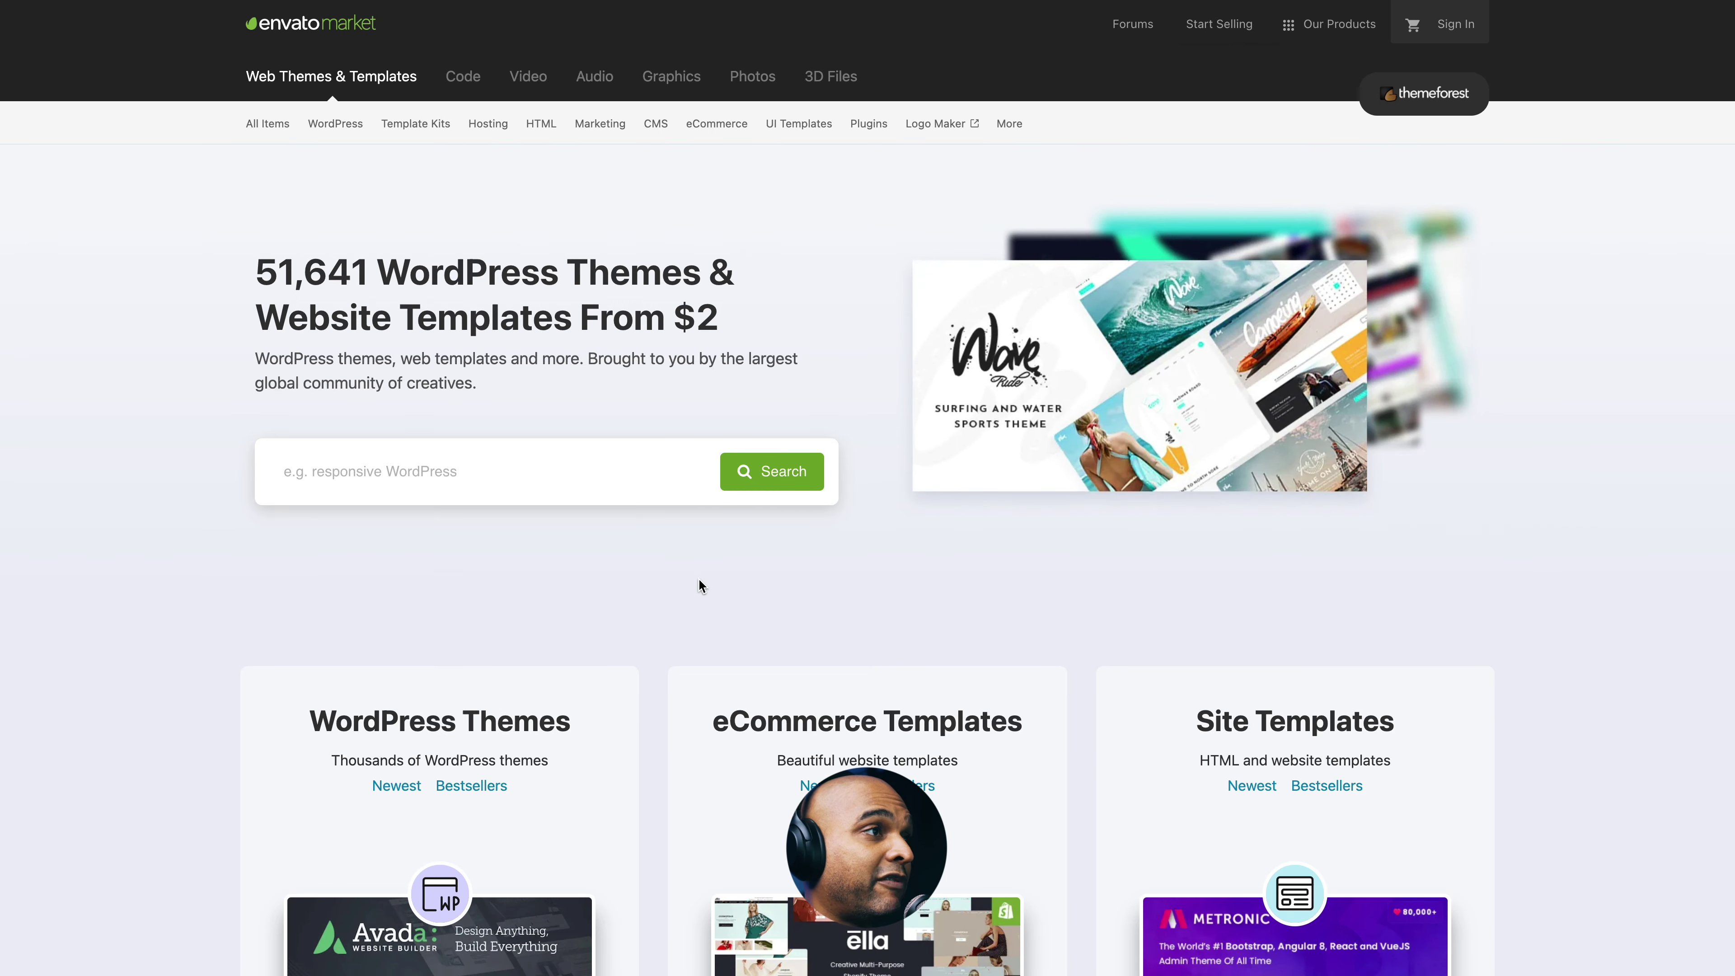
- Scroll down through ThemeForest's template categories and featured themes
scroll(701, 586, "down", 5)
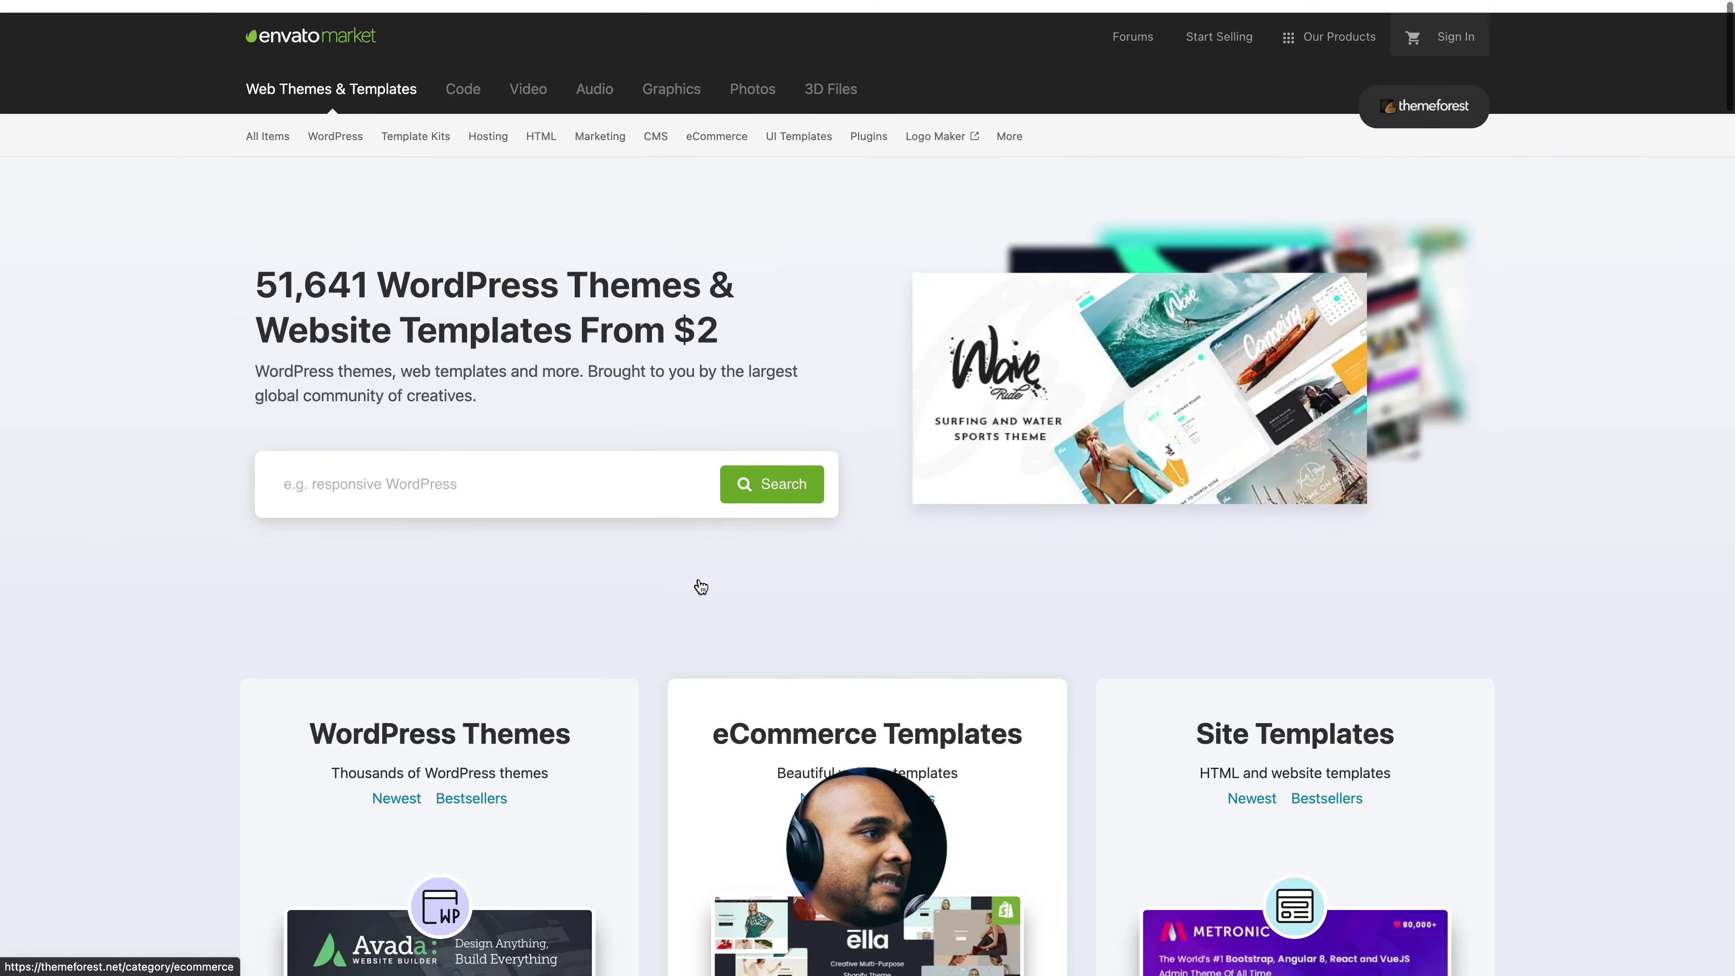
scroll(701, 585, "down", 1)
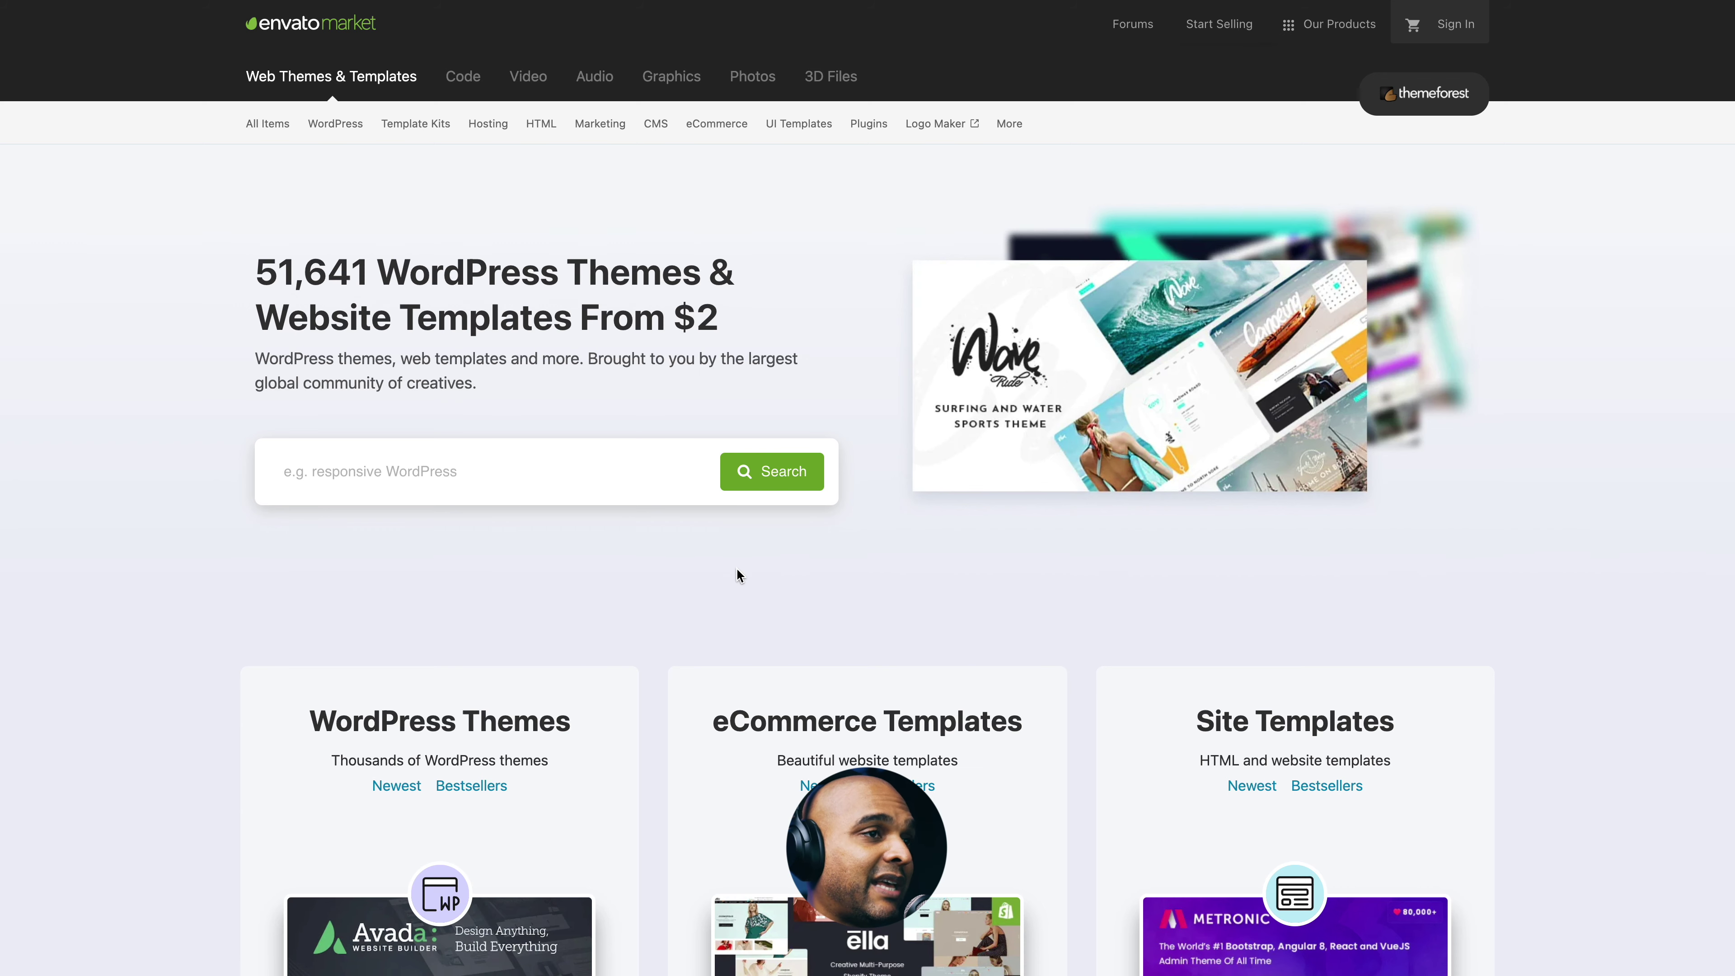
scroll(737, 569, "down", 6)
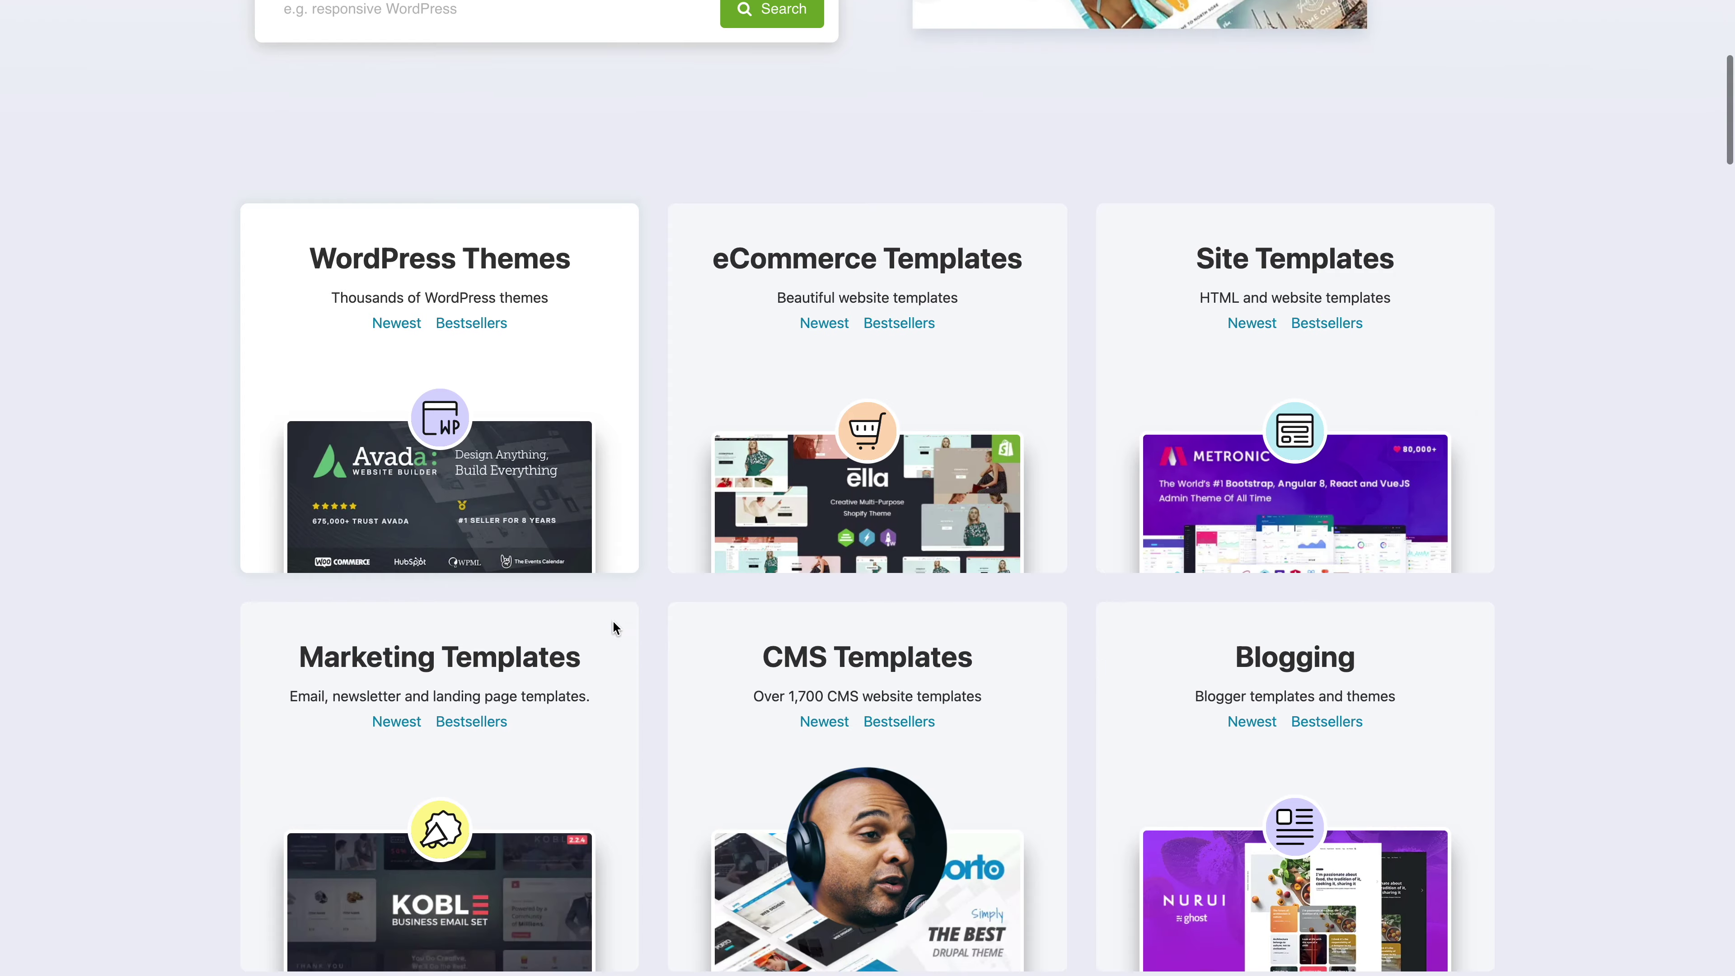
scroll(613, 625, "down", 7)
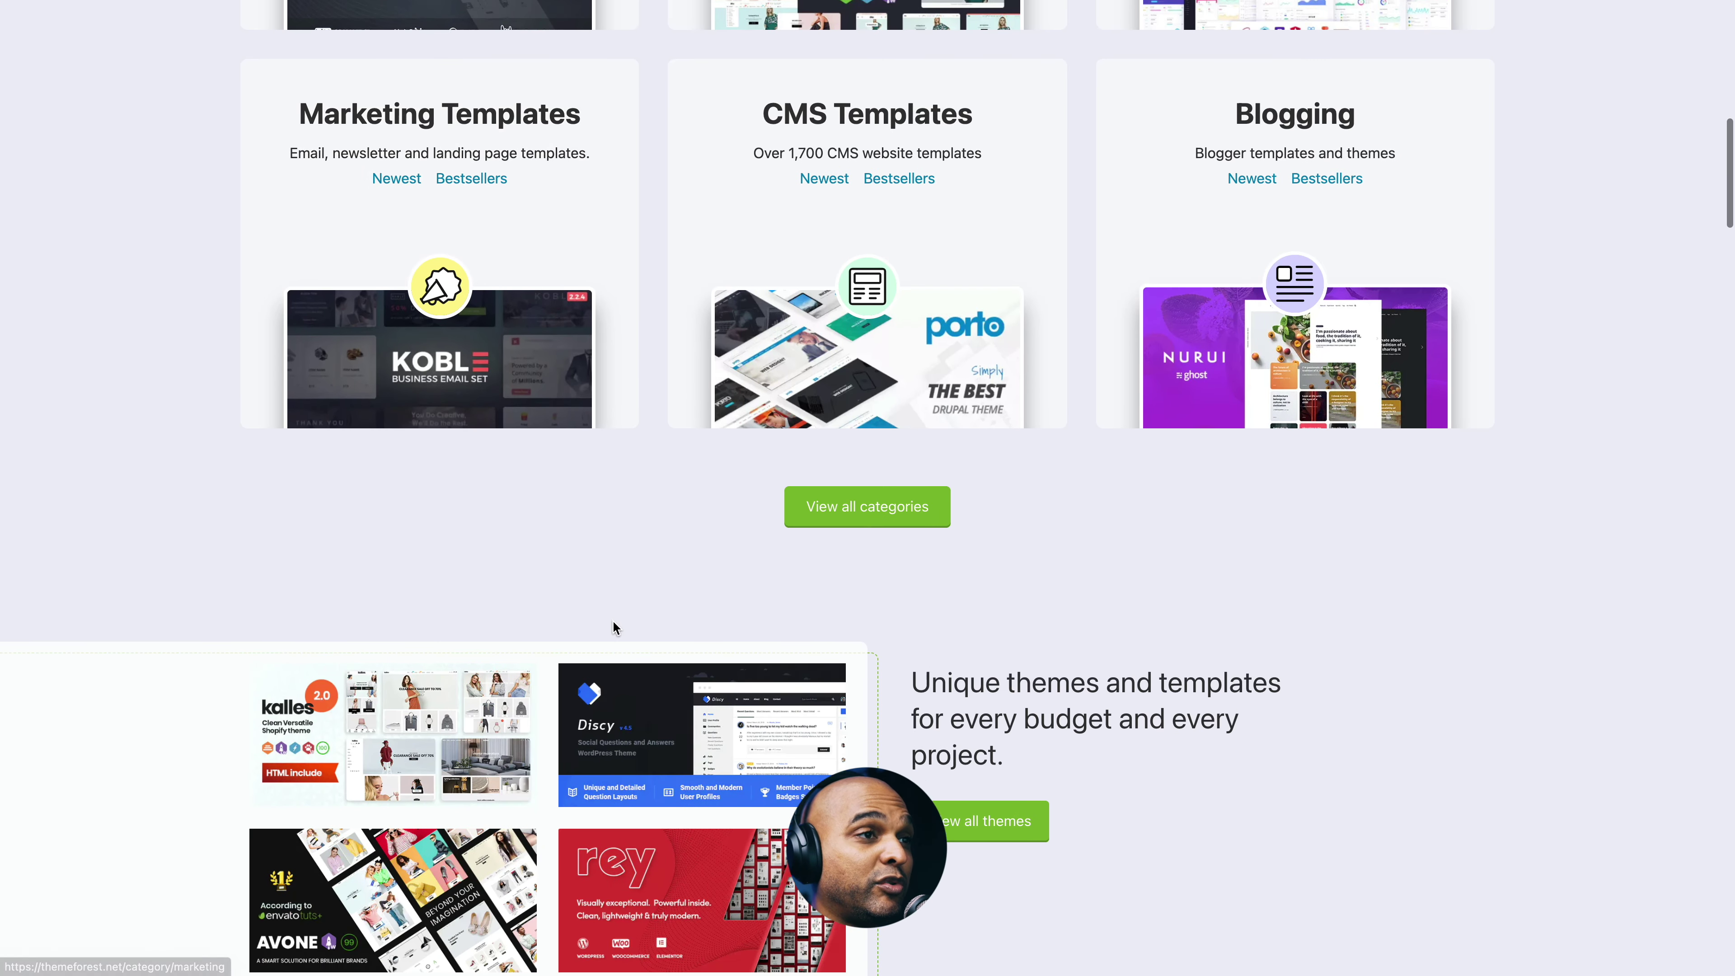
scroll(613, 623, "down", 8)
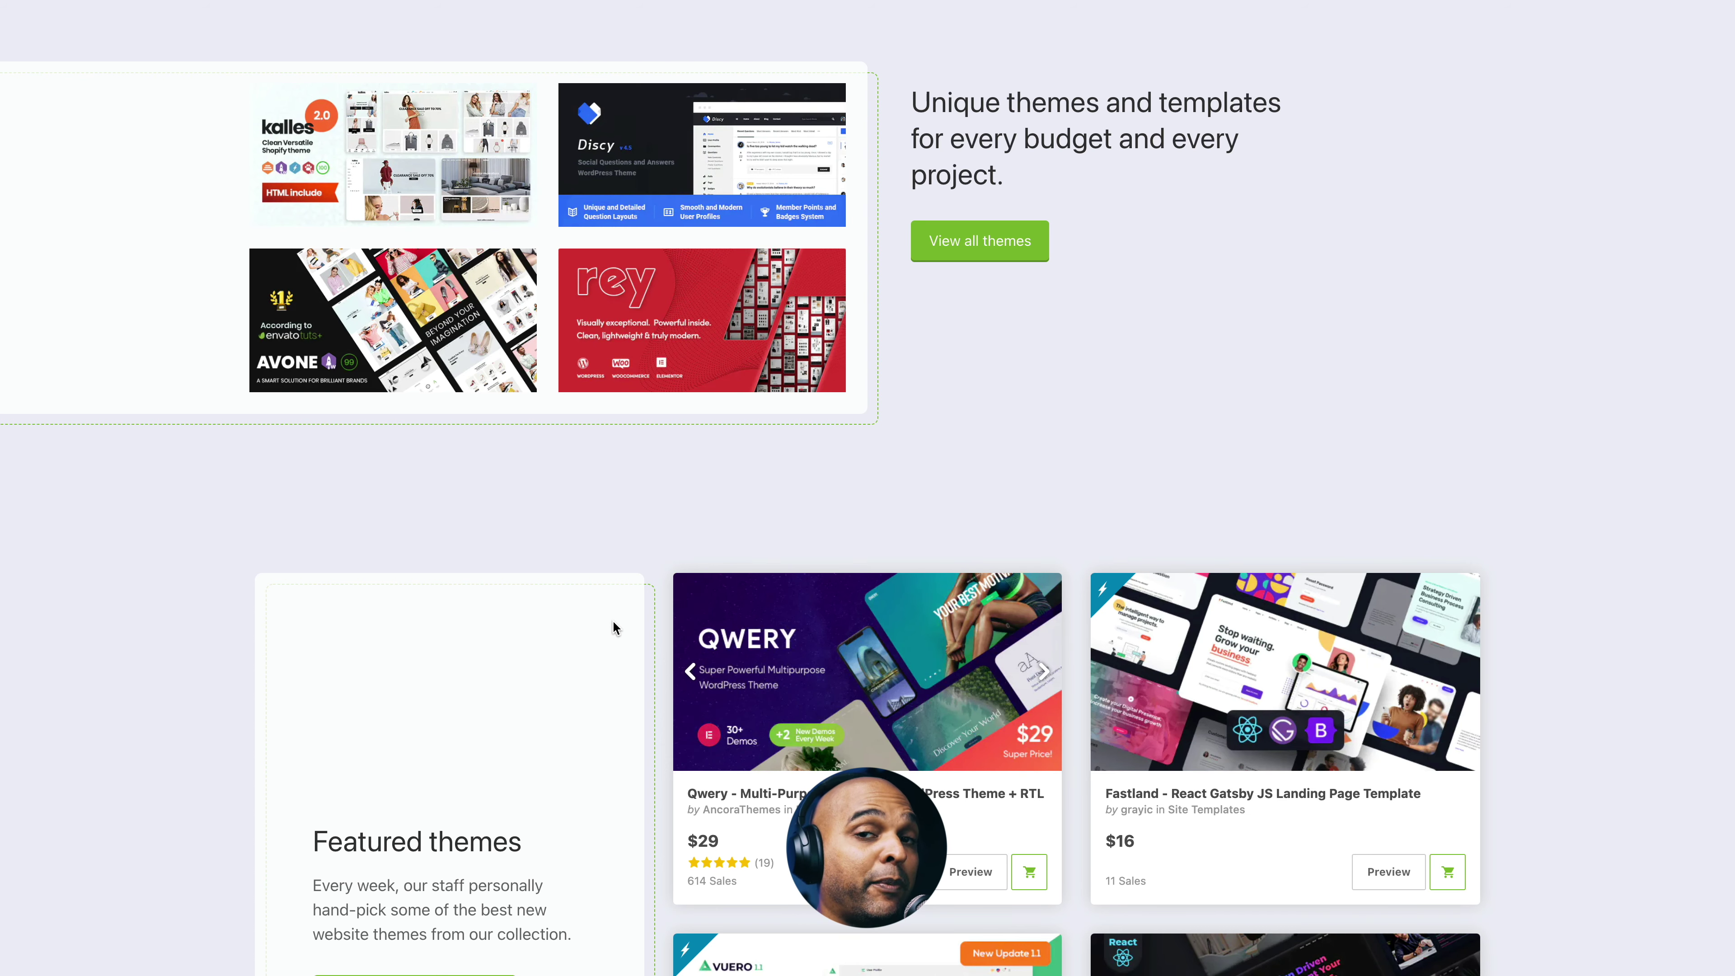
scroll(614, 627, "down", 2)
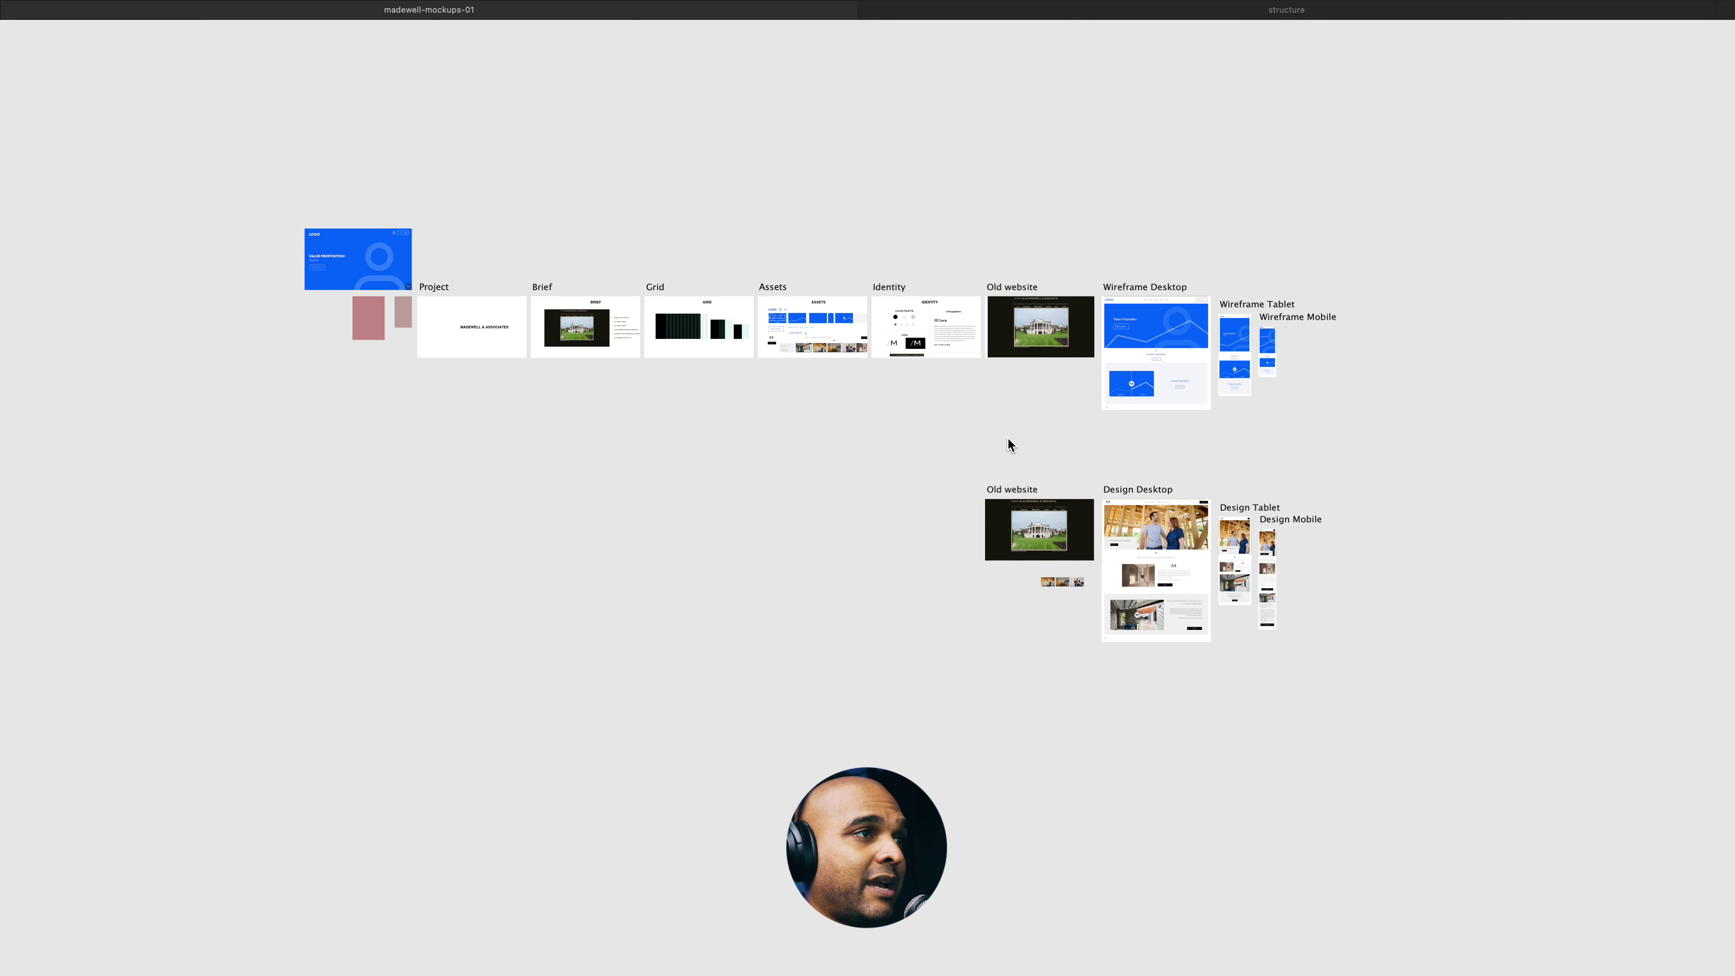
scroll(583, 318, "up", 10)
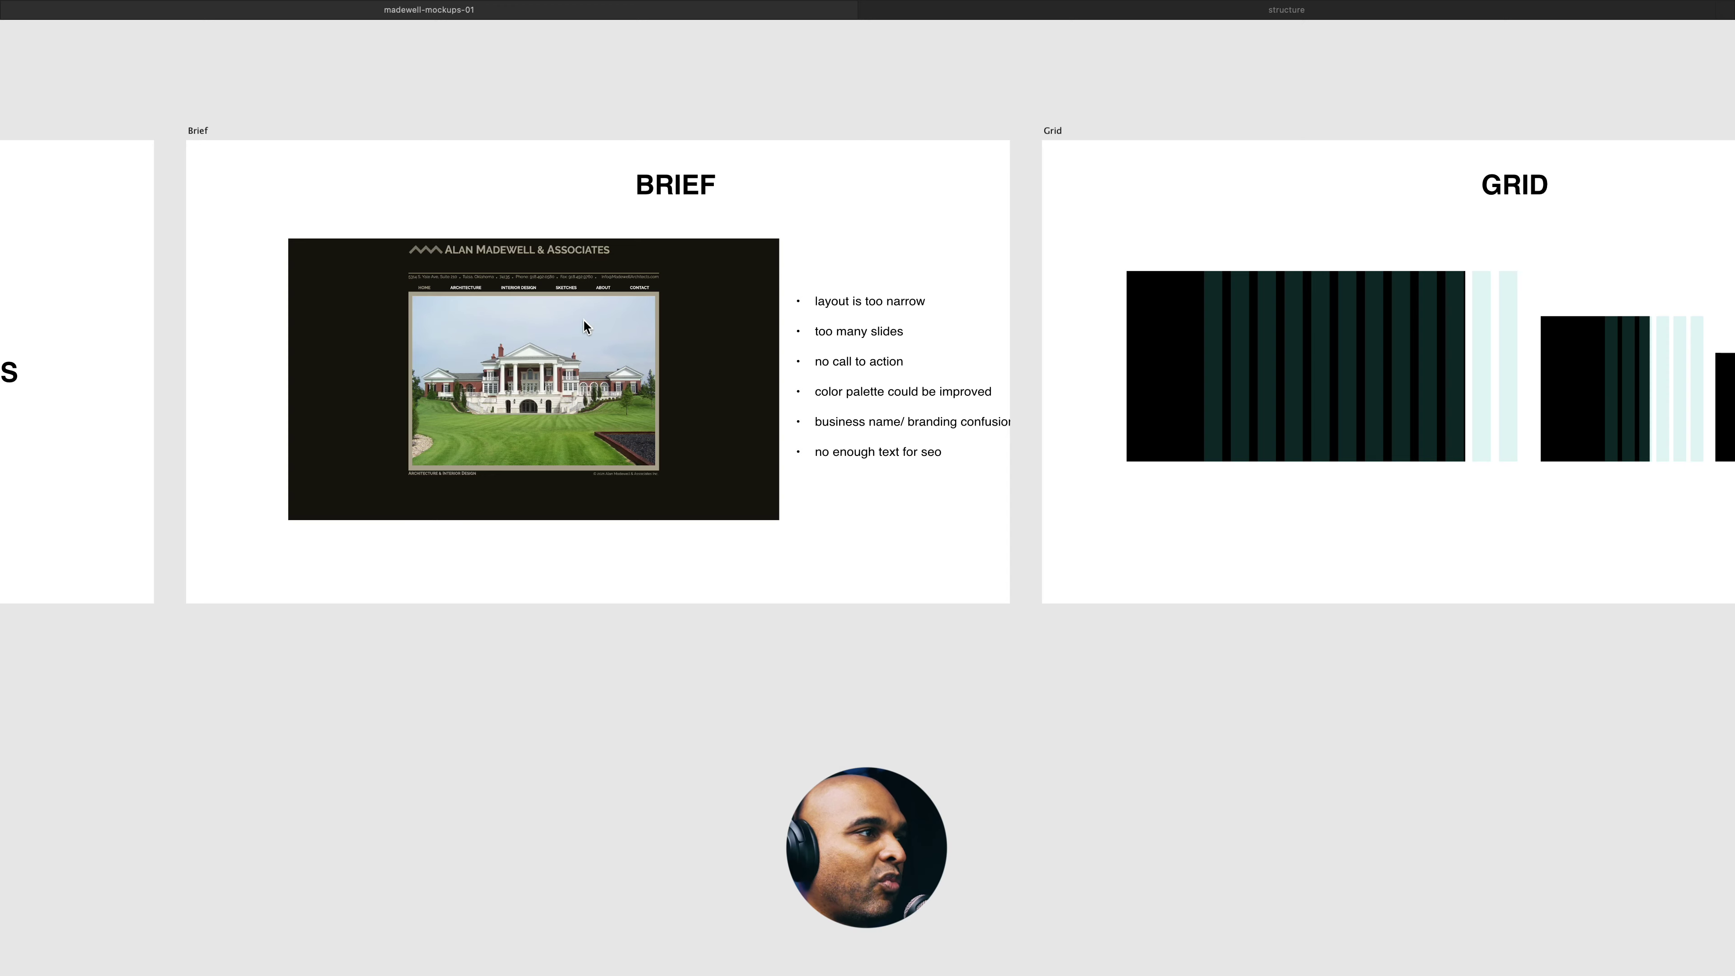
scroll(583, 318, "down", 5)
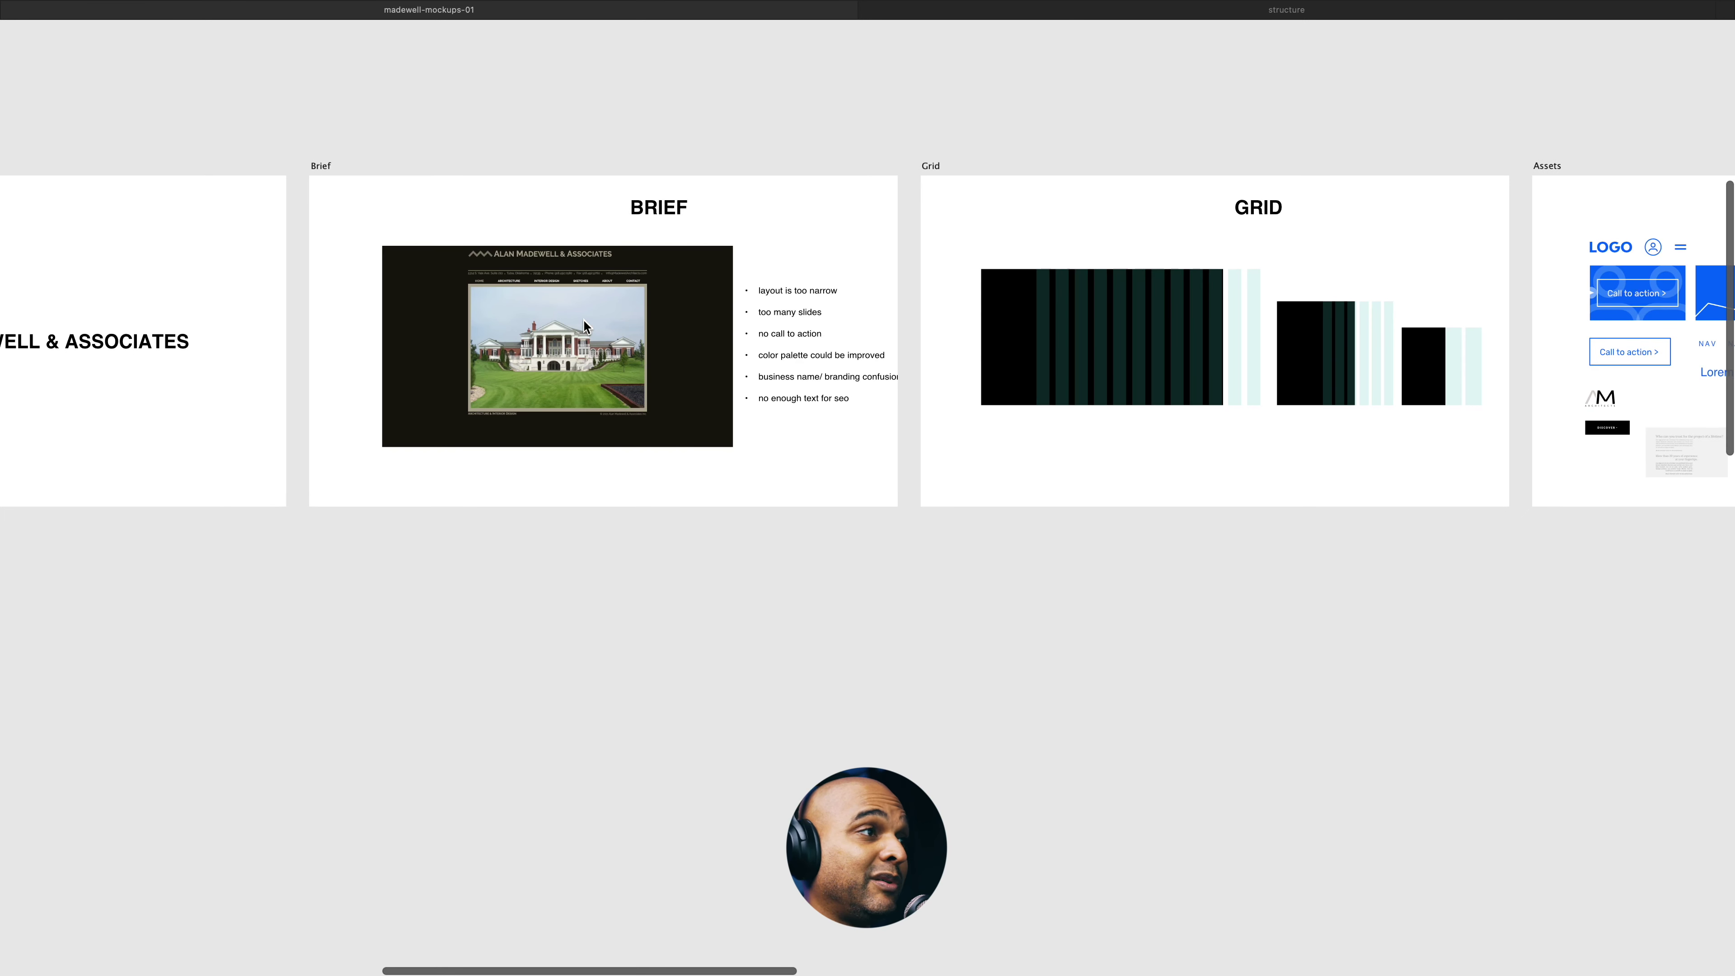
scroll(583, 318, "right", 10)
scroll(929, 321, "right", 4)
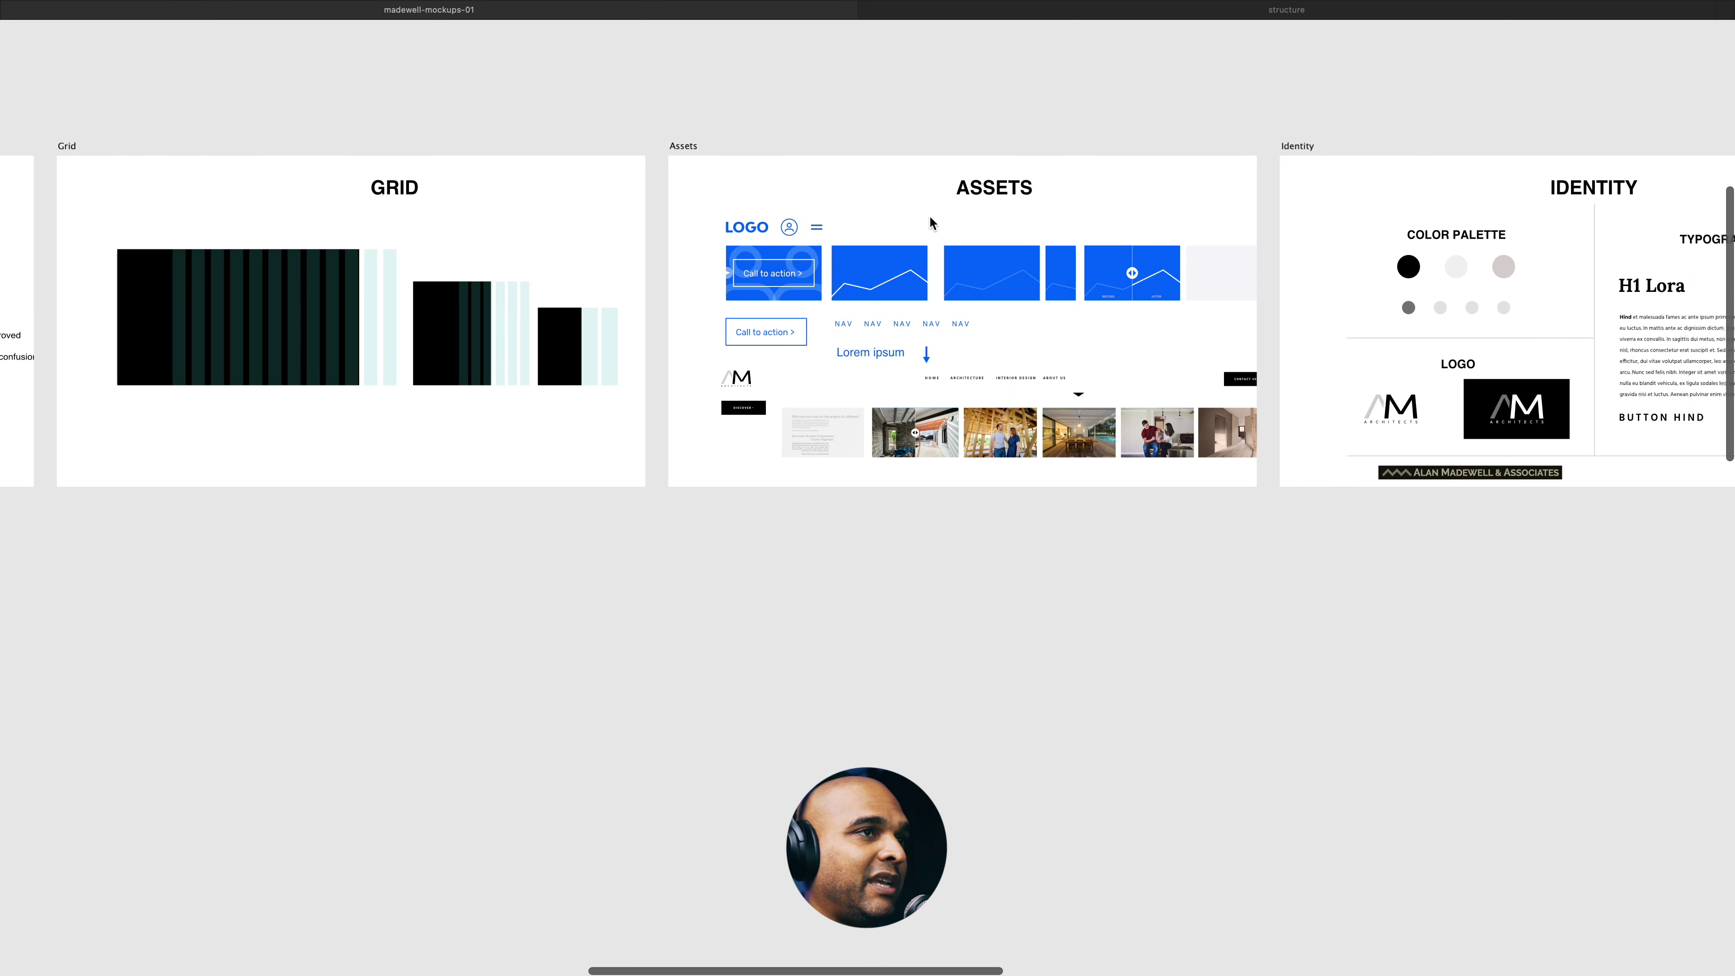
scroll(964, 337, "up", 3)
scroll(963, 338, "right", 4)
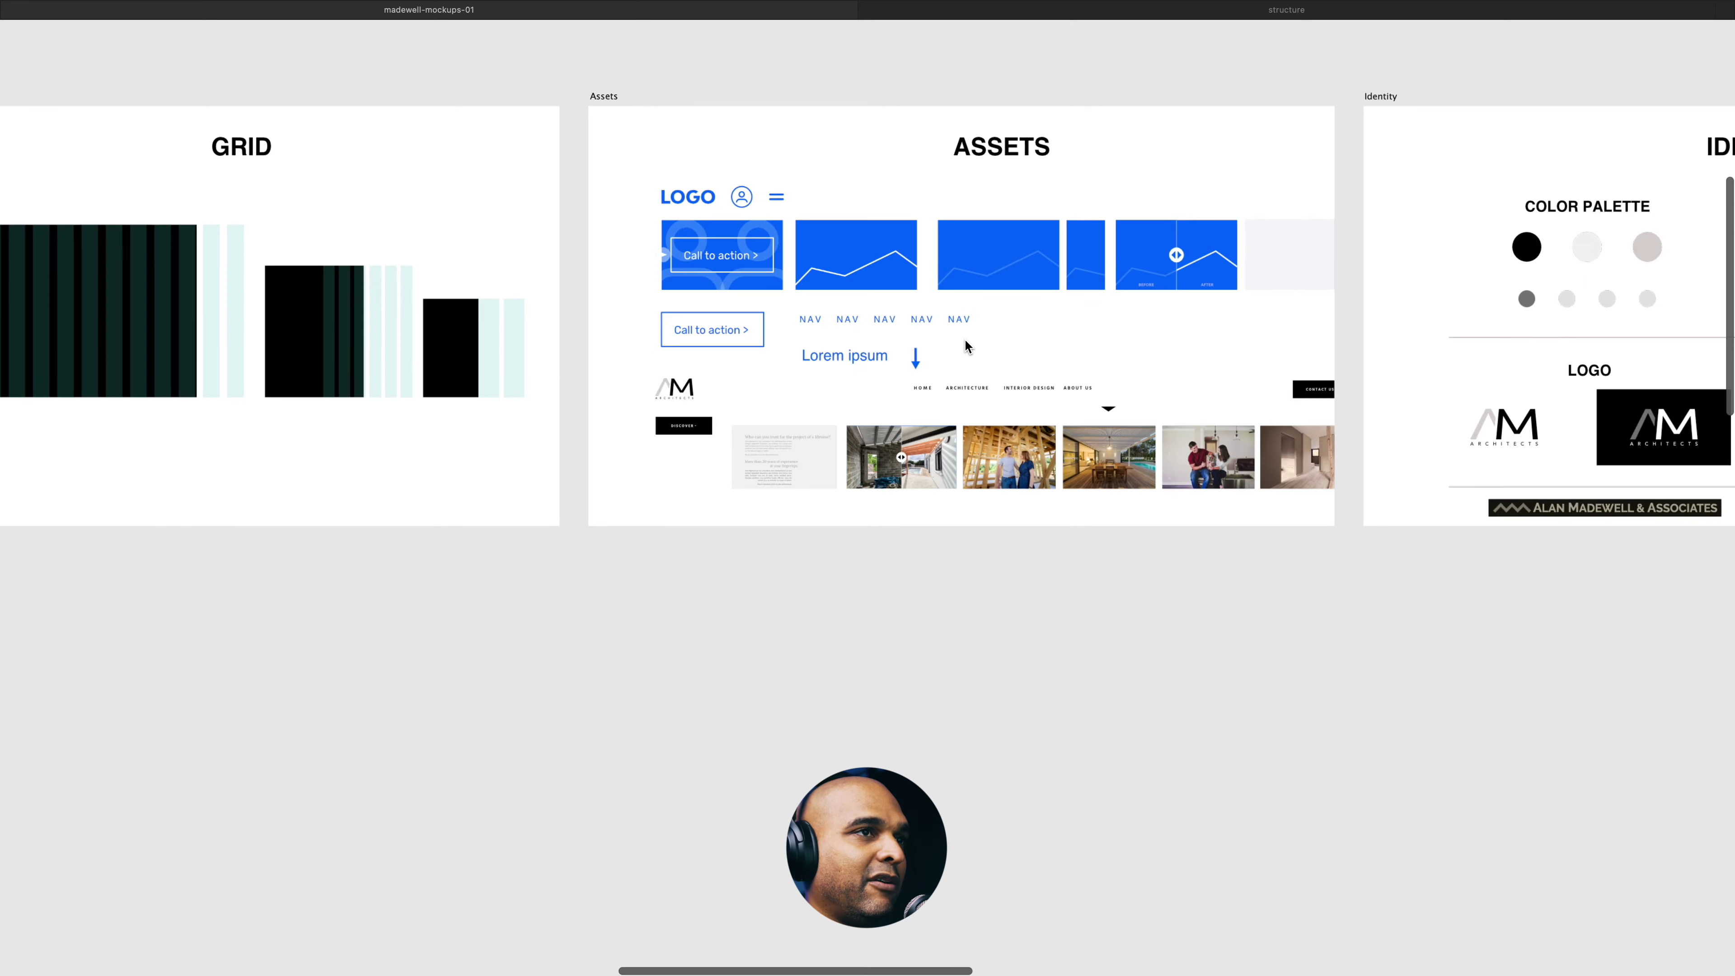
scroll(963, 338, "right", 5)
scroll(973, 295, "up", 5)
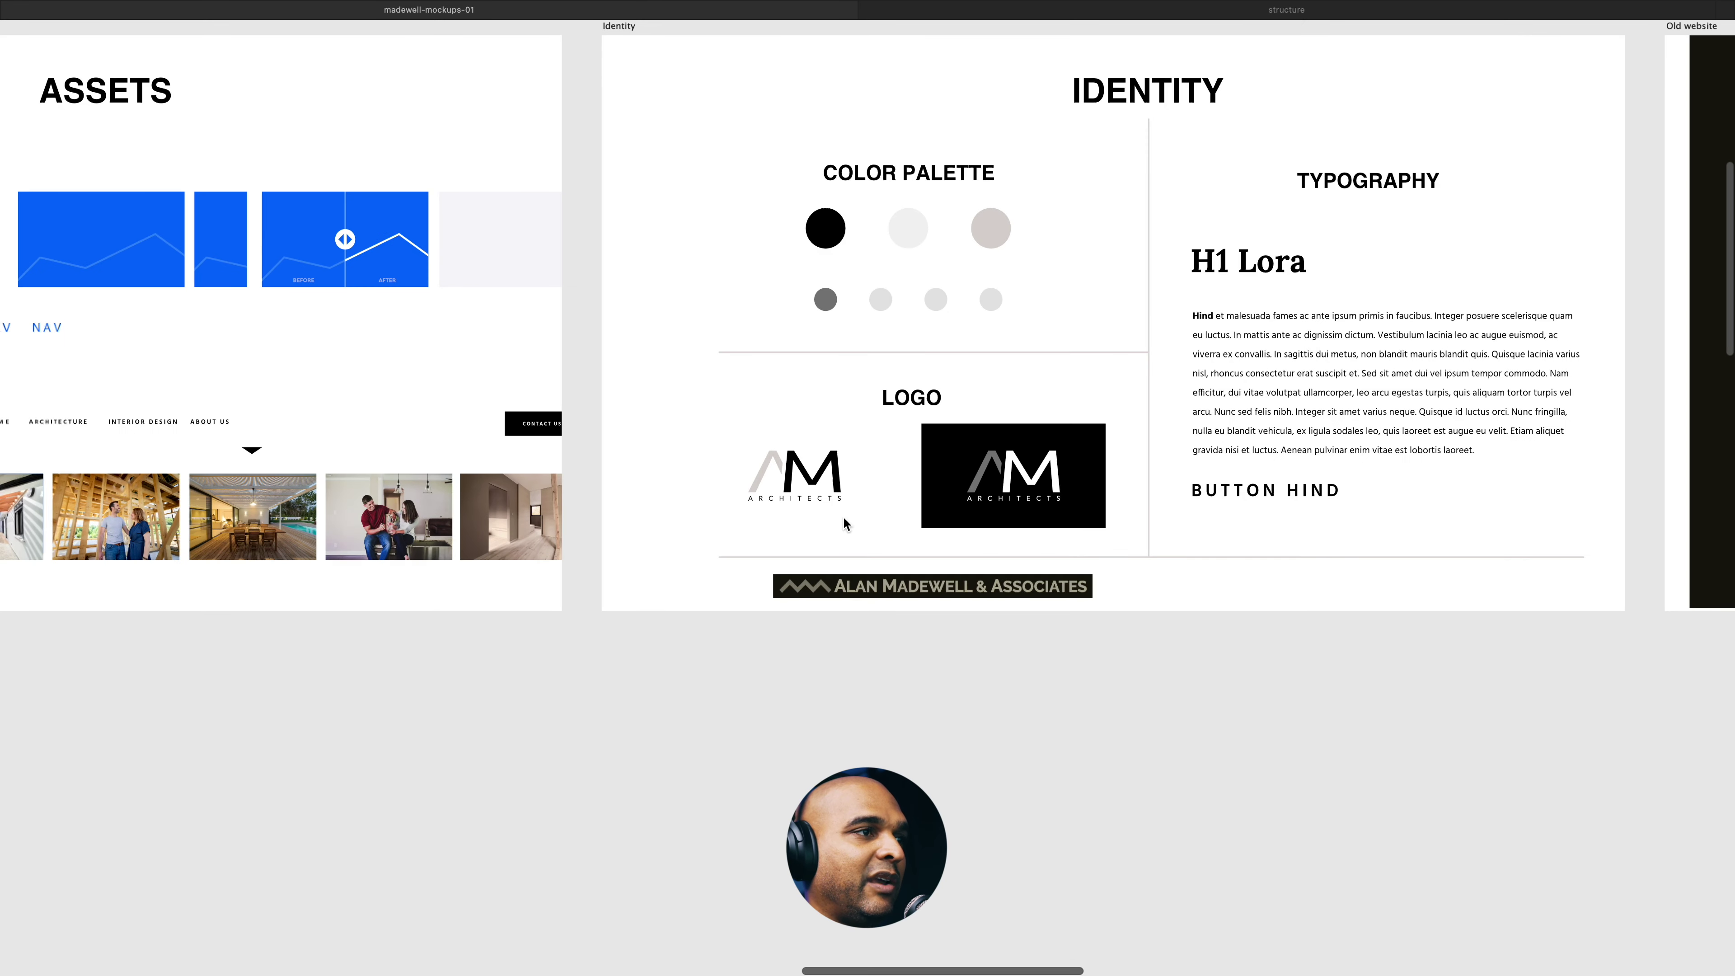
left_click(839, 595)
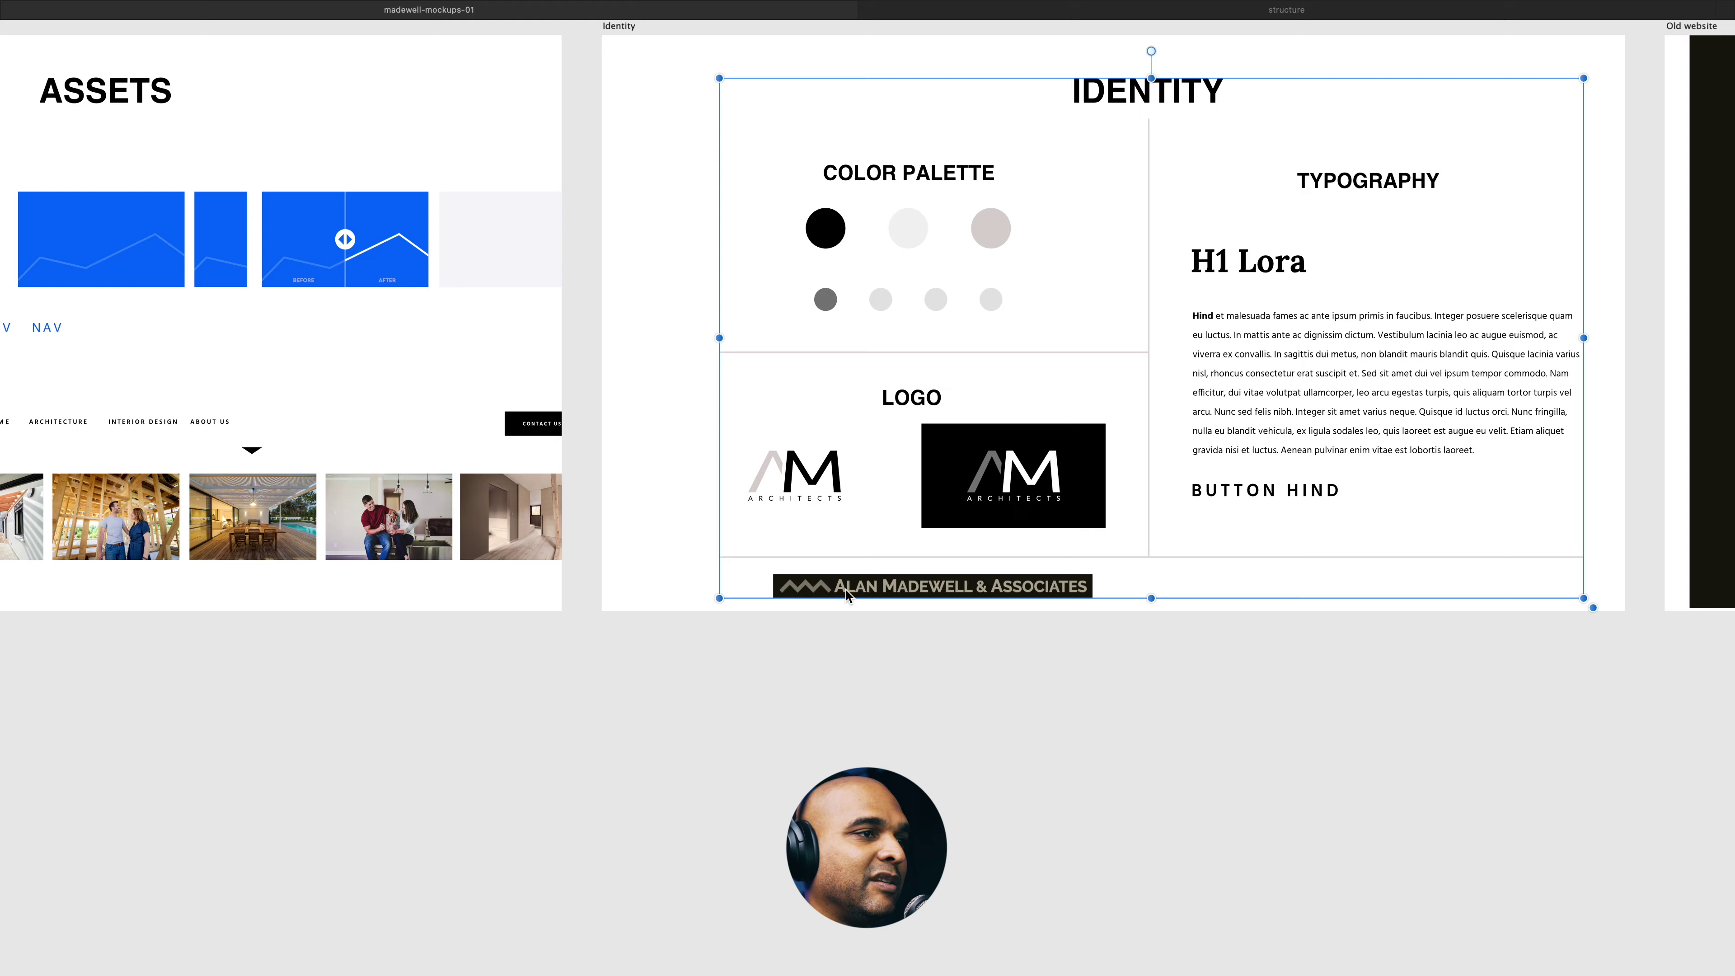
scroll(845, 589, "up", 5)
scroll(845, 593, "right", 3)
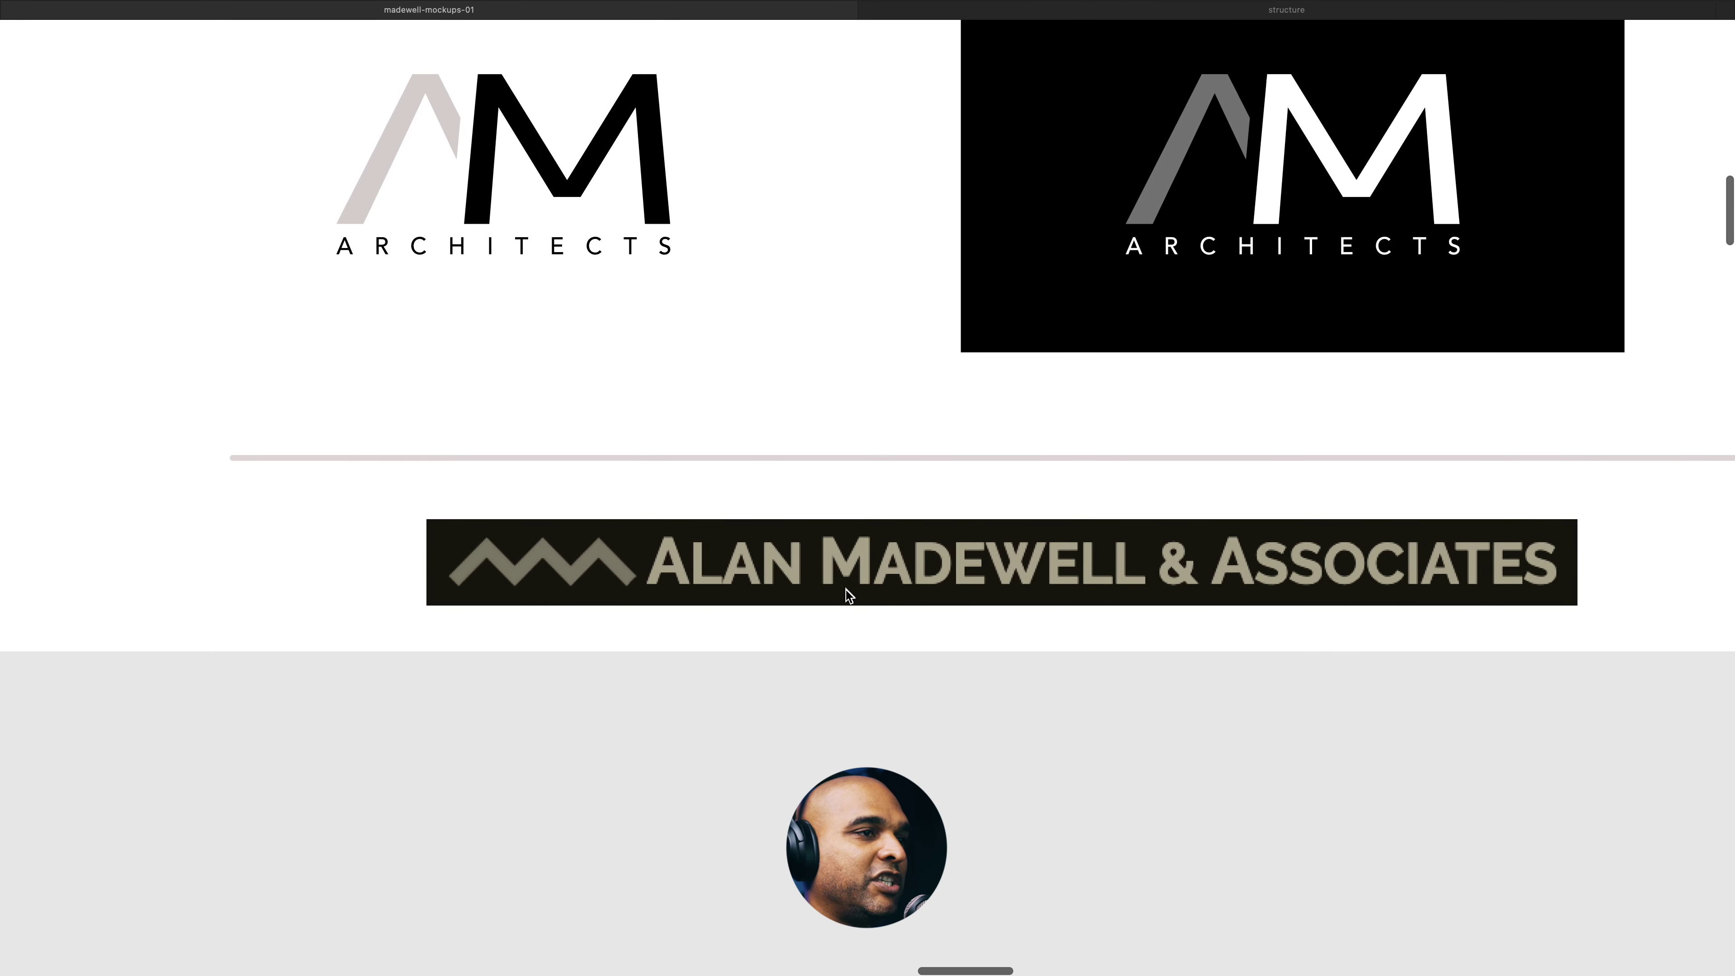
scroll(635, 869, "up", 5)
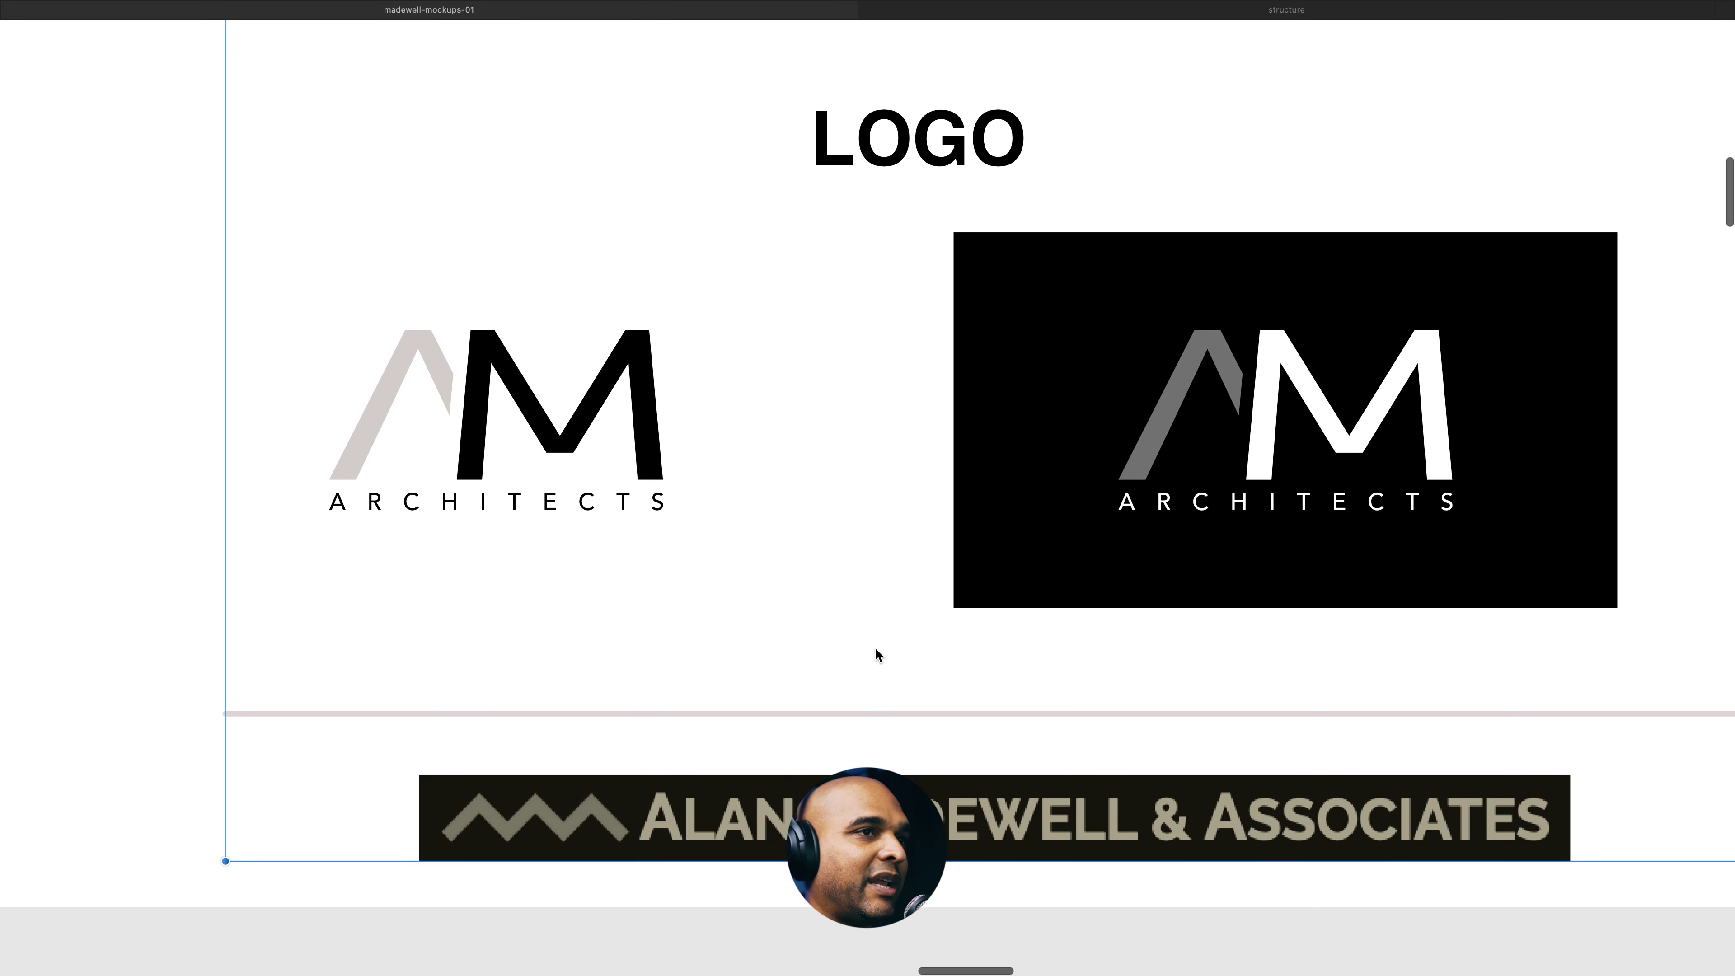
scroll(874, 647, "down", 5)
scroll(874, 647, "right", 10)
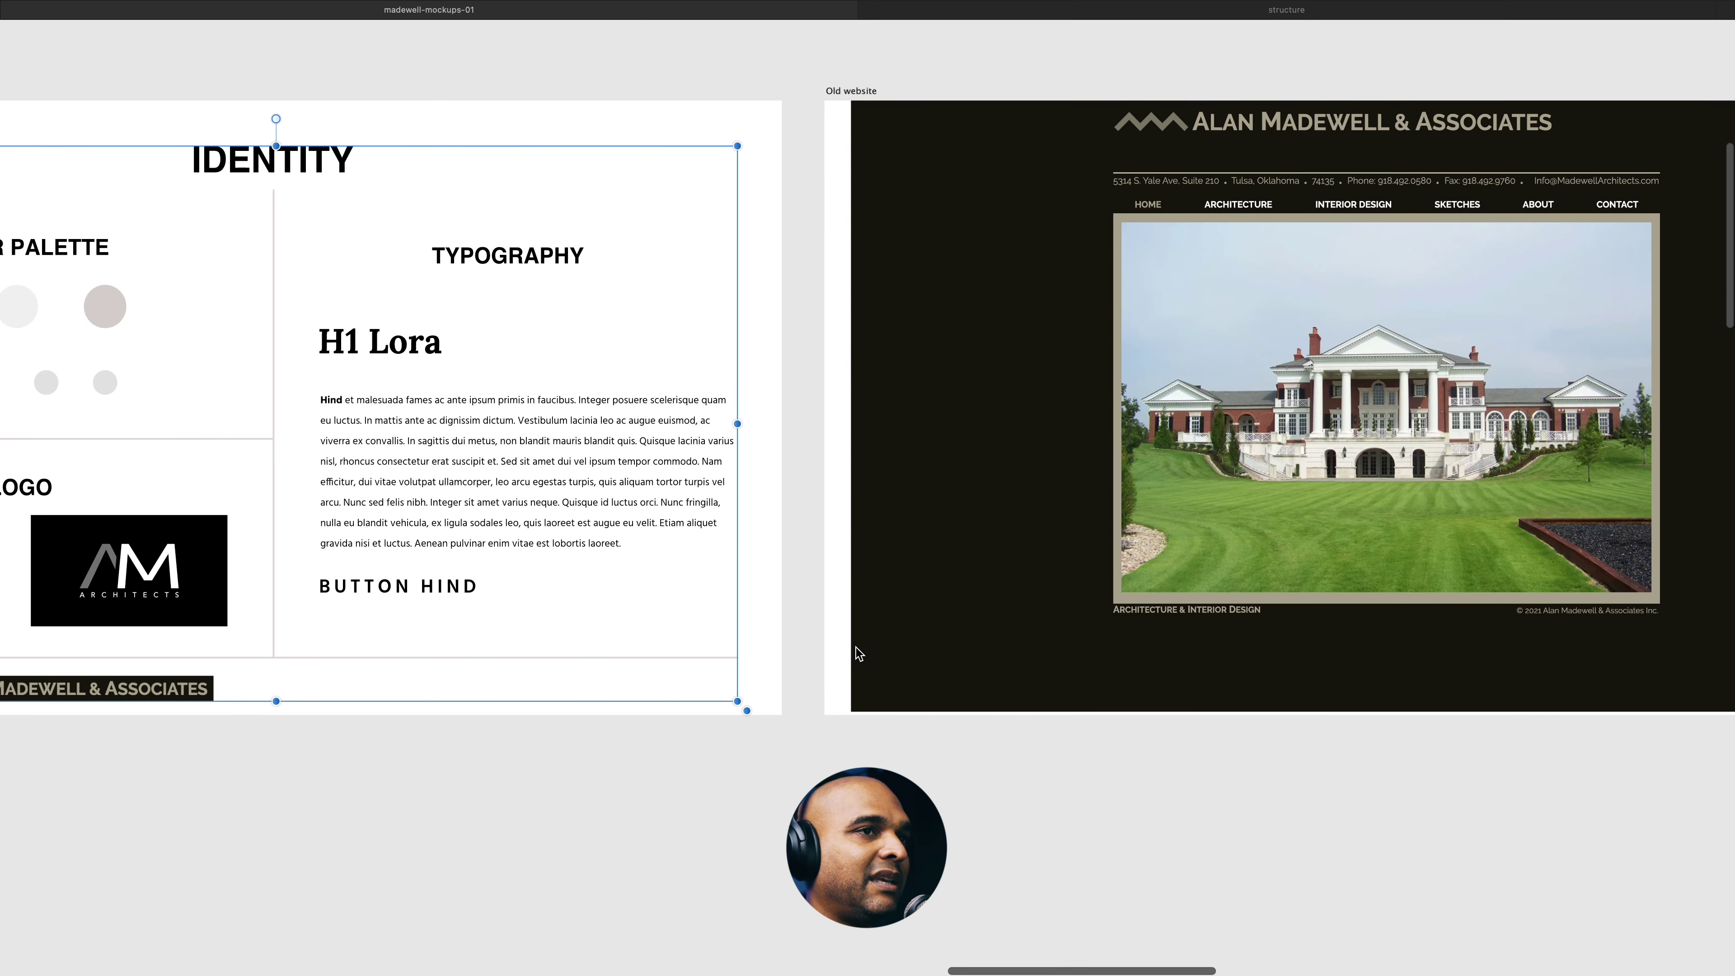
scroll(876, 649, "down", 5)
scroll(1004, 575, "up", 3)
scroll(1065, 537, "right", 10)
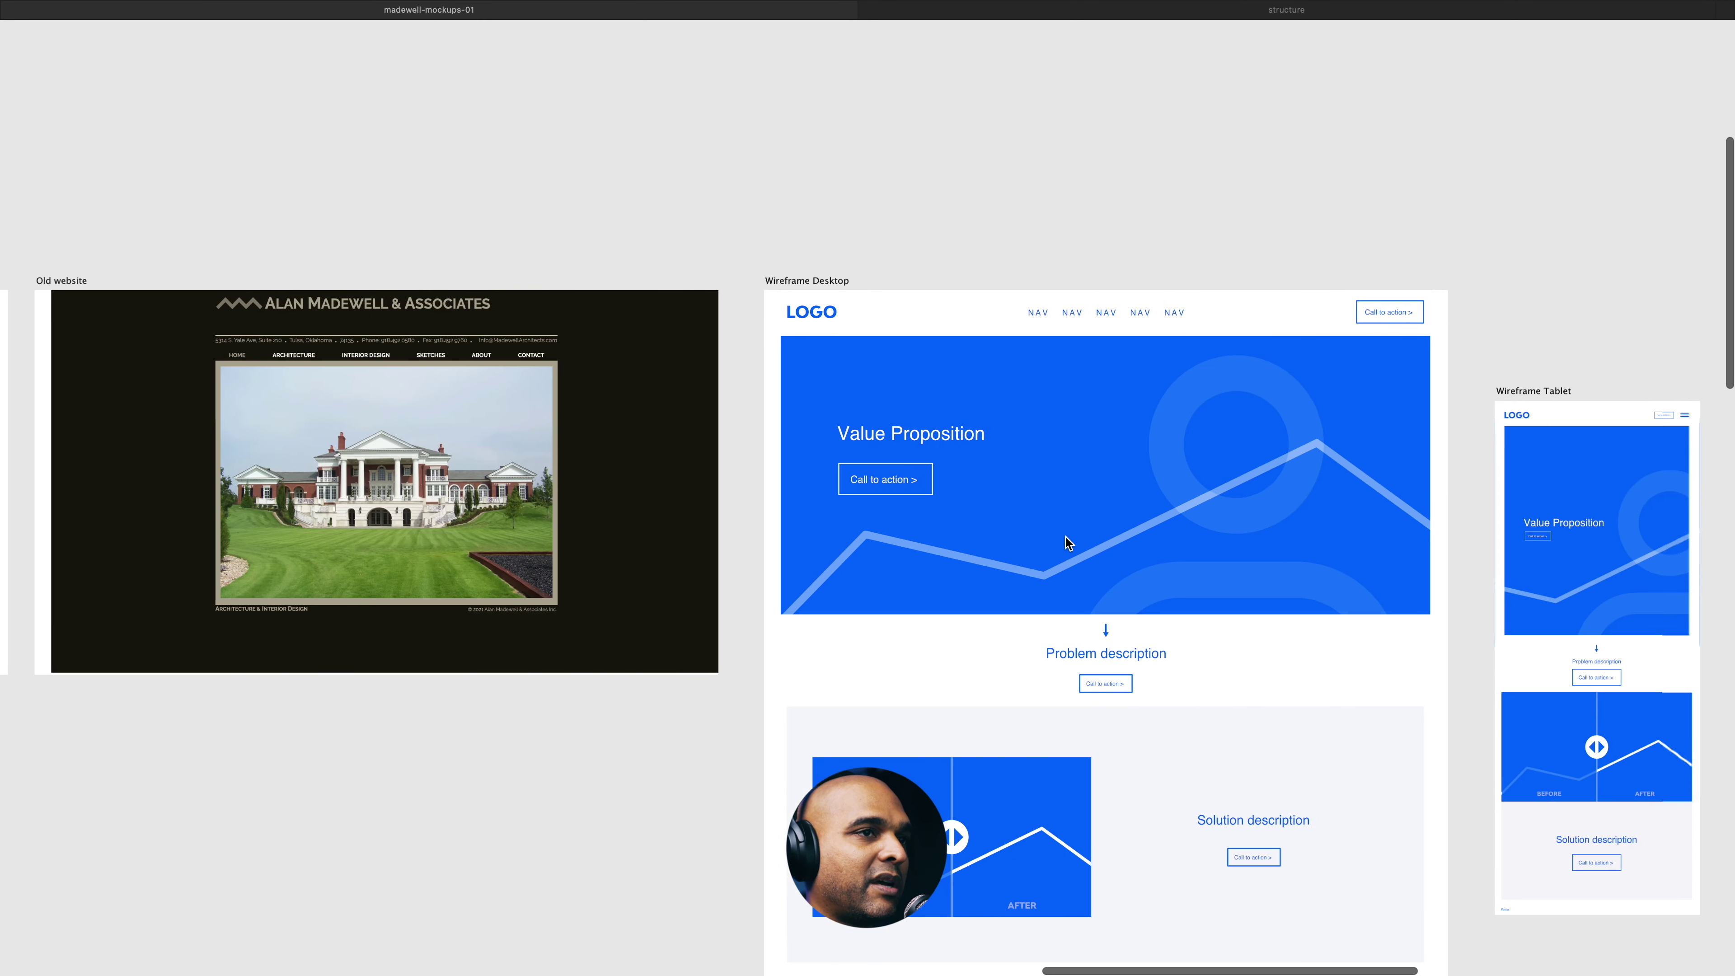
scroll(1065, 537, "down", 3)
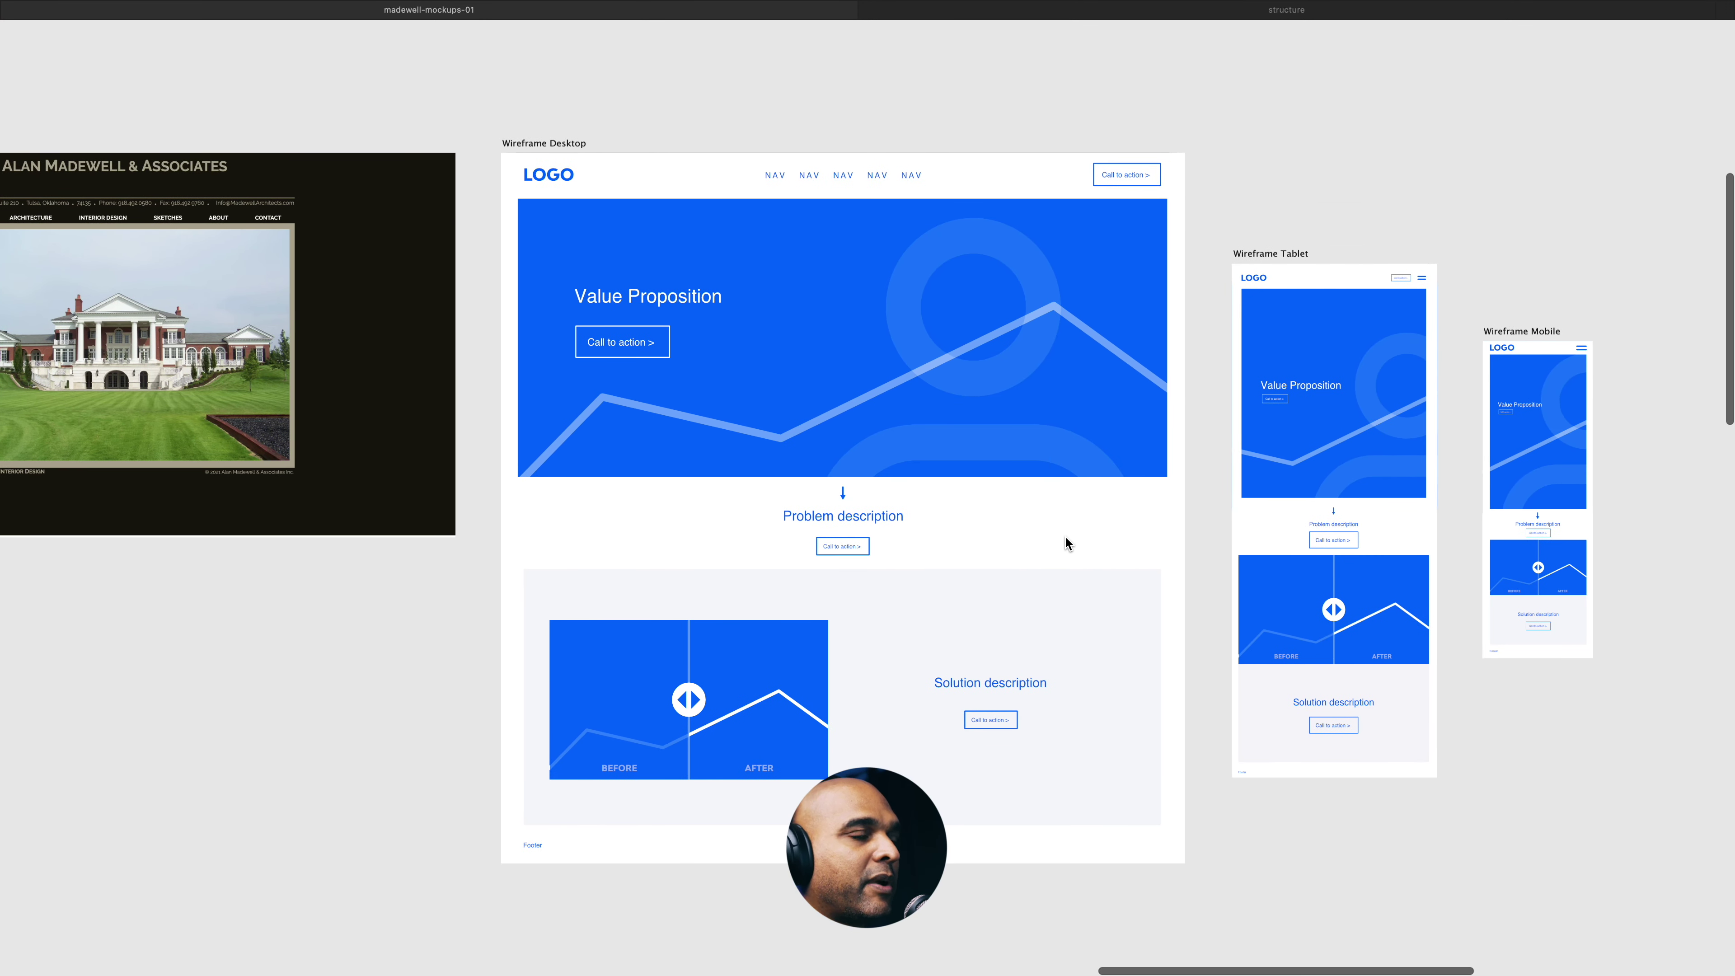
scroll(1037, 520, "up", 2)
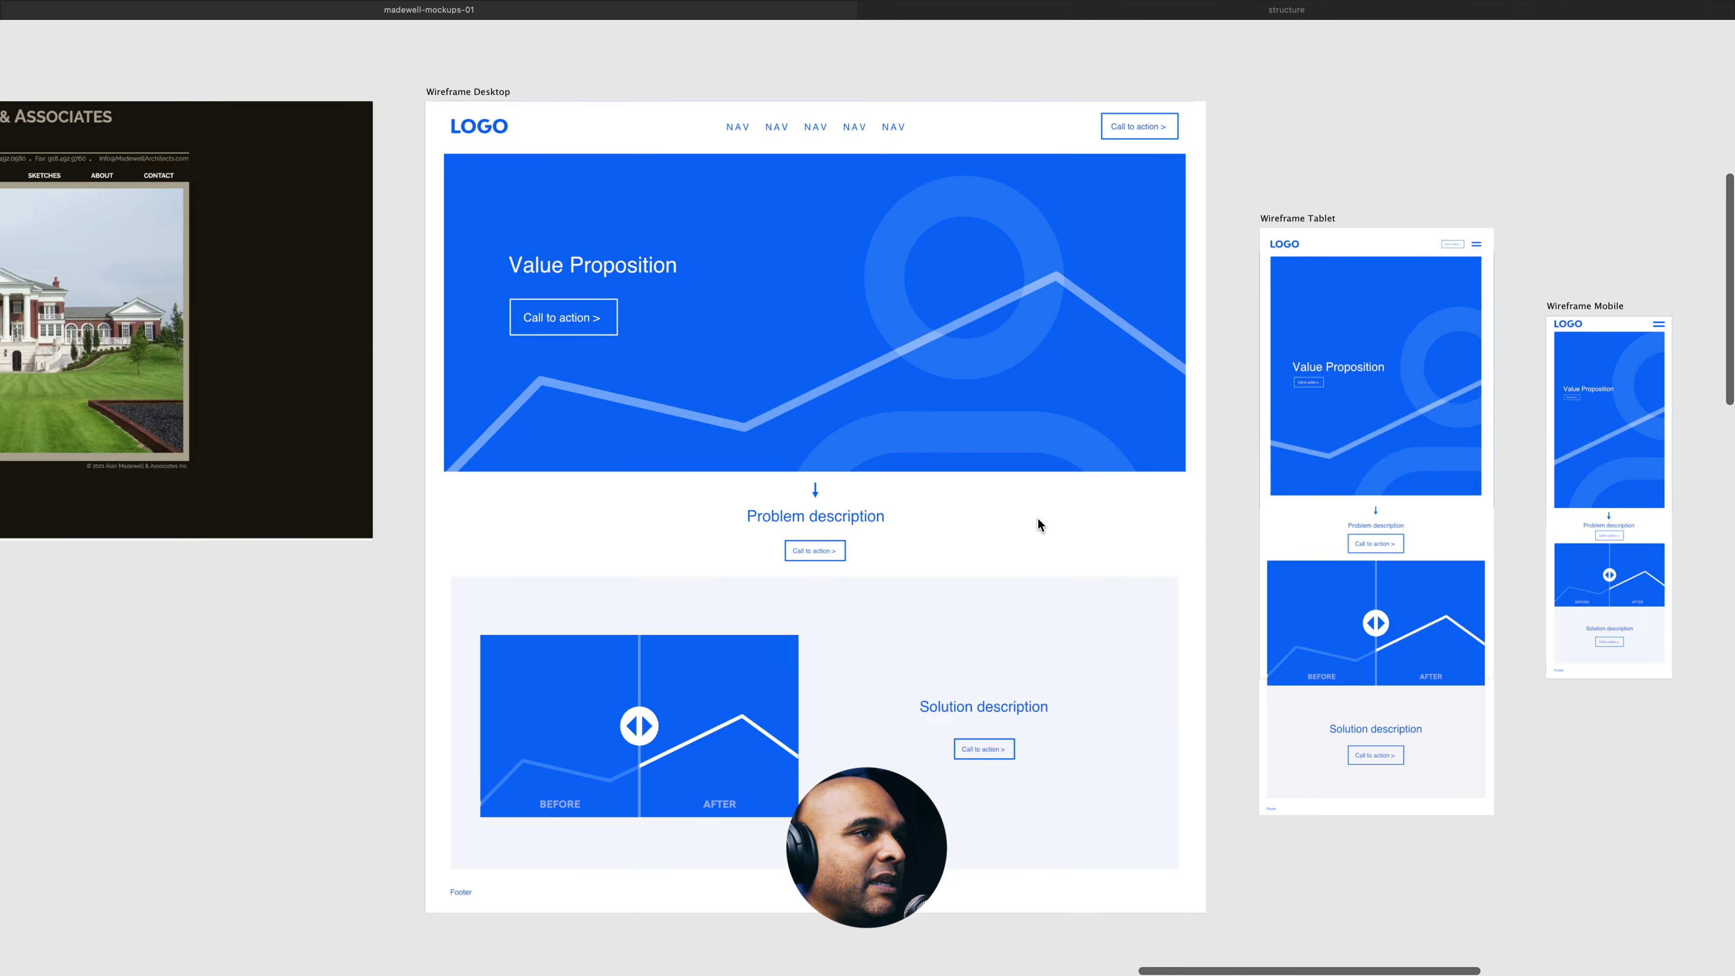
scroll(1022, 508, "left", 2)
scroll(984, 473, "down", 1)
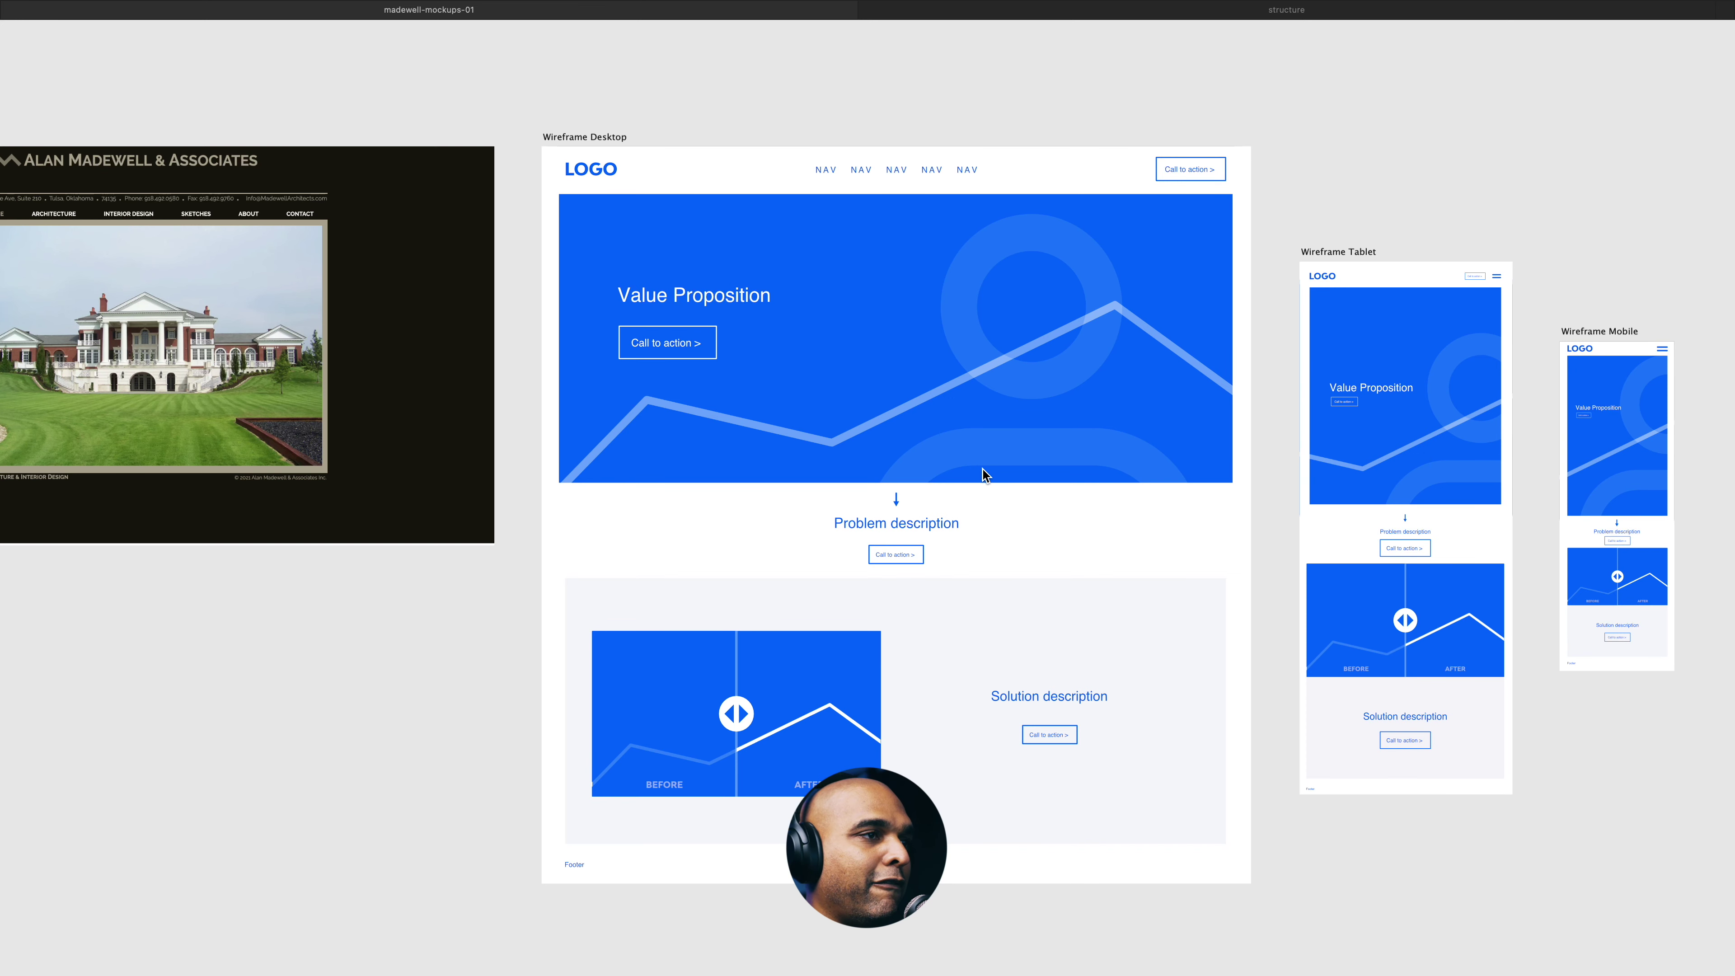
scroll(984, 474, "down", 1)
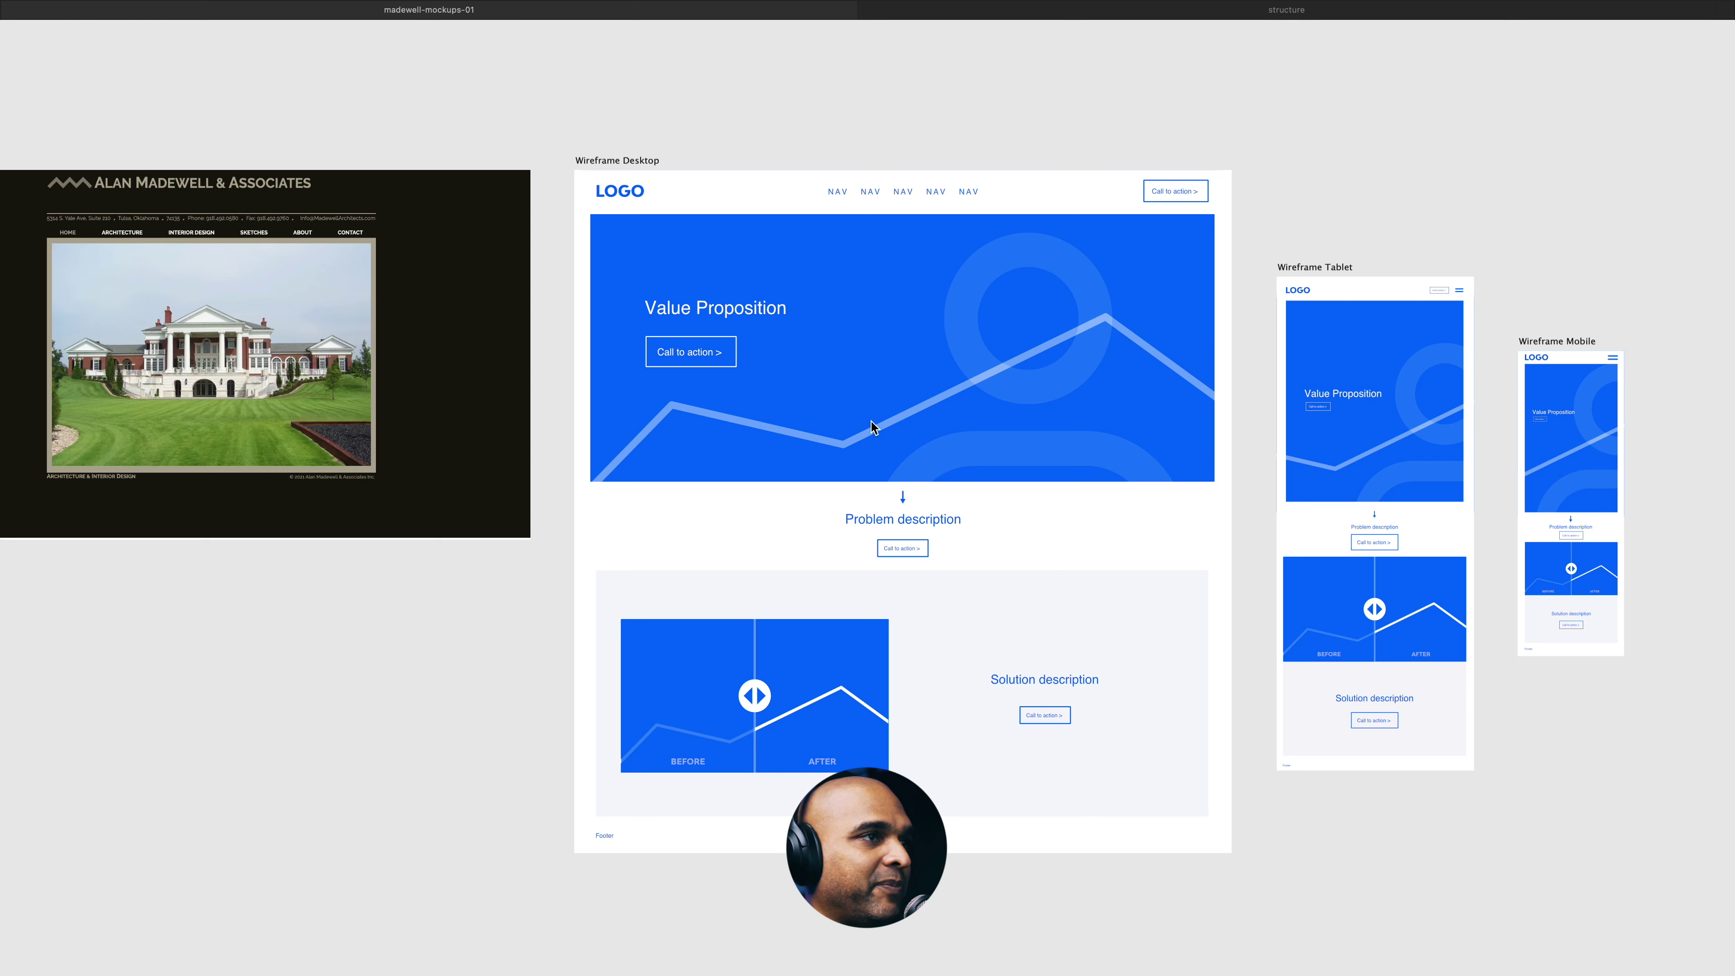
left_click(891, 378)
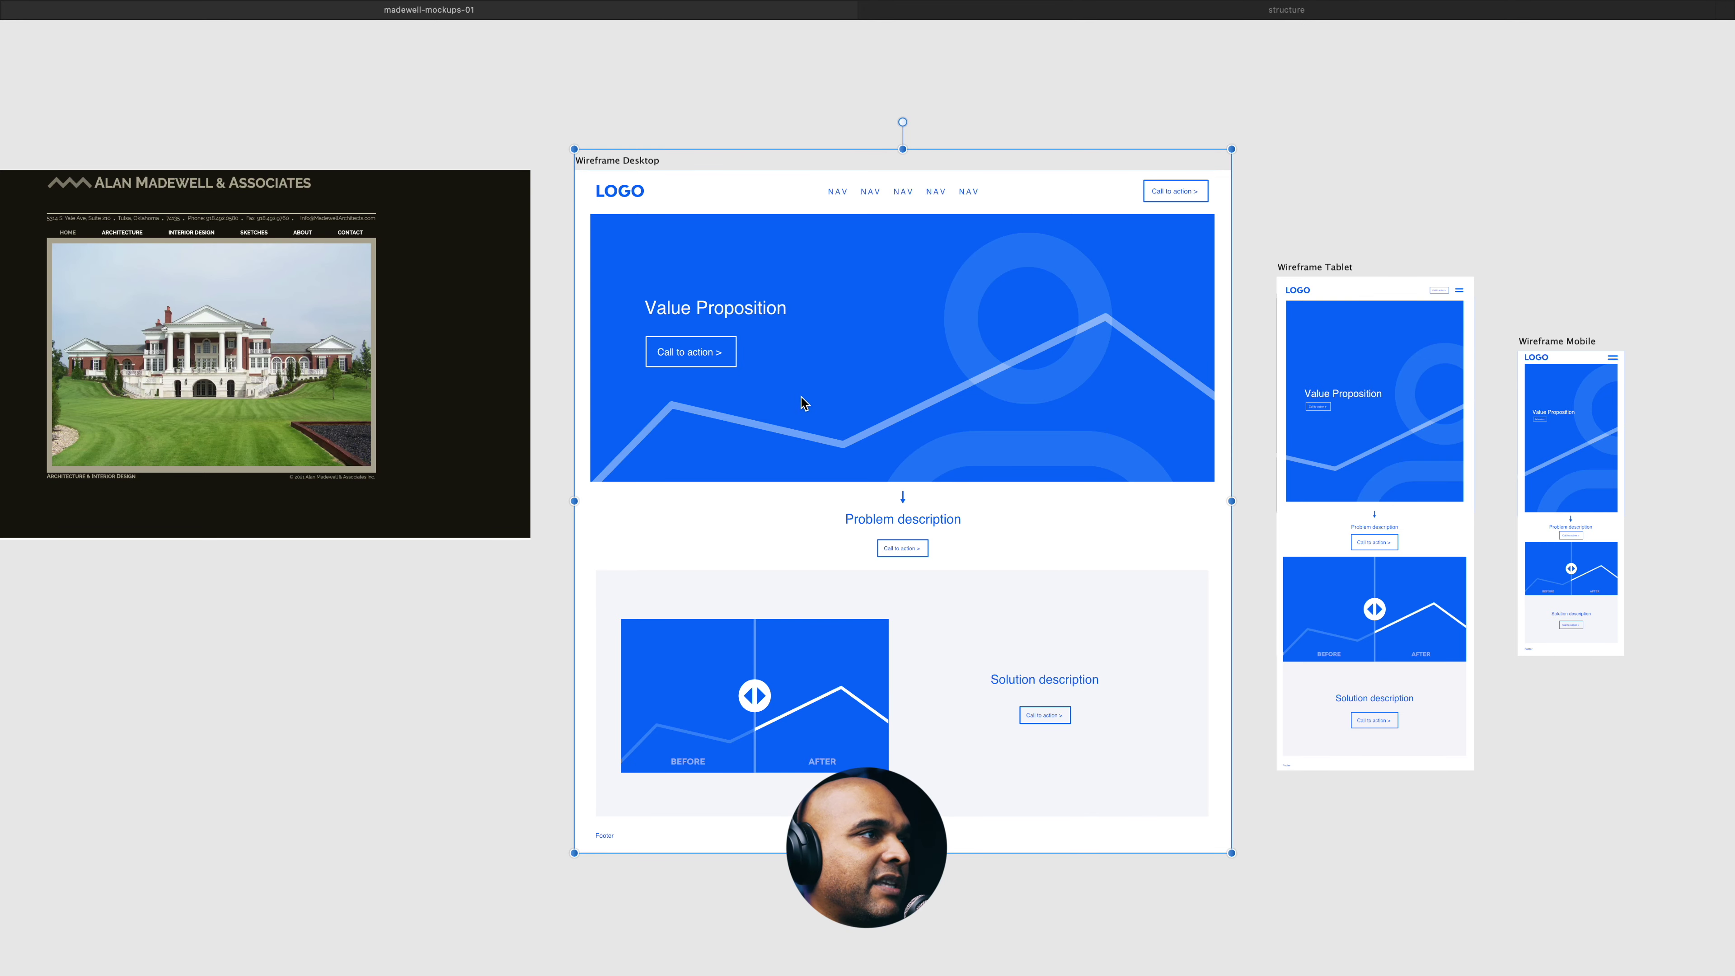
scroll(803, 403, "left", 5)
scroll(816, 359, "up", 3)
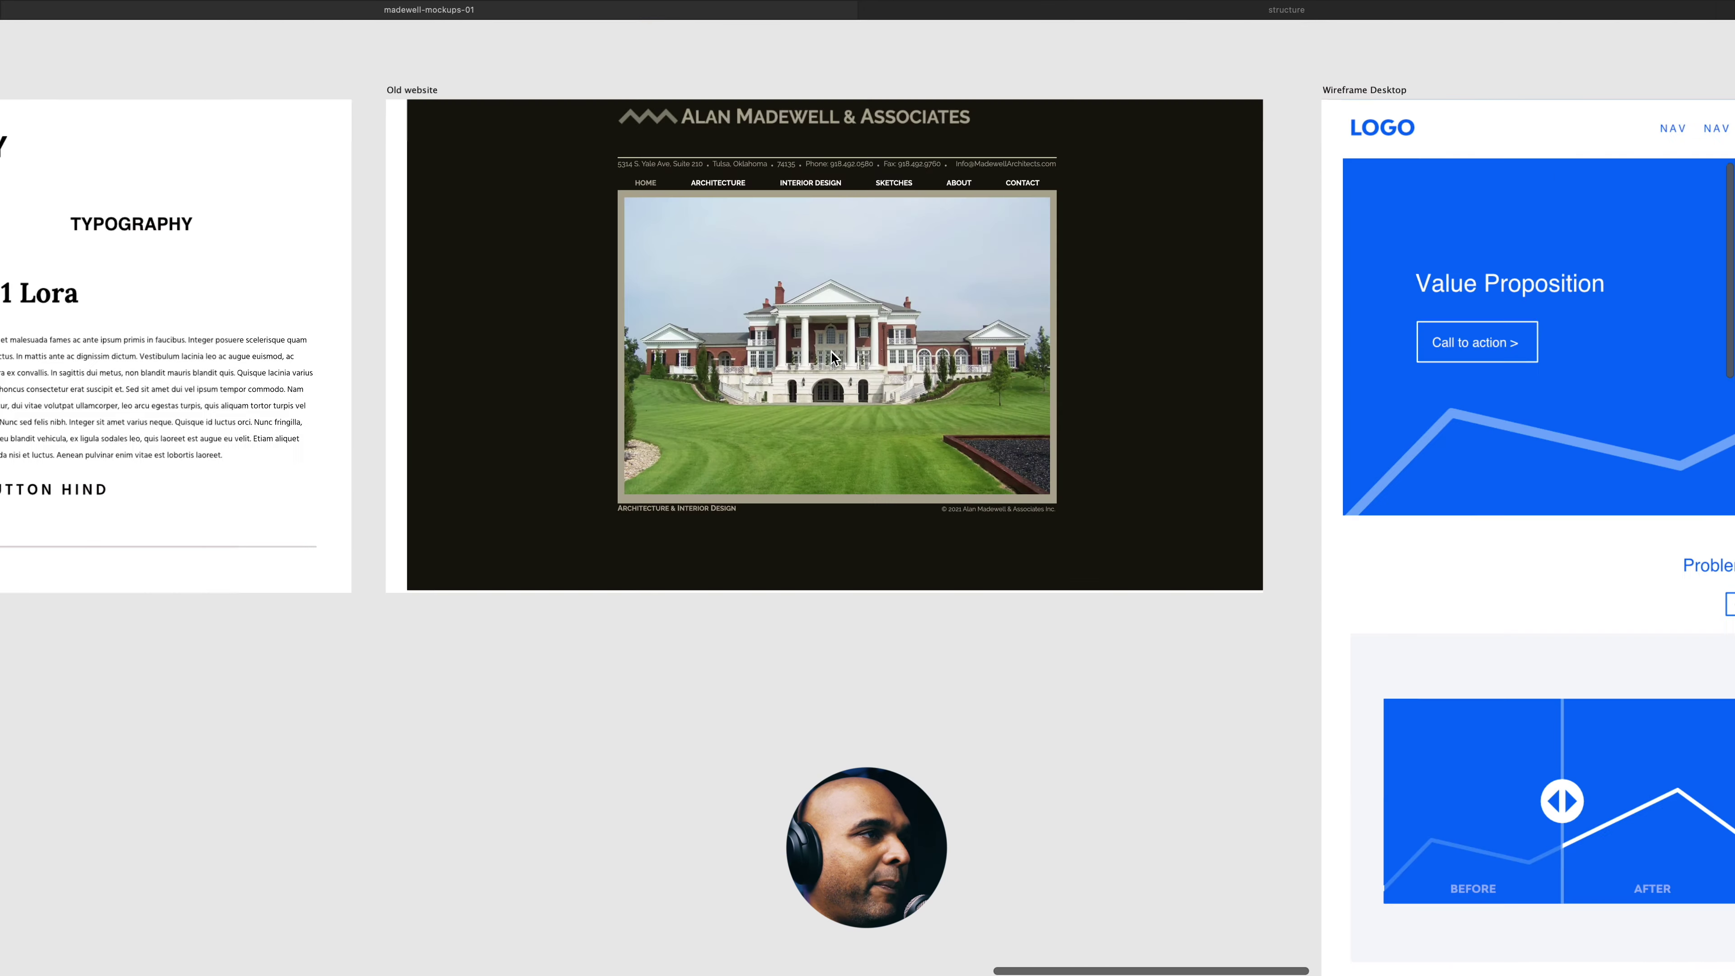
key("shift+2")
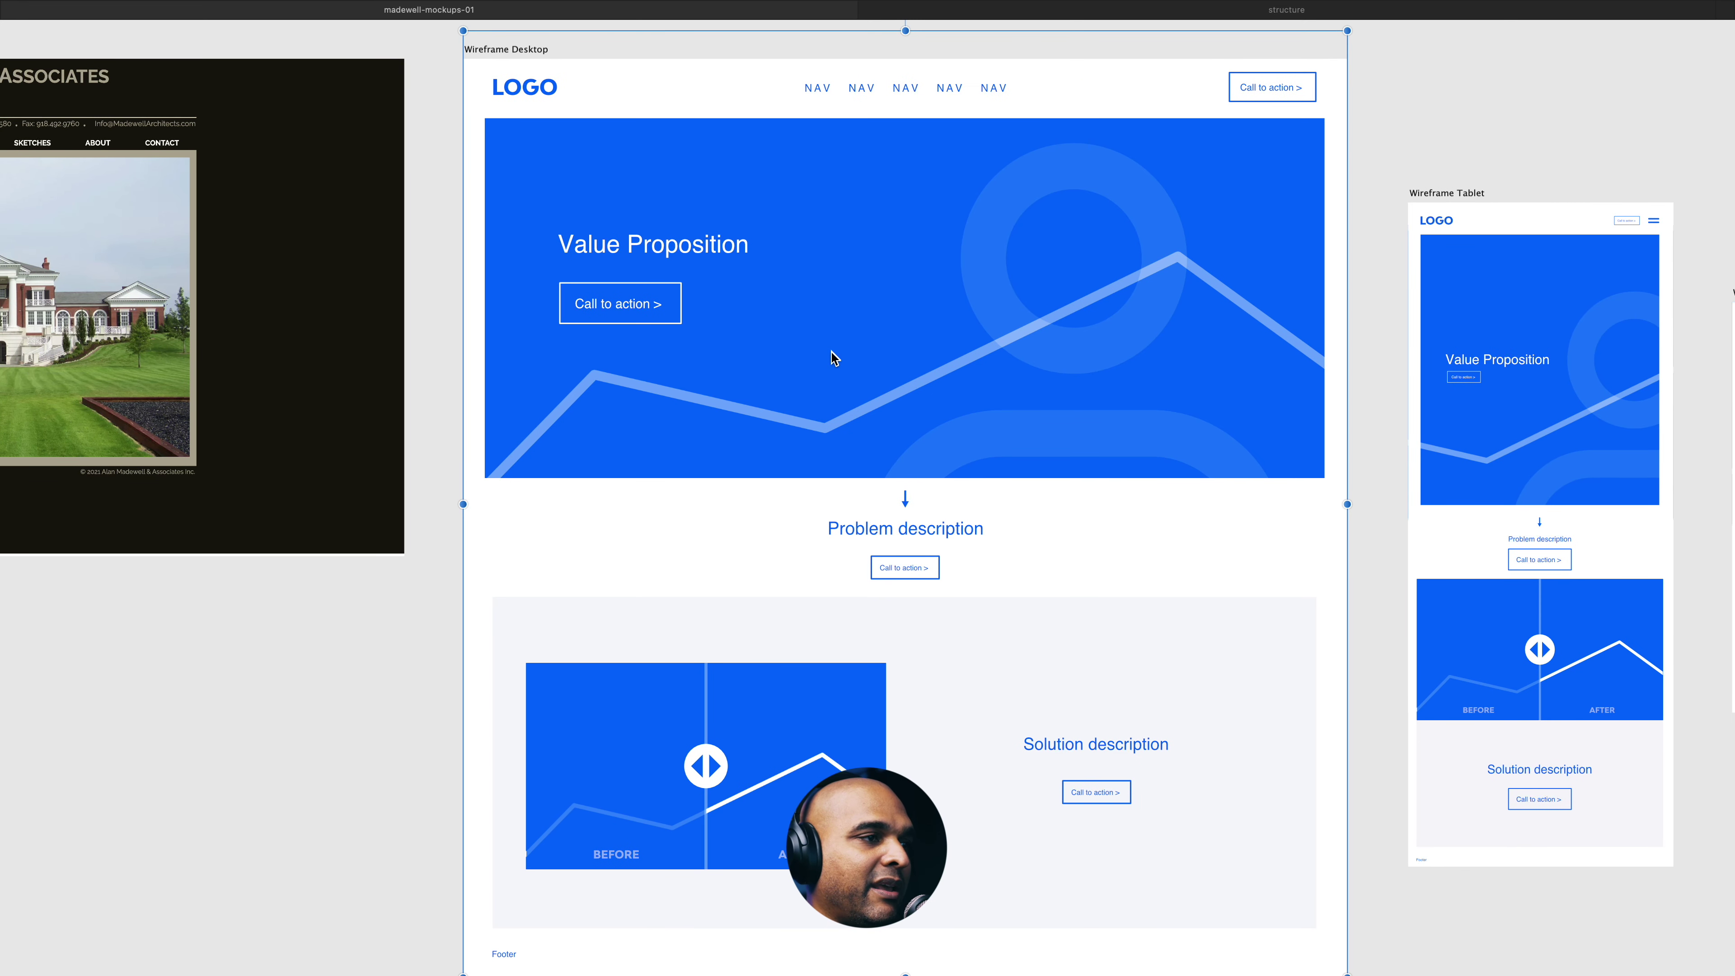
left_click(432, 406)
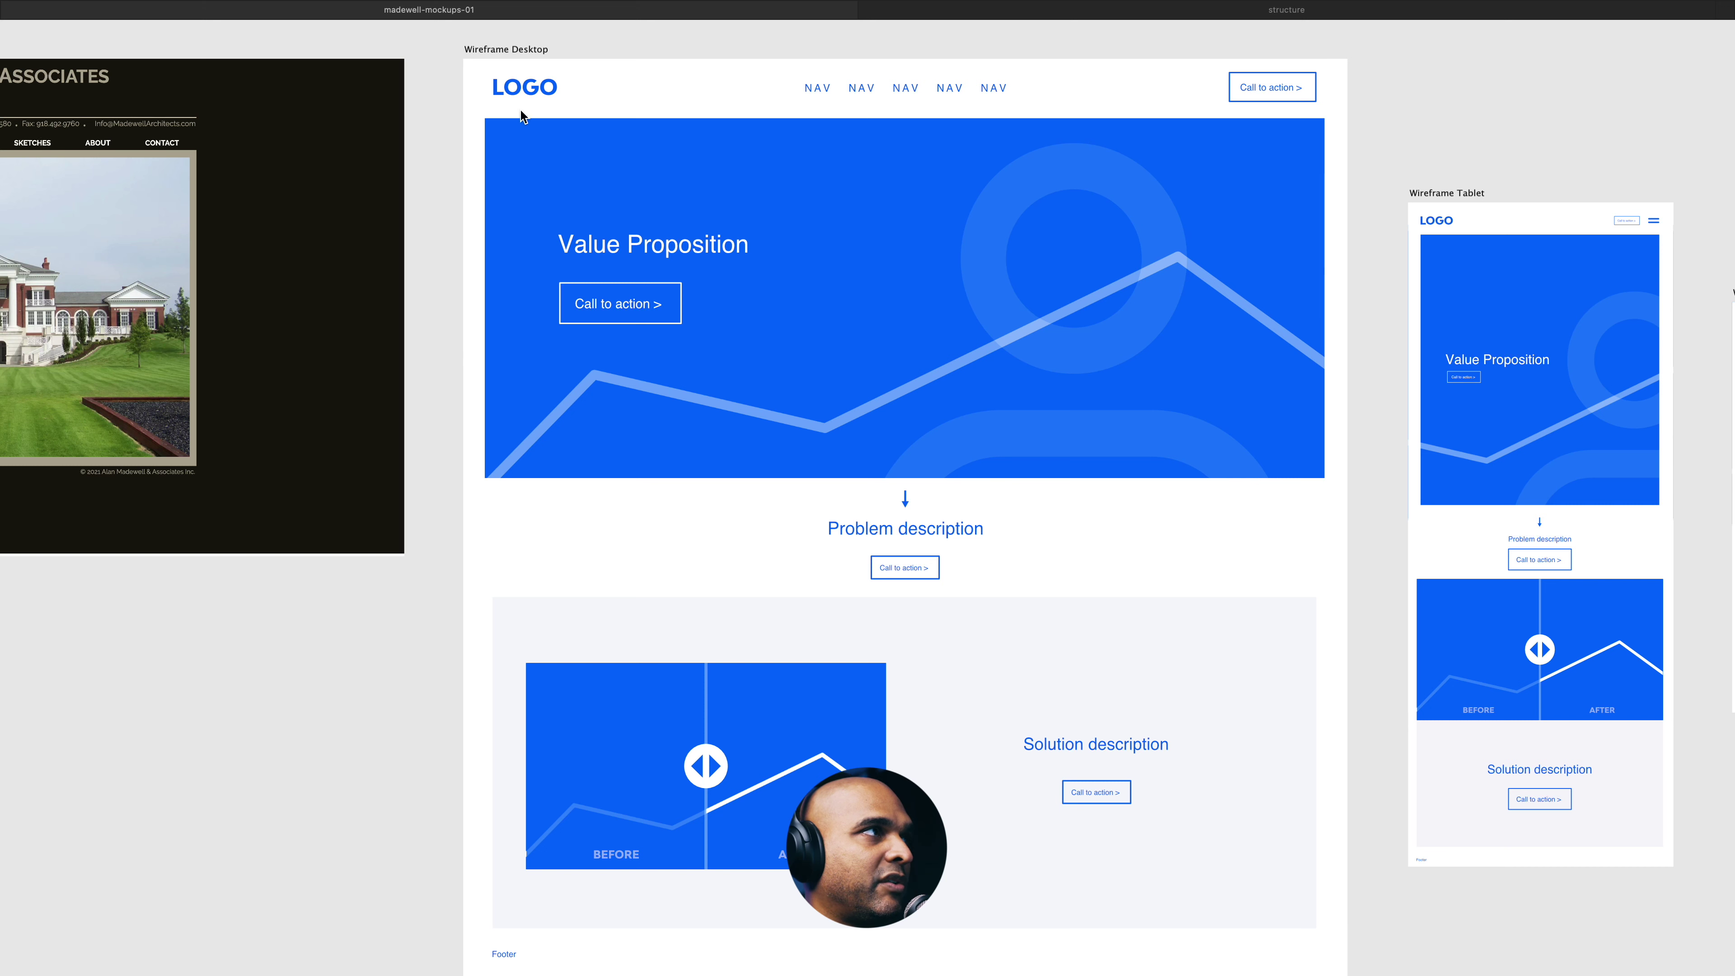
left_click(539, 91)
left_click(538, 90)
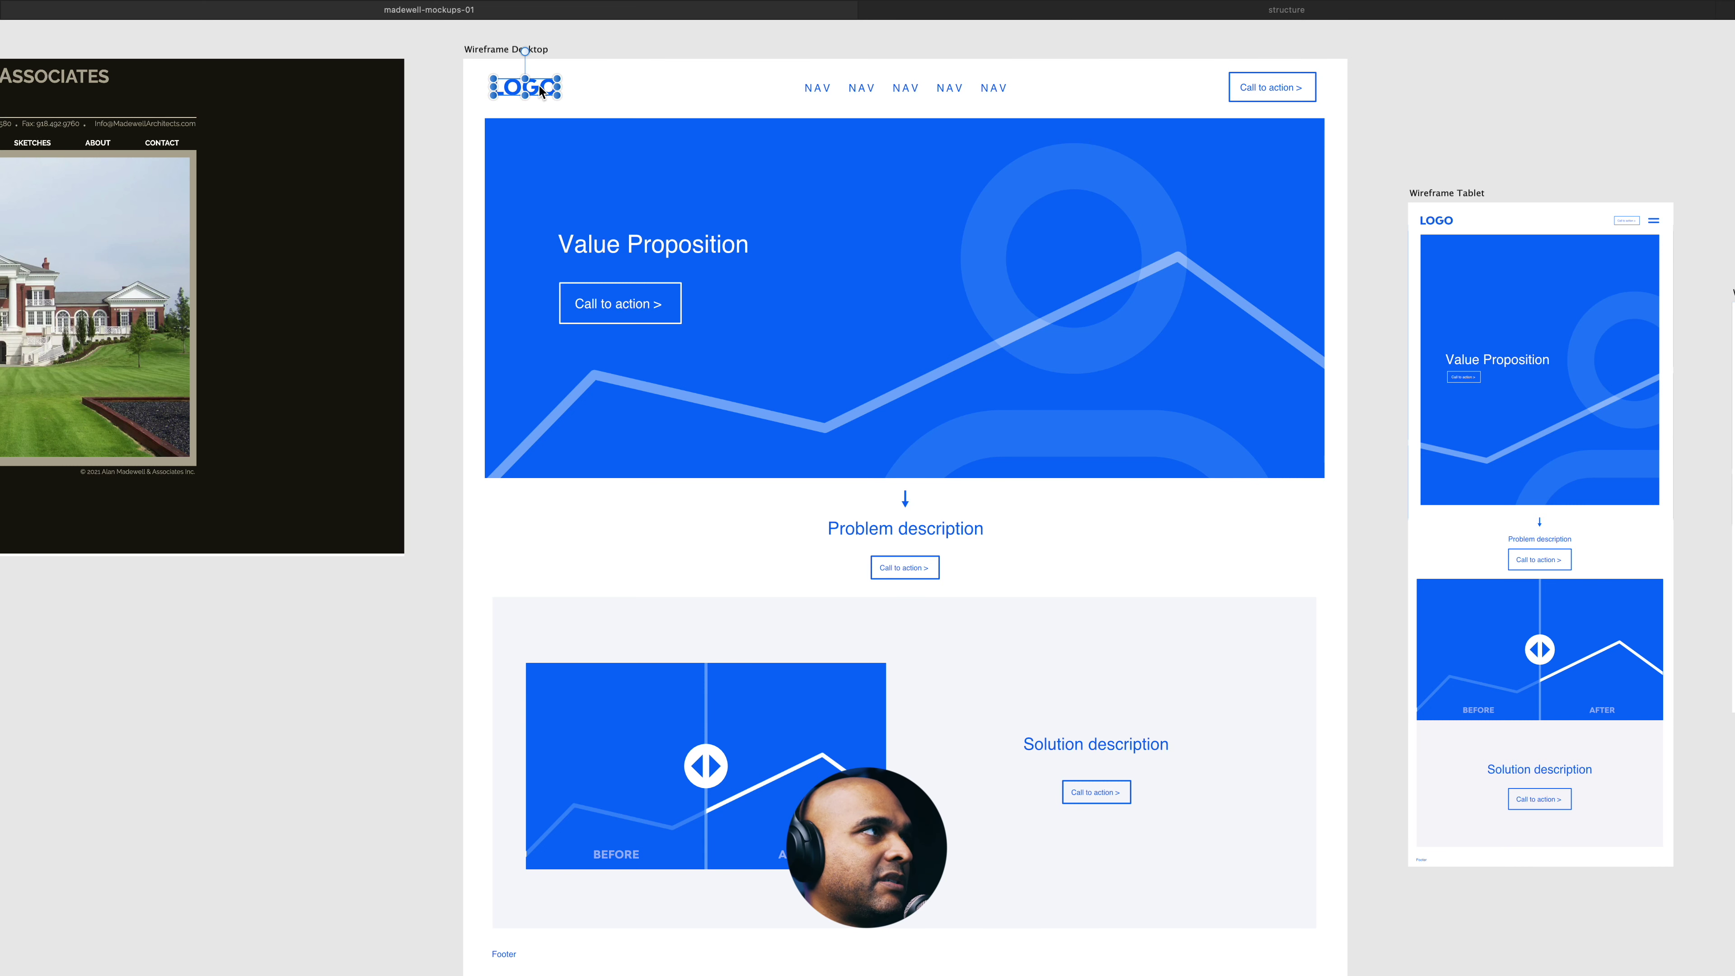
left_click_drag(559, 95, 594, 125)
scroll(717, 405, "down", 2)
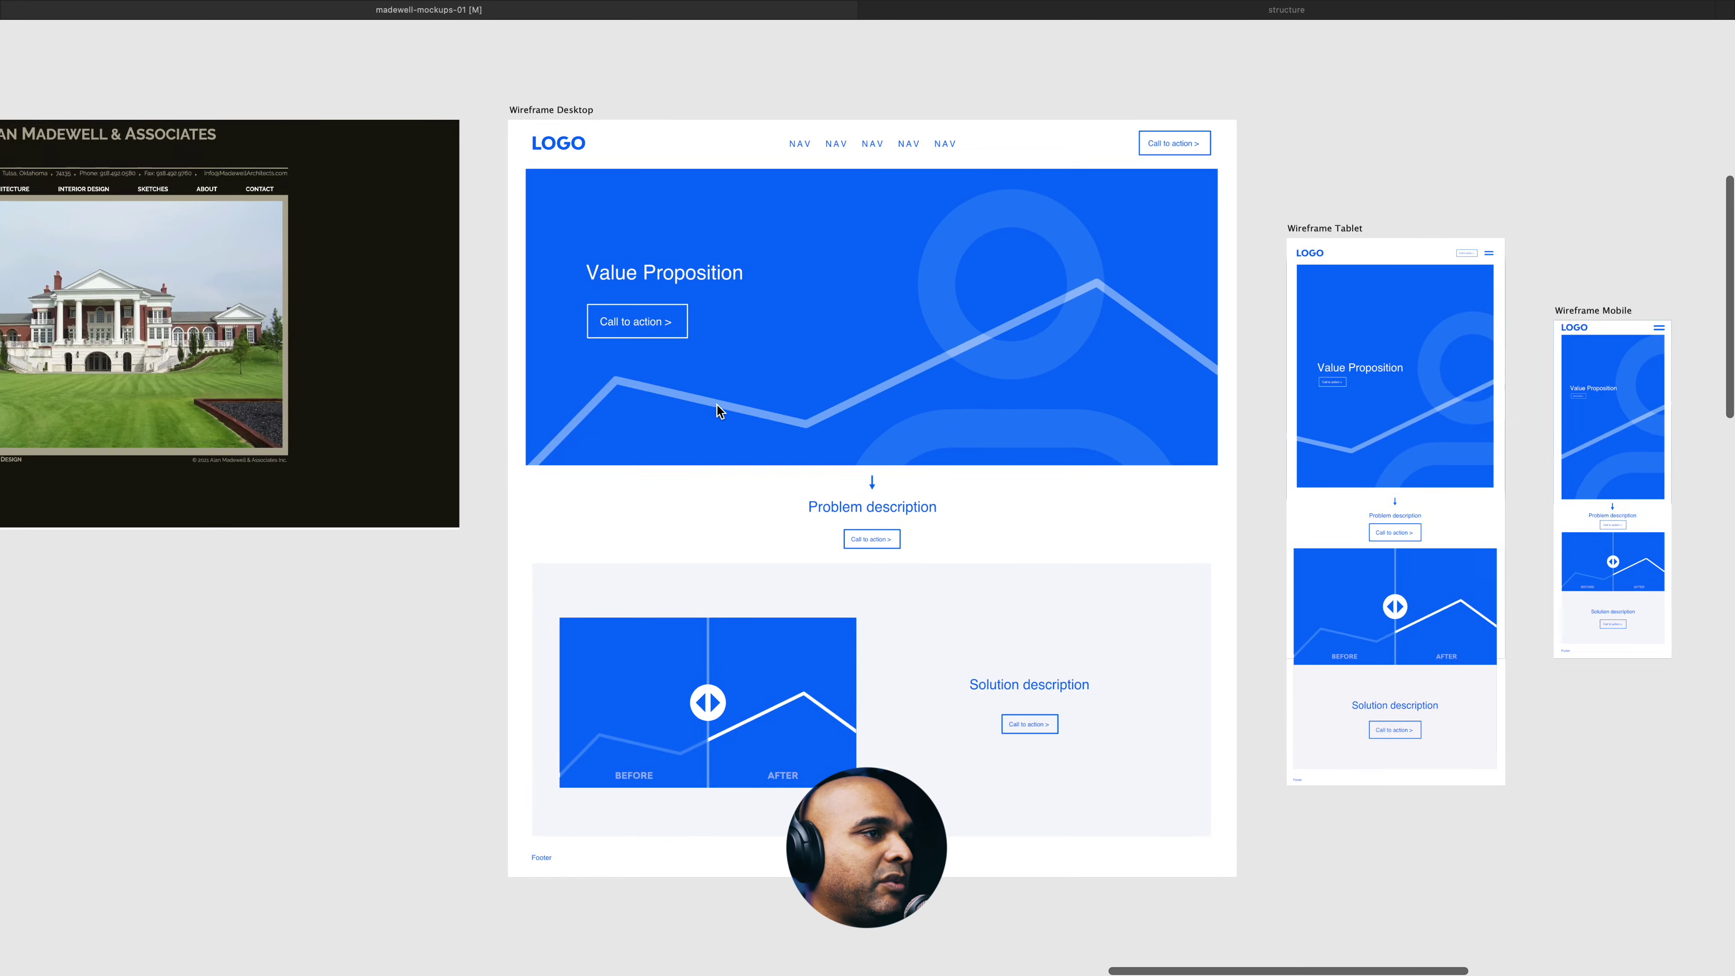
scroll(758, 529, "right", 5)
scroll(825, 482, "up", 2)
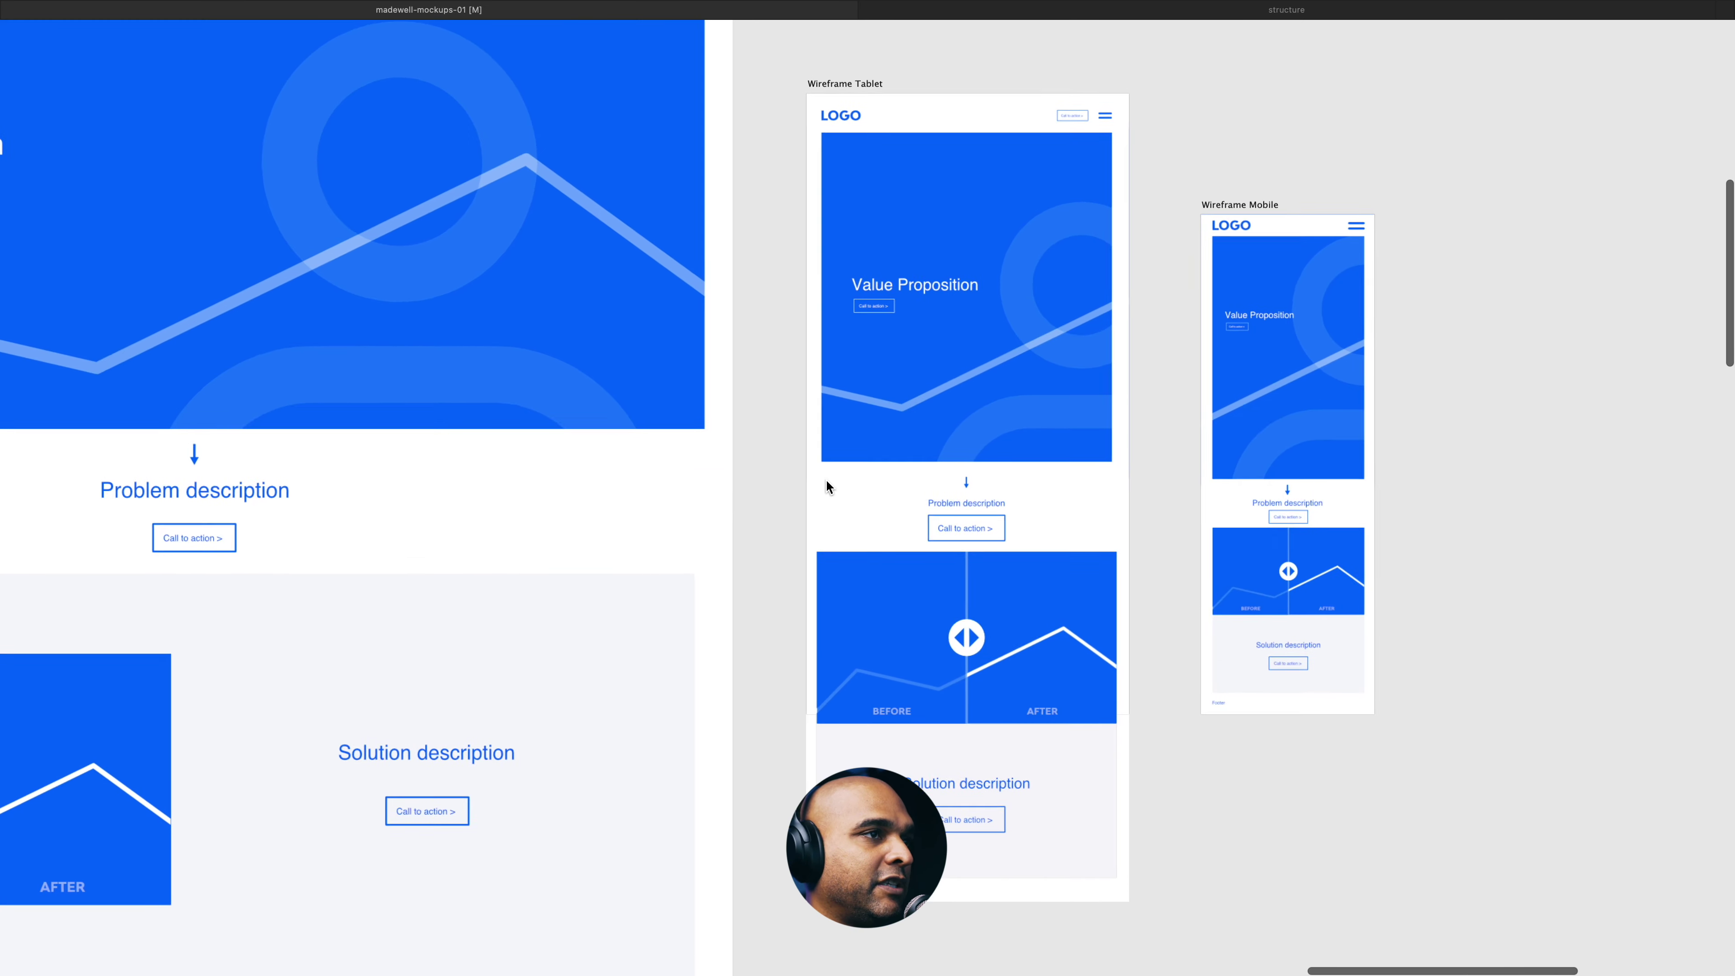
scroll(825, 481, "down", 2)
scroll(1140, 420, "up", 2)
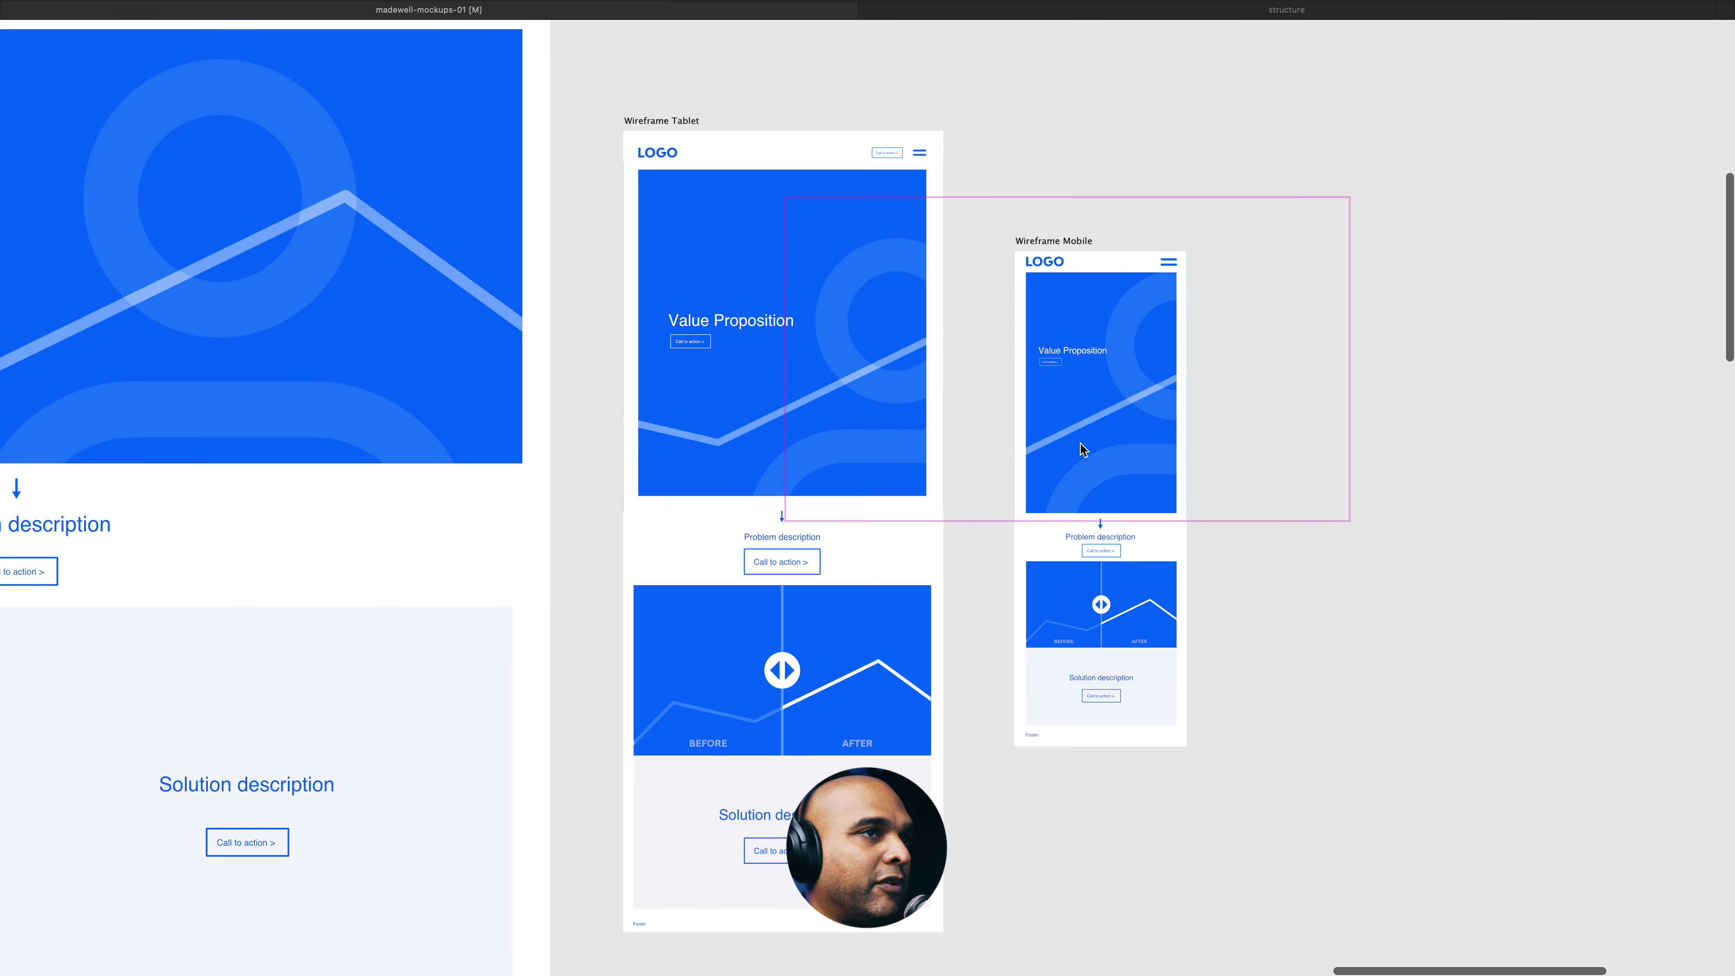
scroll(1003, 431, "down", 3)
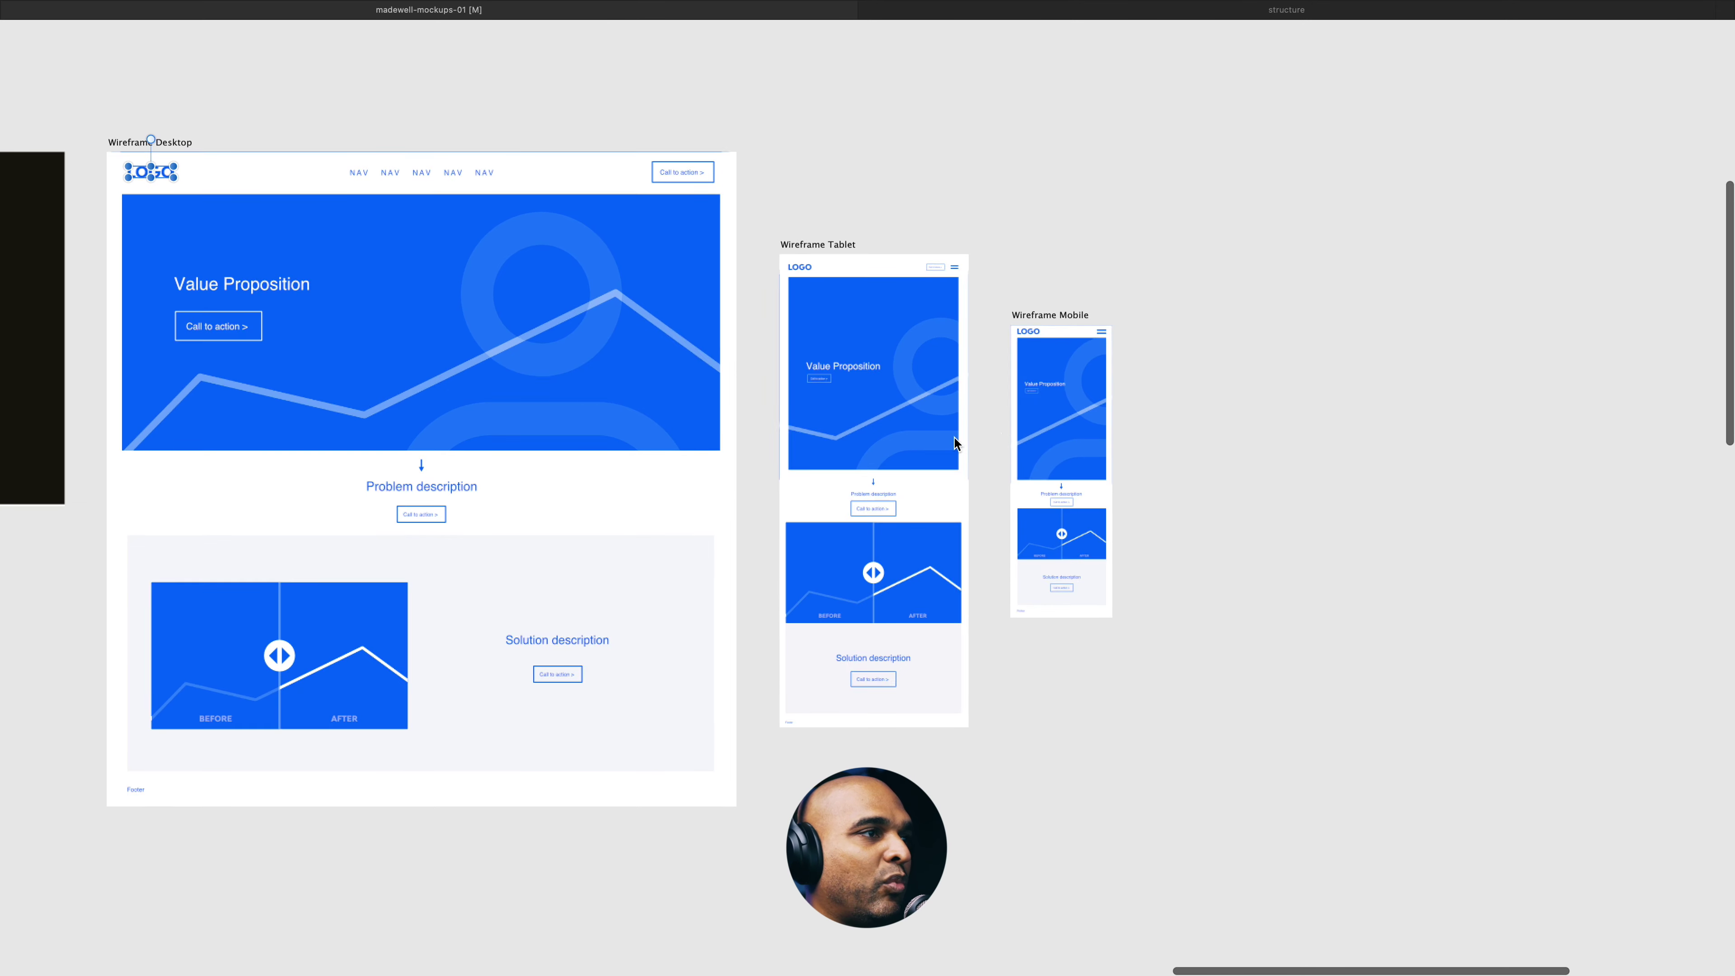
scroll(771, 488, "down", 2)
scroll(771, 488, "up", 5)
scroll(771, 488, "up", 3)
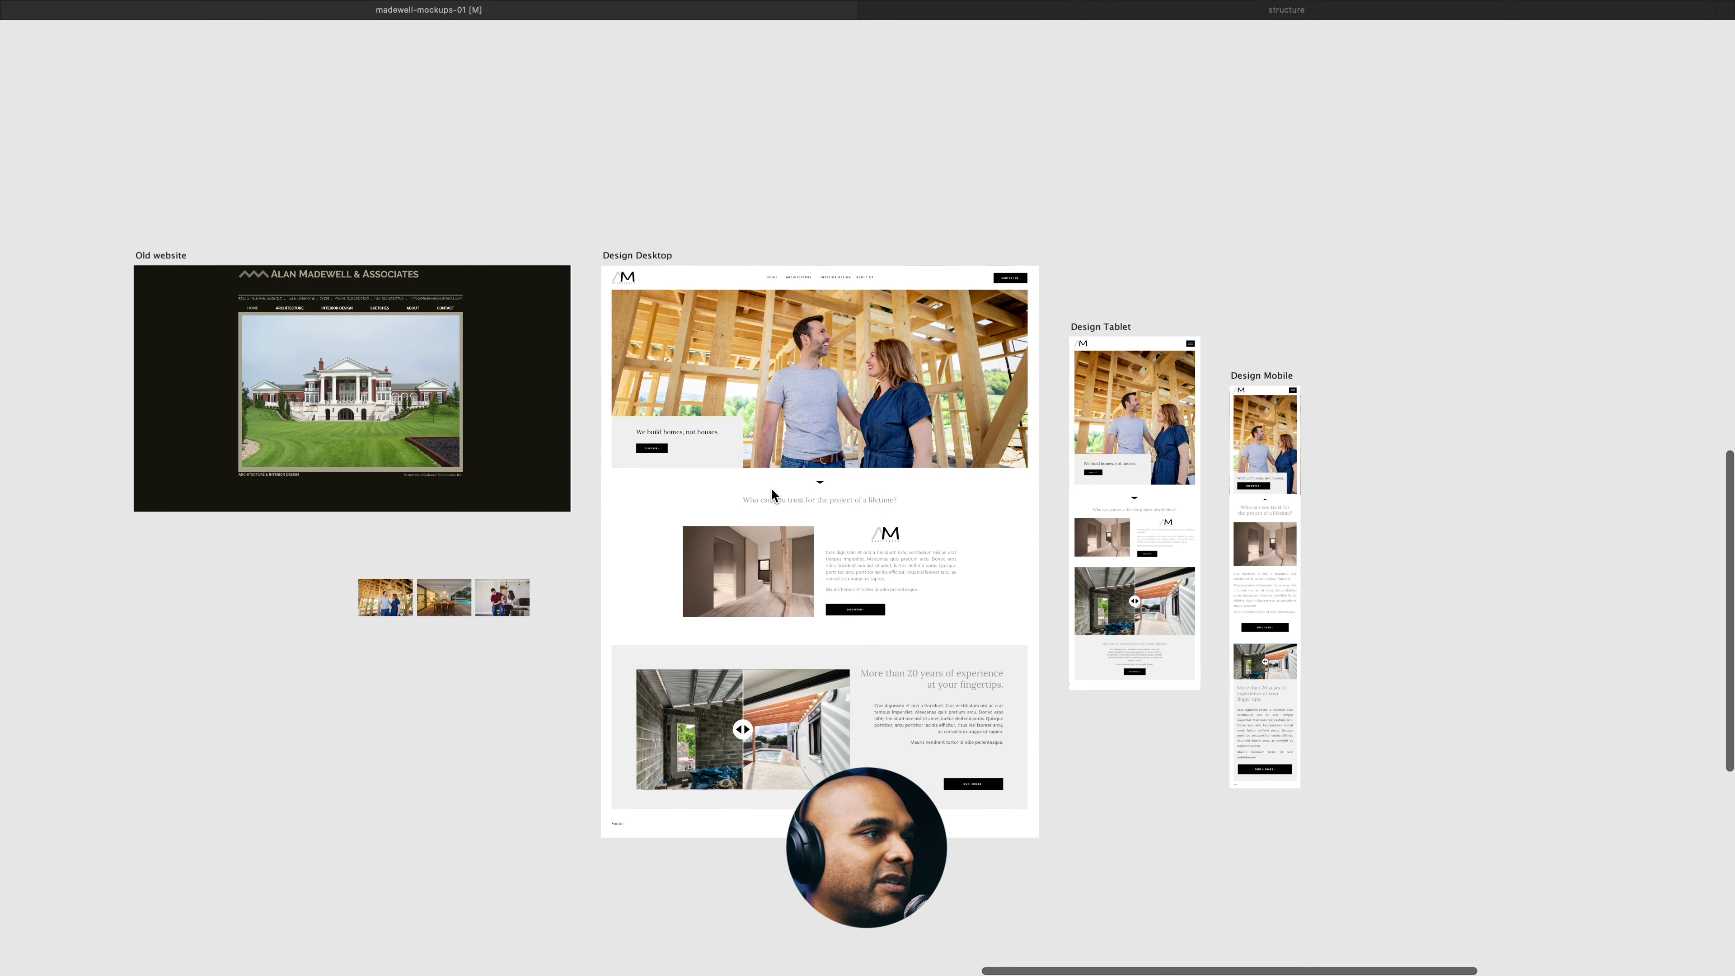
scroll(771, 486, "up", 2)
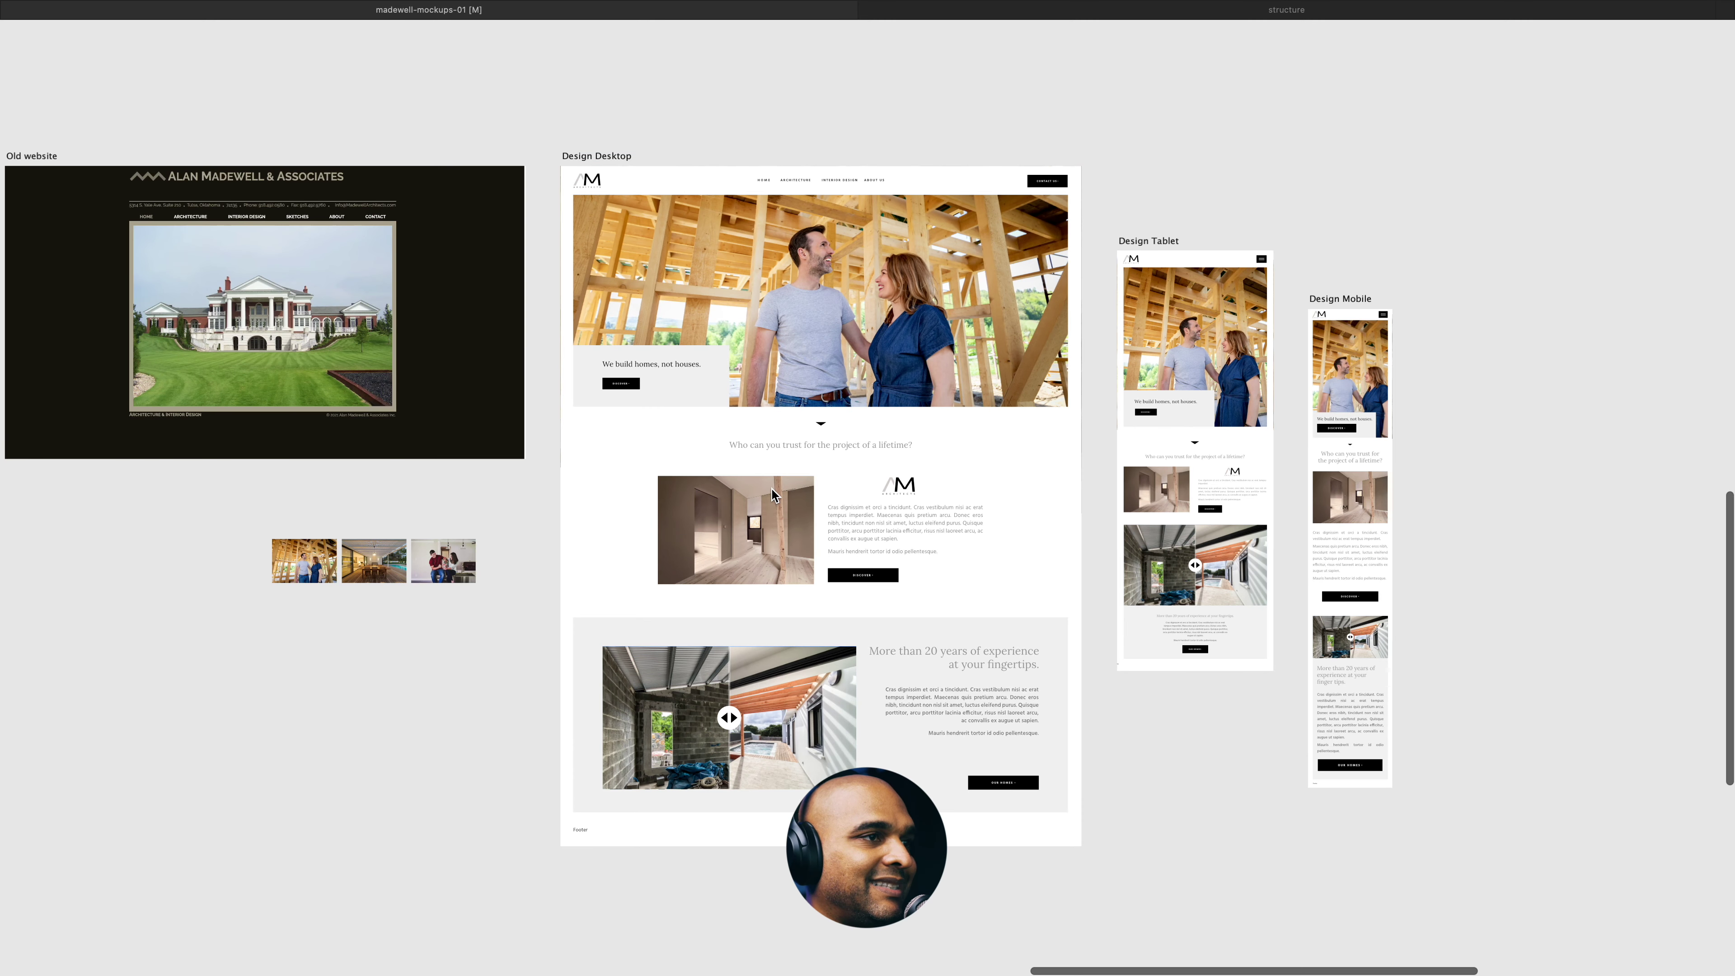
scroll(771, 487, "down", 4)
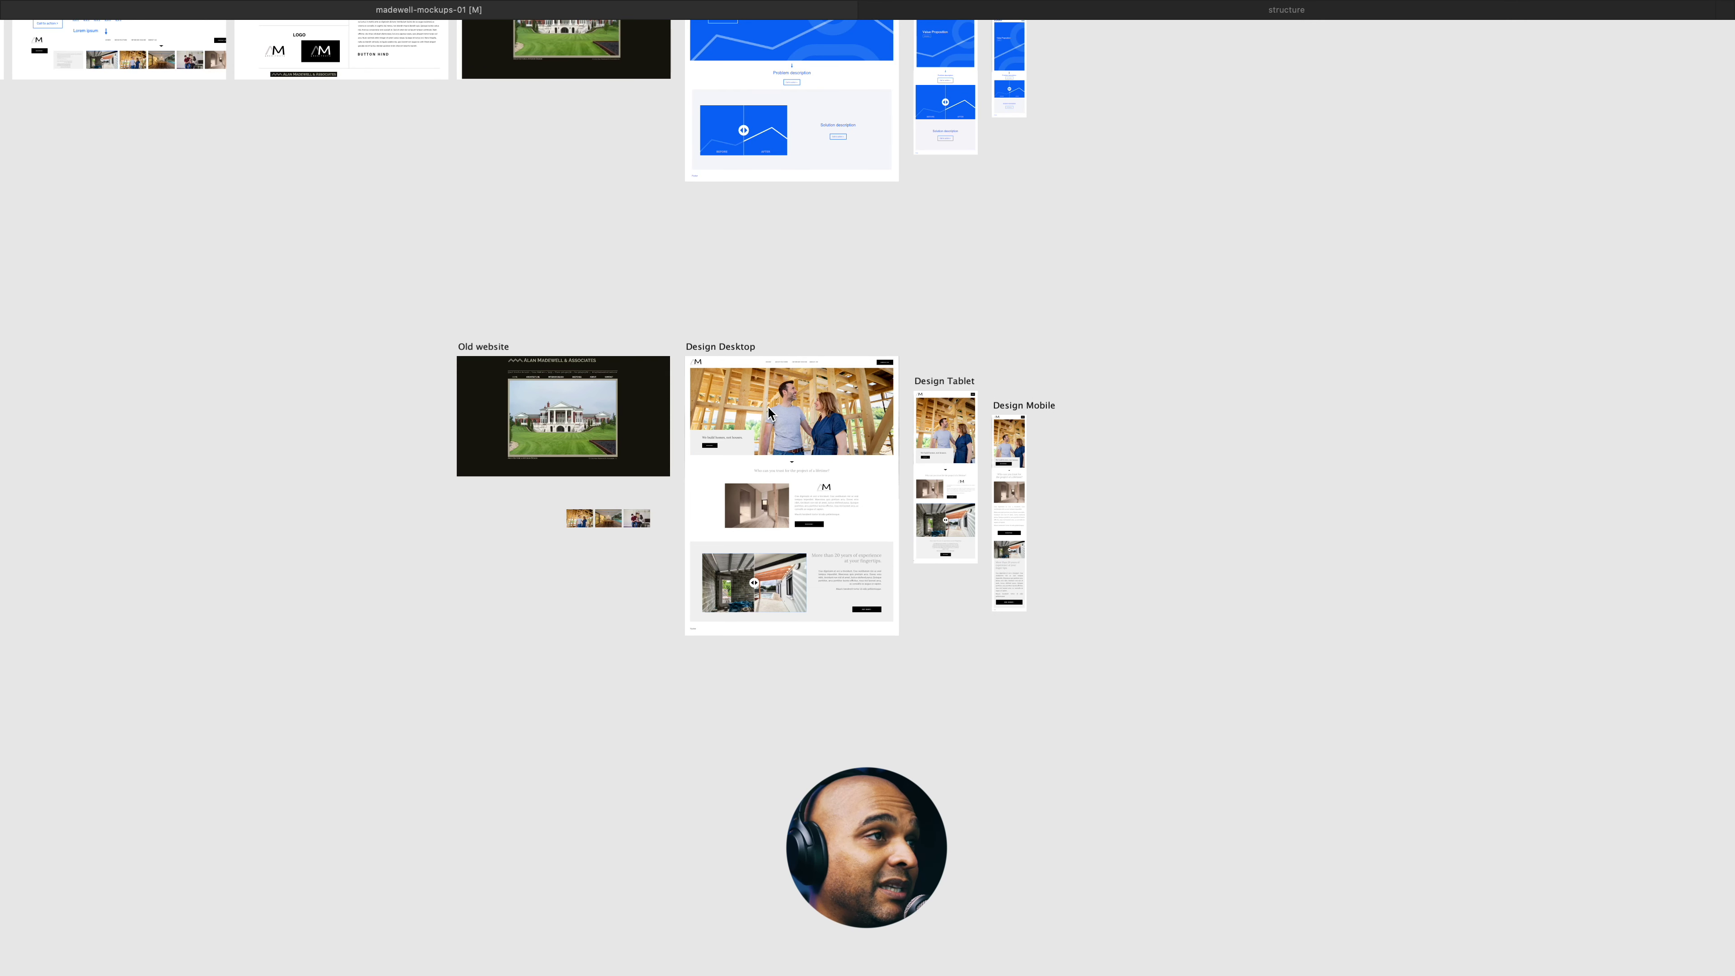
scroll(768, 408, "up", 1)
scroll(767, 411, "up", 5)
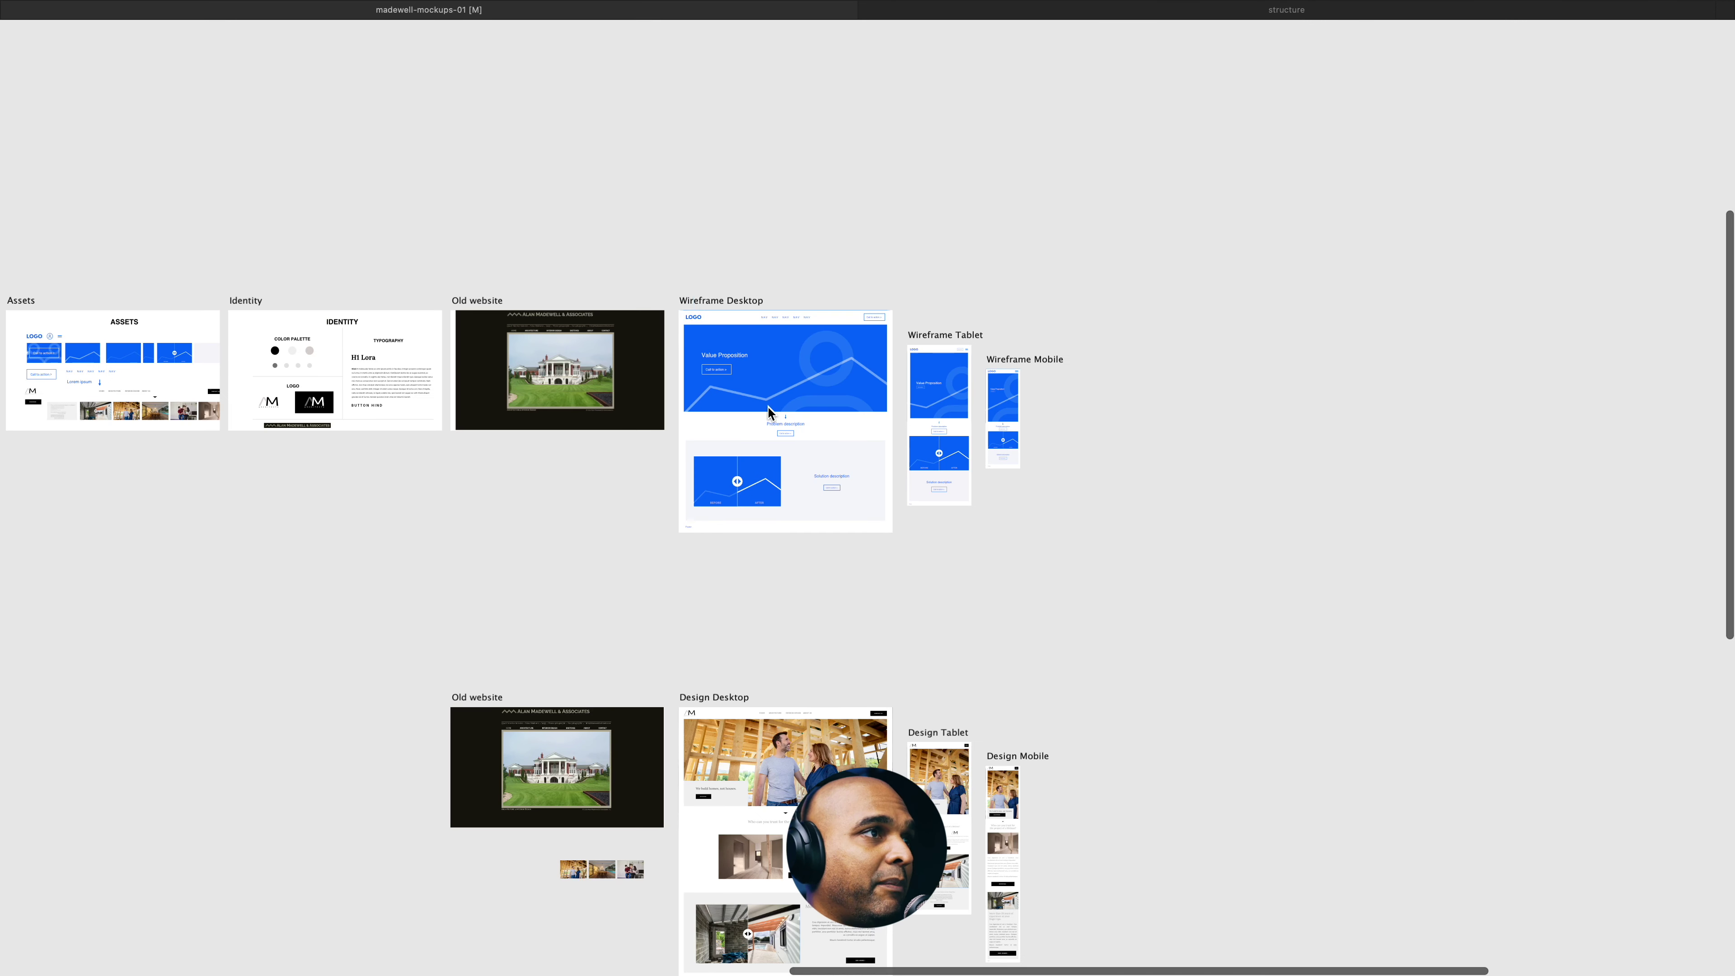
scroll(776, 393, "up", 5)
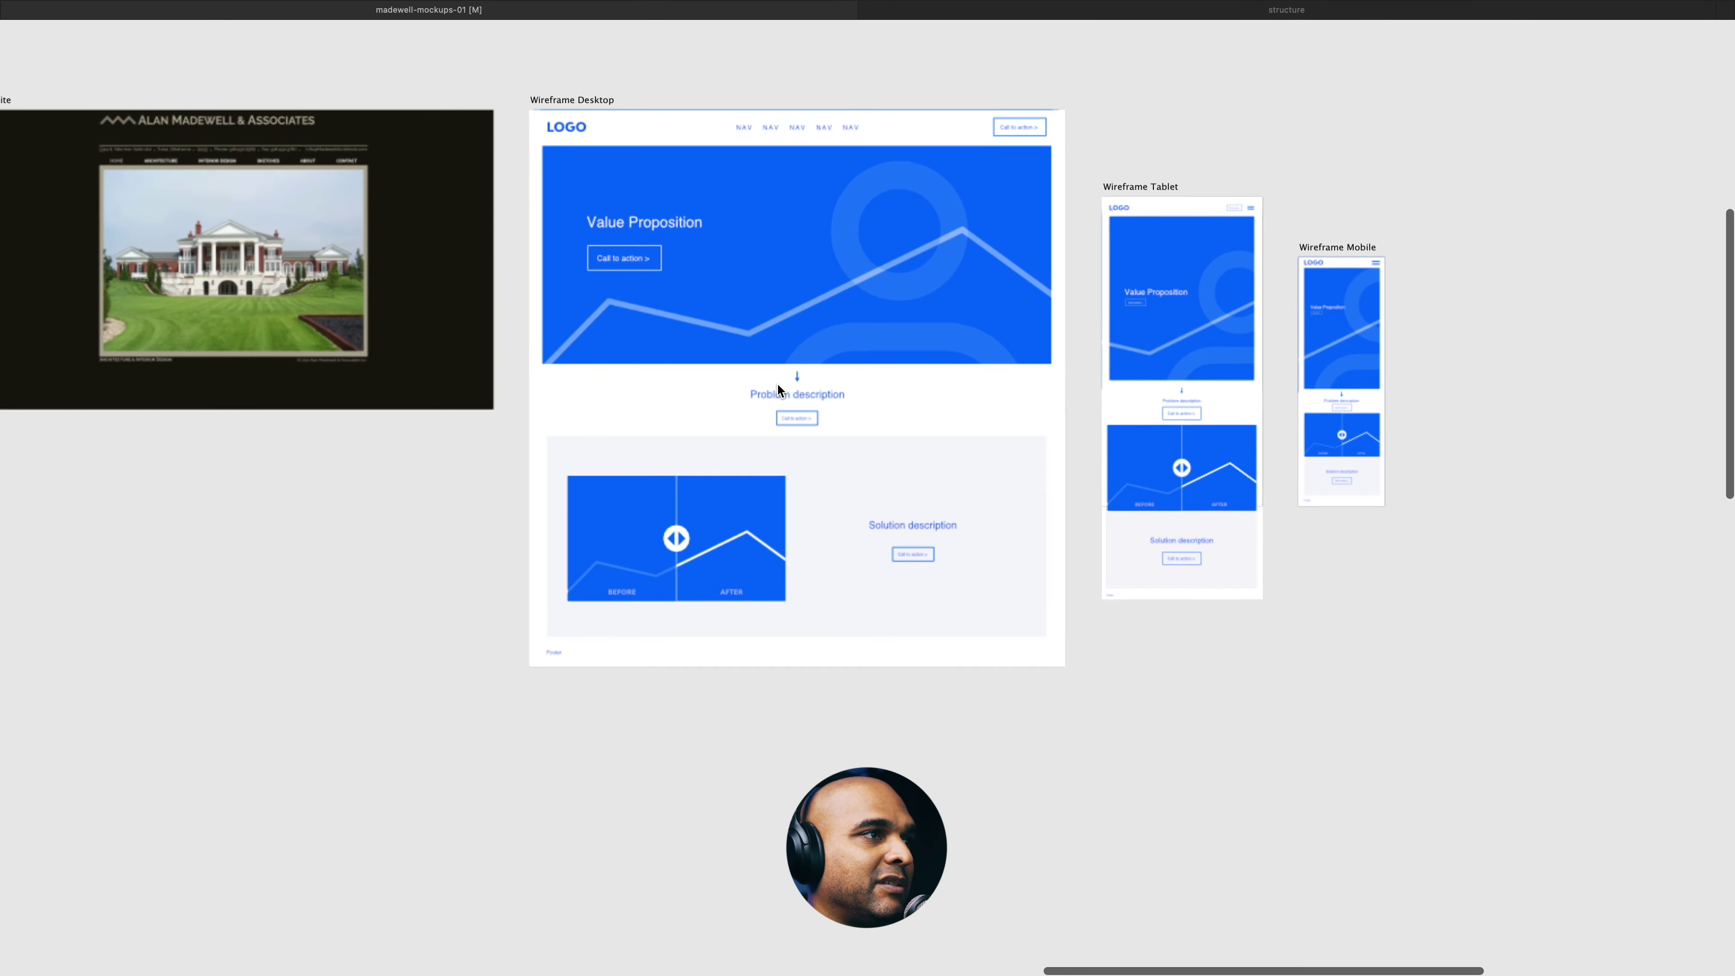
left_click(776, 383)
key("Escape")
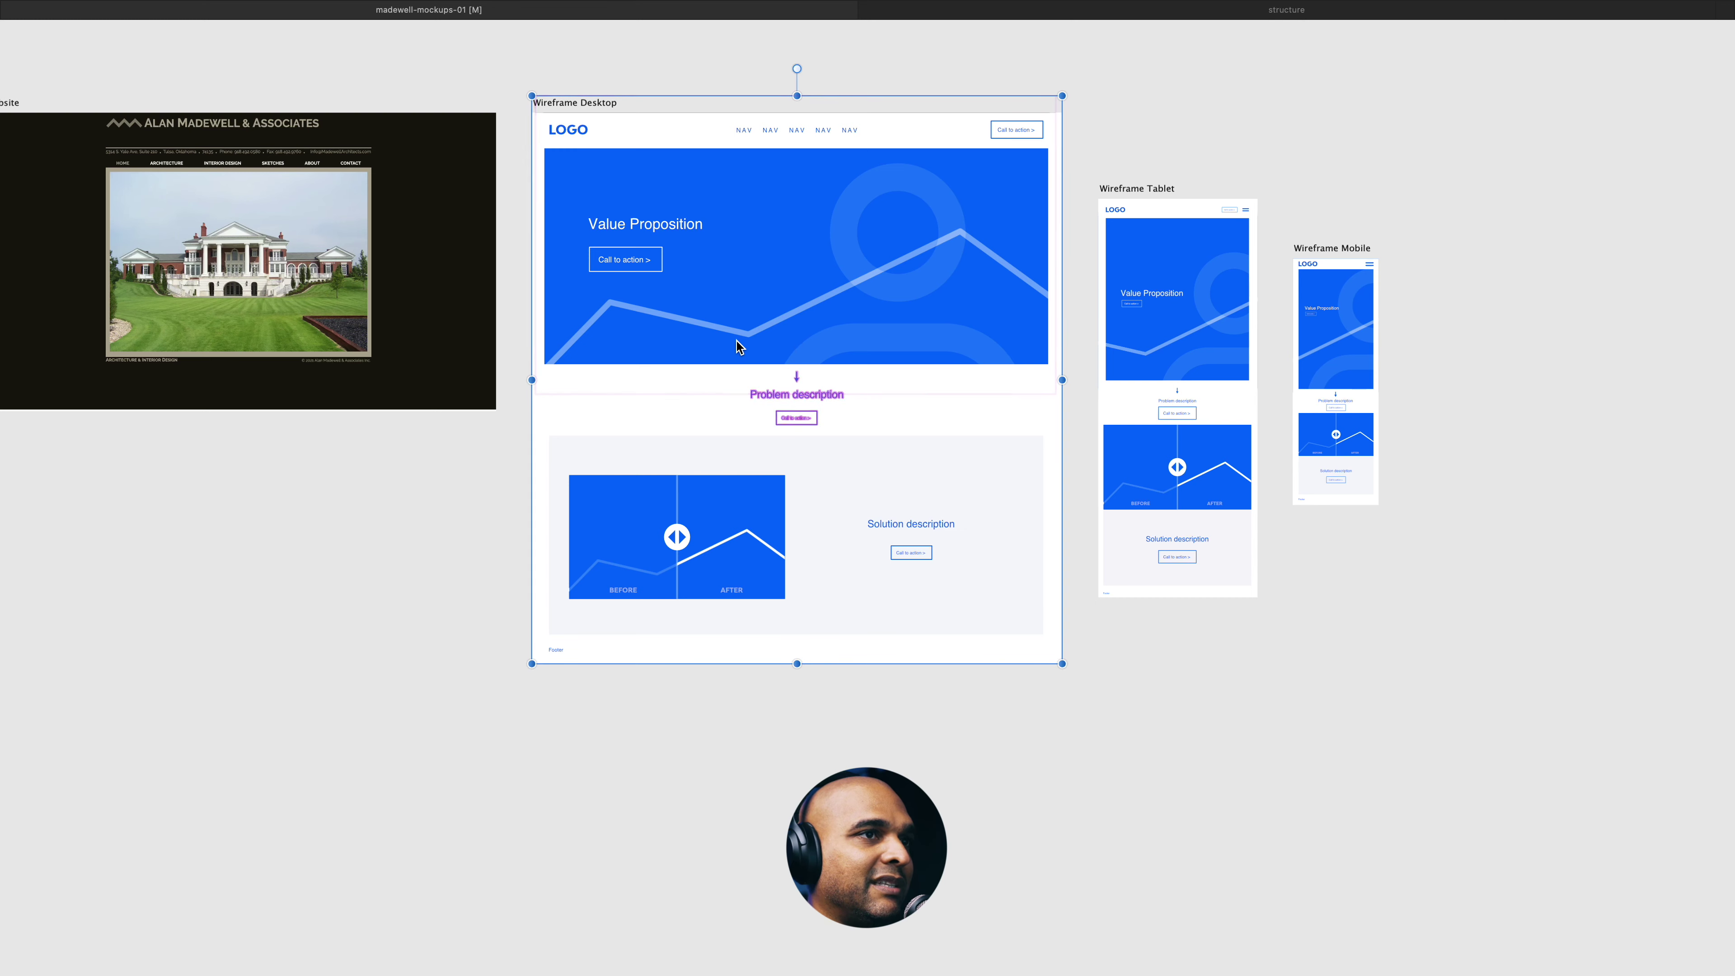
scroll(736, 341, "down", 5)
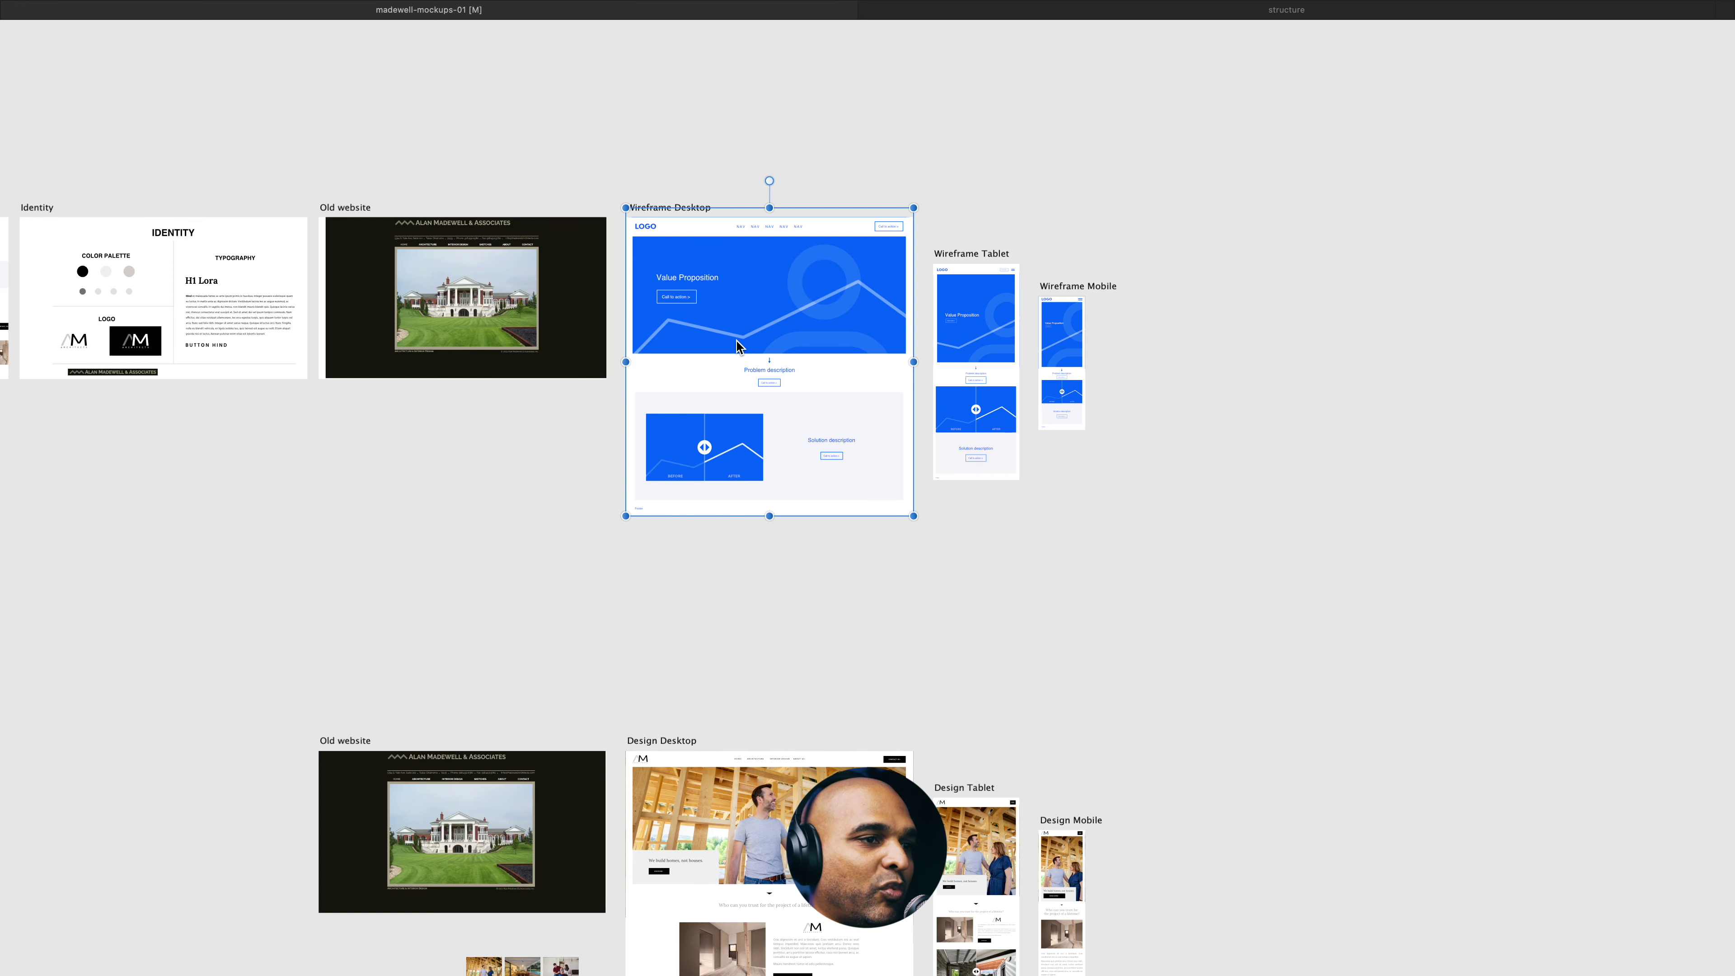
scroll(736, 342, "up", 5)
scroll(736, 341, "down", 2)
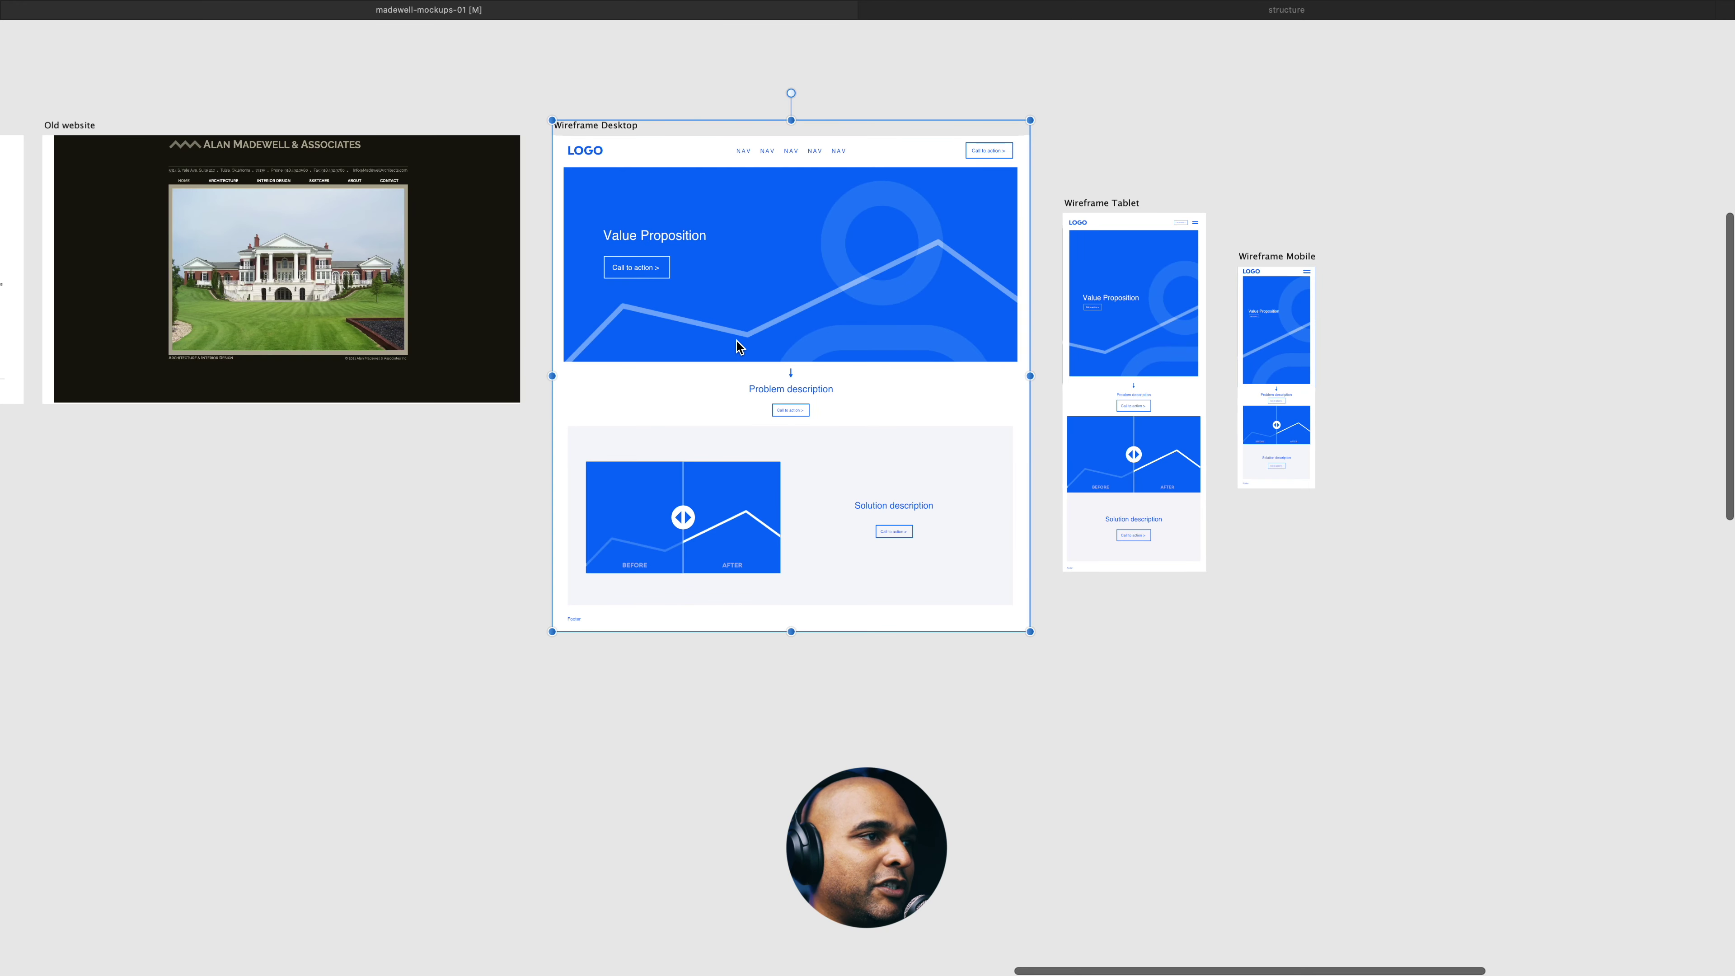
scroll(737, 345, "down", 5)
scroll(732, 370, "up", 3)
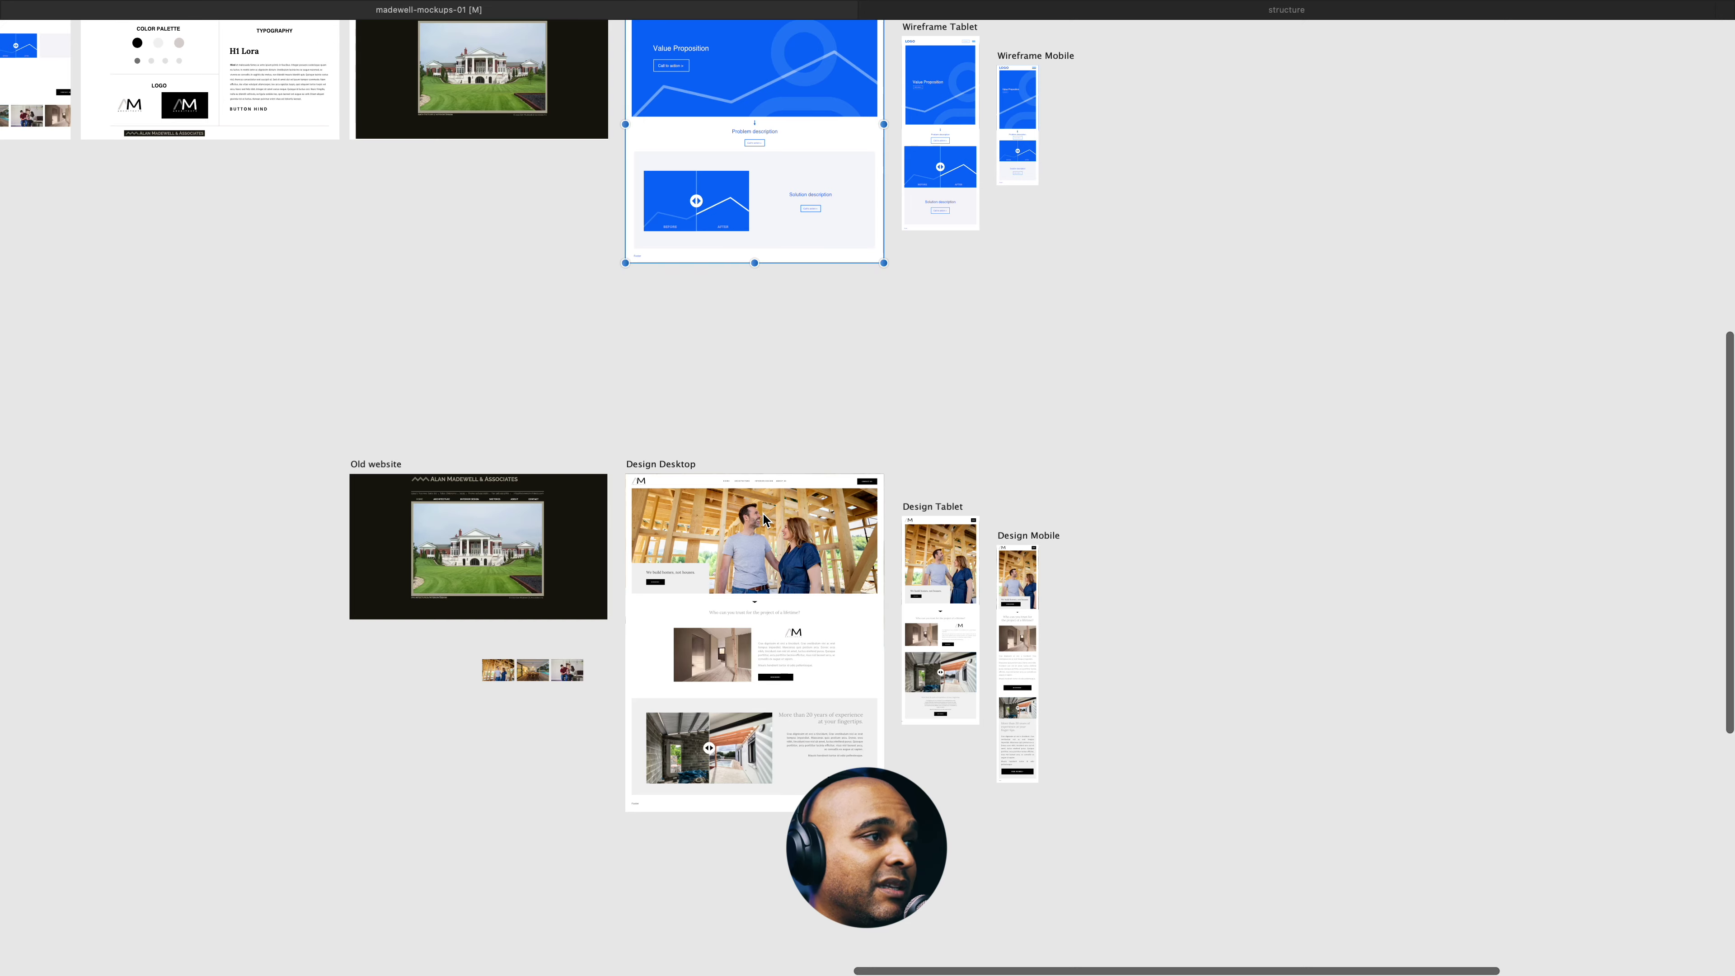
scroll(763, 519, "up", 5)
scroll(763, 513, "down", 3)
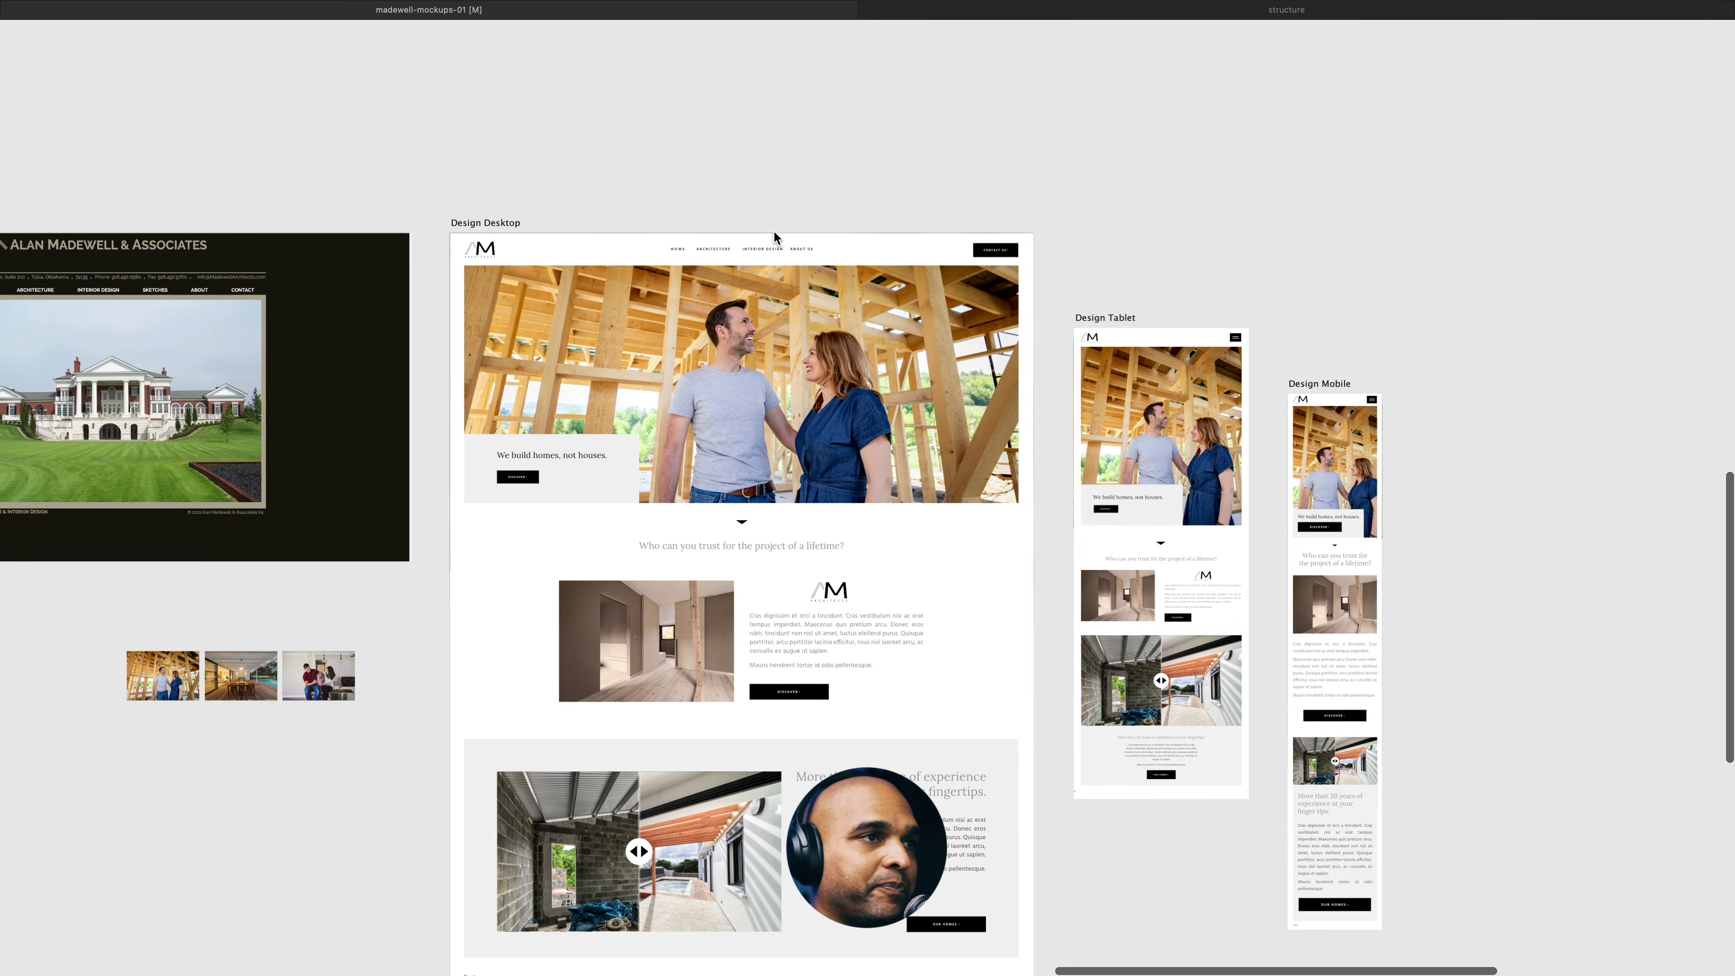
scroll(774, 235, "down", 4)
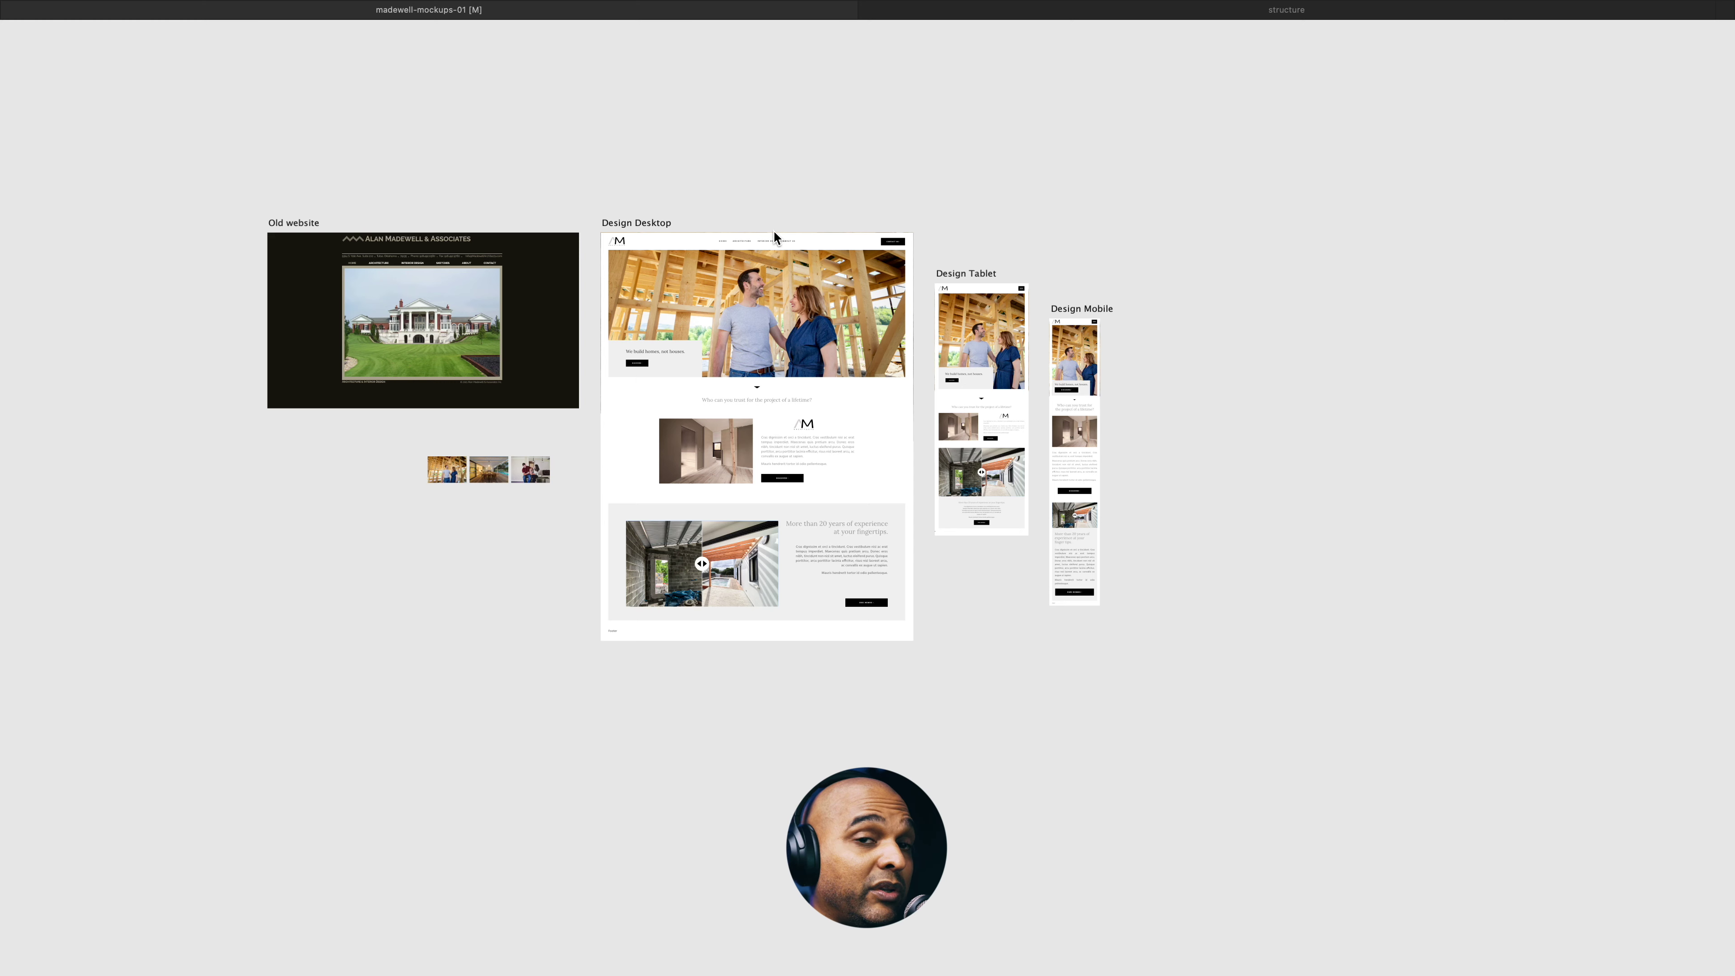
scroll(774, 233, "up", 2)
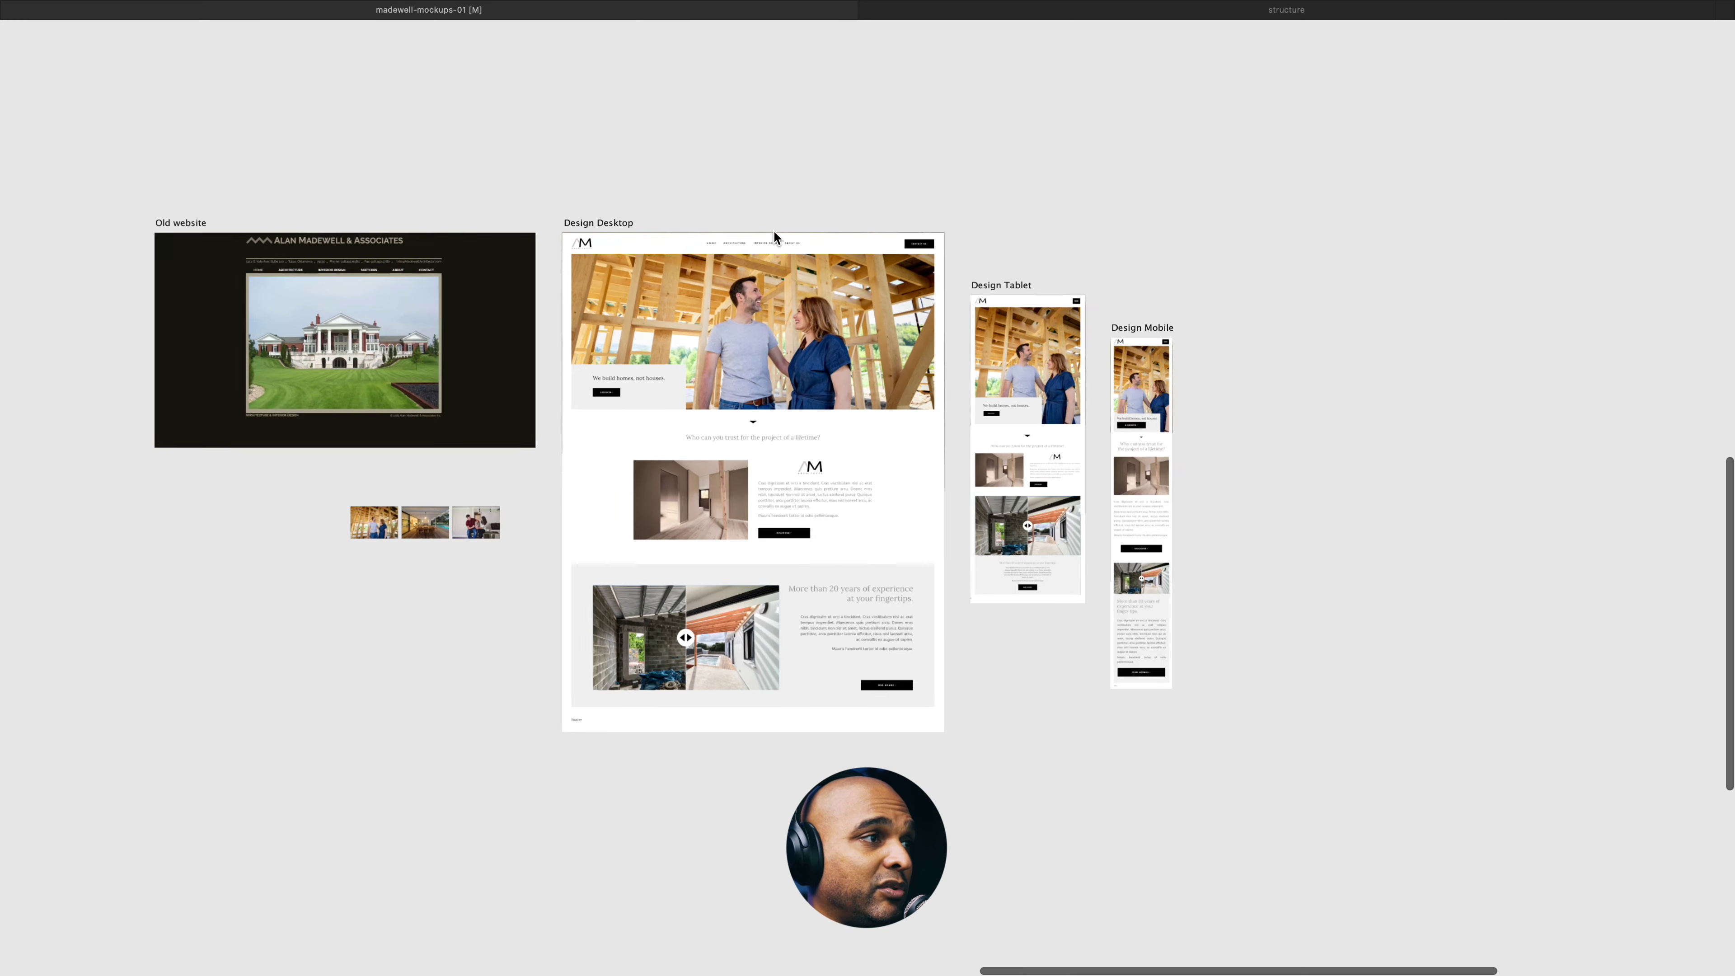
scroll(774, 233, "down", 3)
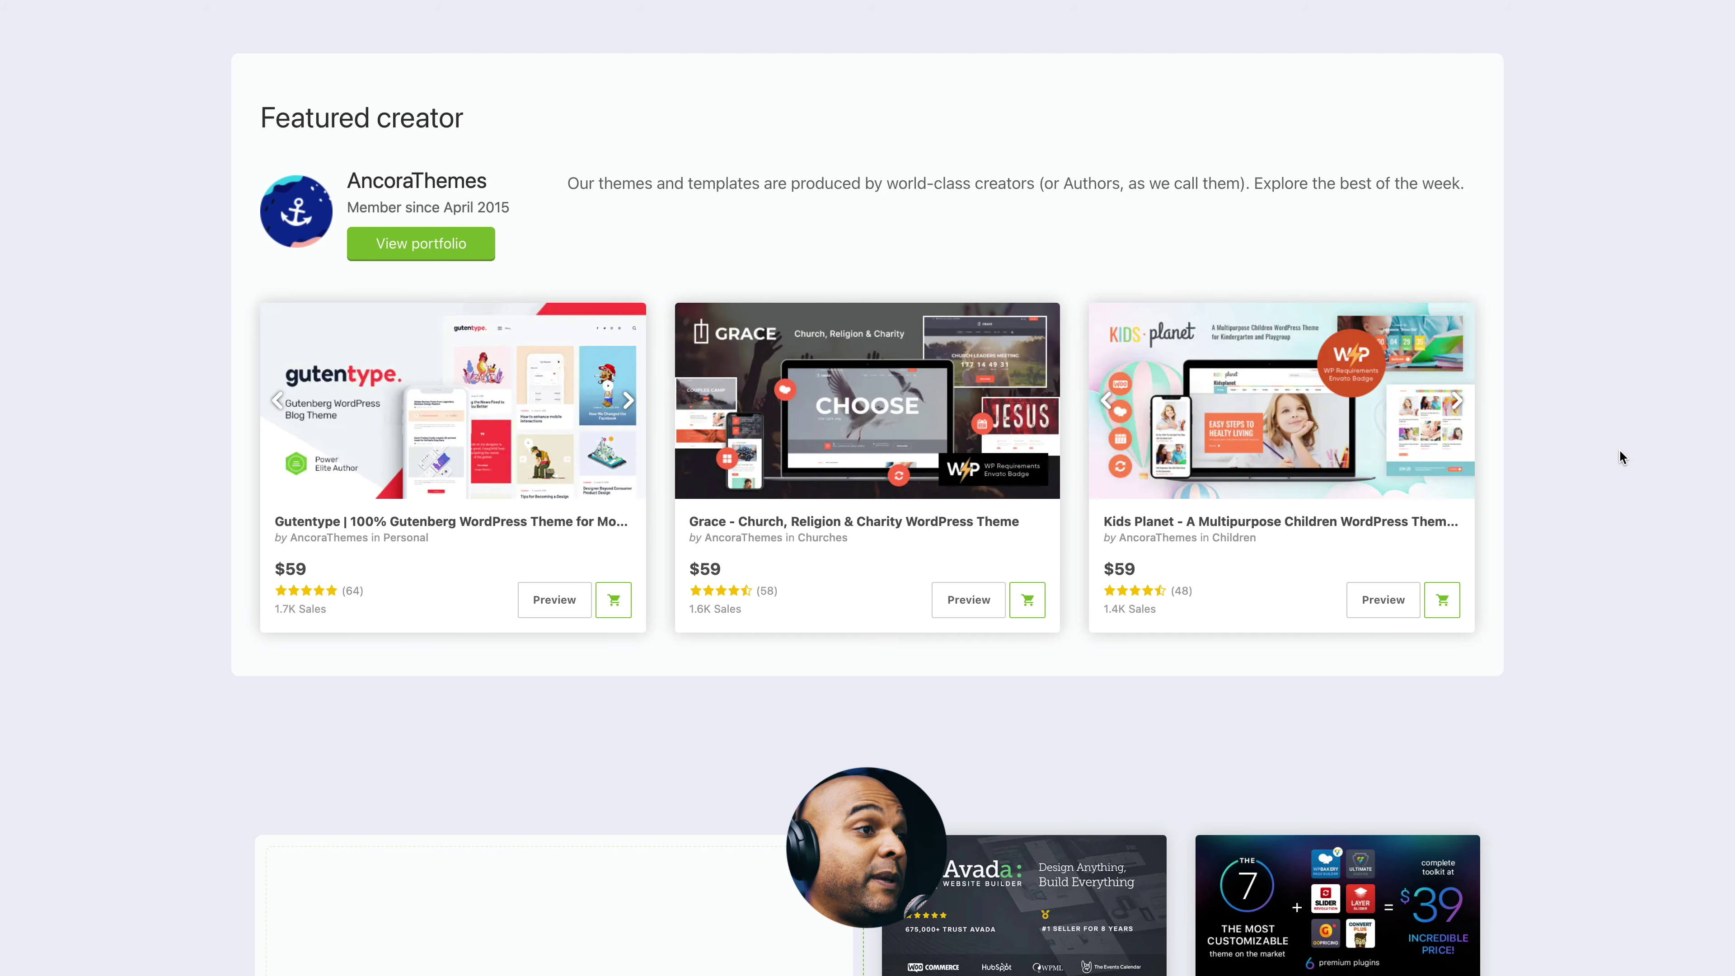
scroll(1622, 457, "down", 9)
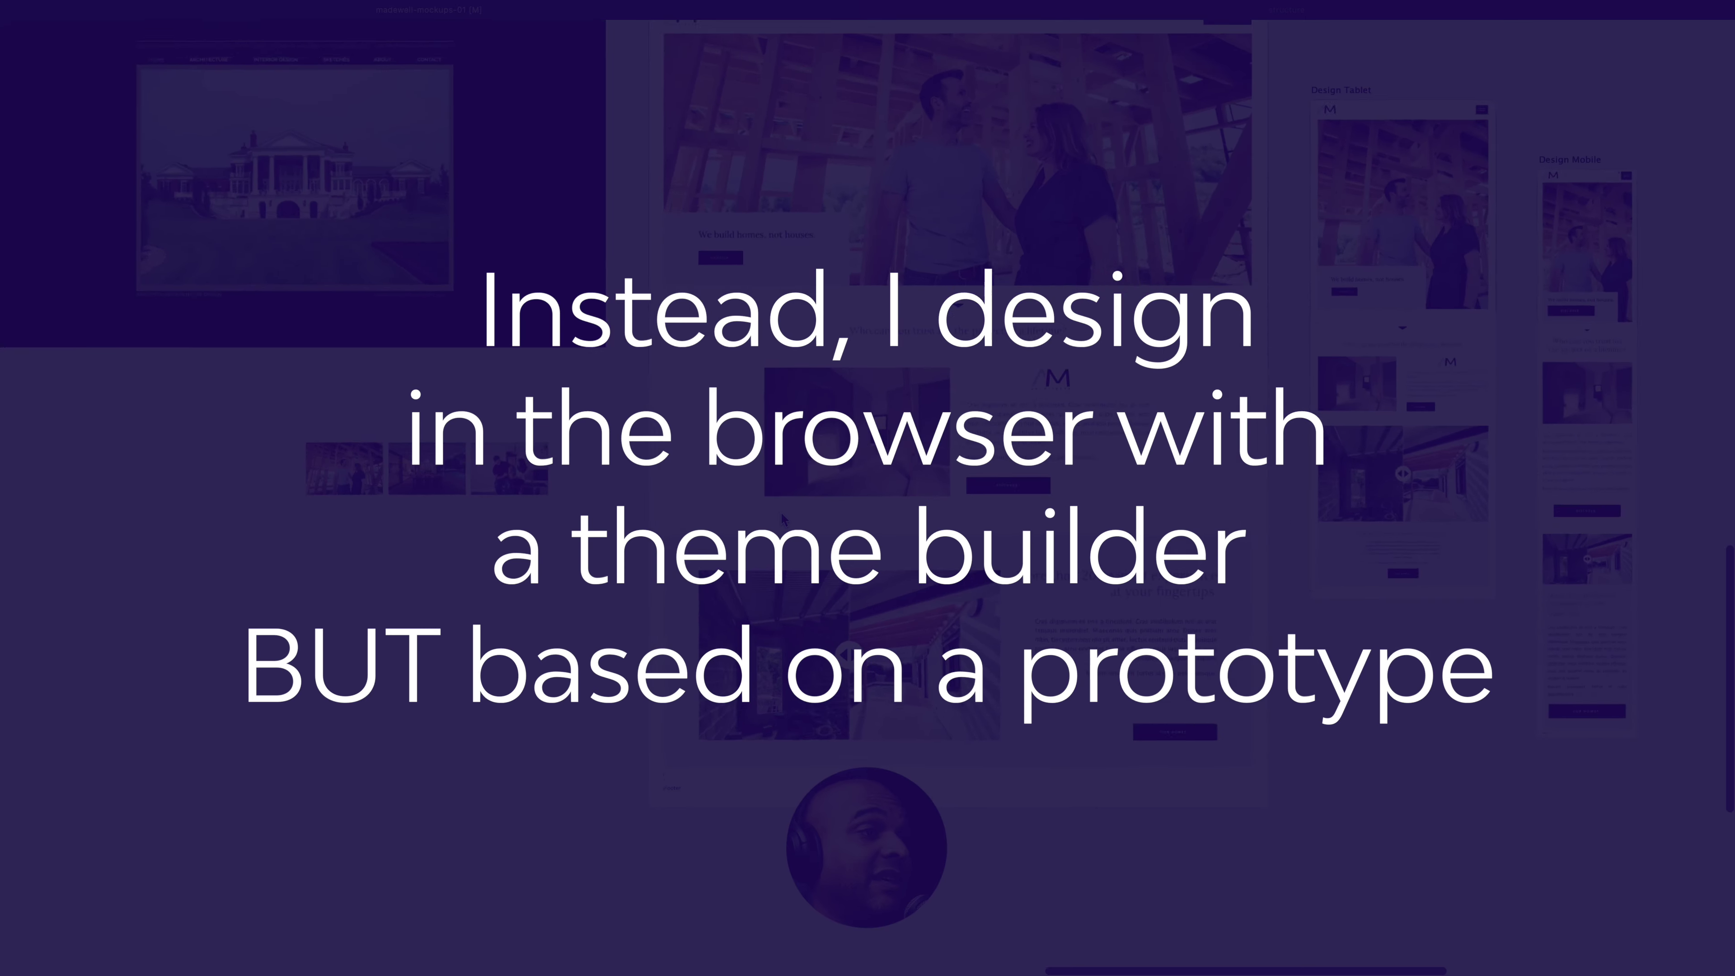
- Scroll up to the WireMentor demo page's blue hero with LOGO header and Lorem/Ipsum buttons
scroll(781, 517, "up", 3)
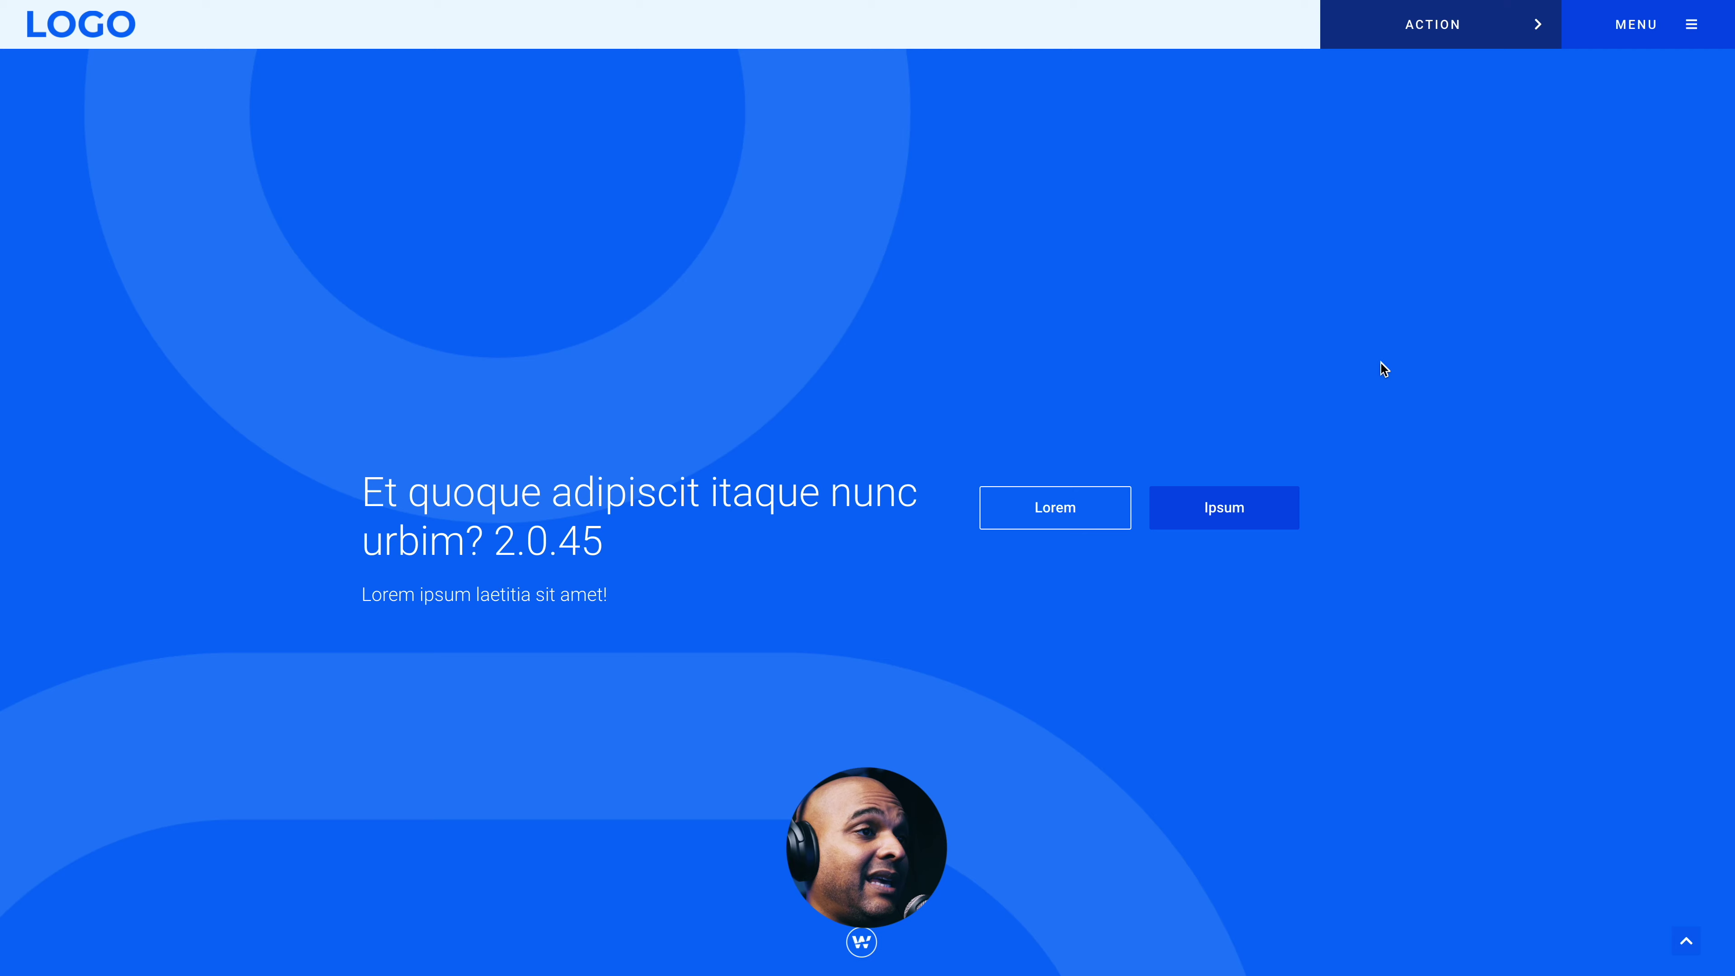
- Scroll down the WireMentor demo past its testimonials, FAQ and services sections
scroll(1381, 369, "down", 9)
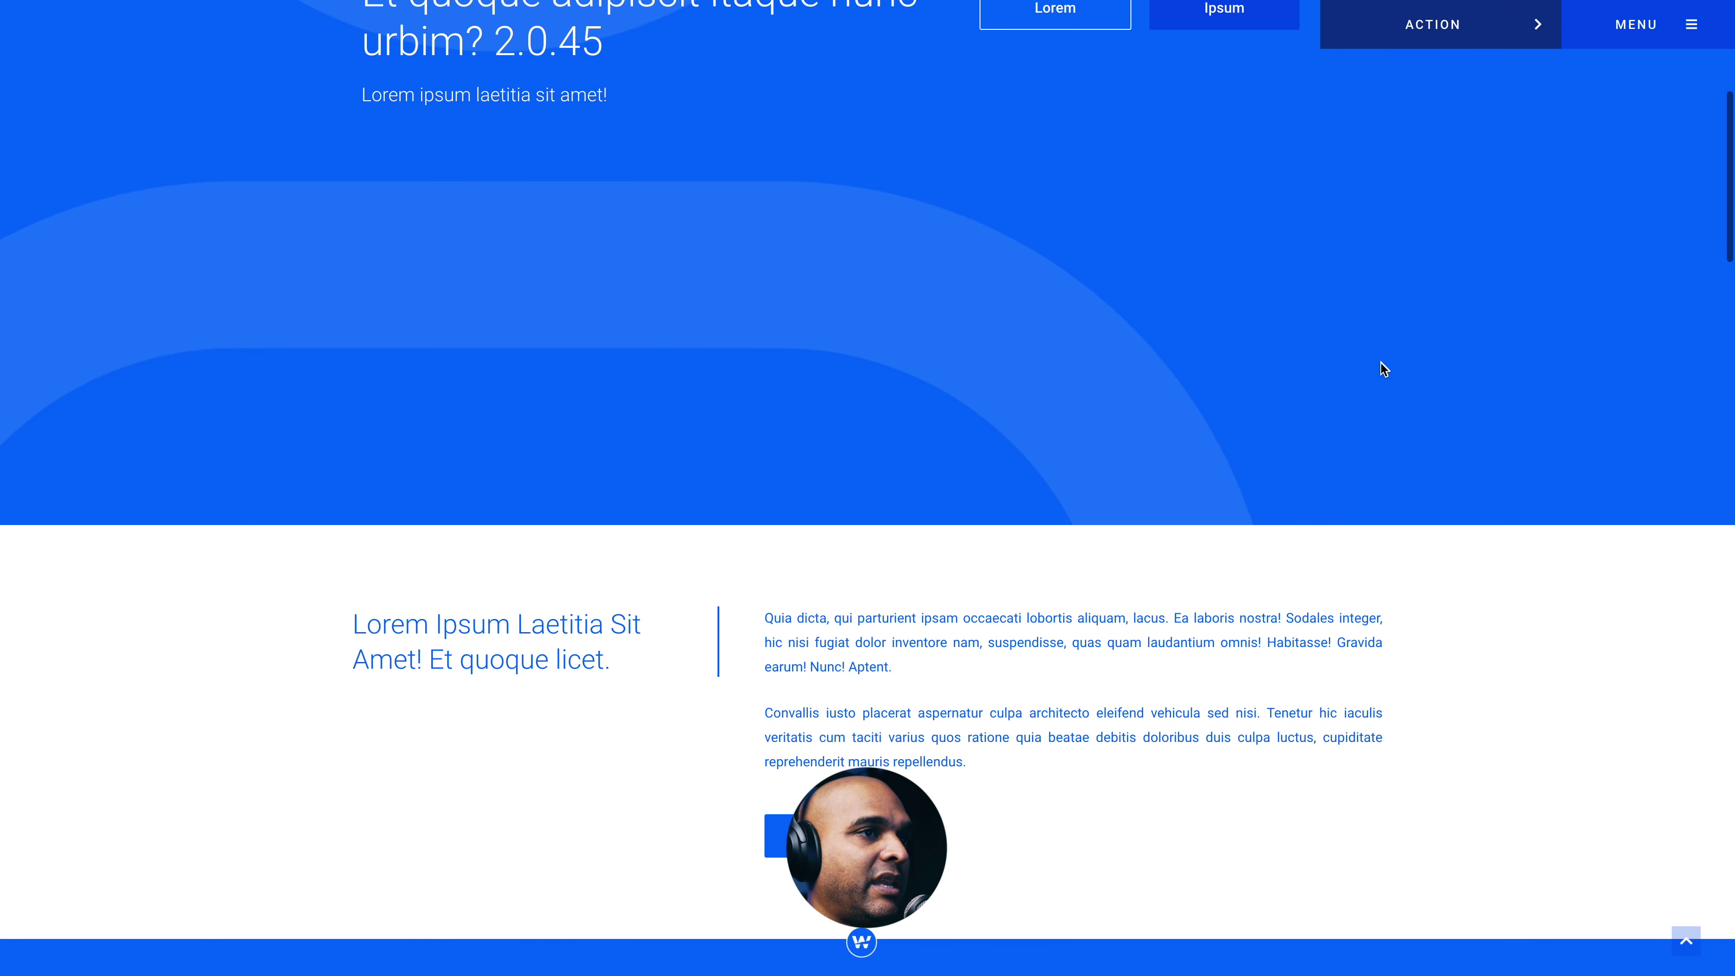
scroll(1380, 363, "down", 7)
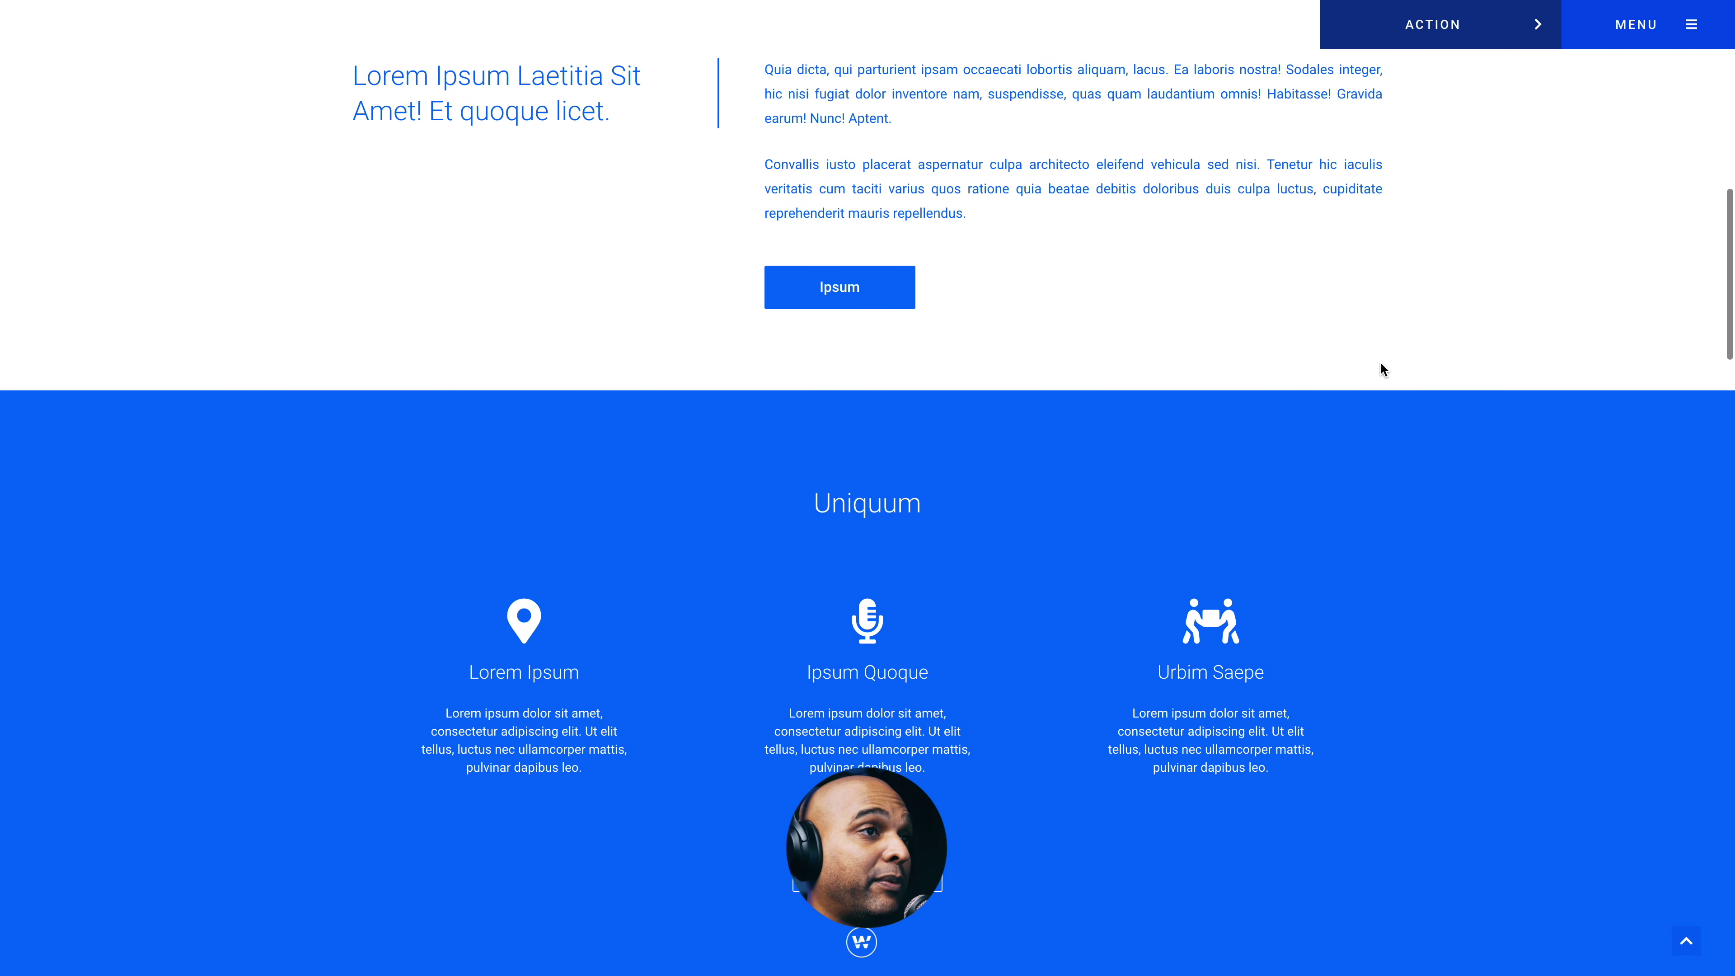
scroll(1380, 363, "down", 8)
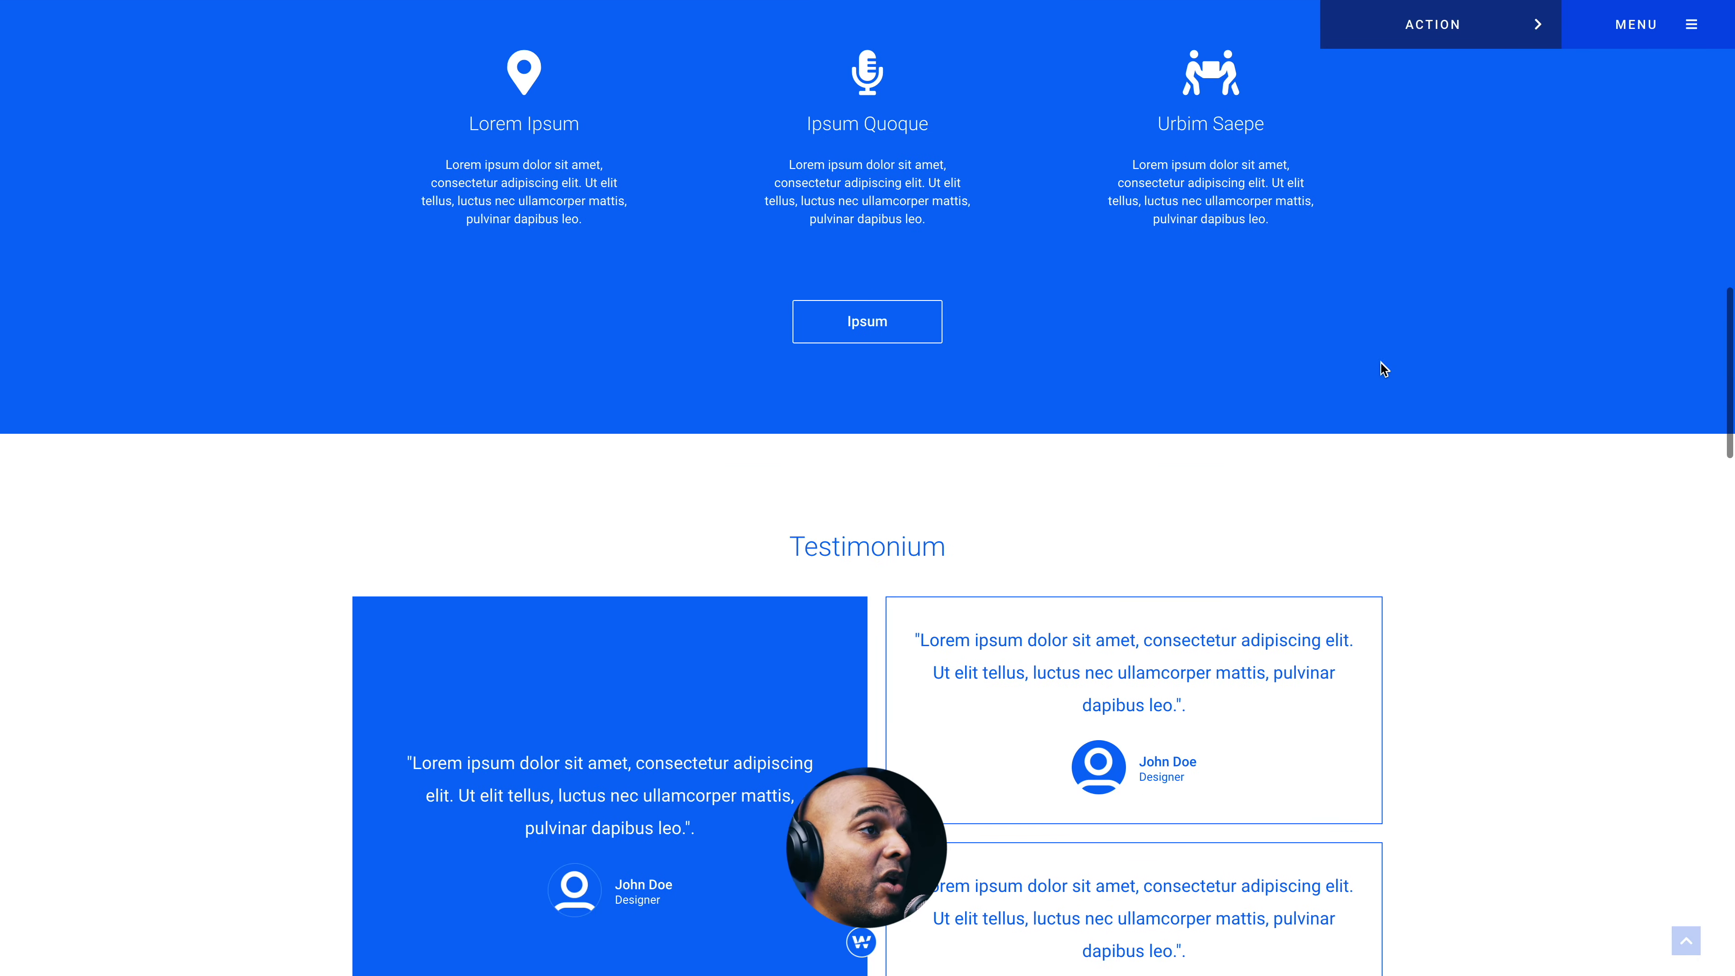
scroll(1380, 364, "down", 9)
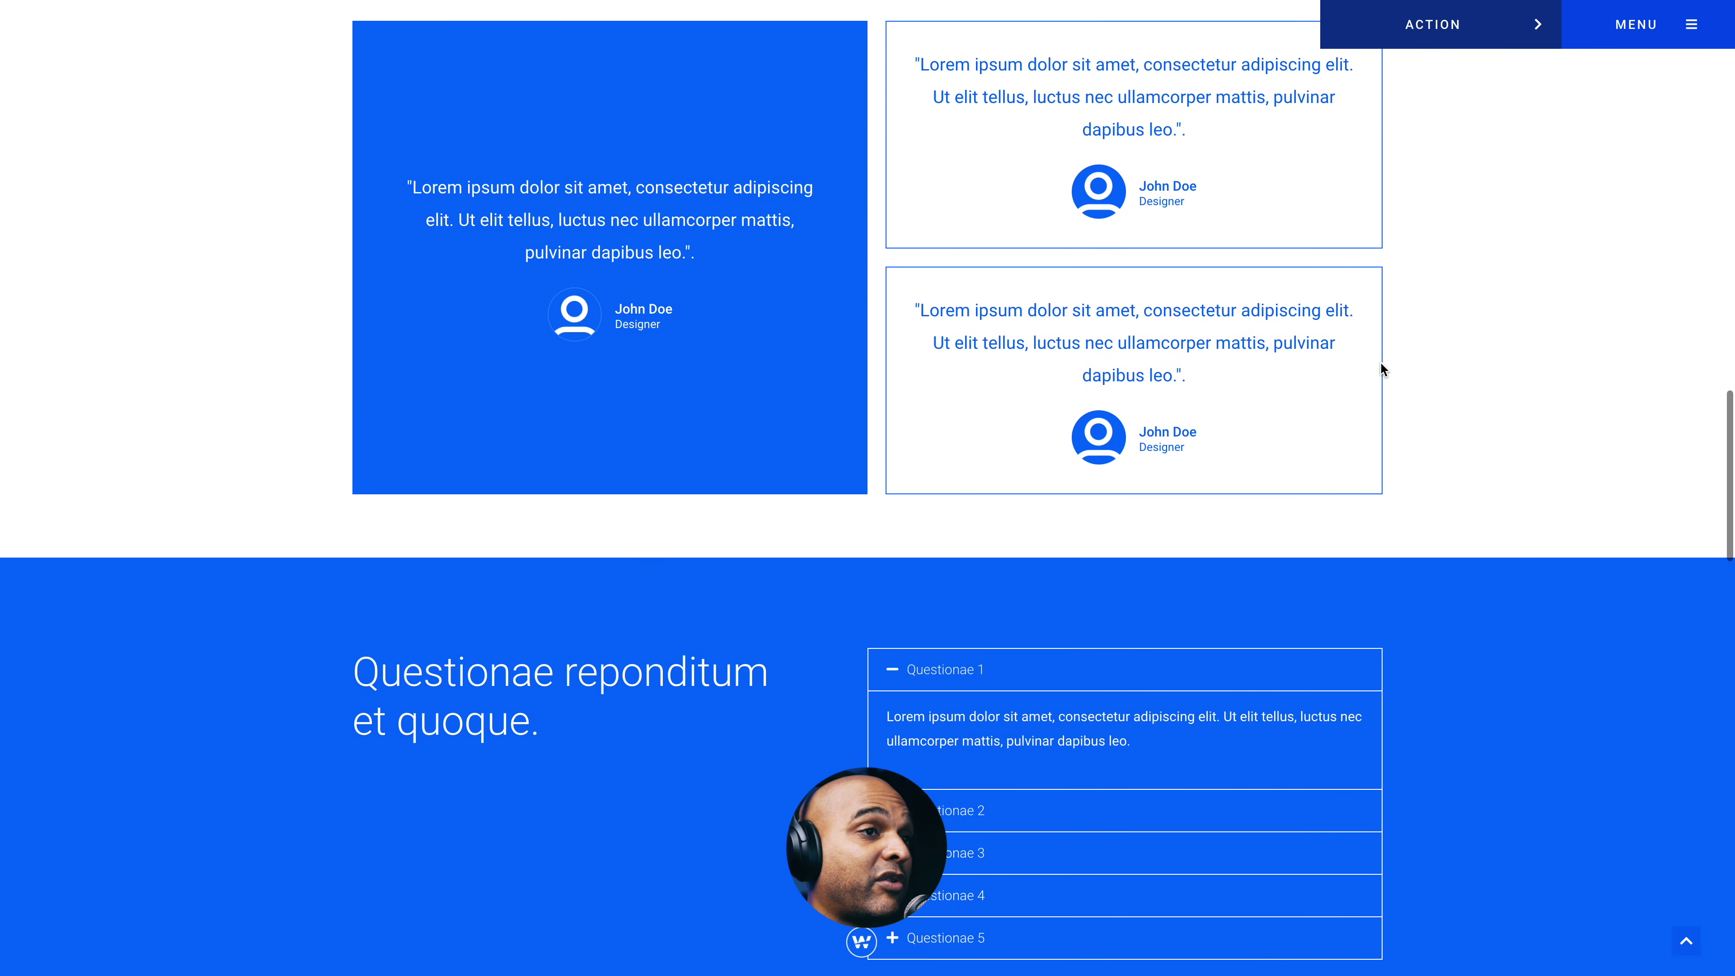
scroll(1380, 368, "down", 7)
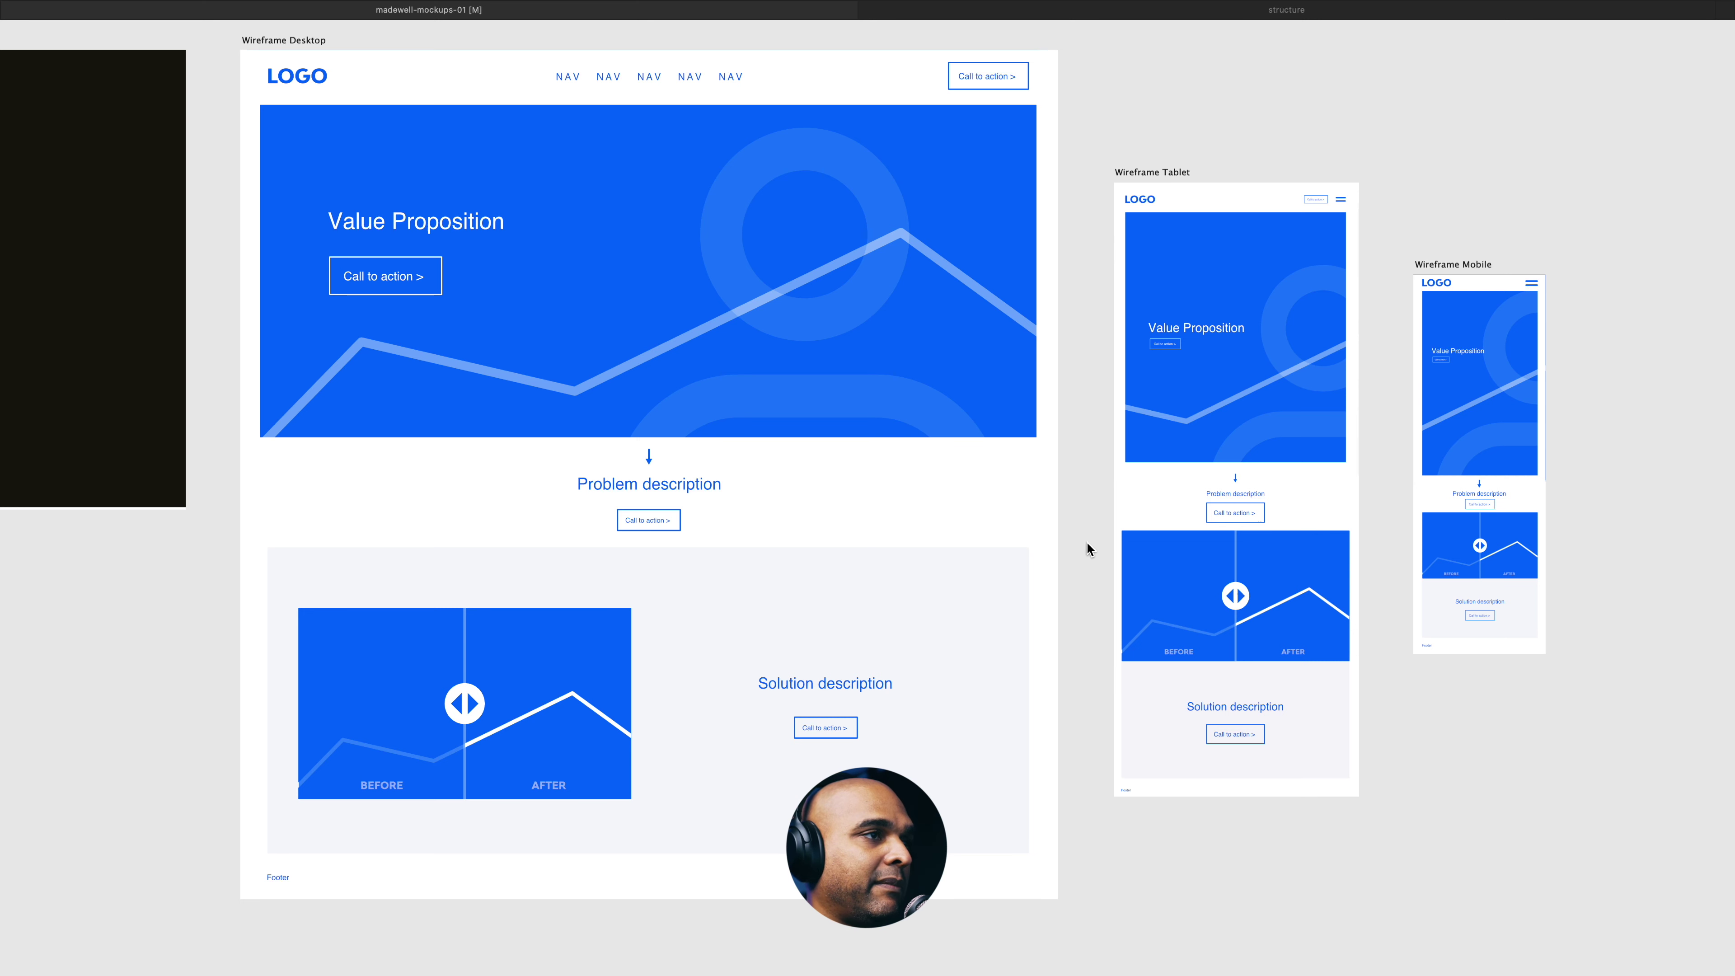
- Inspect the nav prototype with Home, About Us, Our Homes, Your Project and Contact
key("Right")
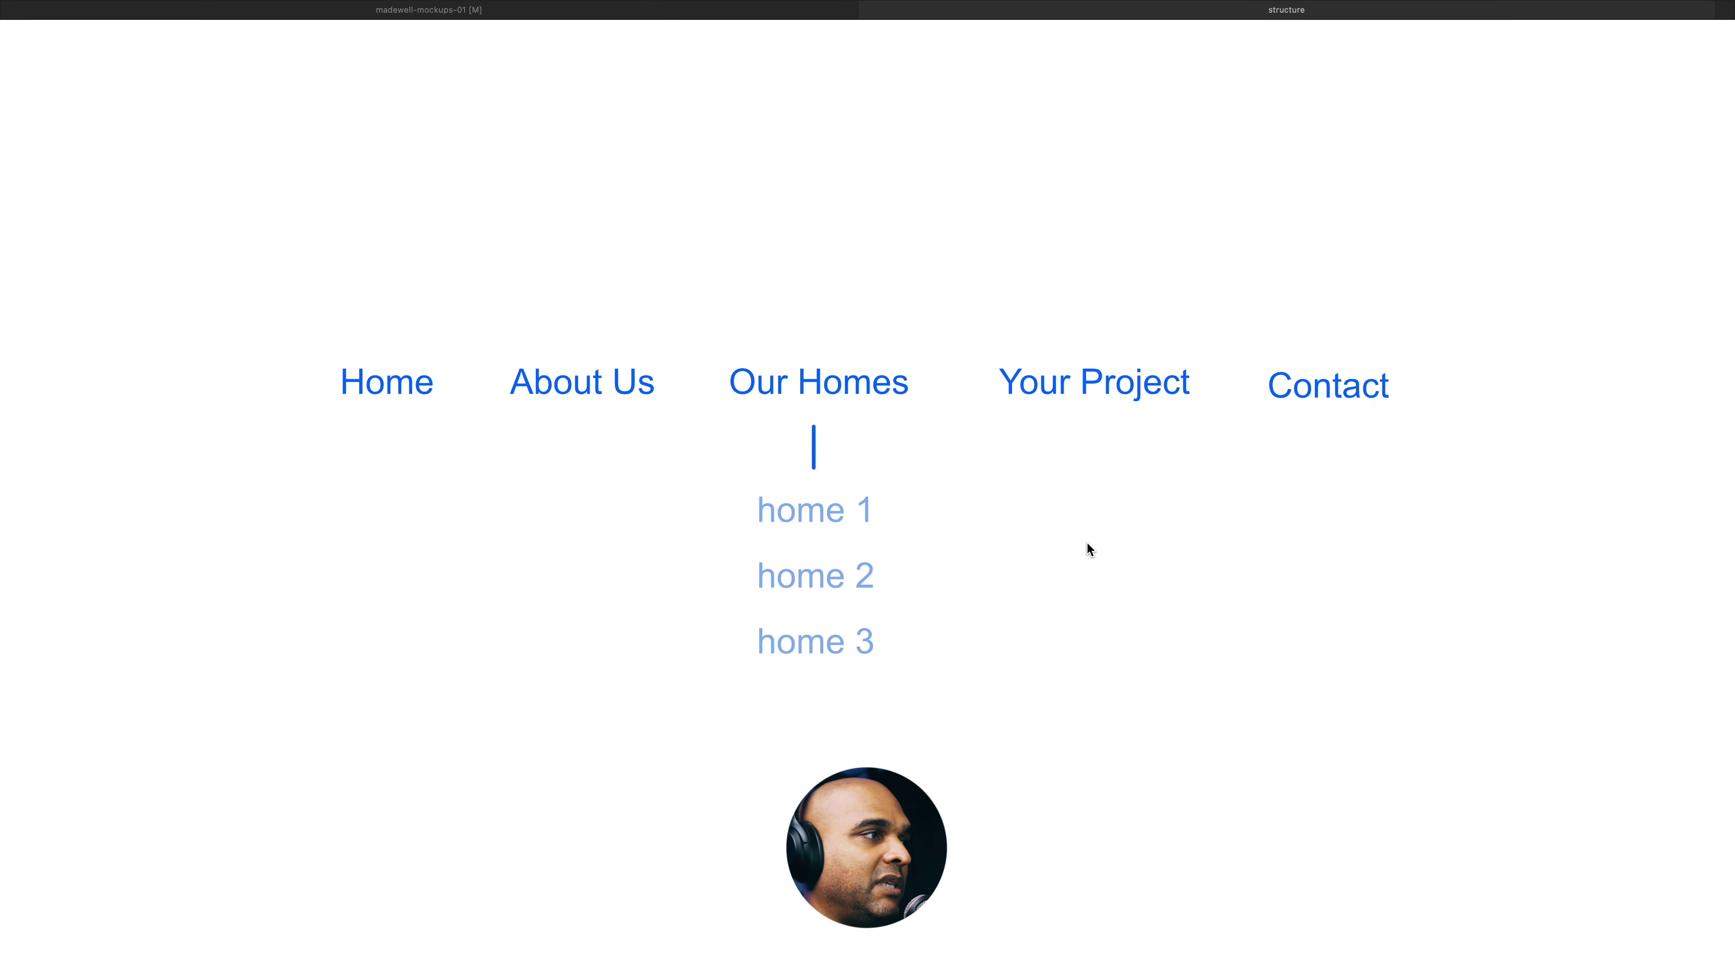
scroll(570, 384, "up", 3)
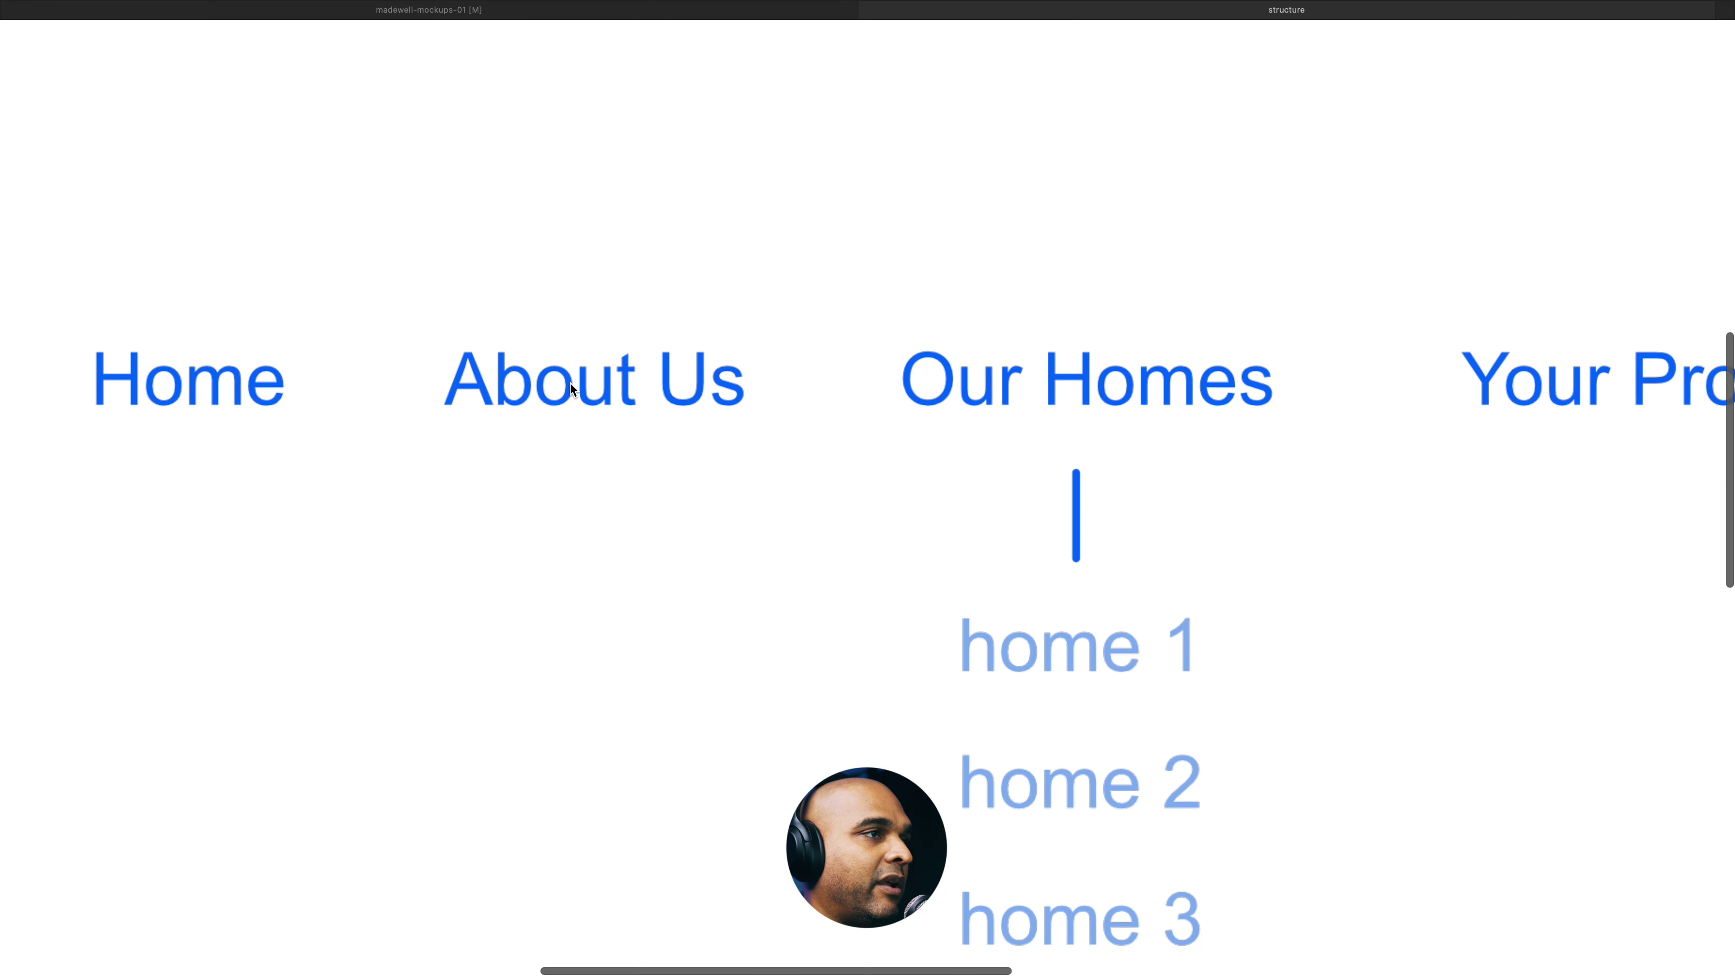
scroll(830, 376, "up", 3)
scroll(887, 533, "down", 3)
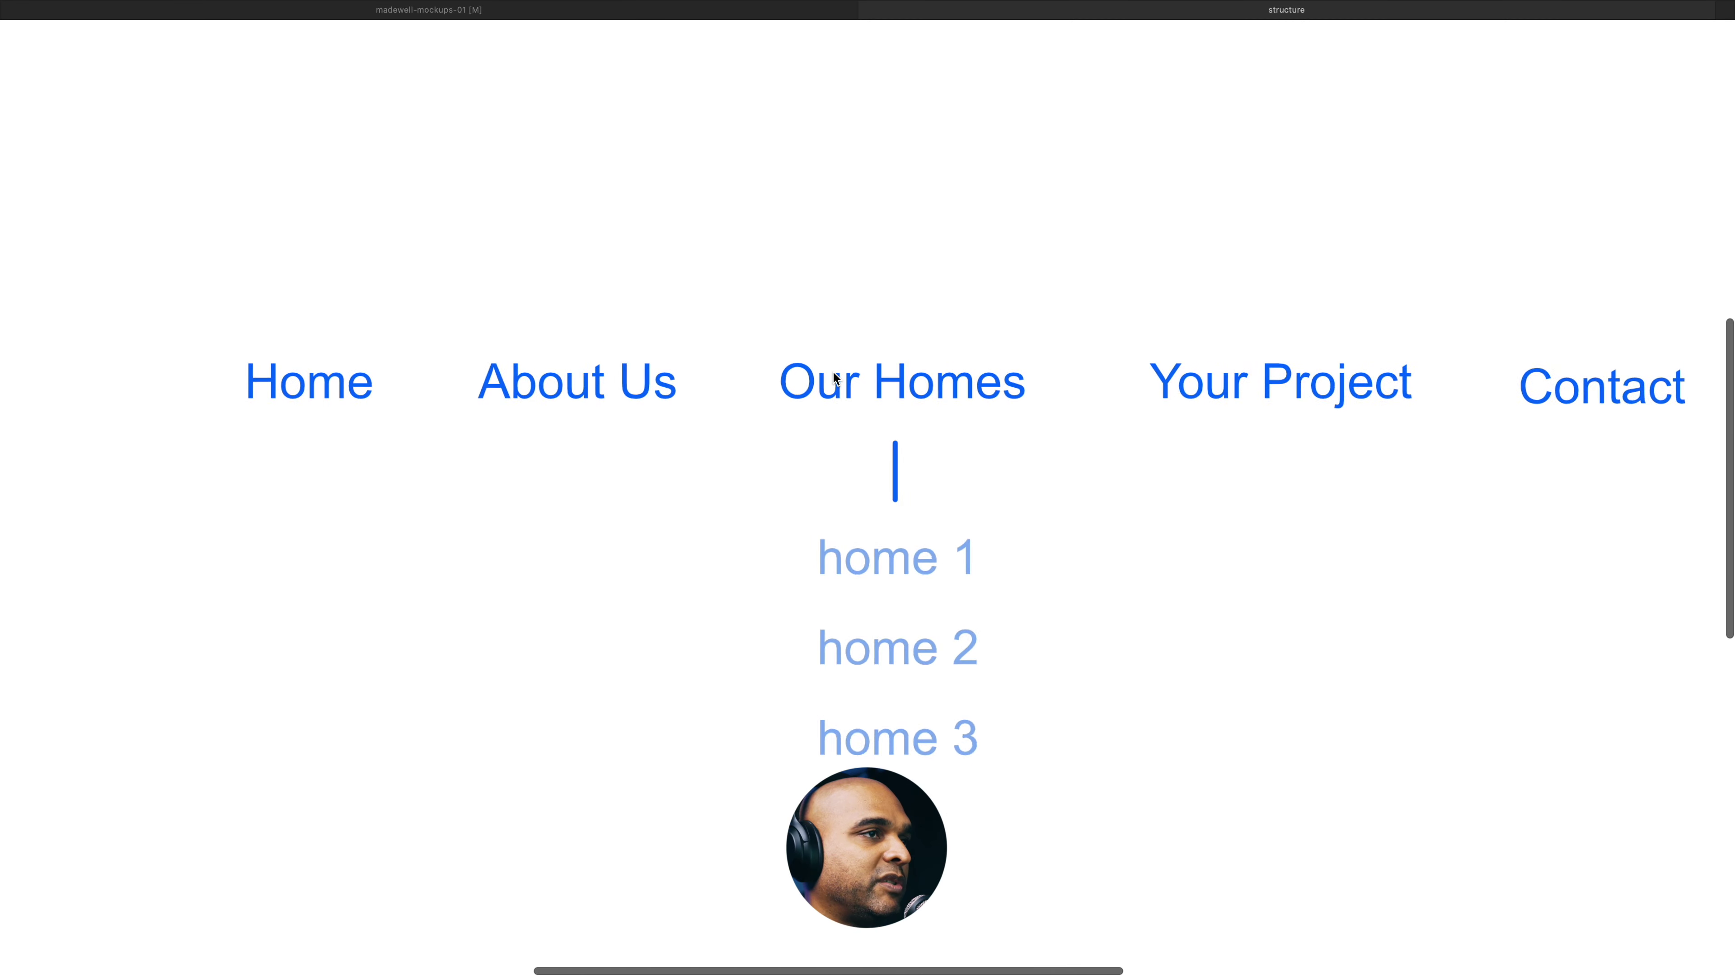
scroll(1140, 496, "right", 5)
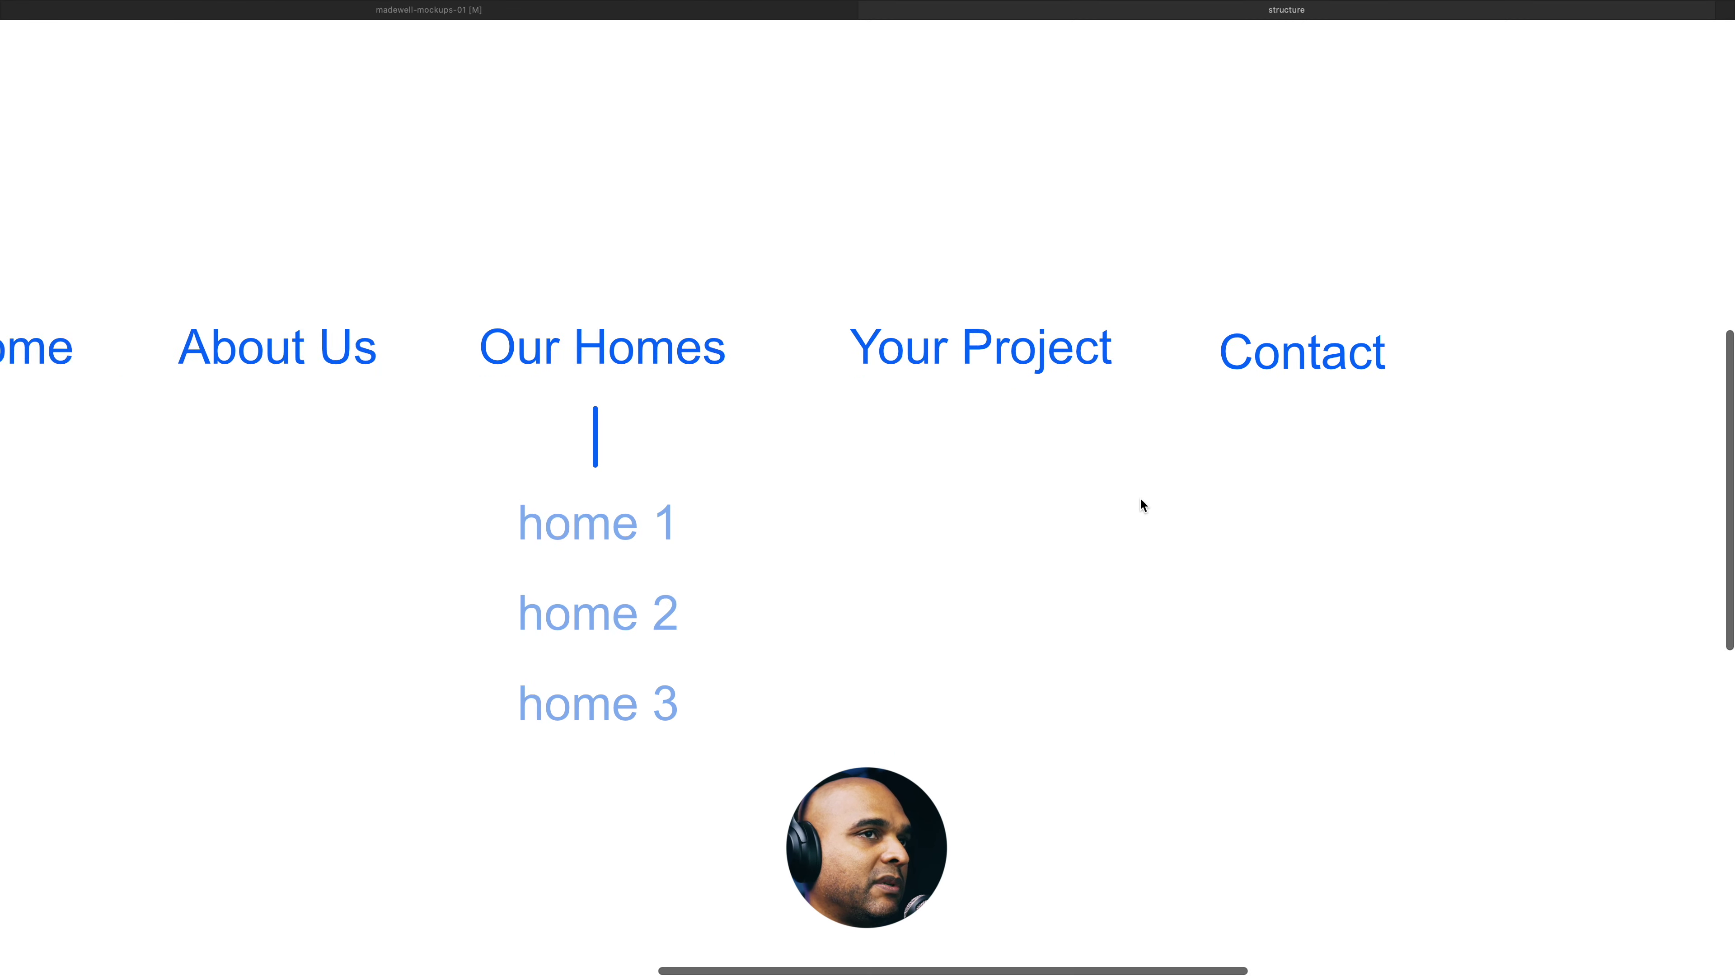
scroll(889, 383, "down", 2)
scroll(889, 383, "up", 3)
scroll(889, 382, "down", 2)
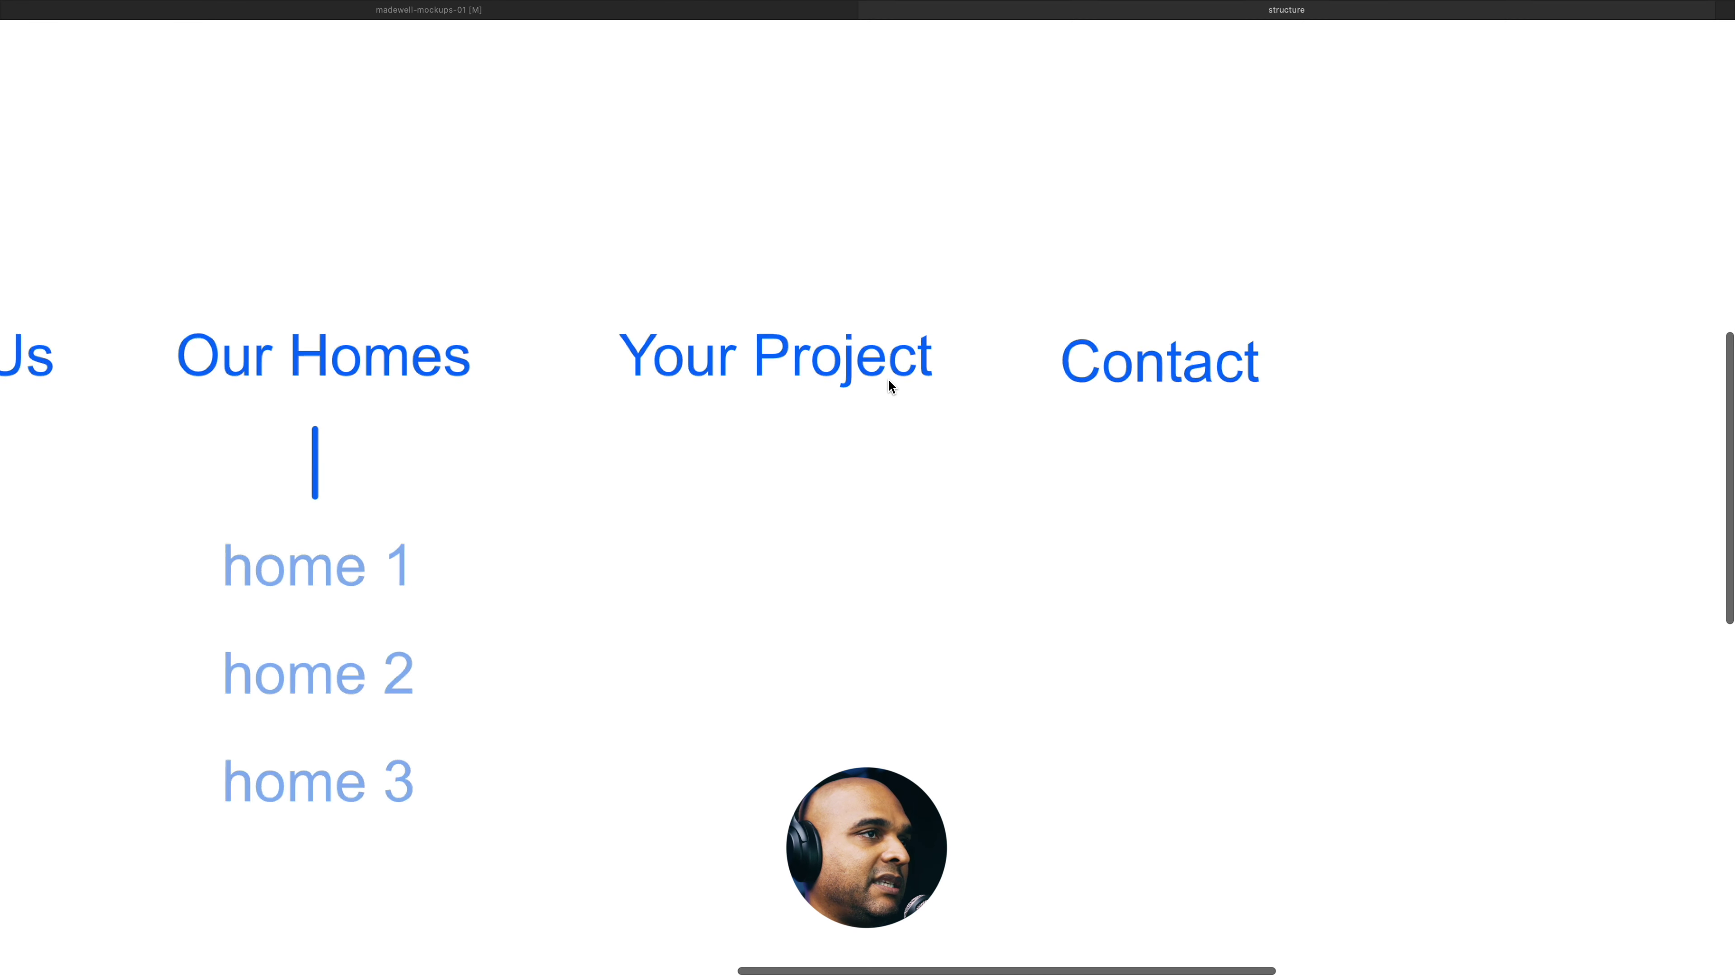
scroll(889, 386, "up", 2)
scroll(889, 386, "down", 2)
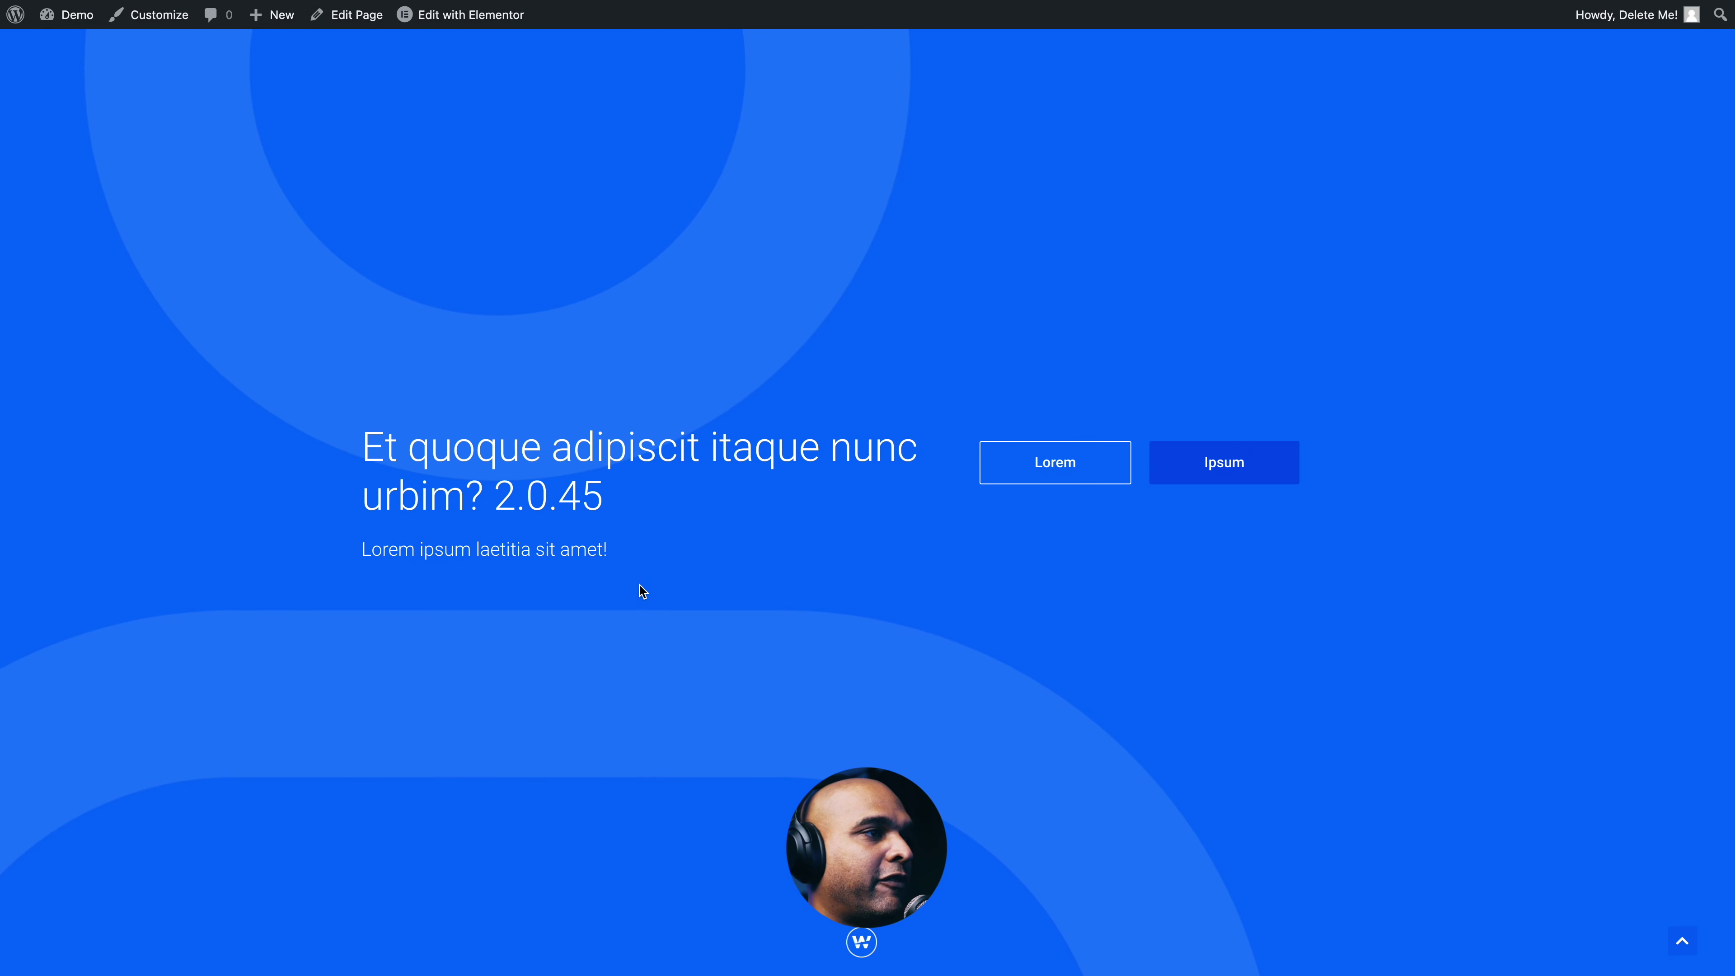
- Scroll the demo page and open the WireMentor menu of elements, blocks and layouts
scroll(642, 590, "down", 15)
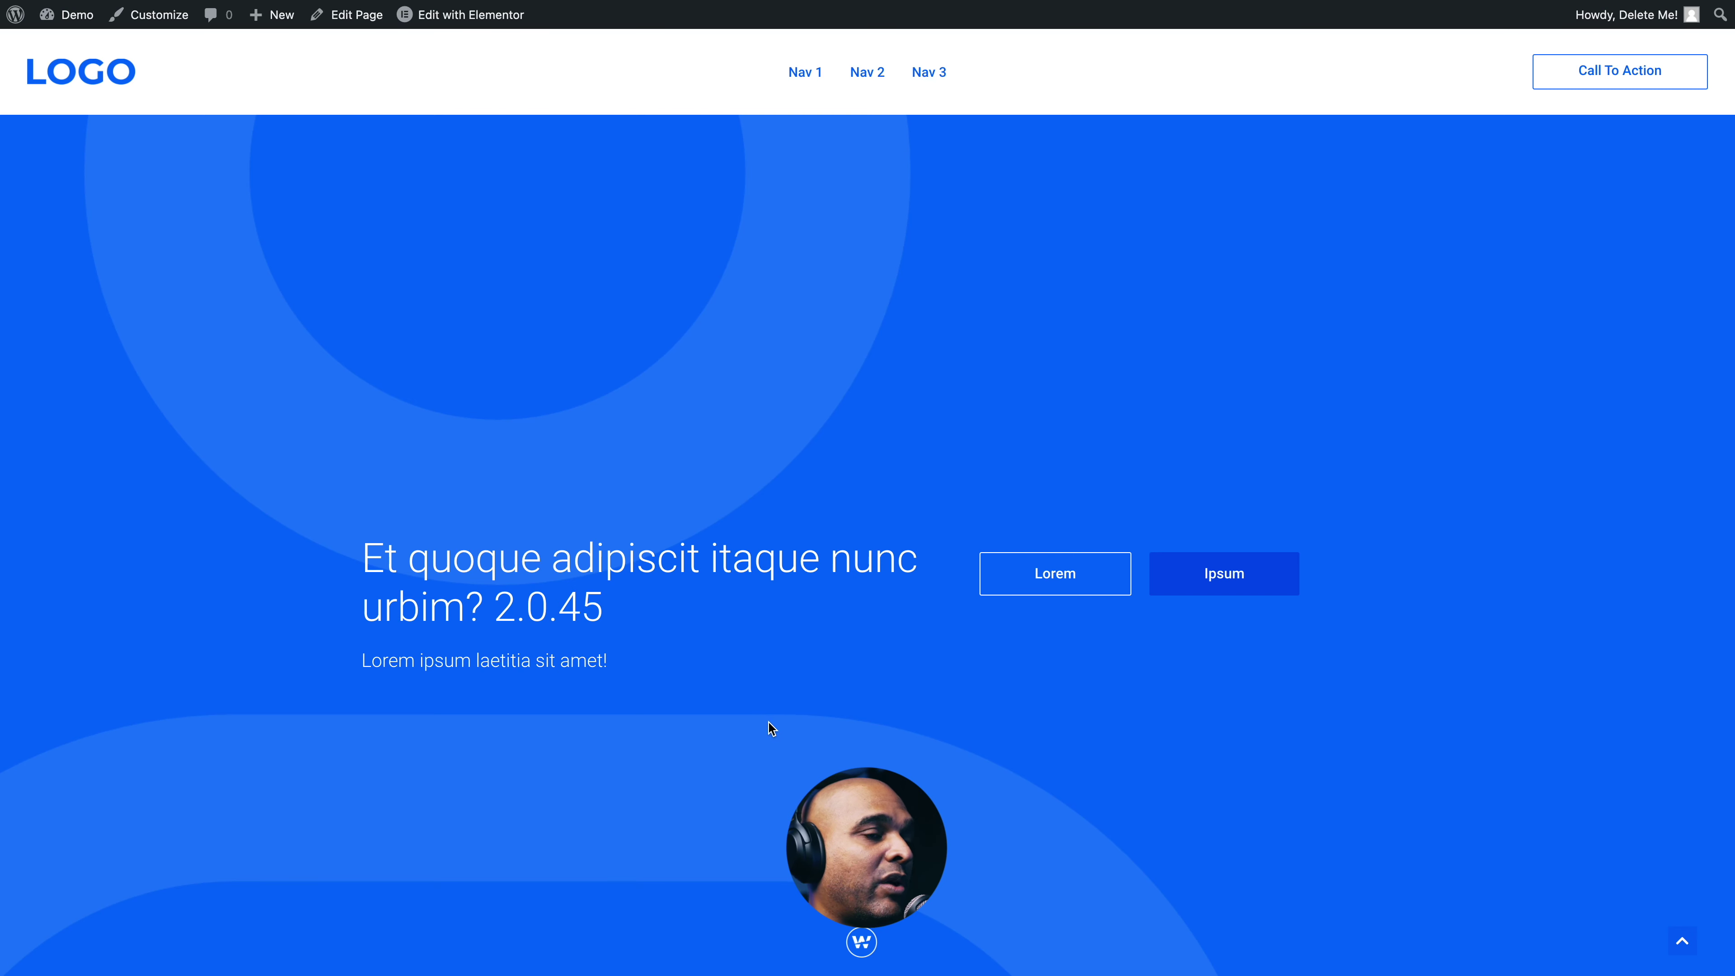
left_click(862, 943)
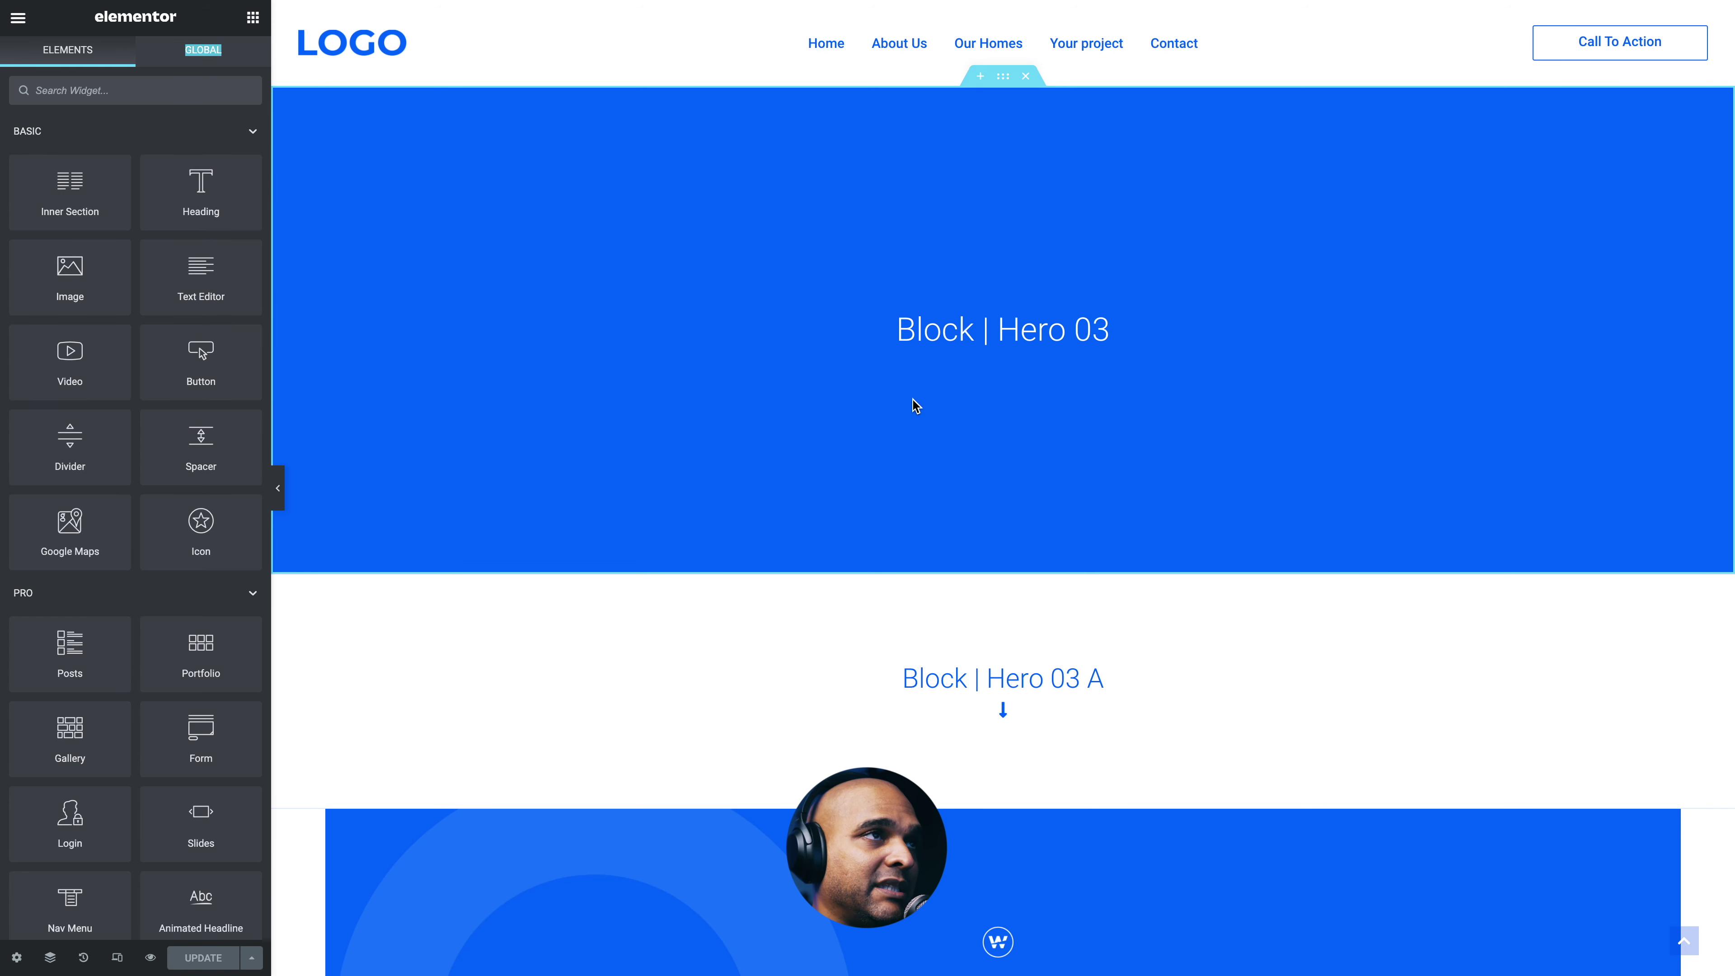
scroll(920, 566, "down", 5)
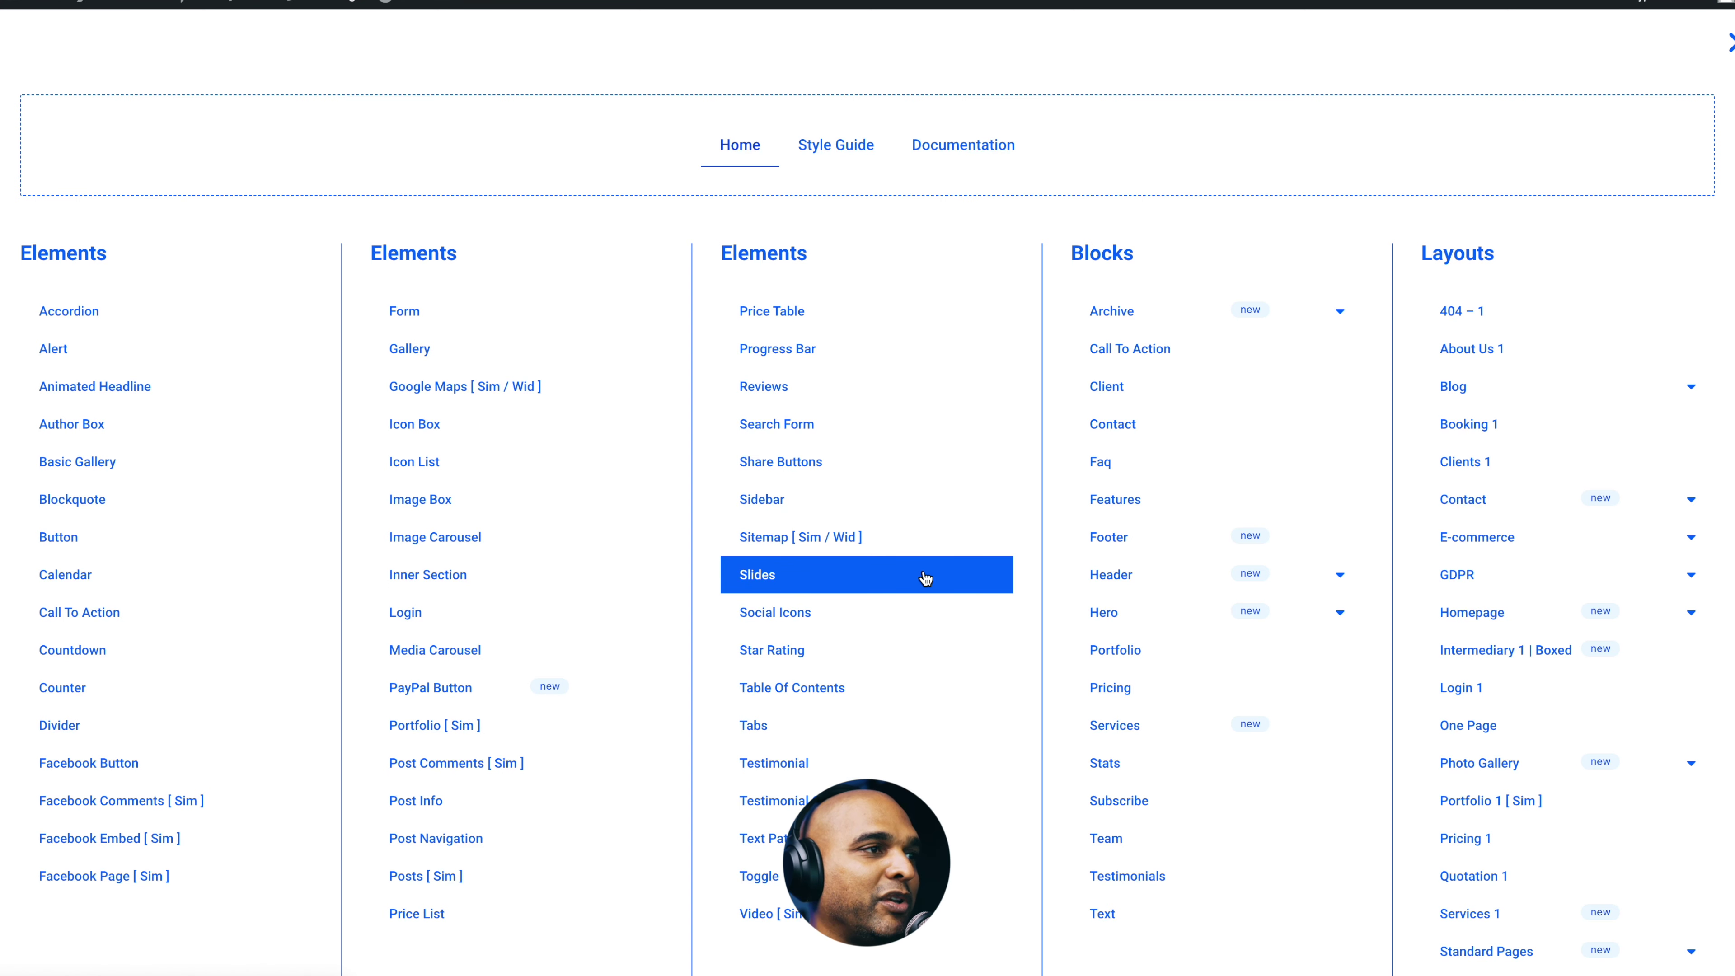
scroll(771, 540, "down", 3)
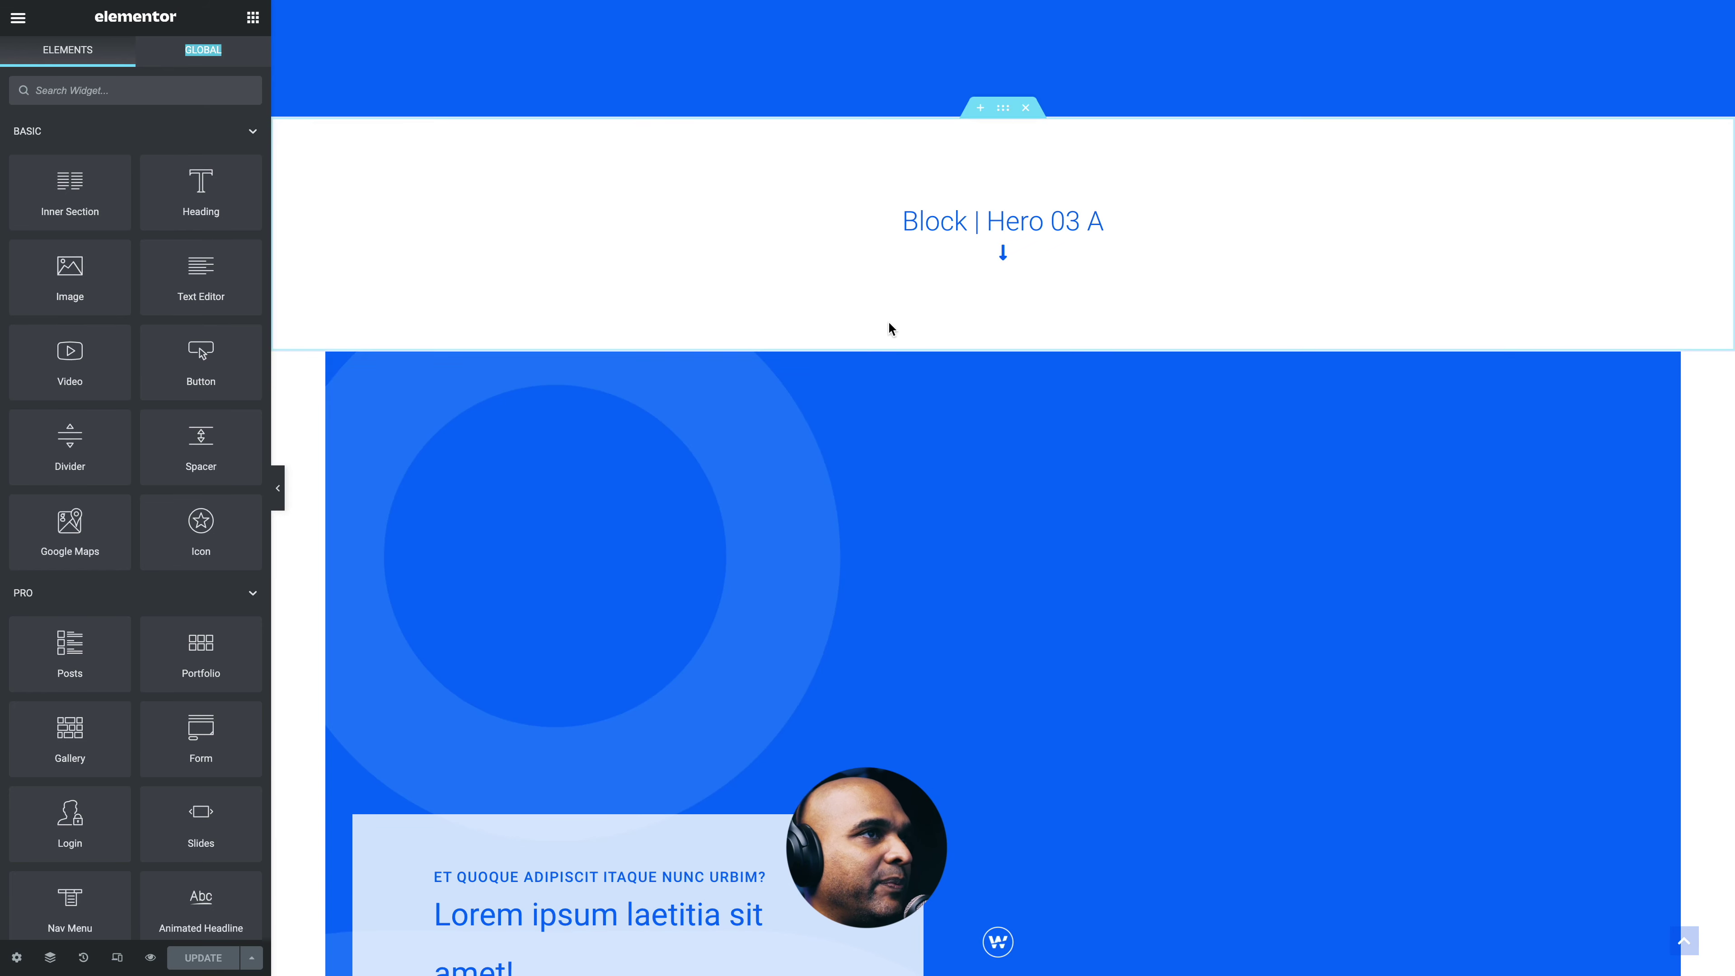
- View and dismiss the Ipsum button's options, then reach the 'Lorem ipsum laetitia sit amet!' hero
scroll(871, 397, "up", 4)
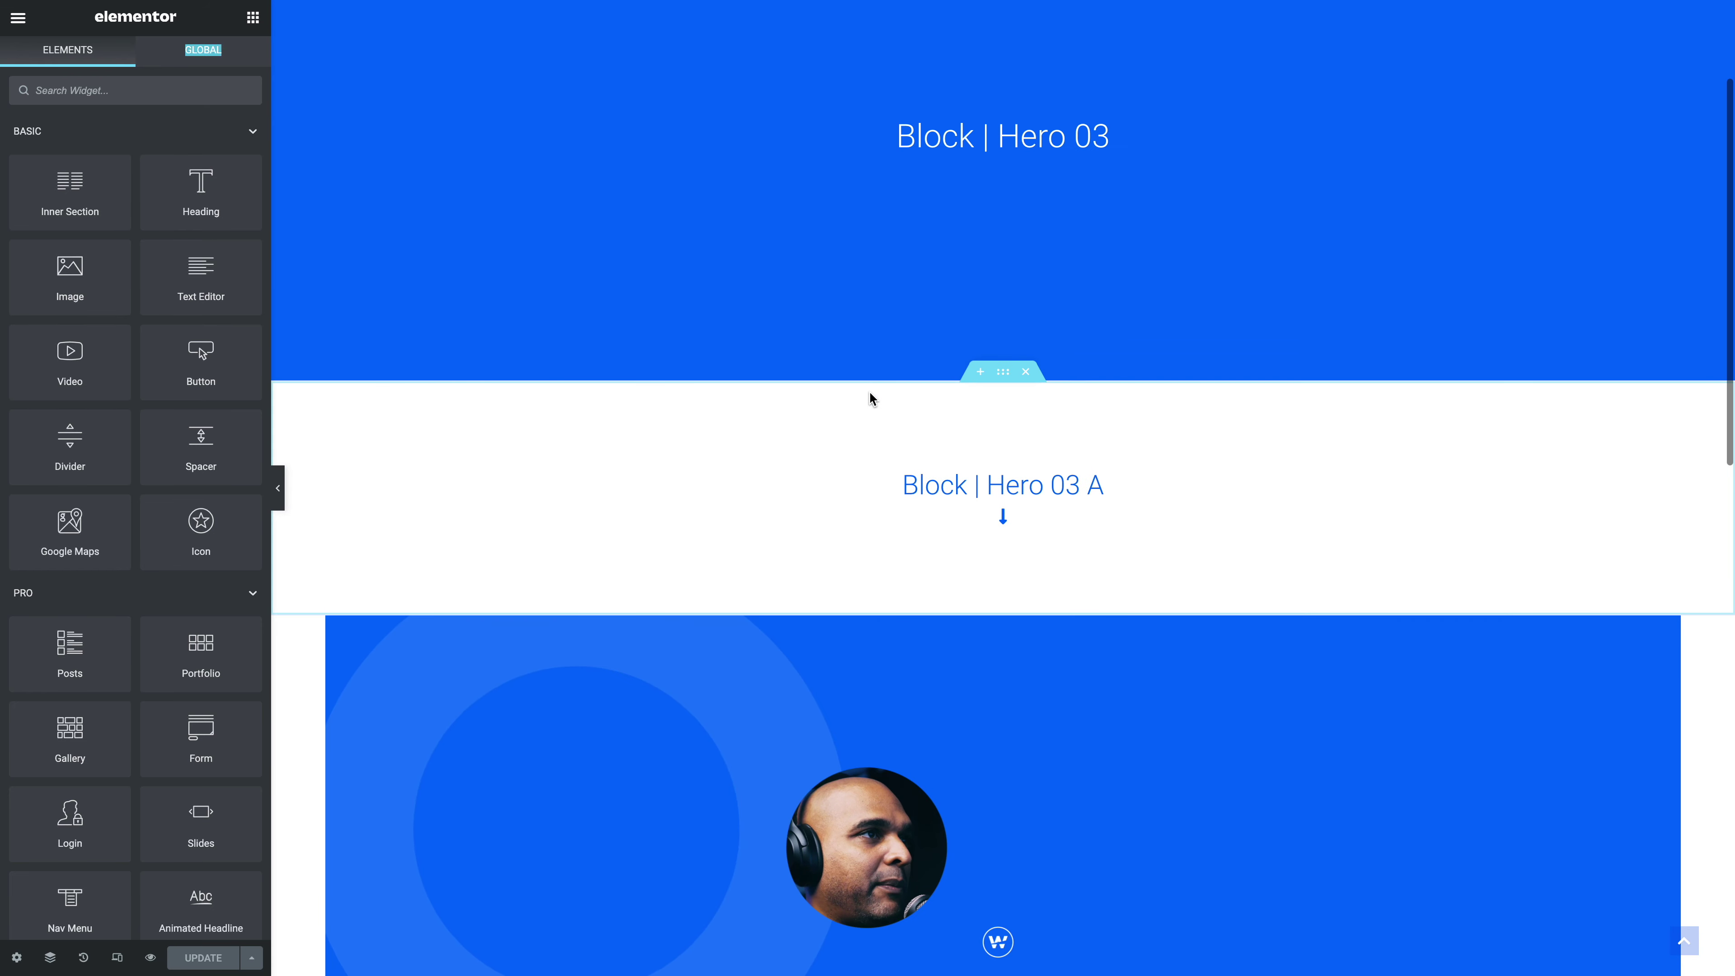
scroll(871, 395, "down", 8)
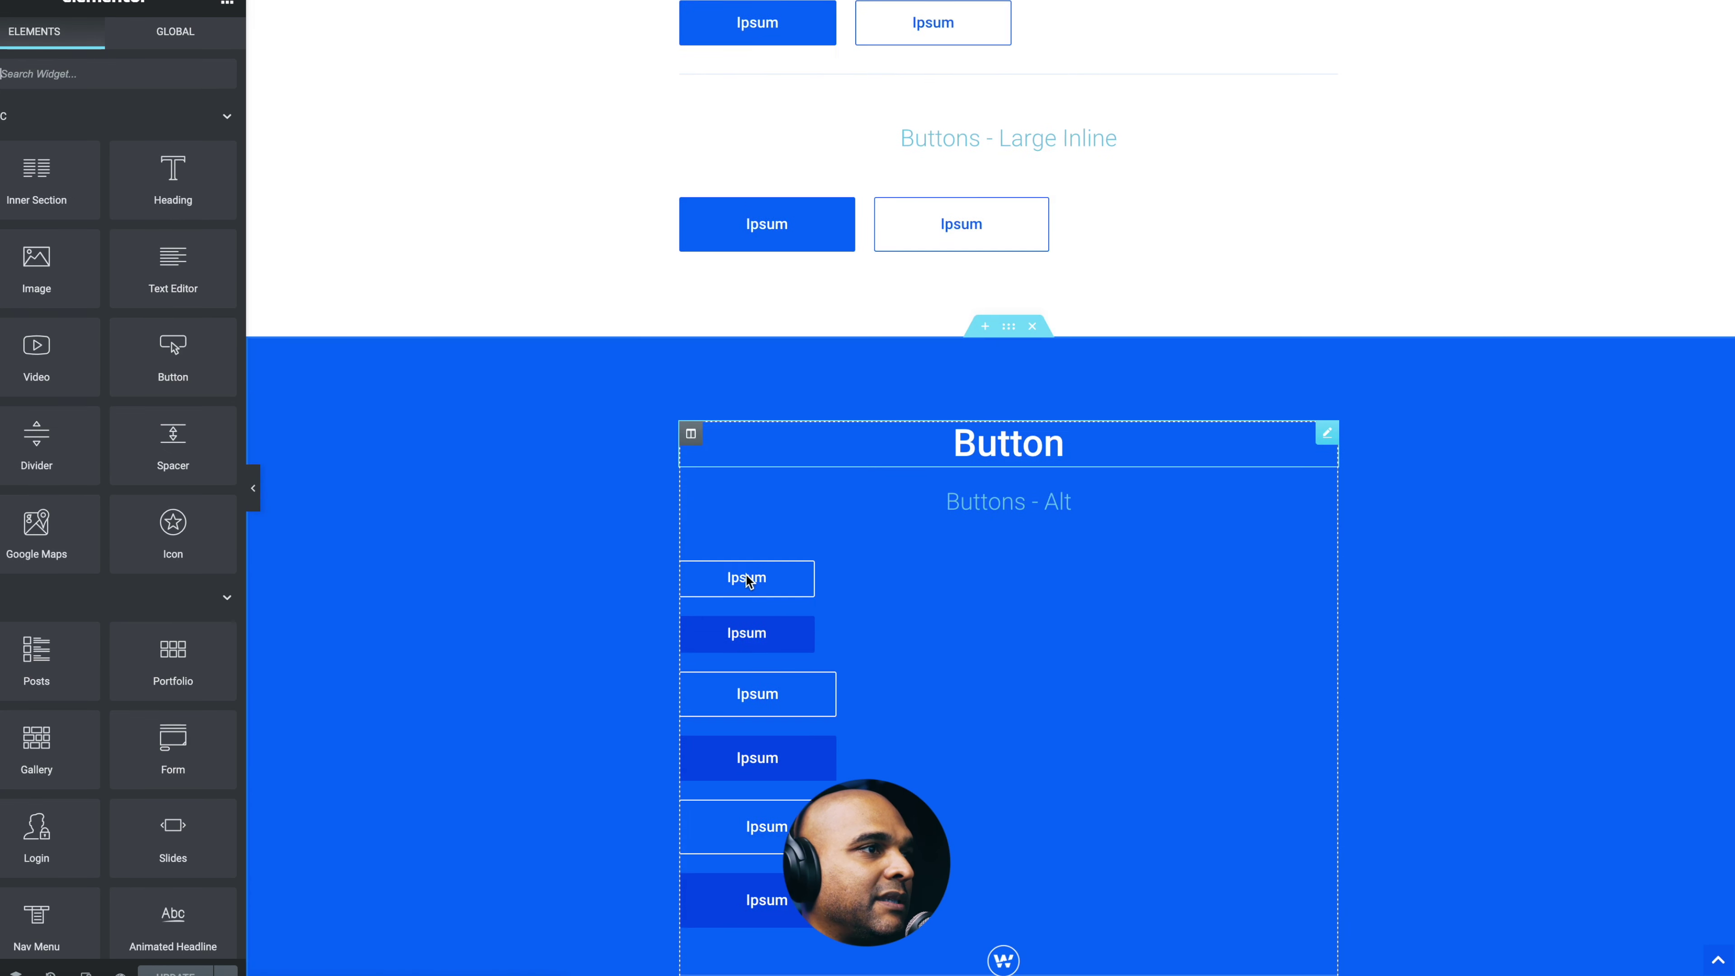
scroll(748, 581, "up", 8)
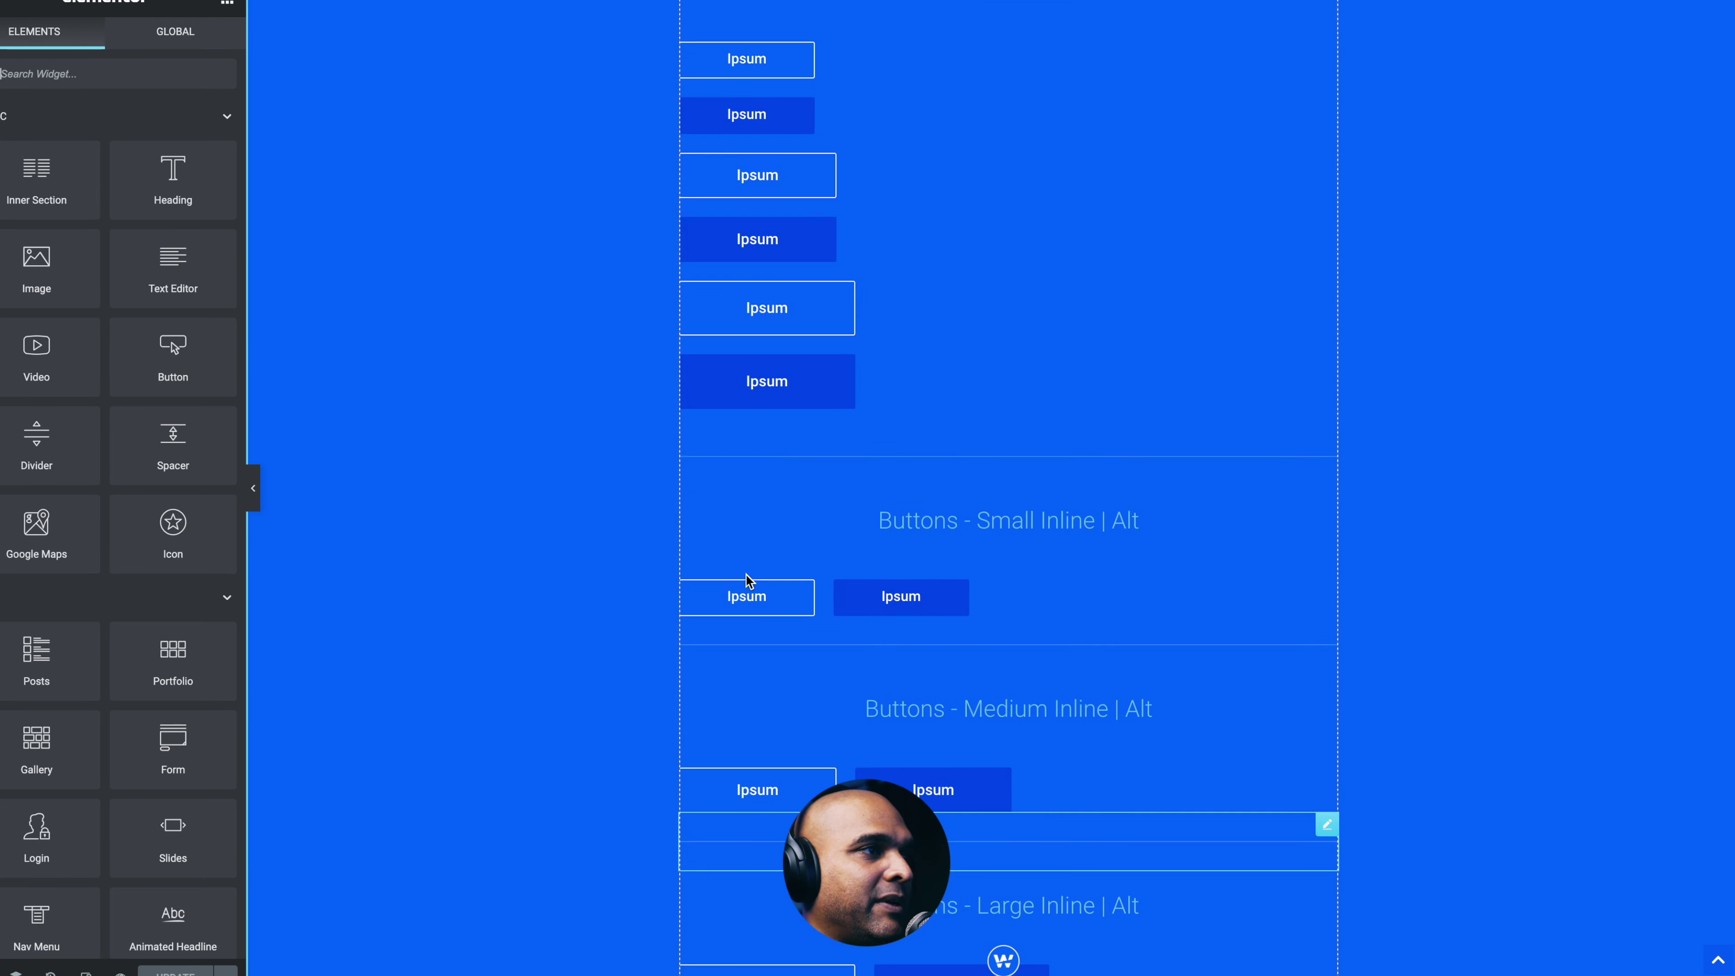
right_click(786, 403)
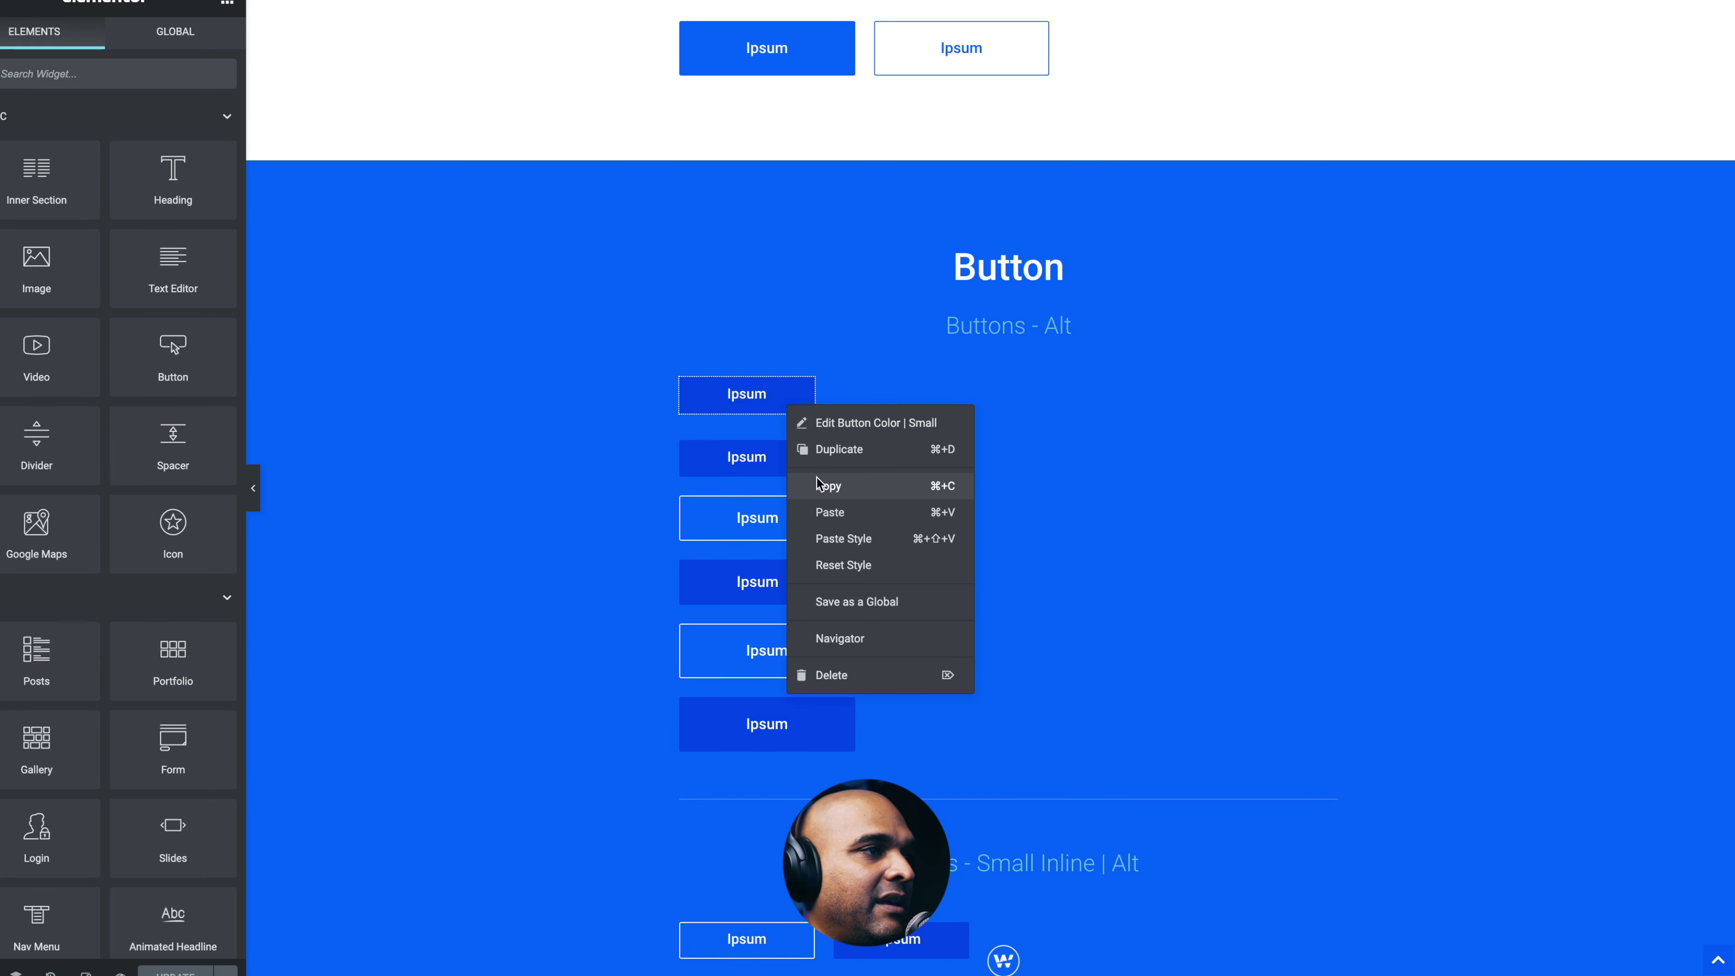
left_click(553, 387)
scroll(551, 386, "up", 20)
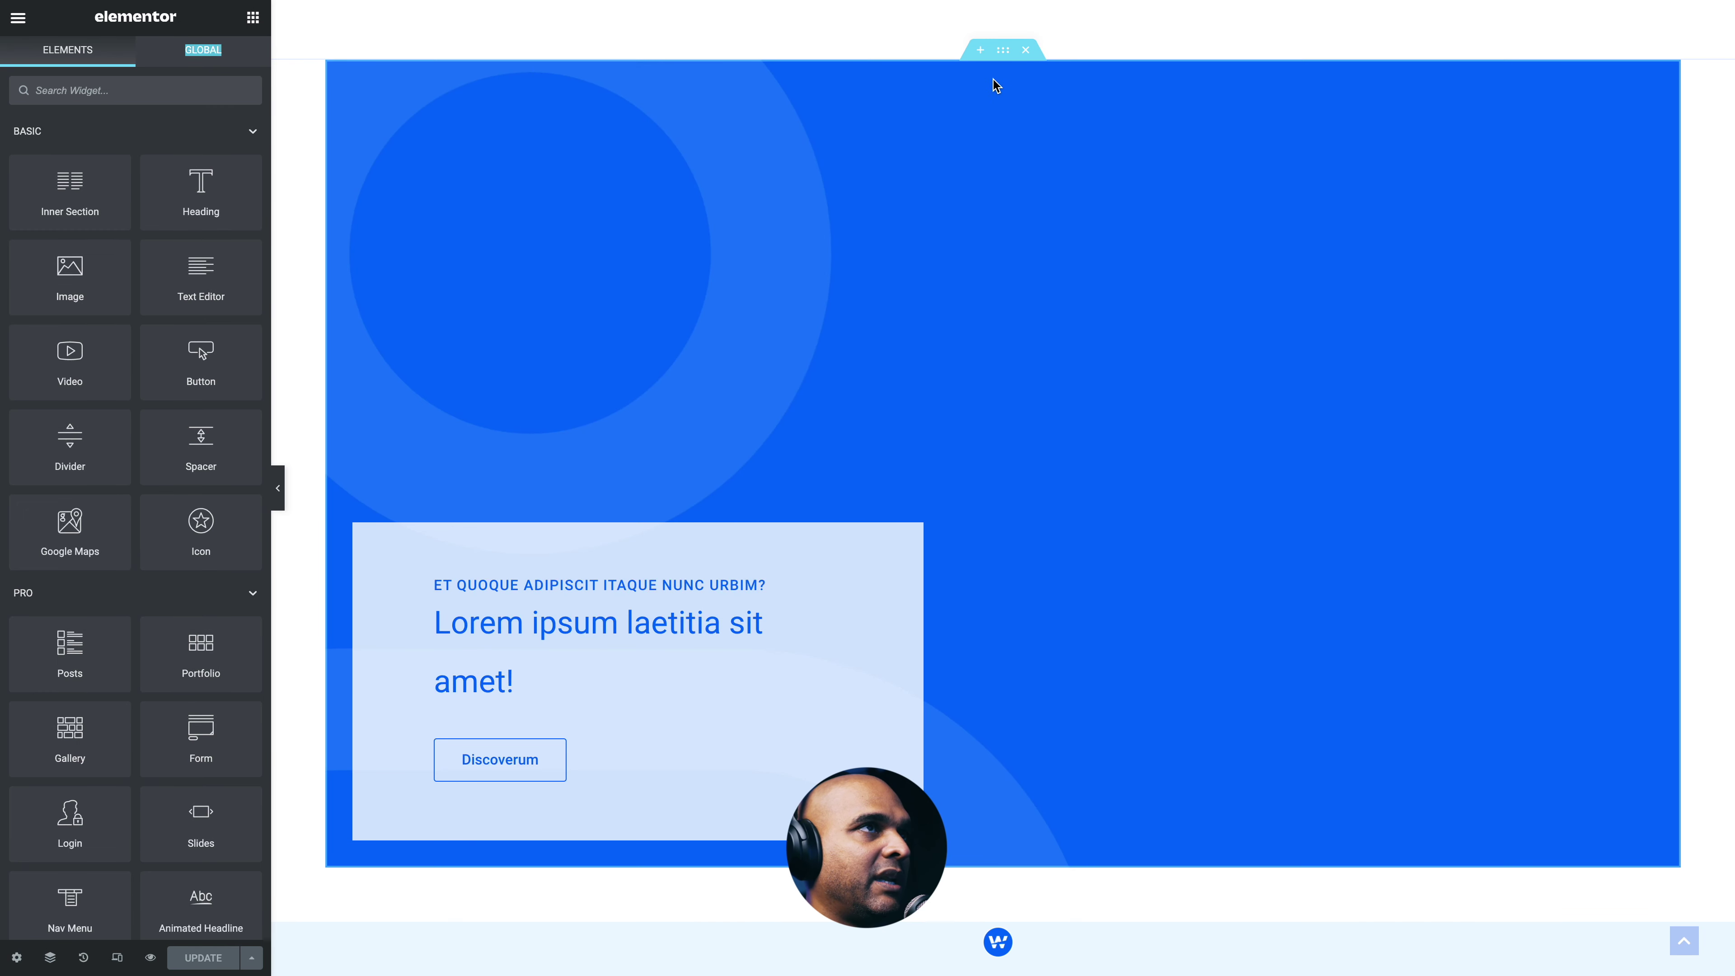
- Bring up the hero section's options menu and scroll through the page
right_click(1003, 49)
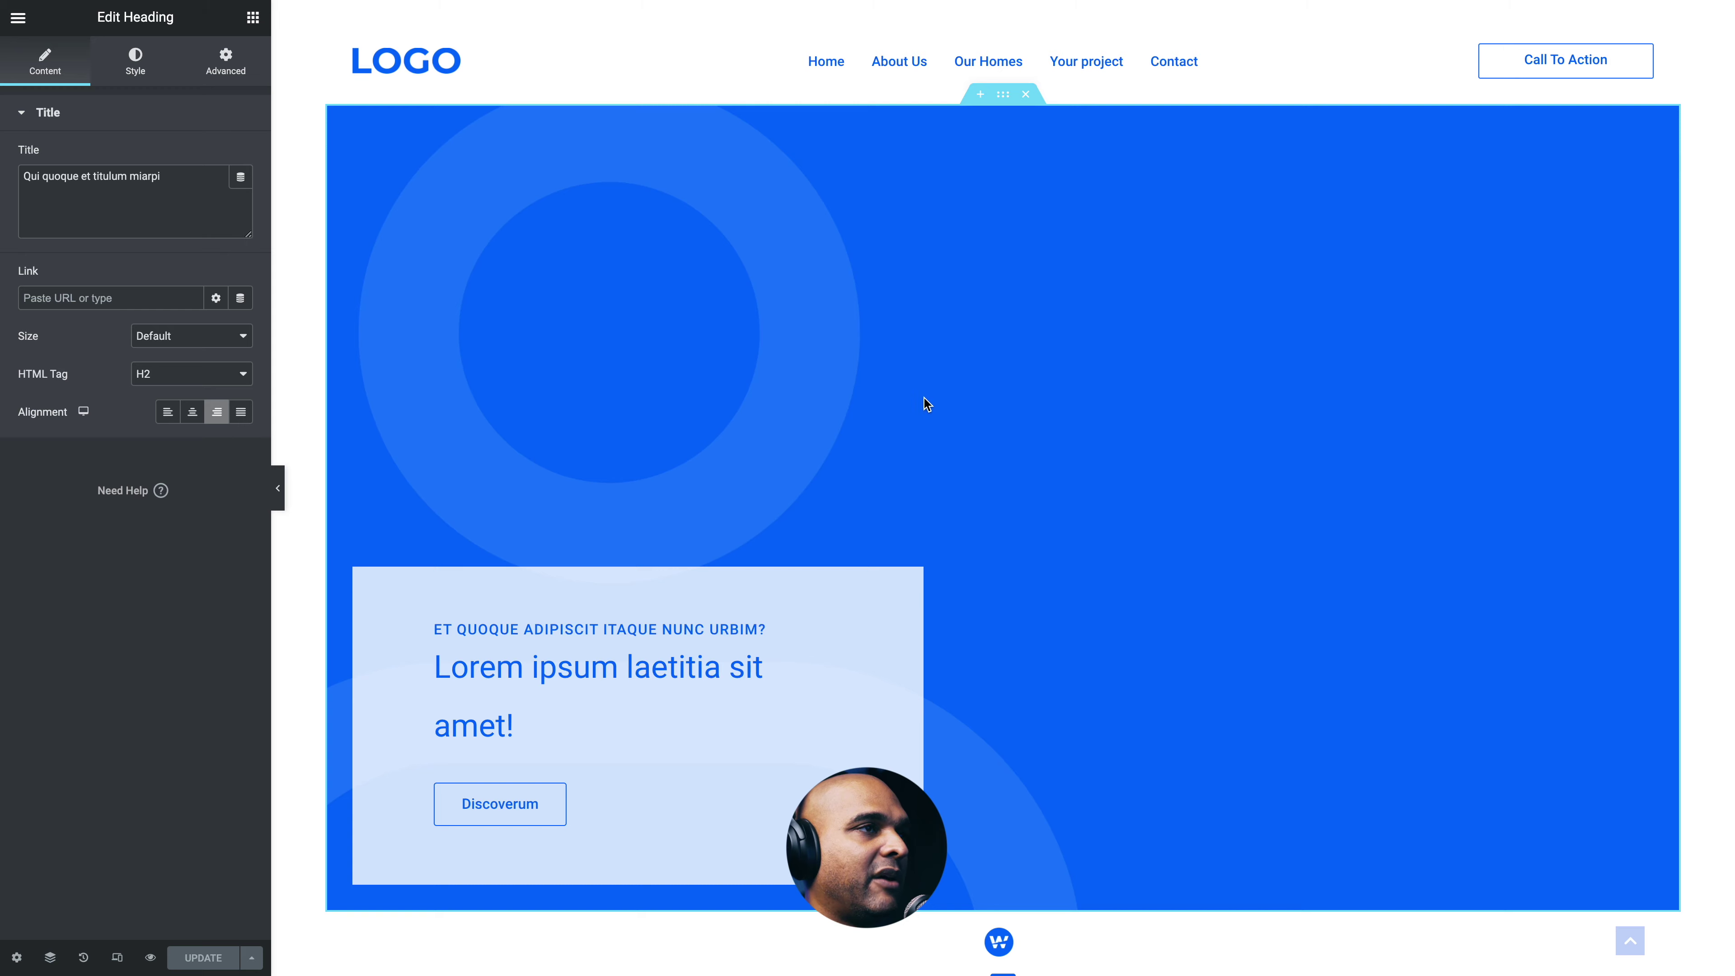
scroll(924, 398, "down", 10)
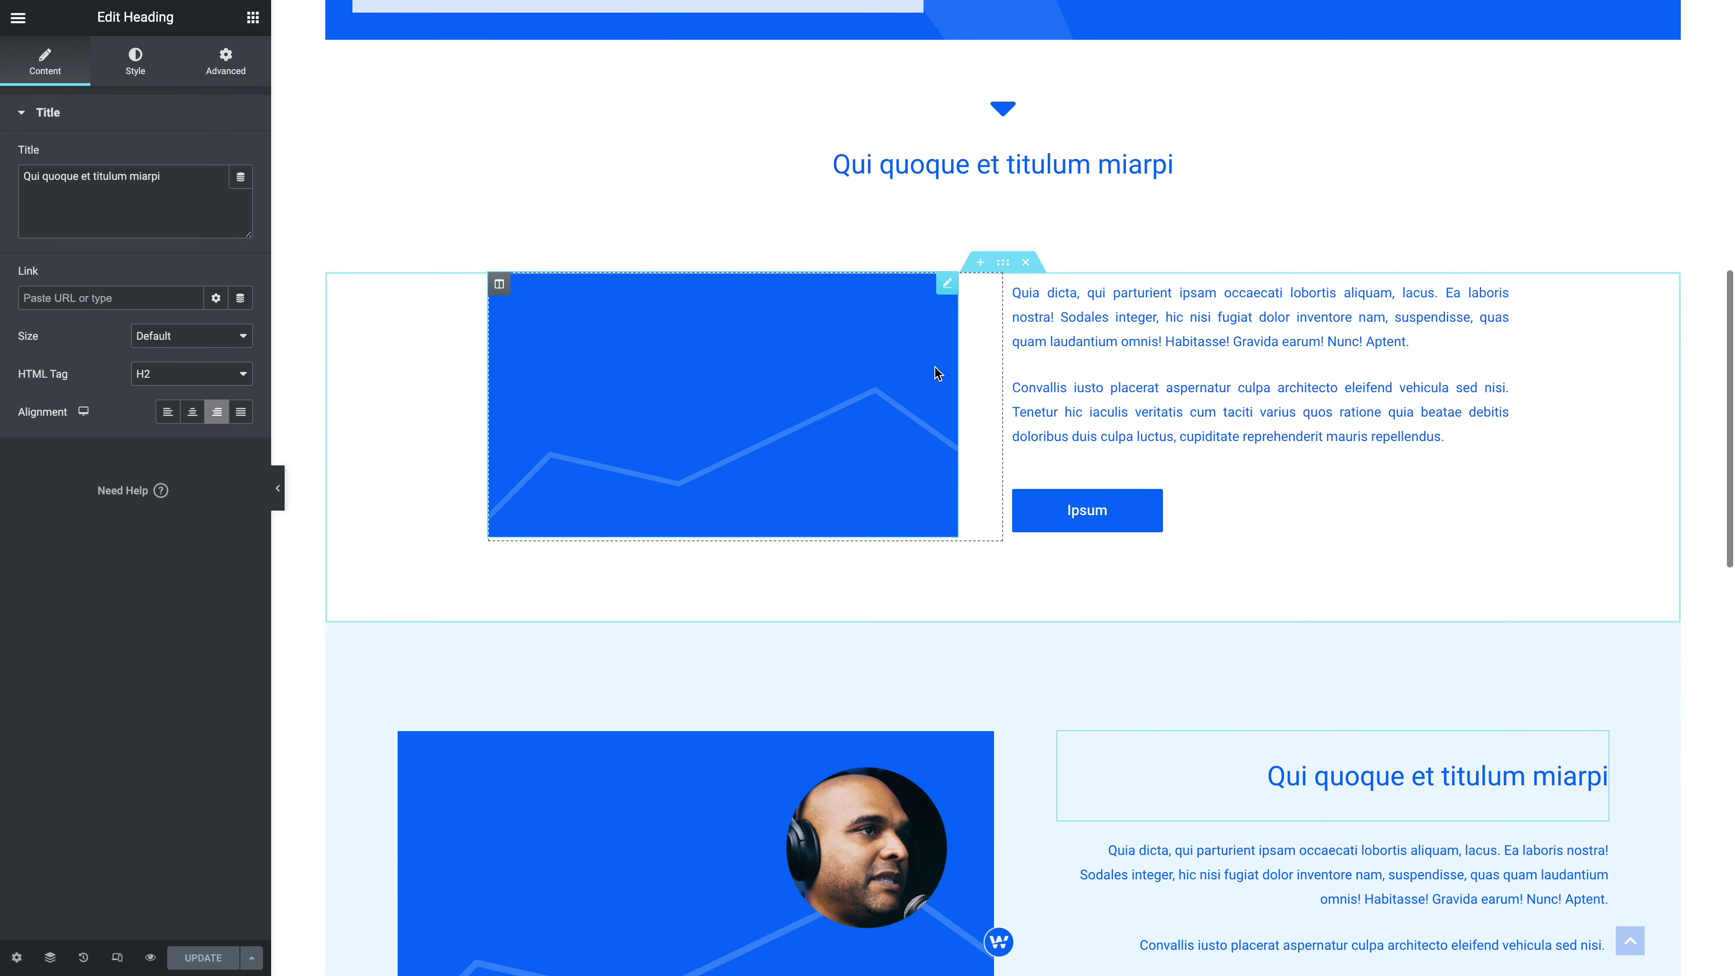
scroll(934, 367, "down", 9)
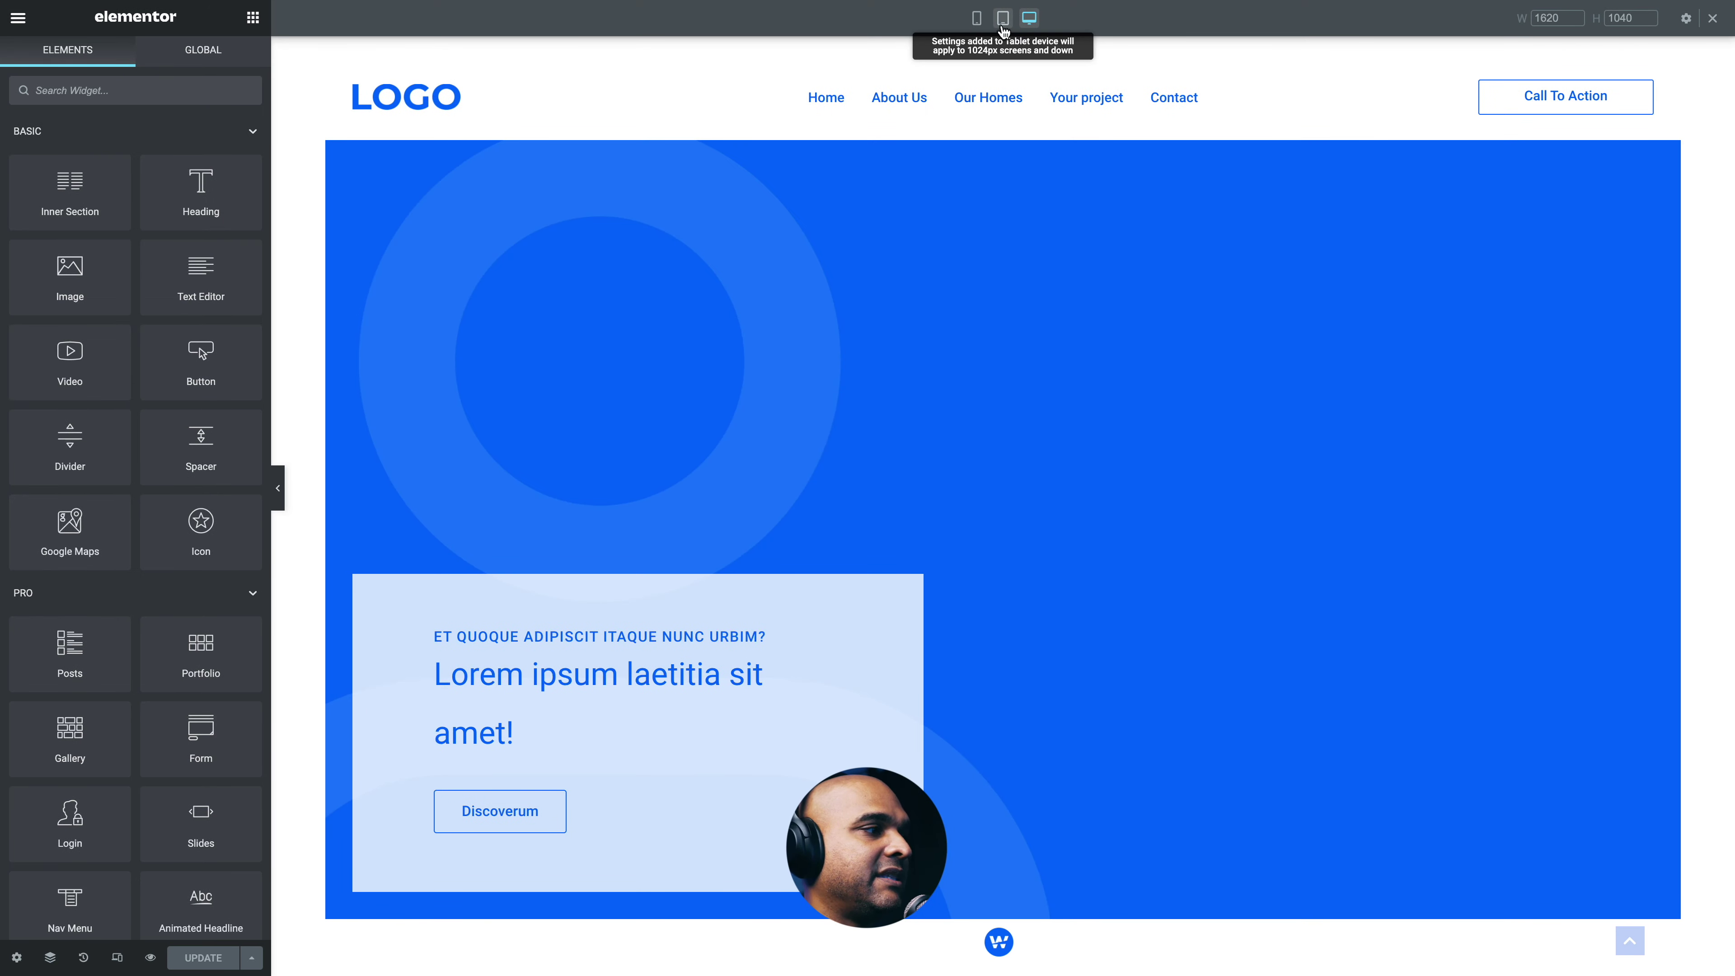
- Preview the hero at tablet and mobile widths, then hide the editing panel
left_click(1003, 19)
scroll(862, 519, "down", 10)
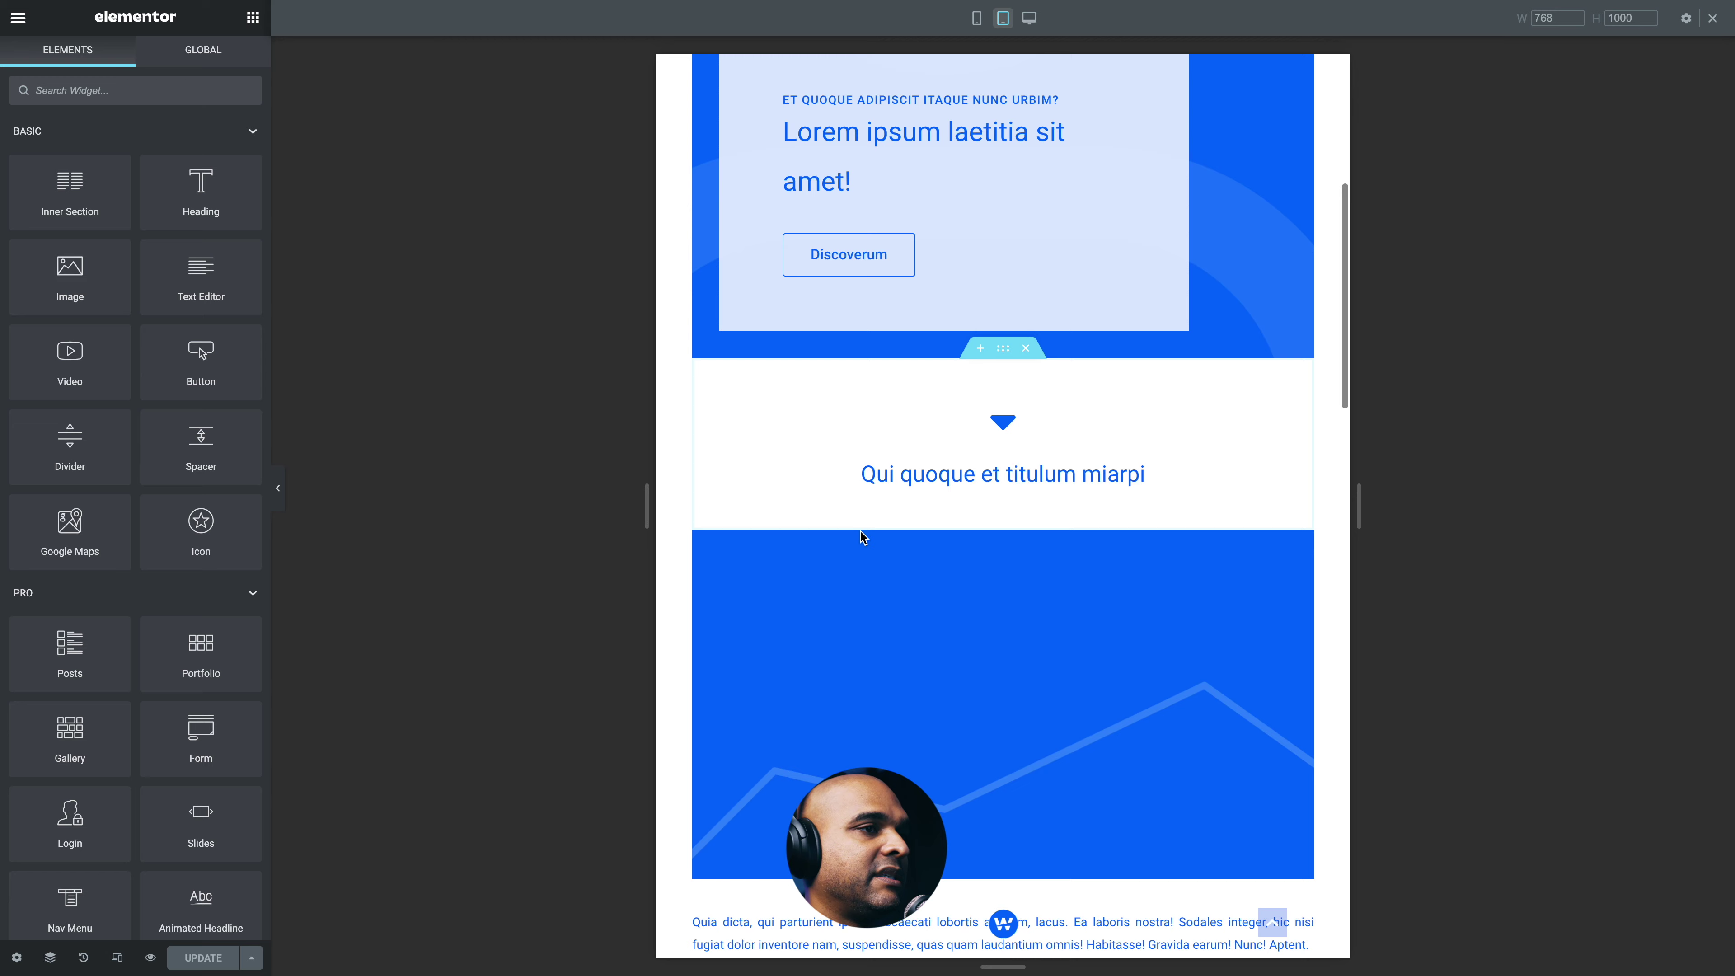
scroll(862, 536, "up", 10)
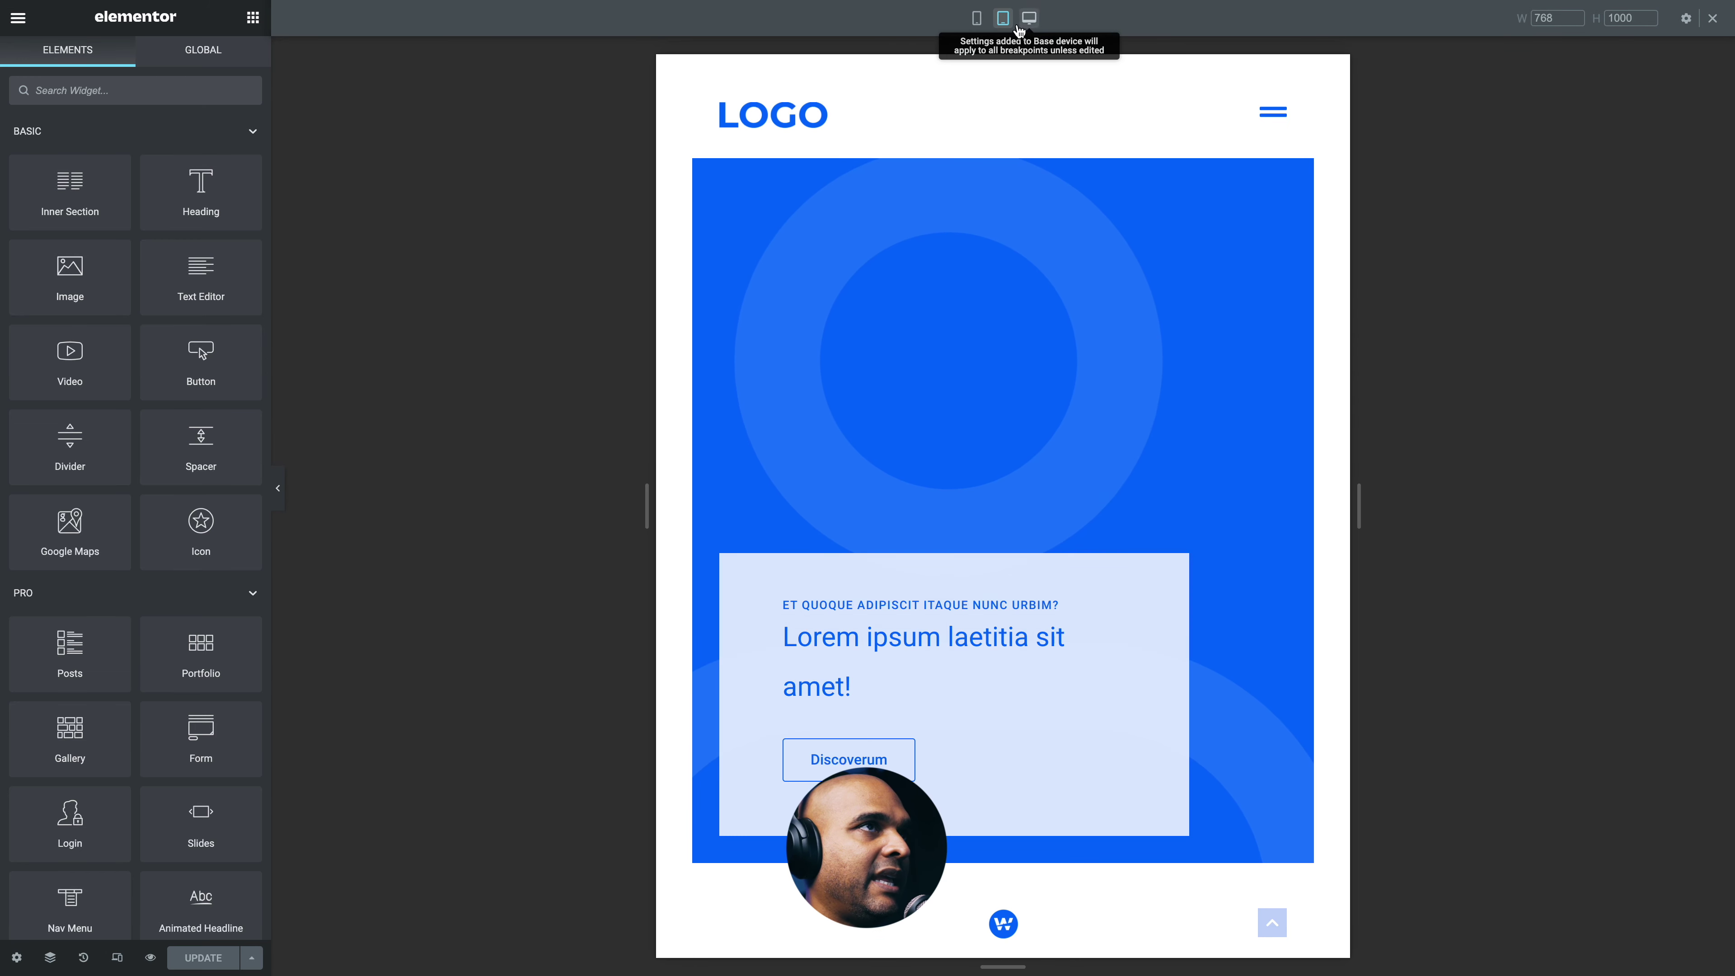
left_click(977, 20)
scroll(1002, 478, "down", 10)
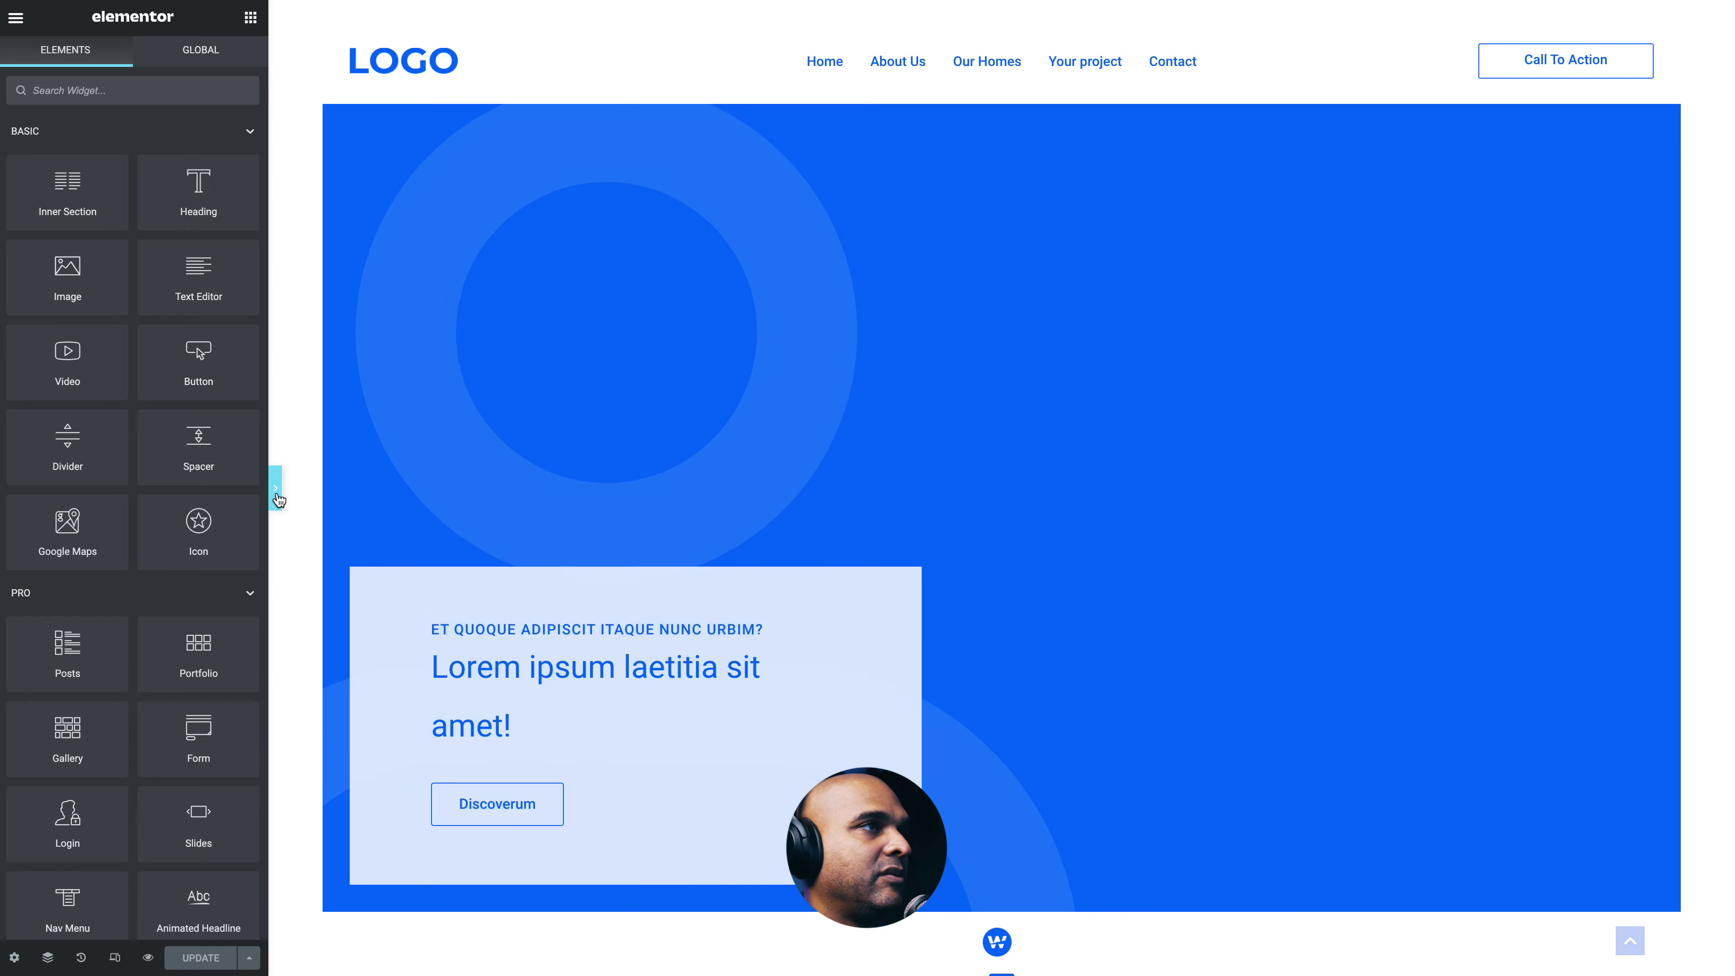
left_click(277, 488)
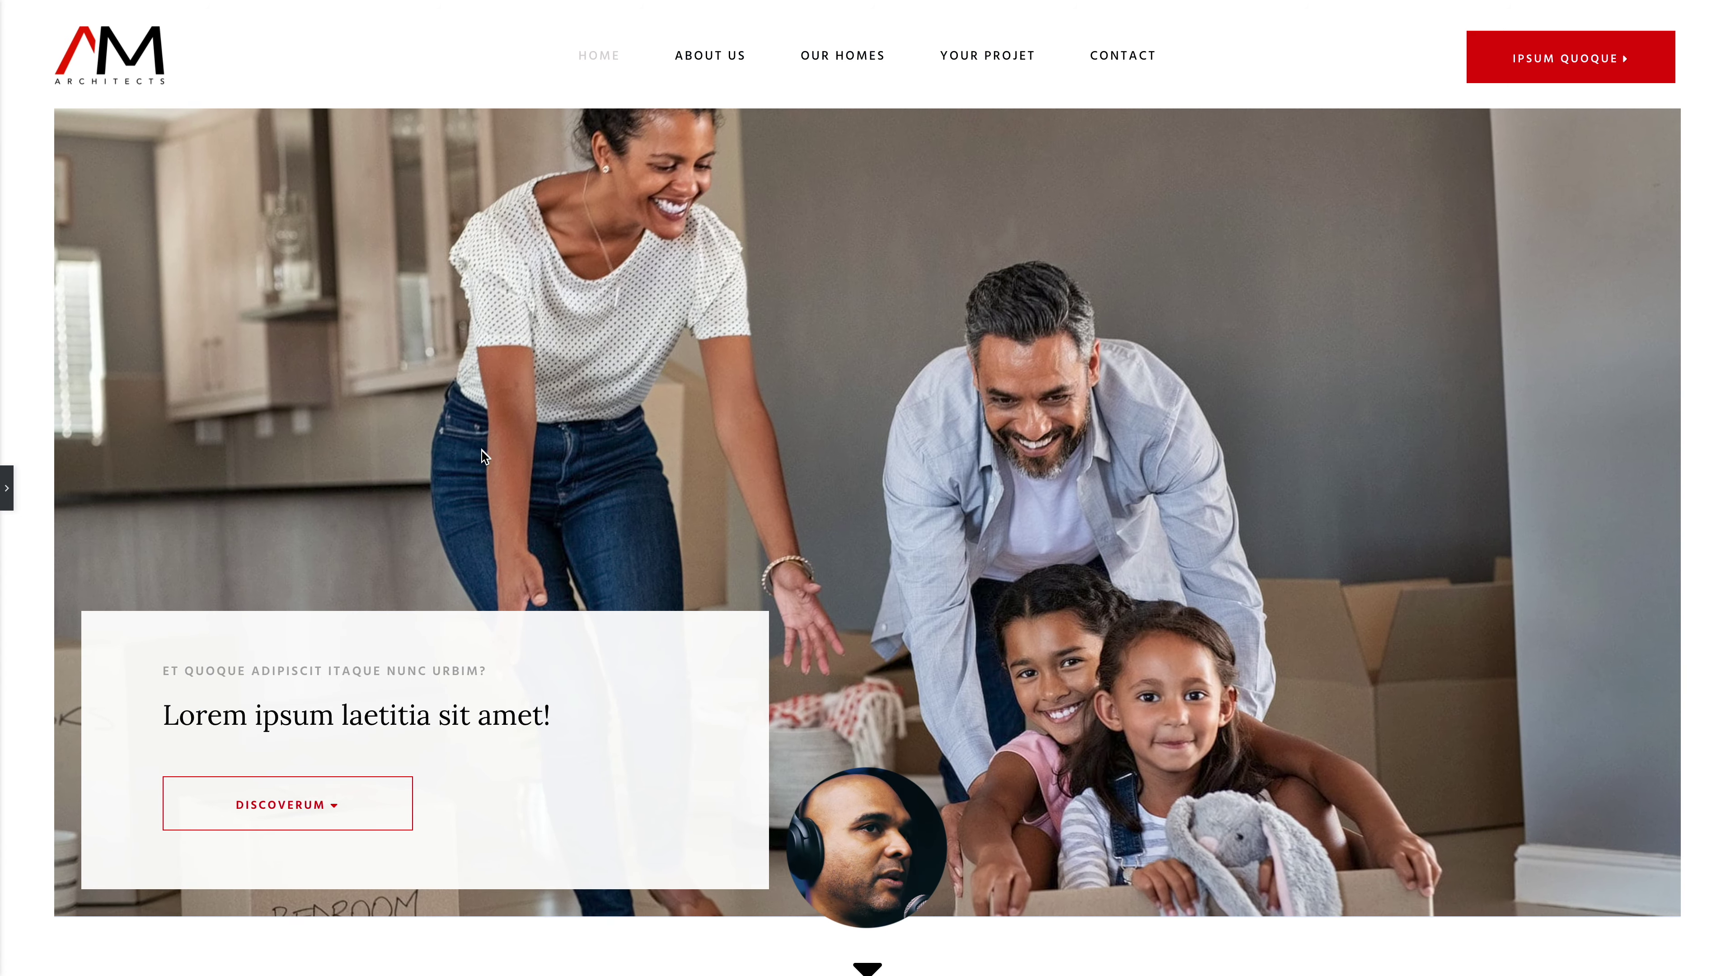
- Scroll the AM Architects homepage and drag the slider comparing daytime and dusk pool photos
scroll(483, 456, "down", 10)
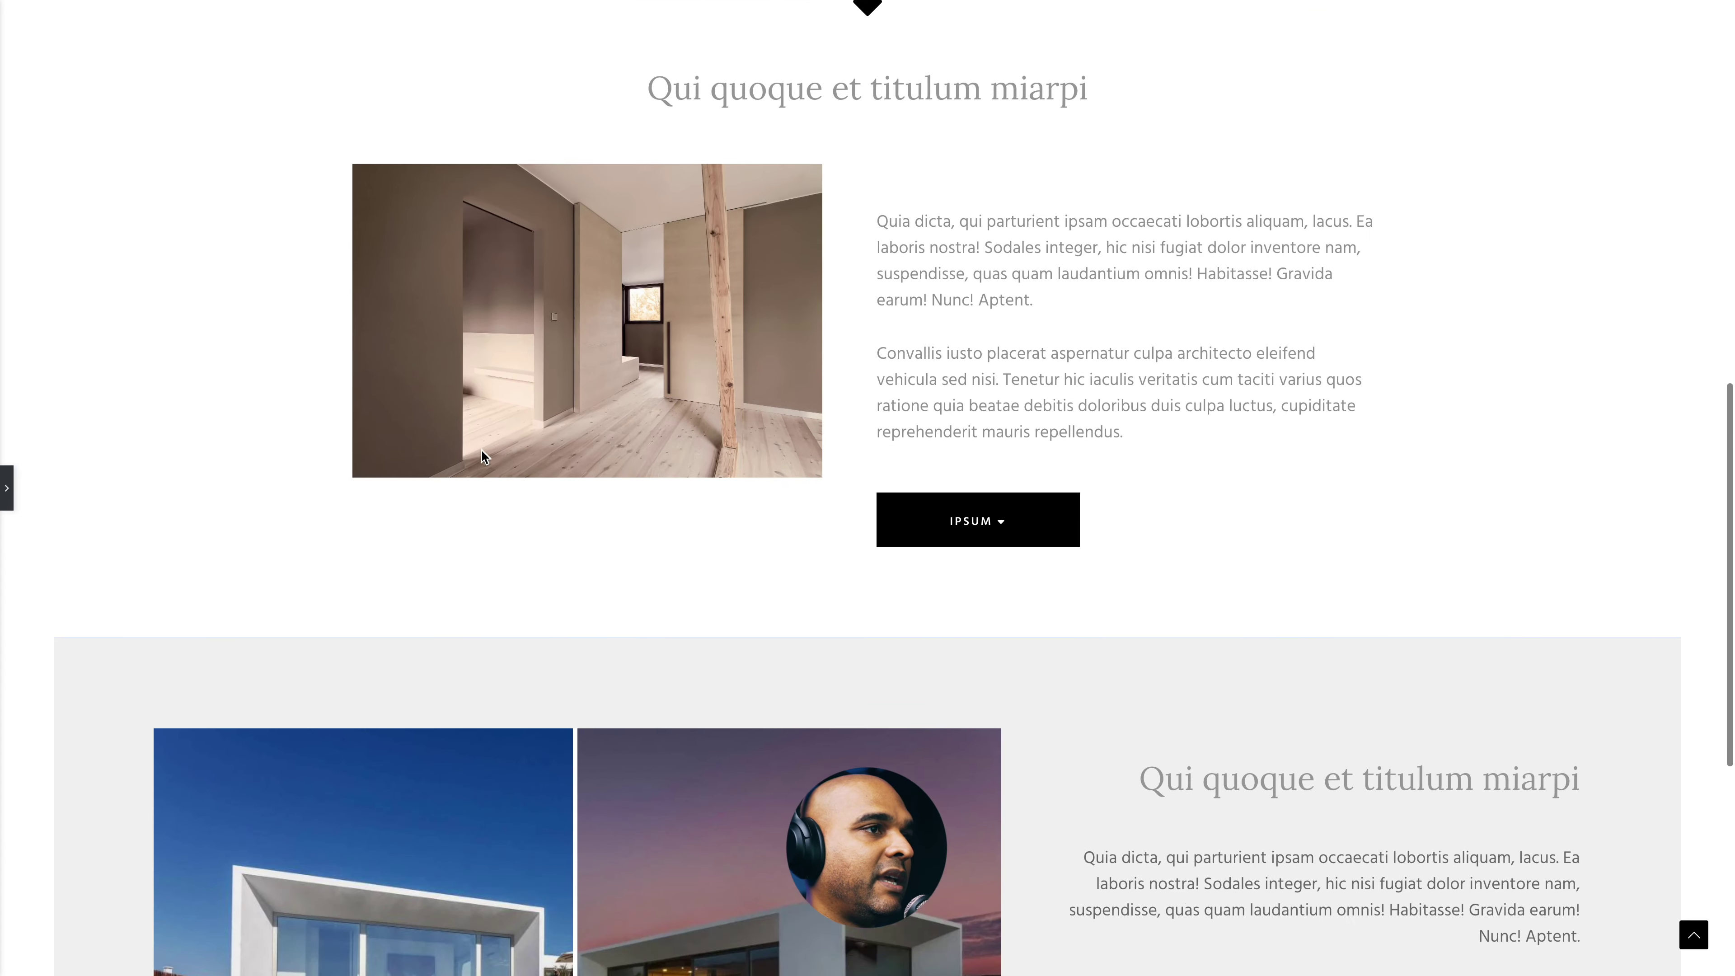
scroll(481, 449, "up", 2)
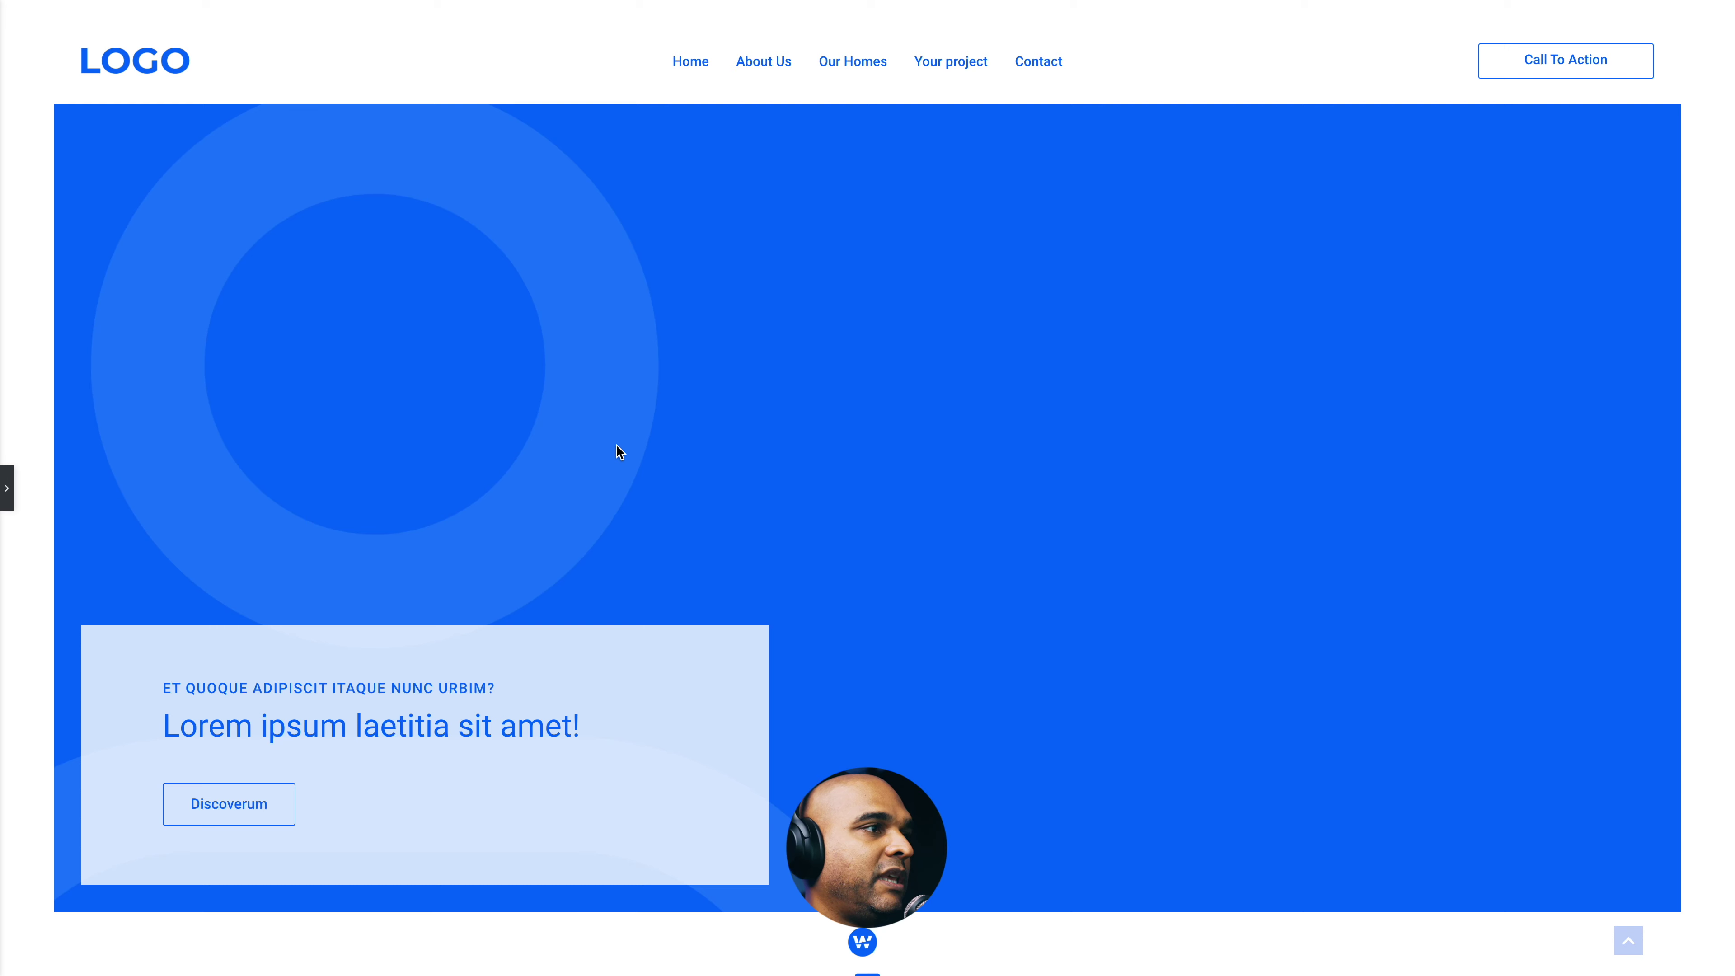
scroll(619, 450, "down", 10)
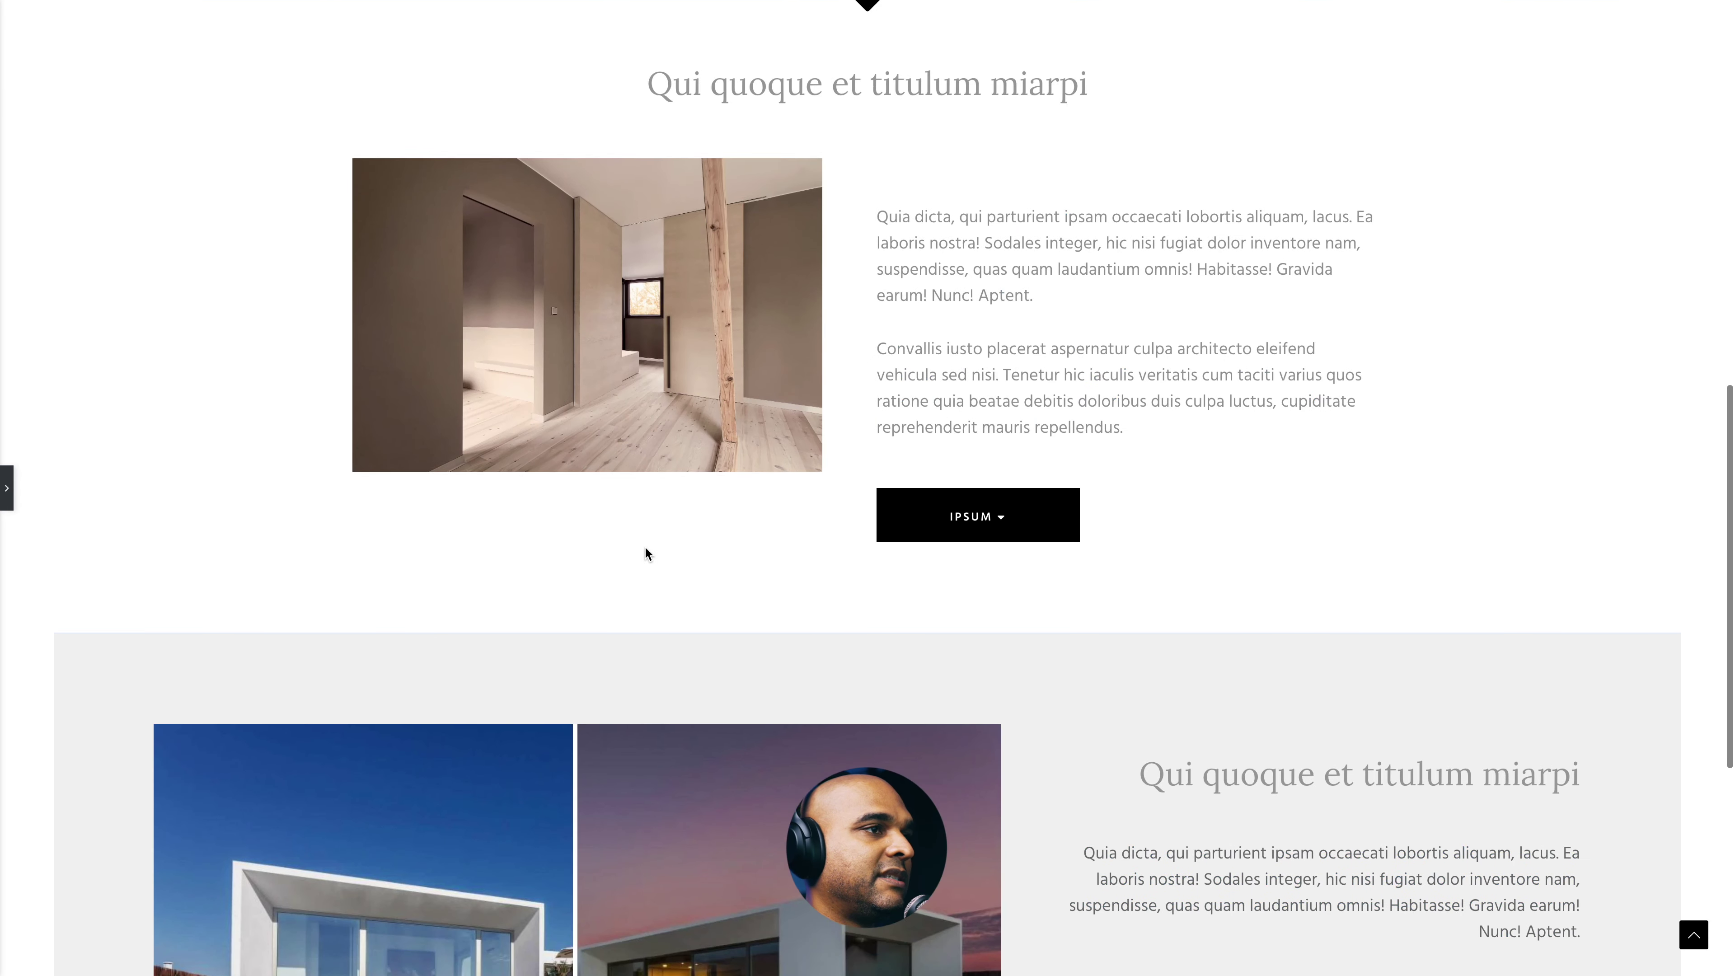
scroll(646, 548, "down", 8)
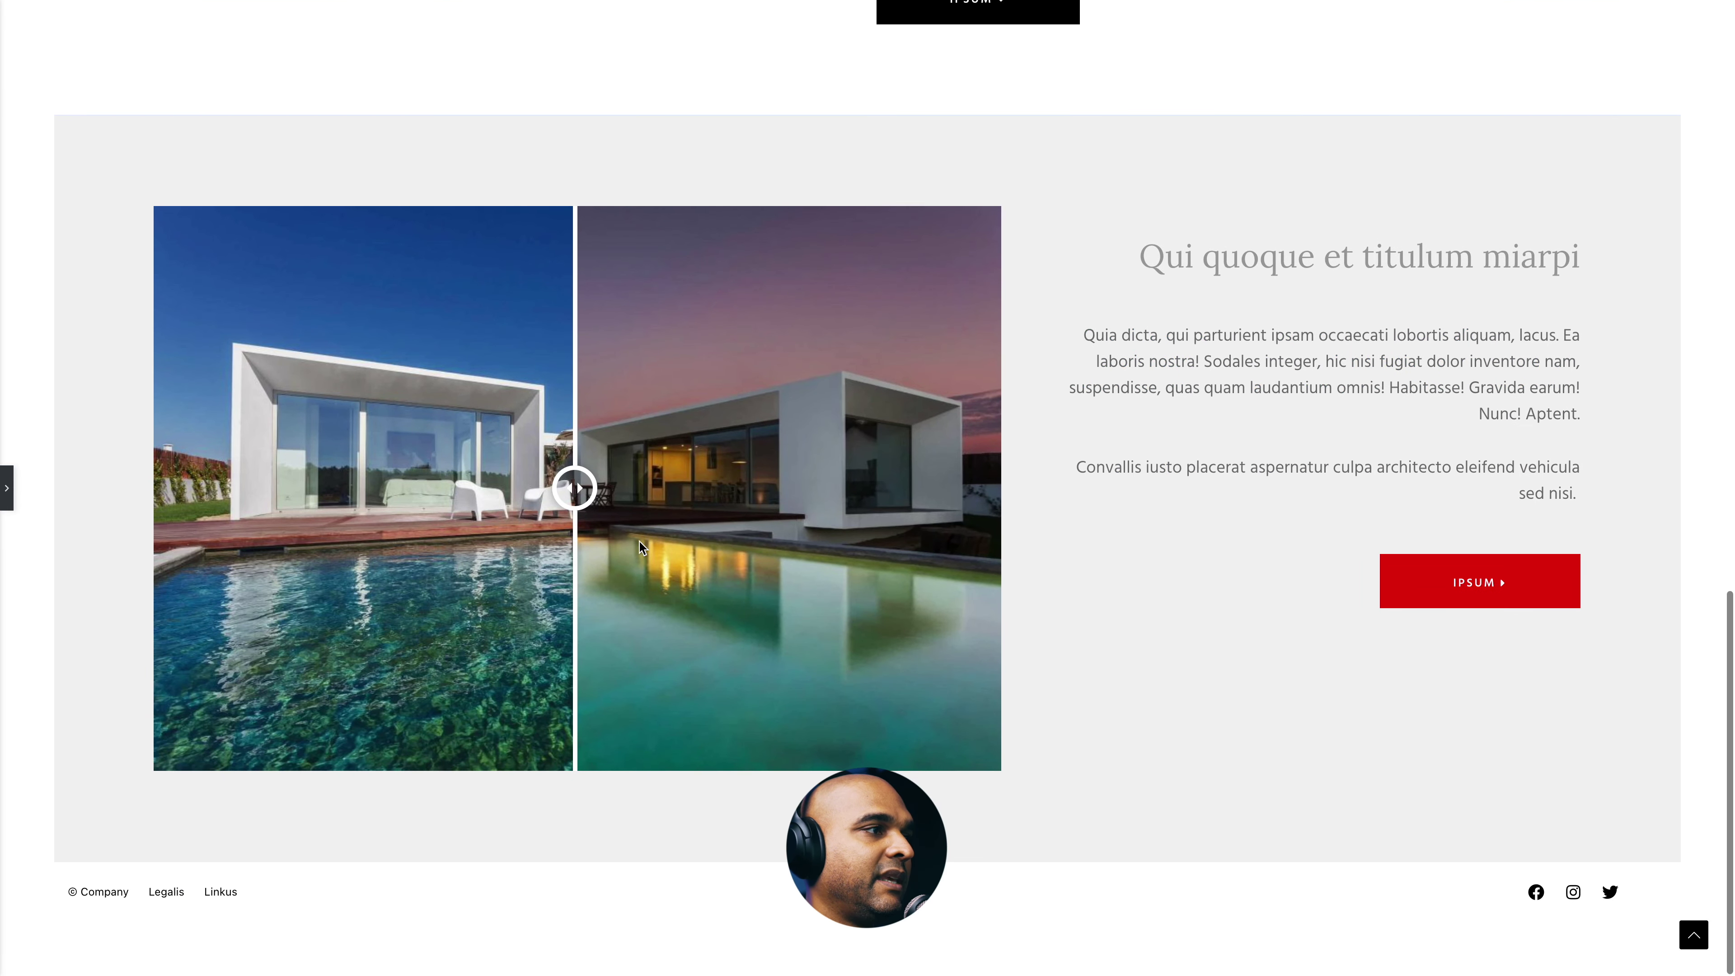
mouse_move(574, 488)
left_mouse_down()
mouse_move(829, 488)
mouse_move(256, 497)
mouse_move(585, 488)
mouse_move(456, 488)
mouse_move(580, 515)
left_mouse_up()
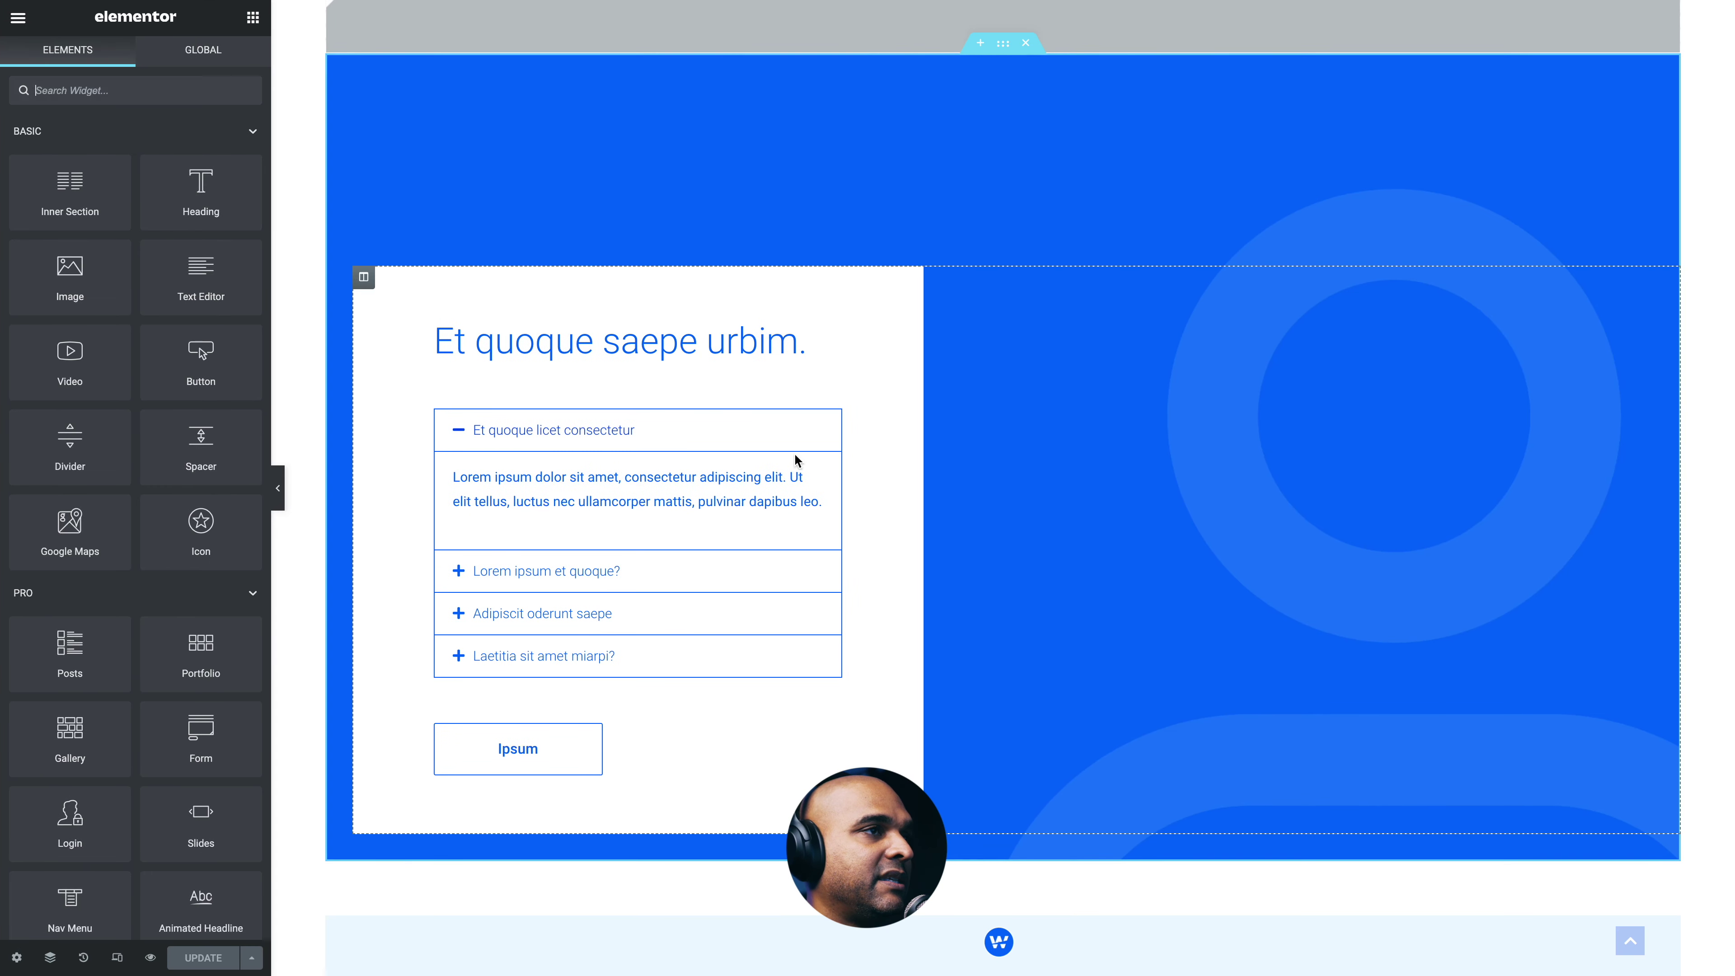
scroll(960, 495, "down", 4)
scroll(961, 495, "up", 12)
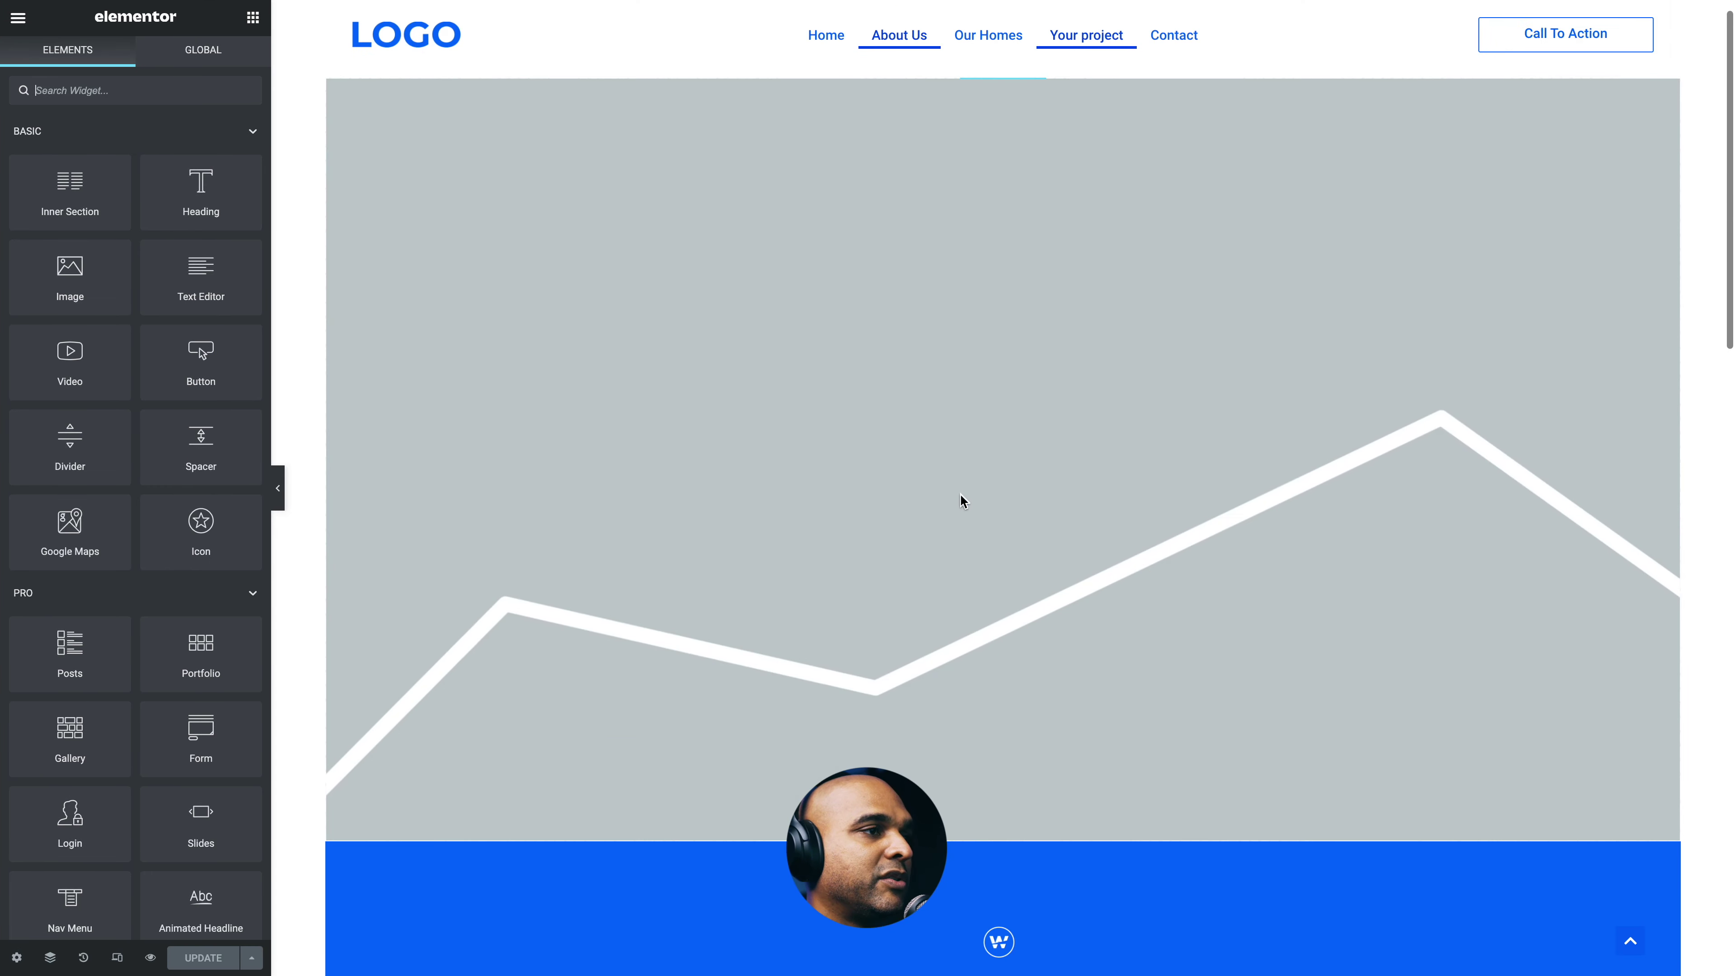
scroll(961, 495, "down", 7)
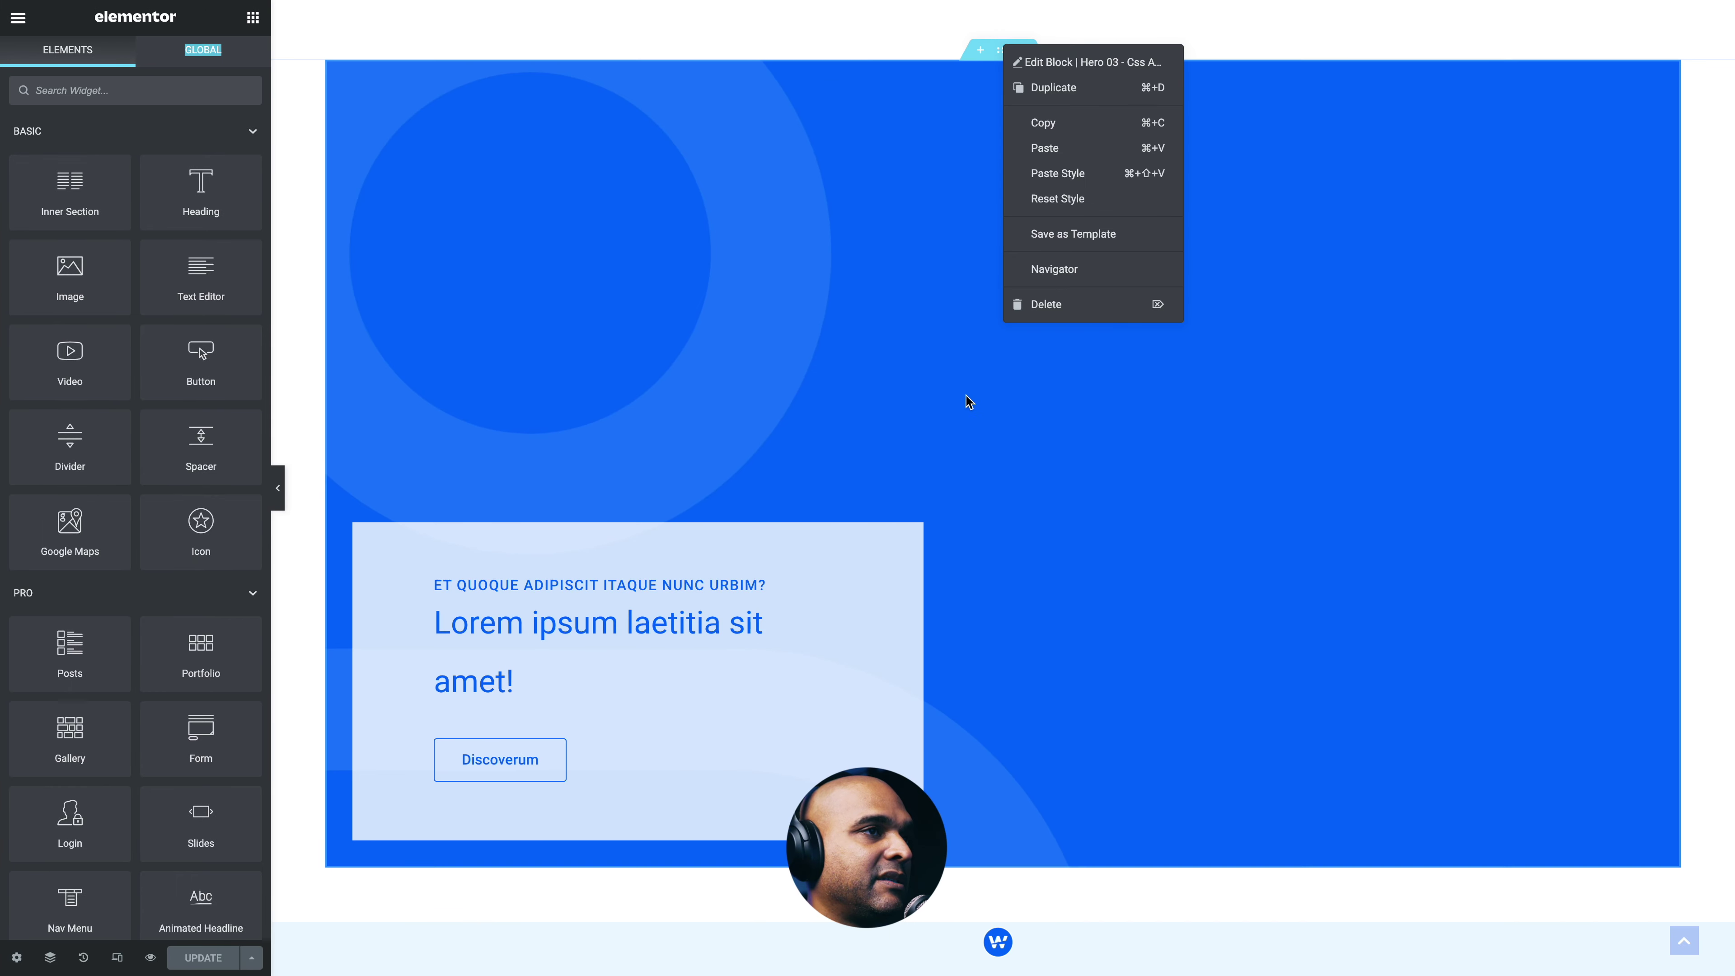
scroll(966, 395, "up", 5)
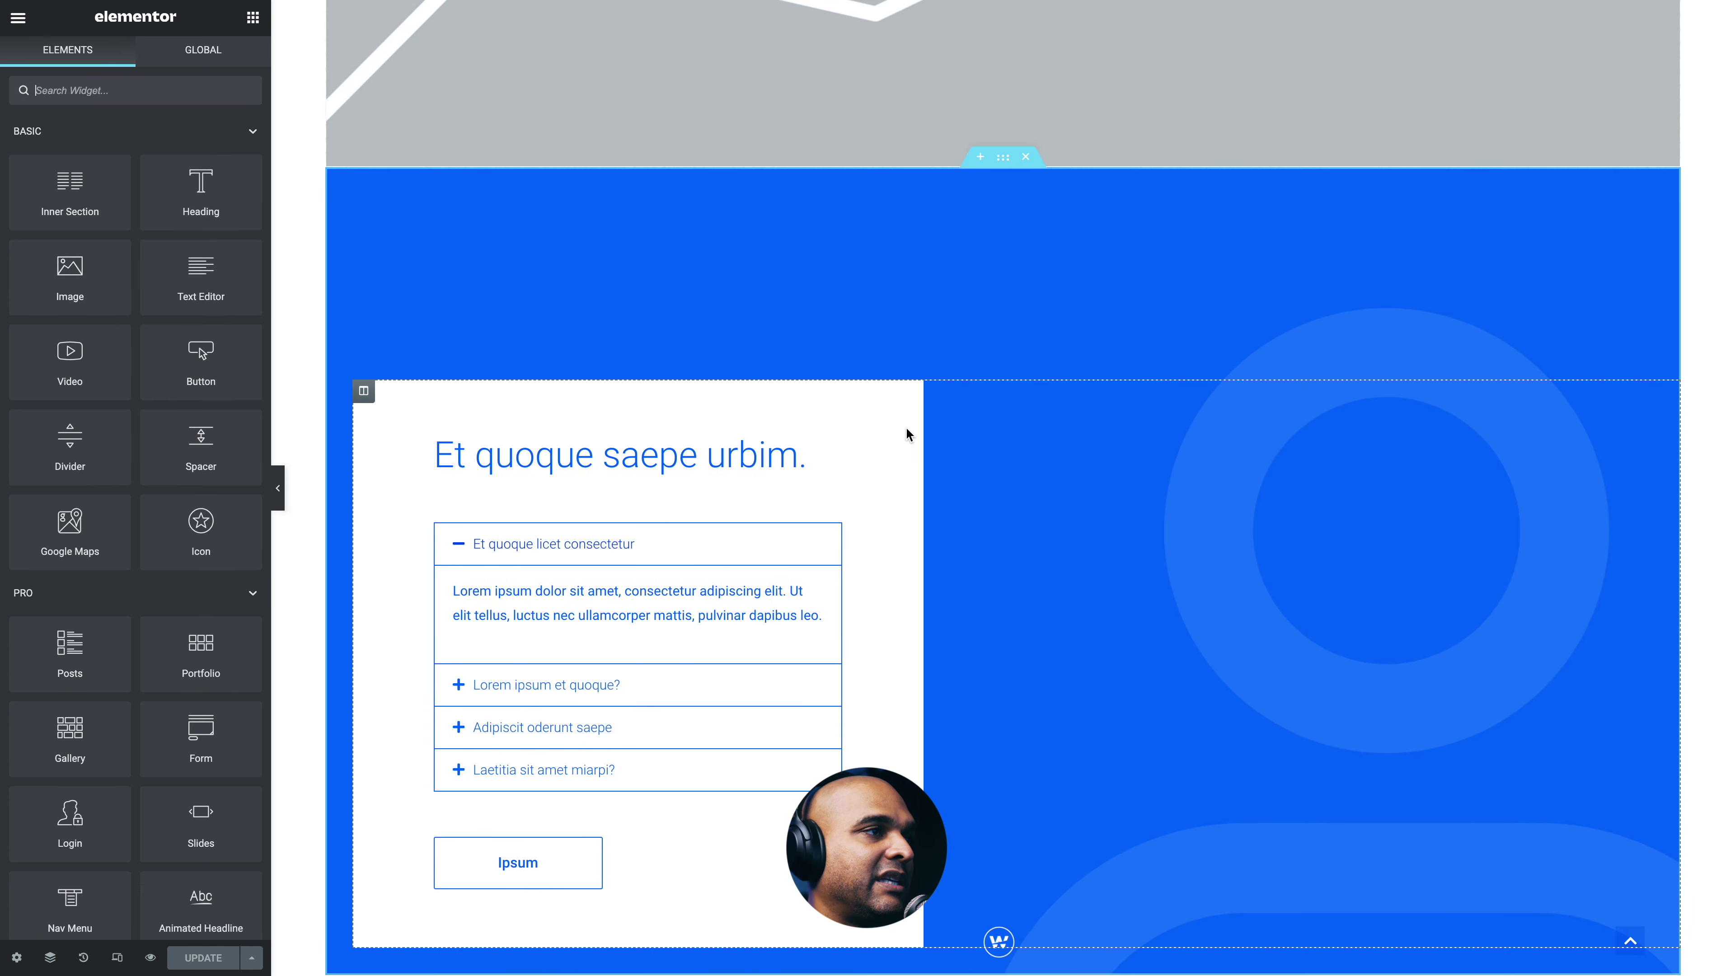
scroll(900, 429, "down", 2)
scroll(894, 440, "up", 10)
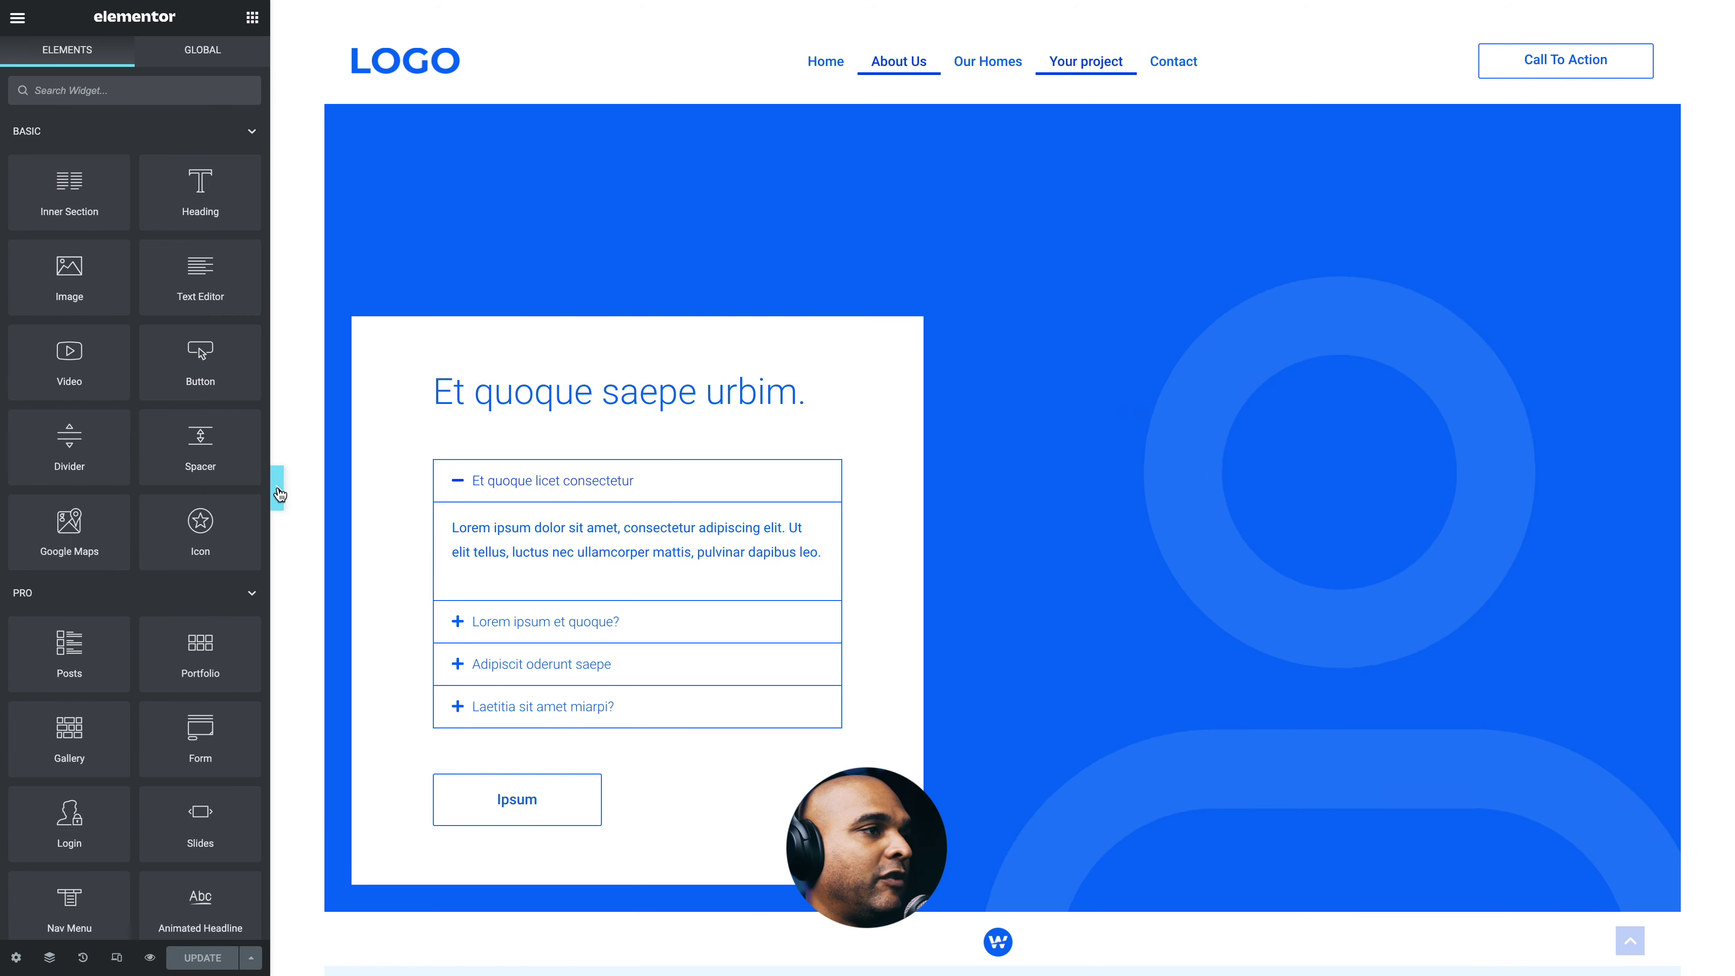
- Hide the Elementor sidebar and scroll the finished project page at full width
left_click(278, 488)
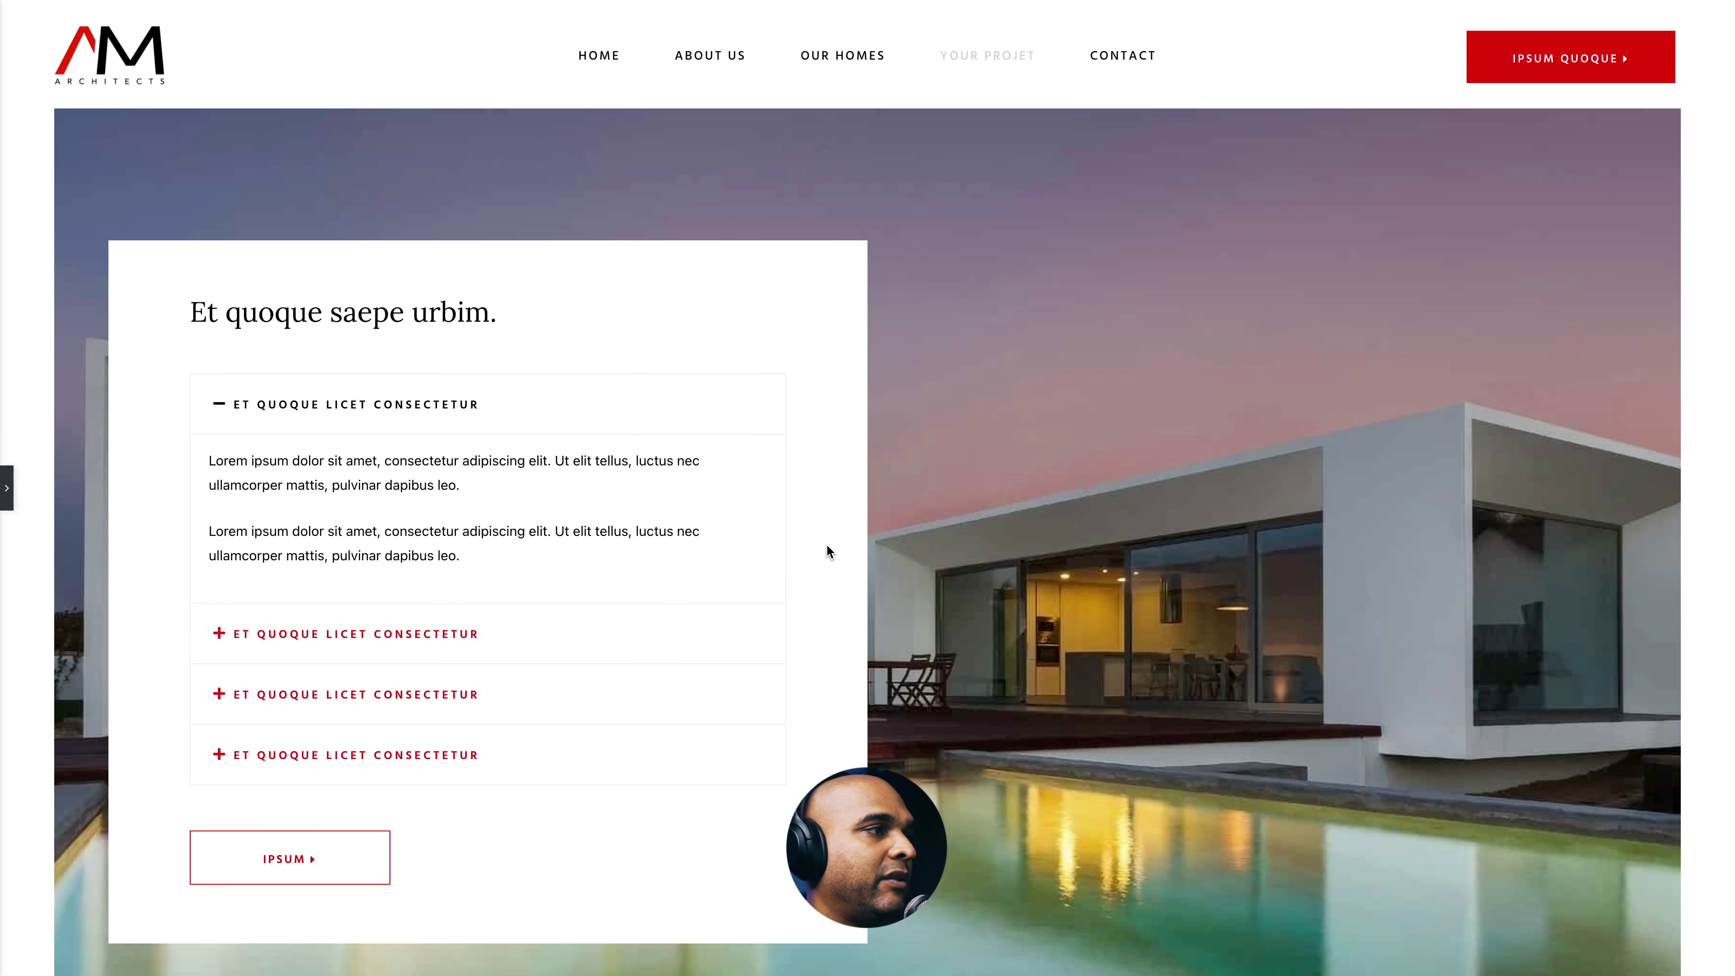
scroll(826, 546, "down", 3)
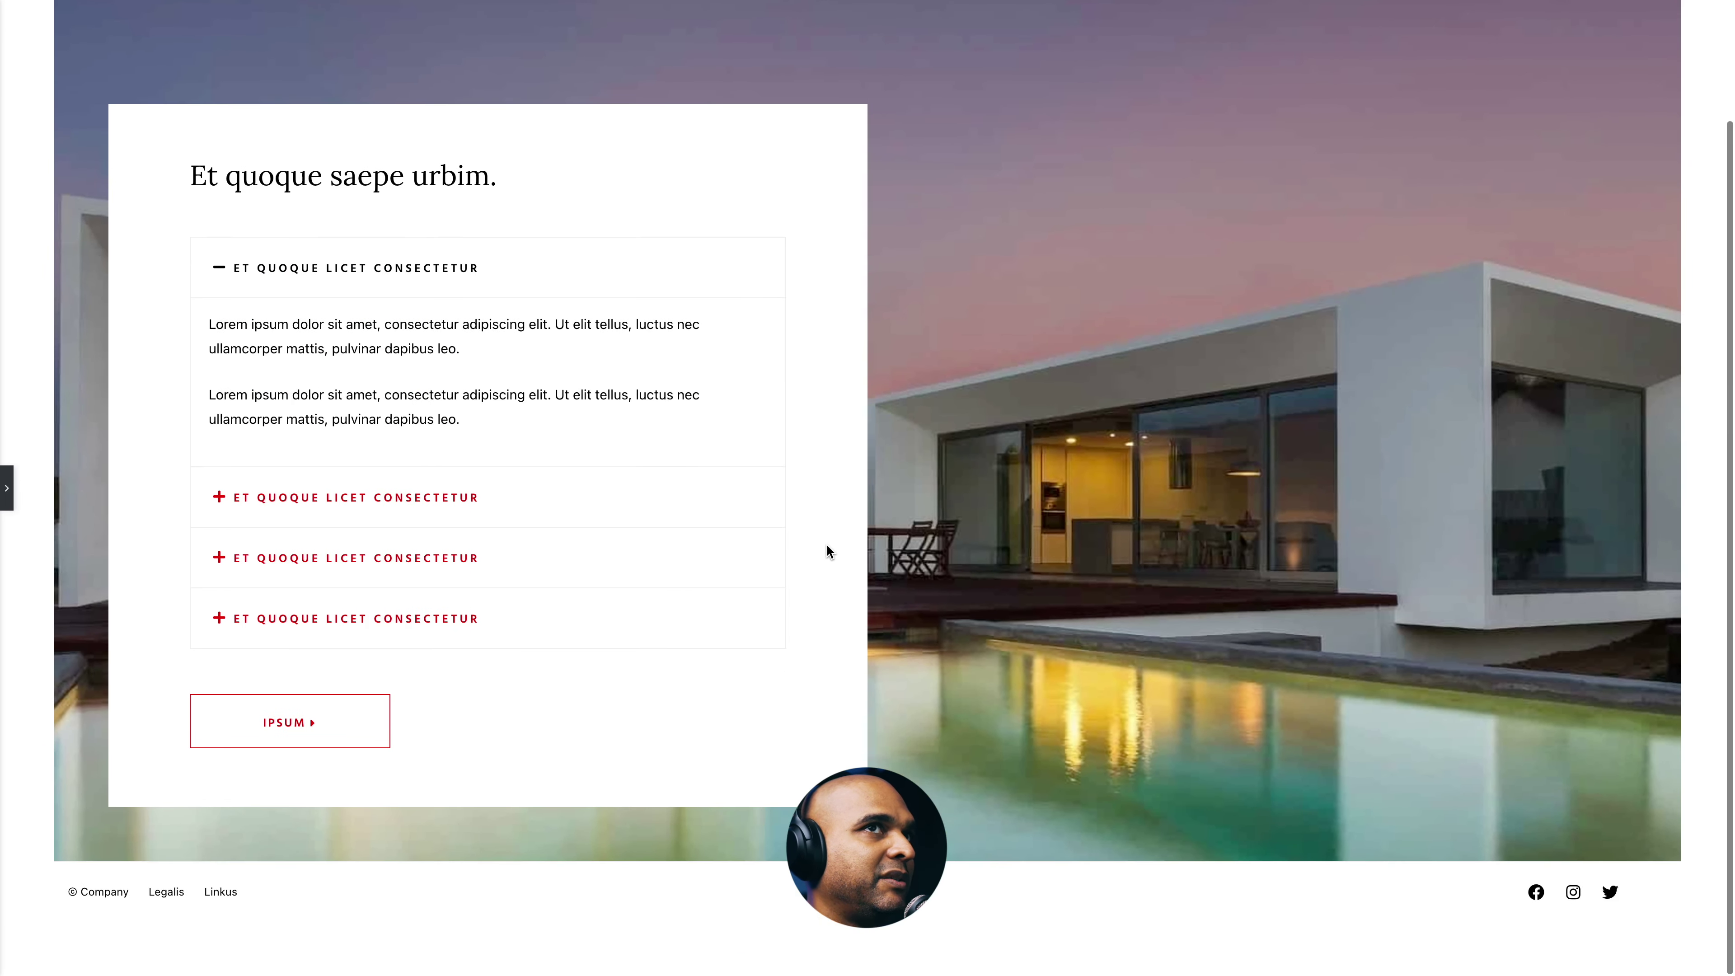
scroll(826, 545, "up", 3)
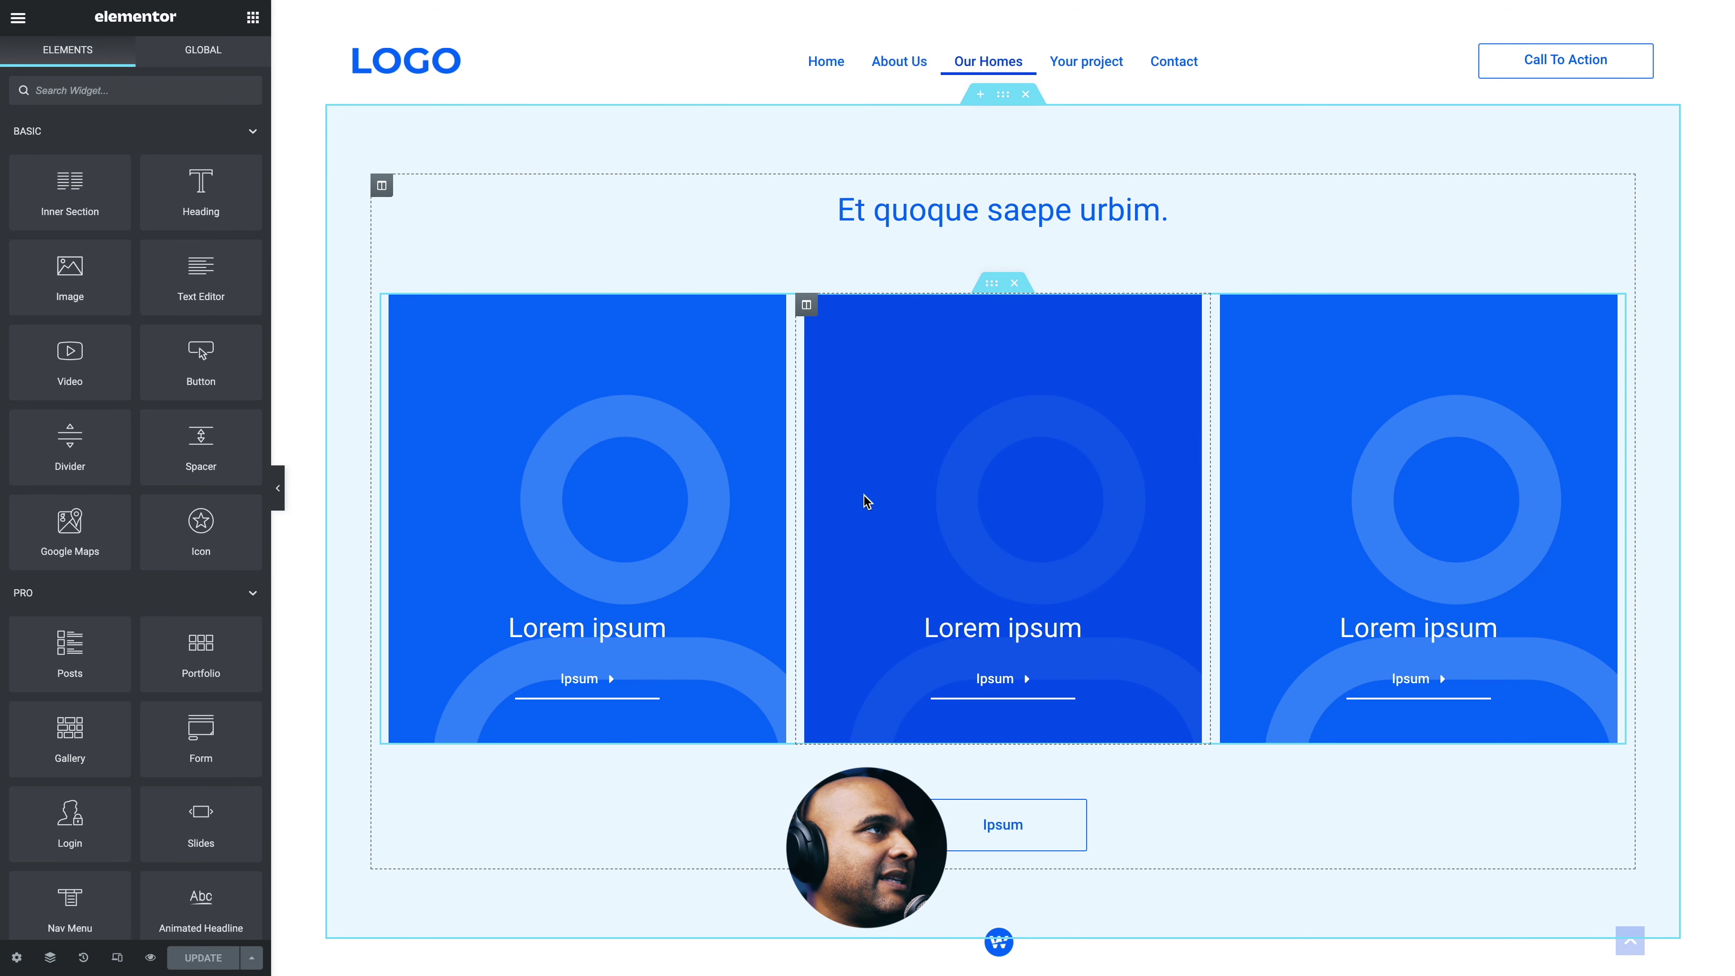
- Check the three Our Homes cards at mobile and tablet widths, then return to desktop 1620 × 1040
scroll(675, 588, "down", 1)
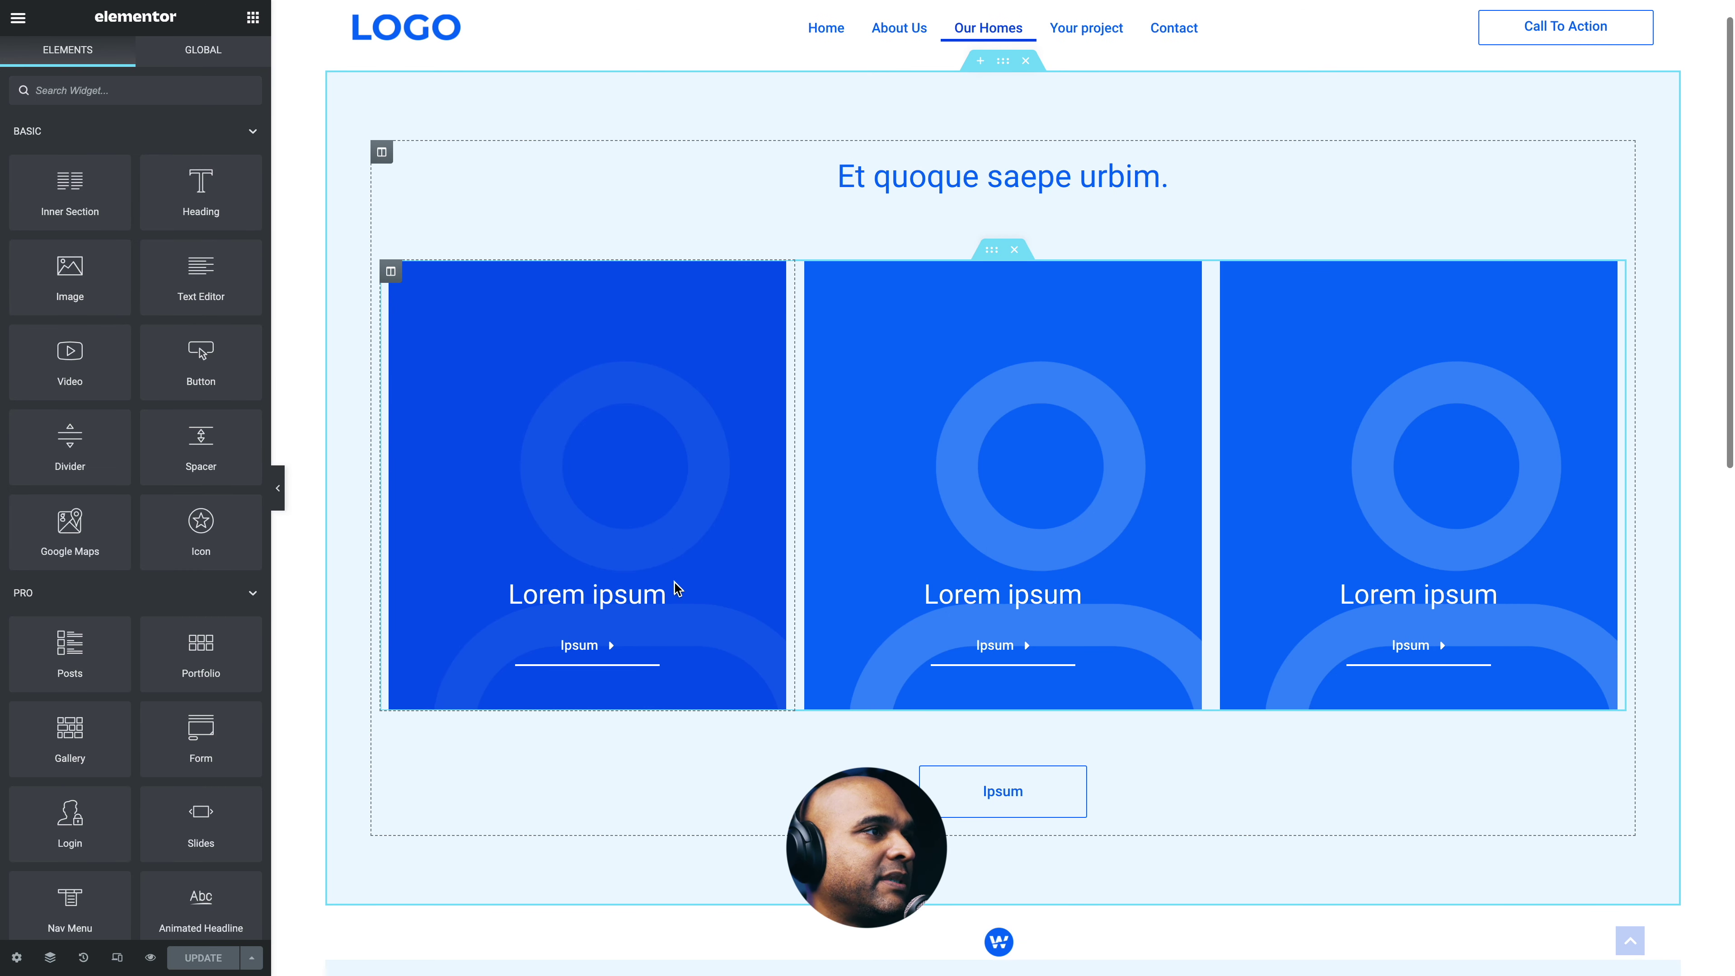
scroll(674, 587, "up", 1)
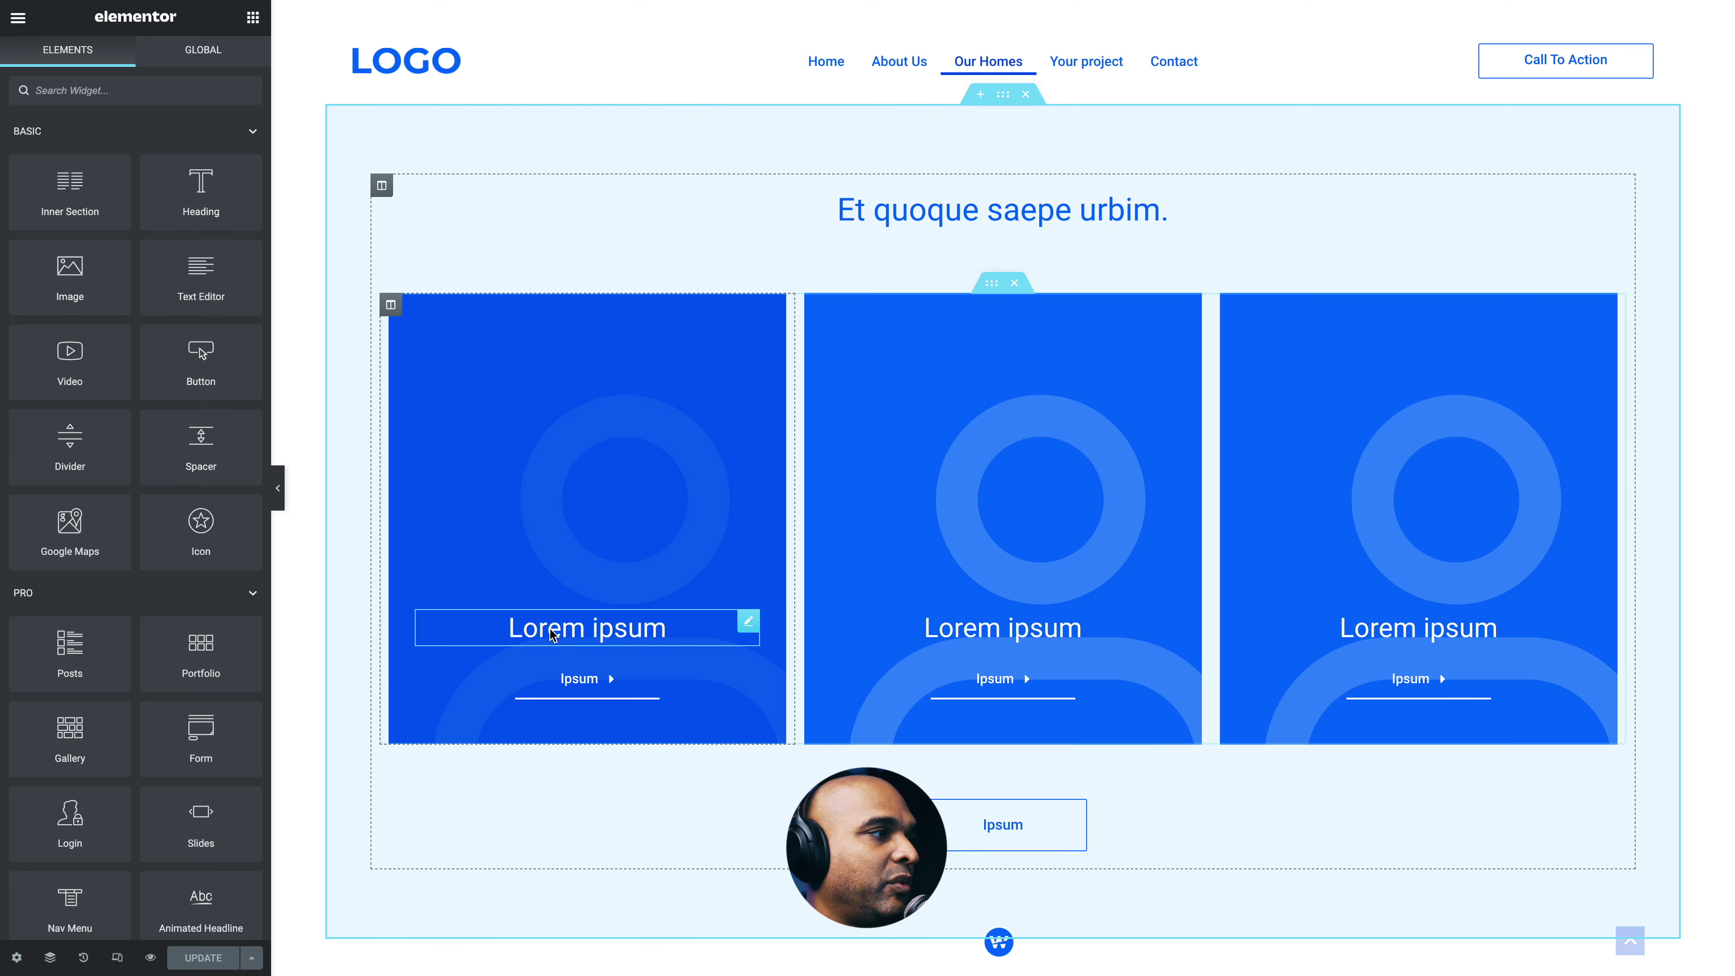
left_click(117, 957)
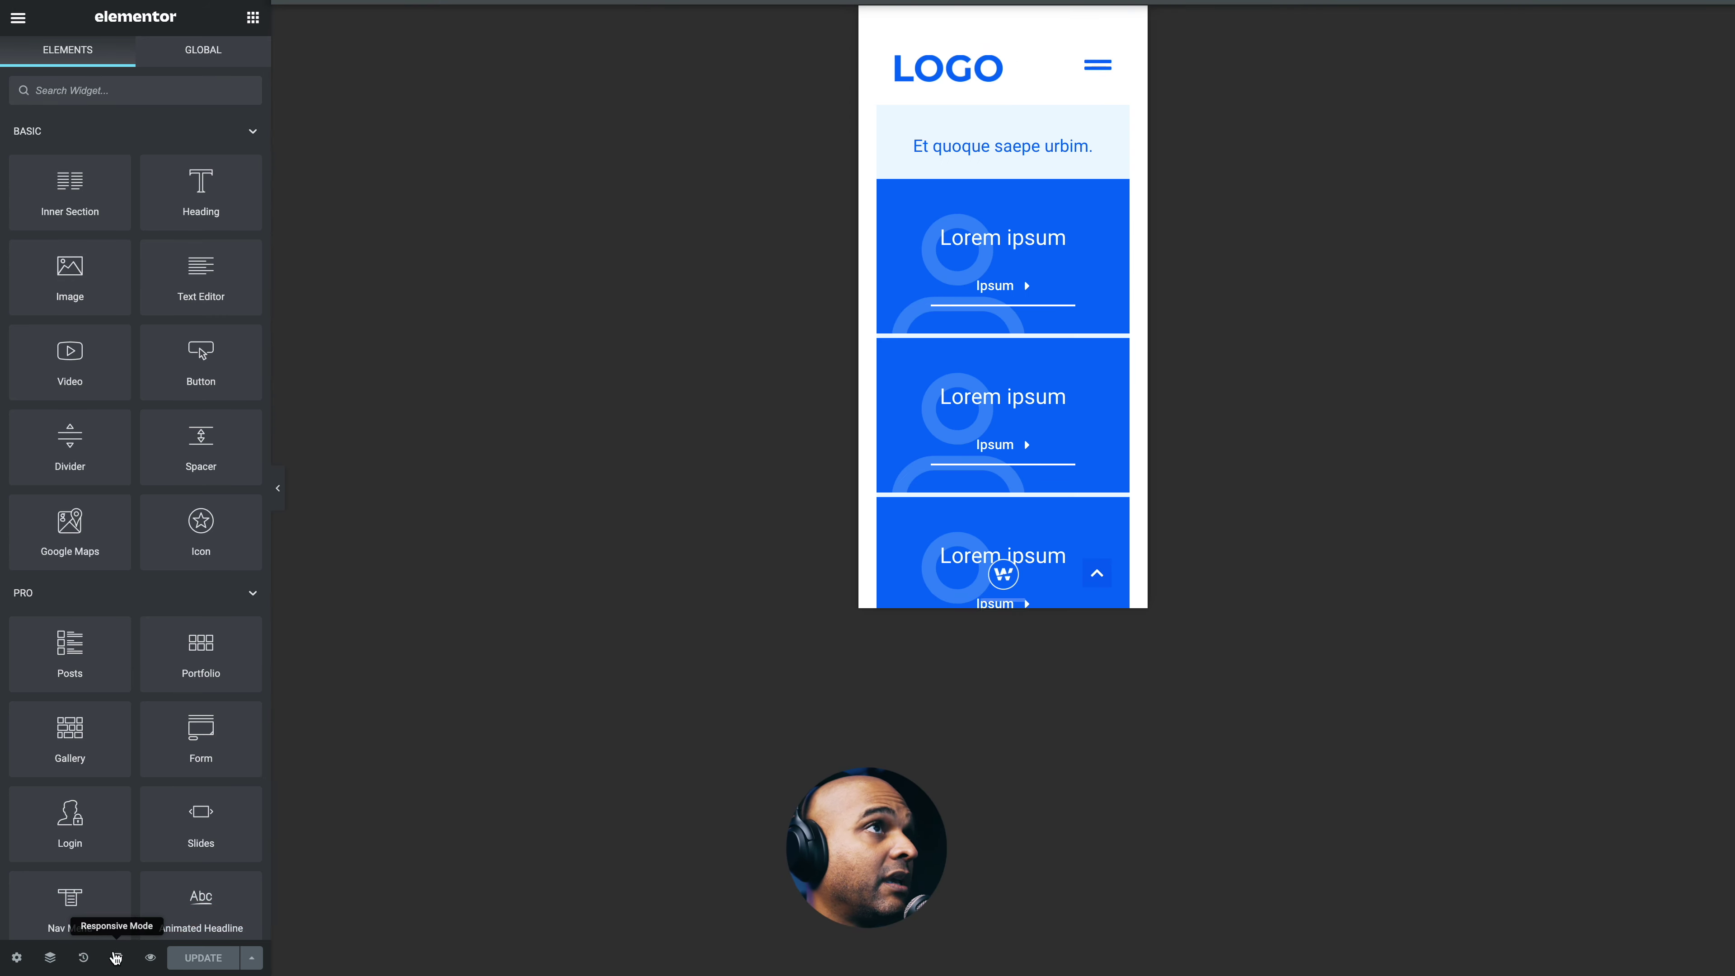
scroll(961, 326, "down", 5)
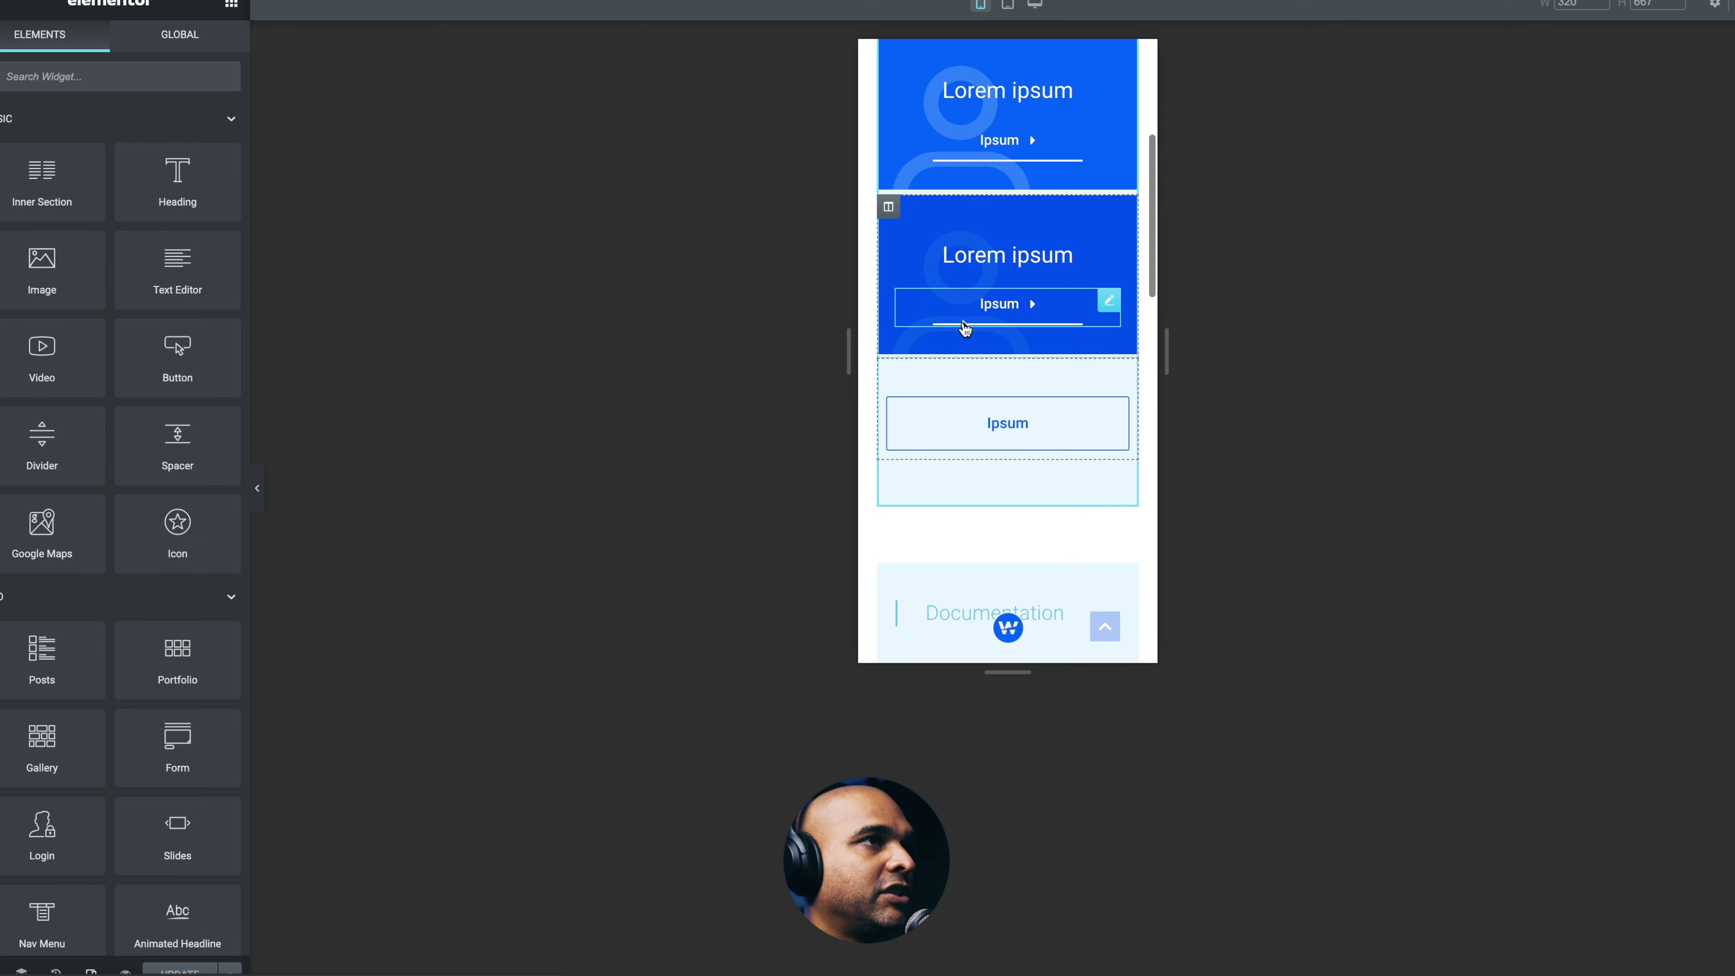
scroll(960, 326, "up", 5)
left_click(1007, 5)
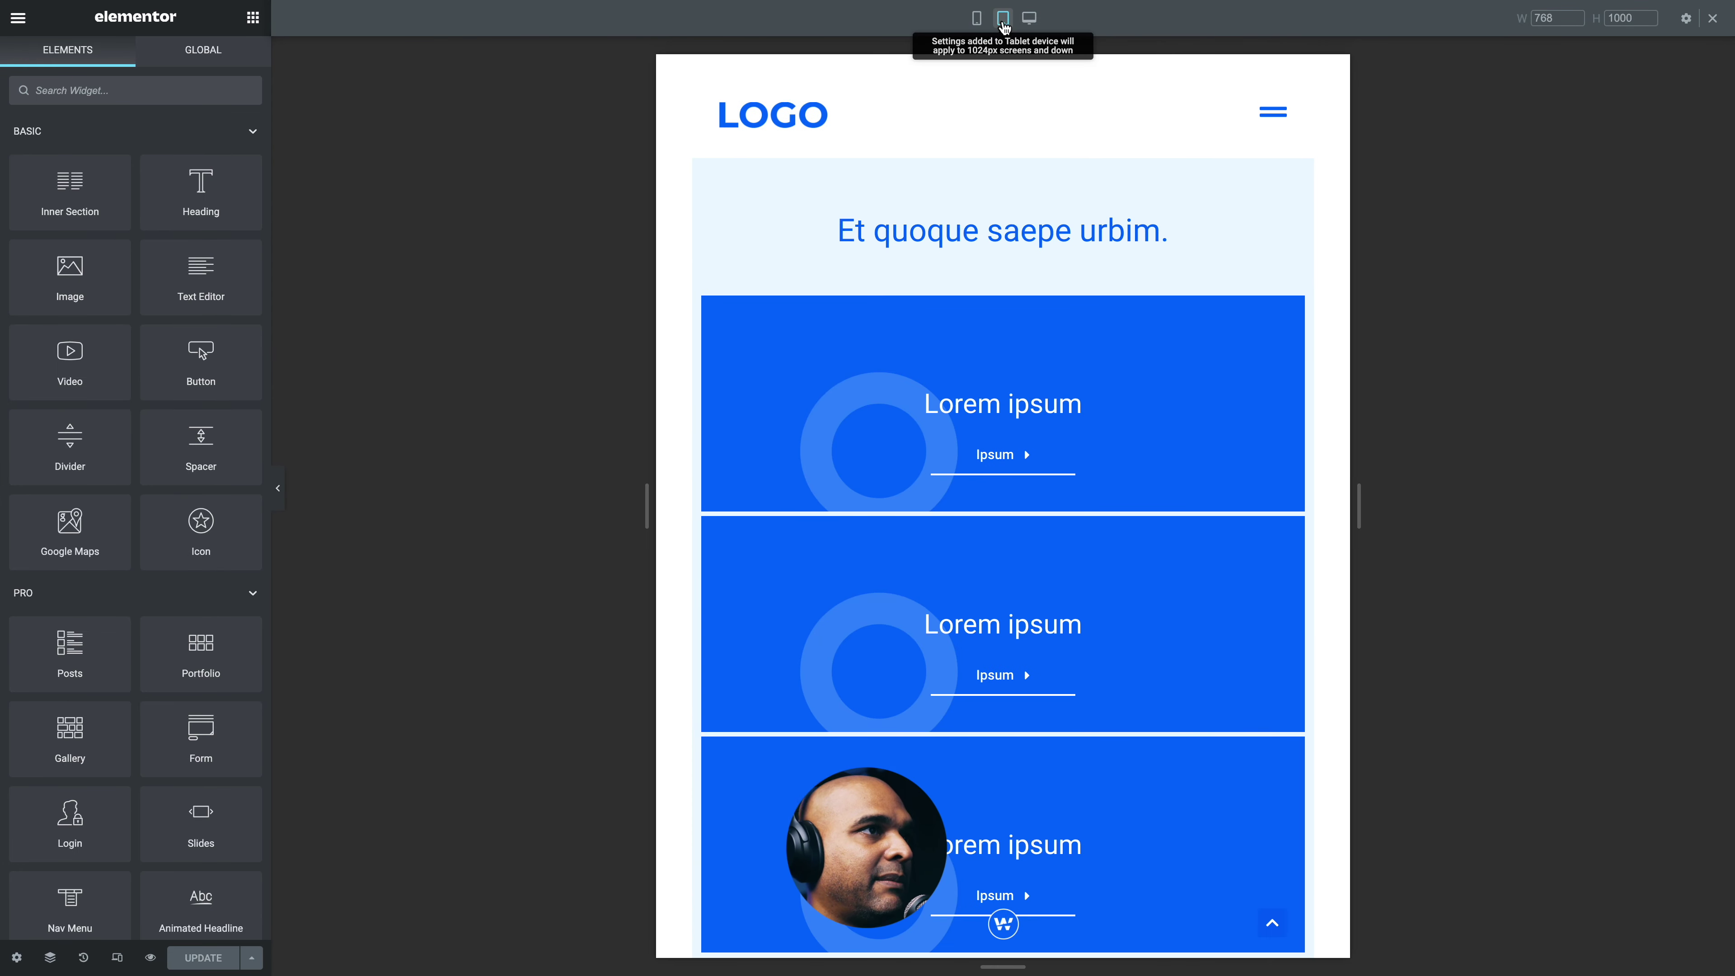
scroll(1034, 275, "down", 10)
scroll(1033, 275, "up", 10)
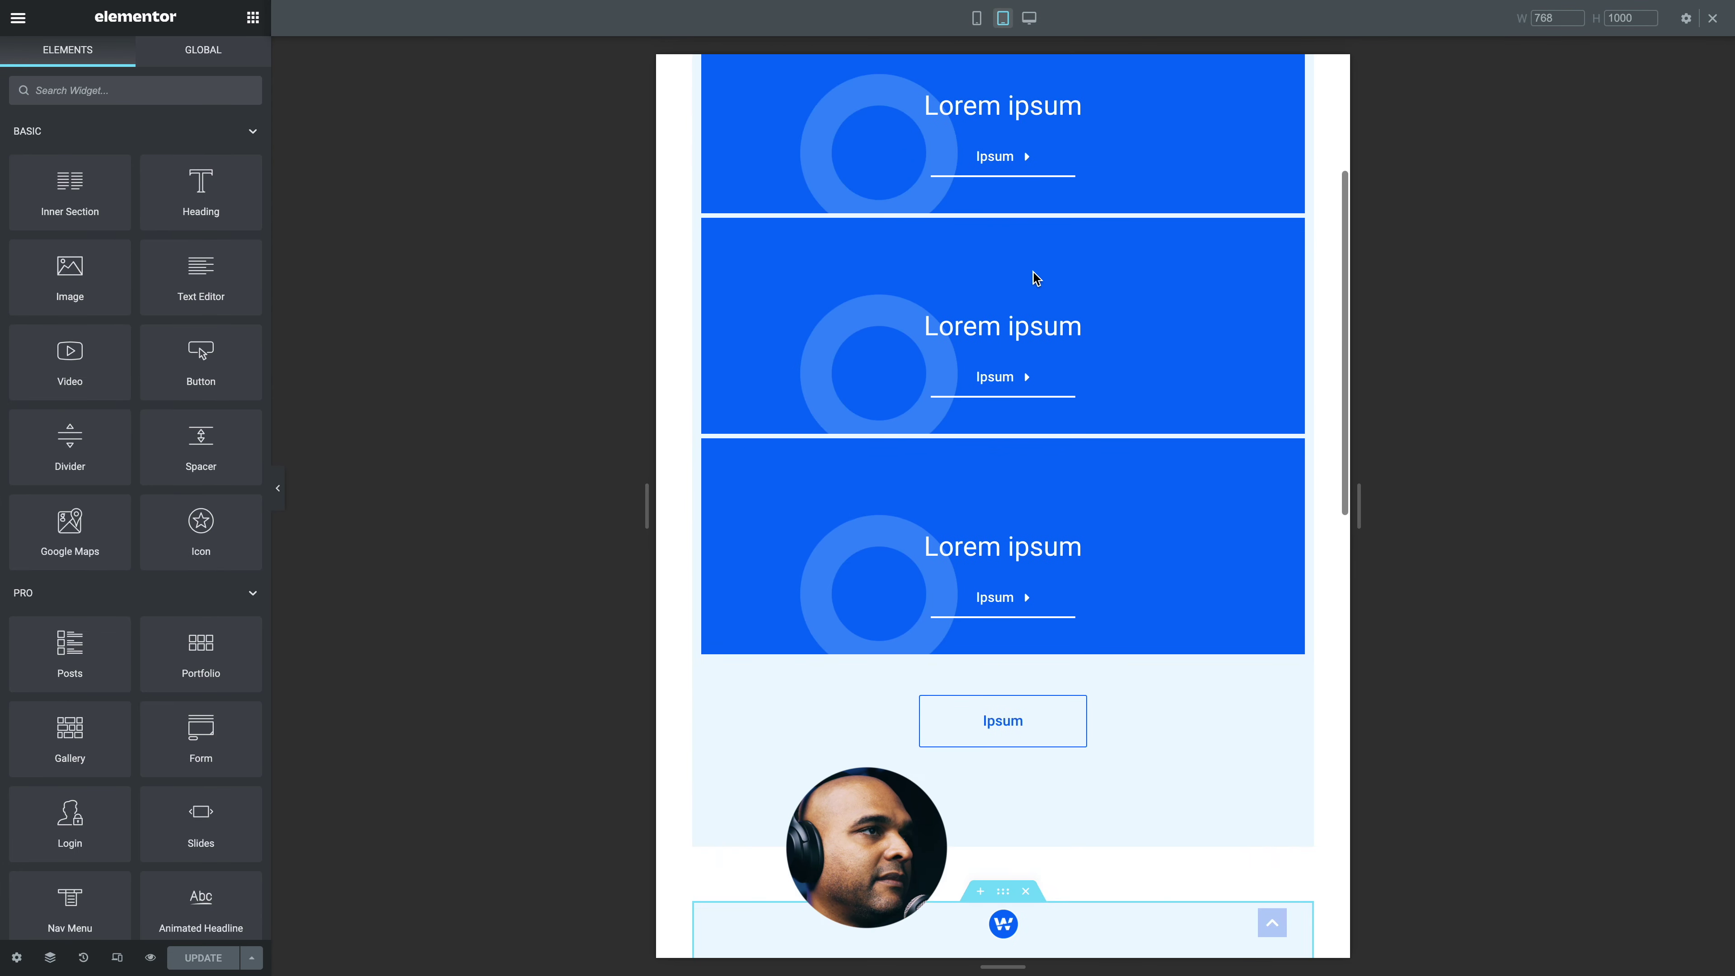
left_click(1028, 18)
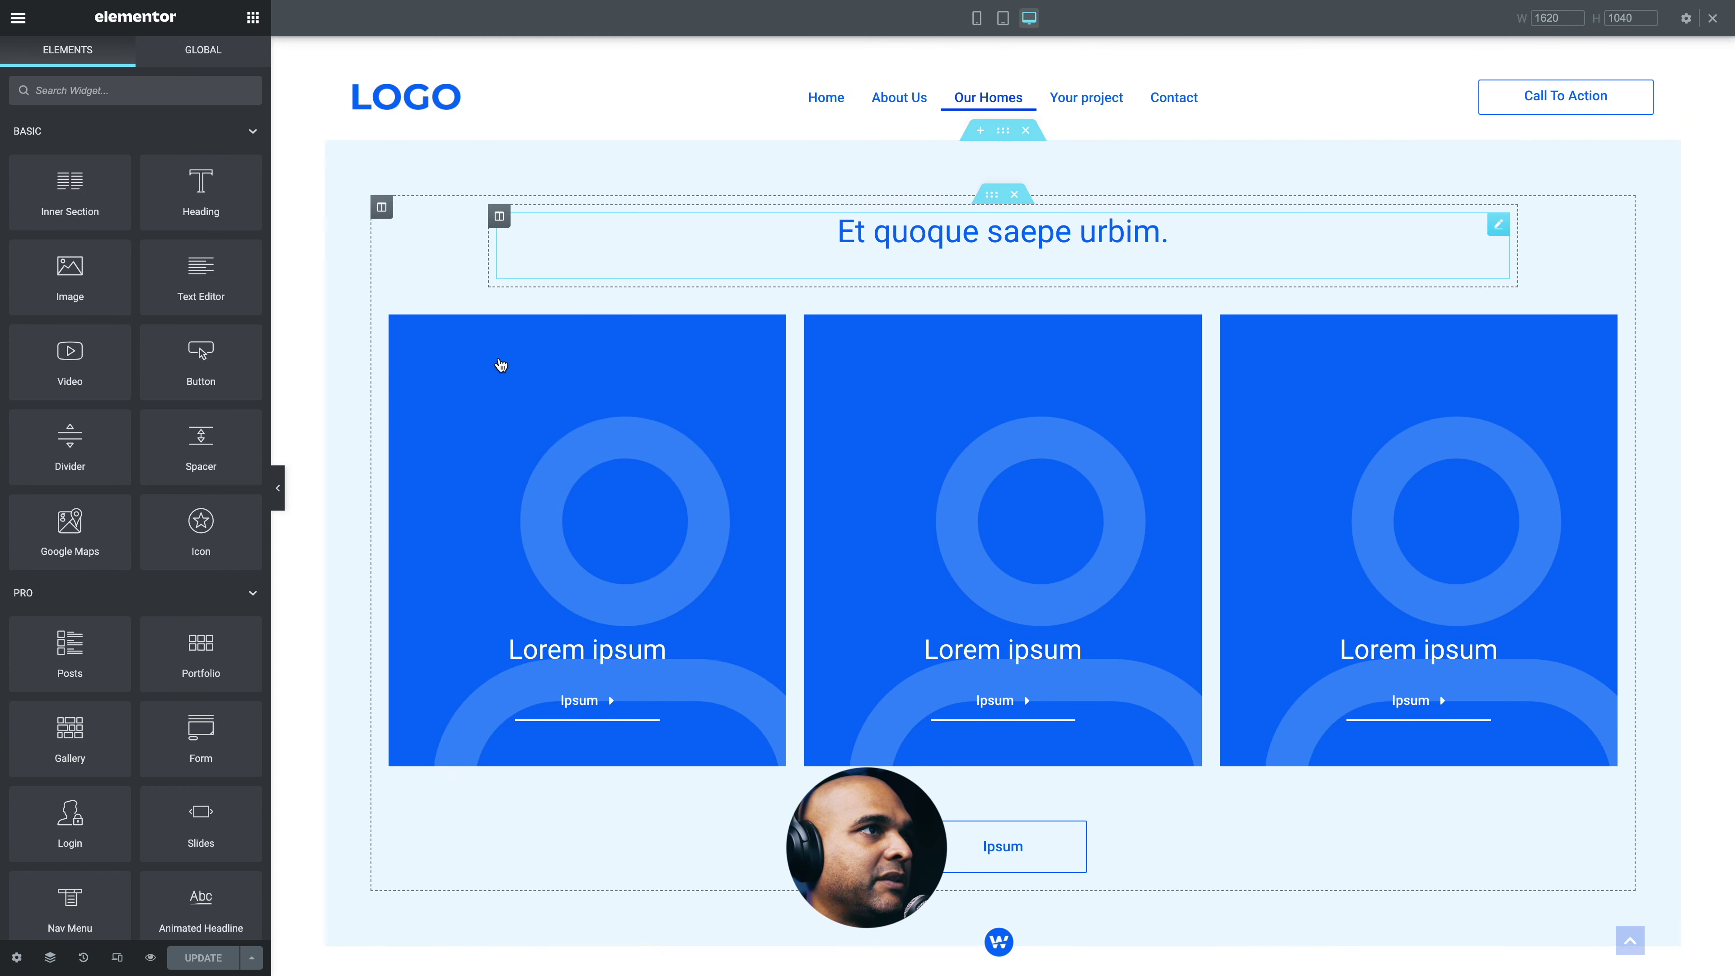
- Collapse the editing panel to preview the blue 'Lorem Ipsum quoque' section full width
left_click(279, 490)
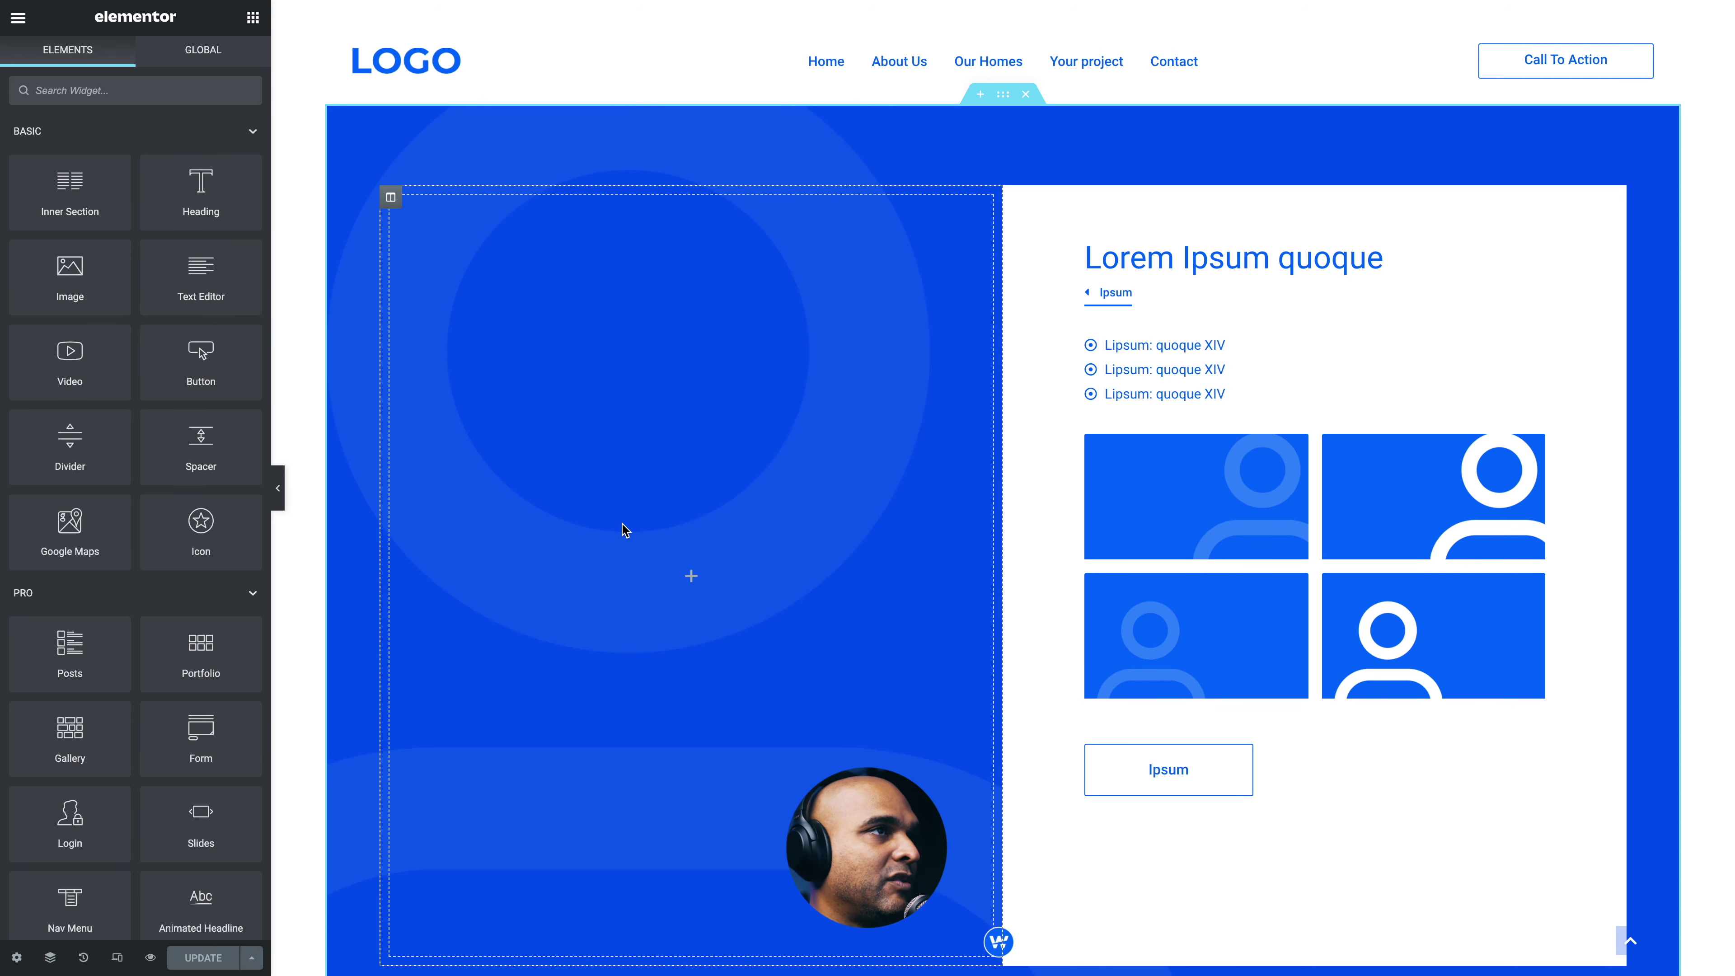
scroll(1140, 562, "down", 4)
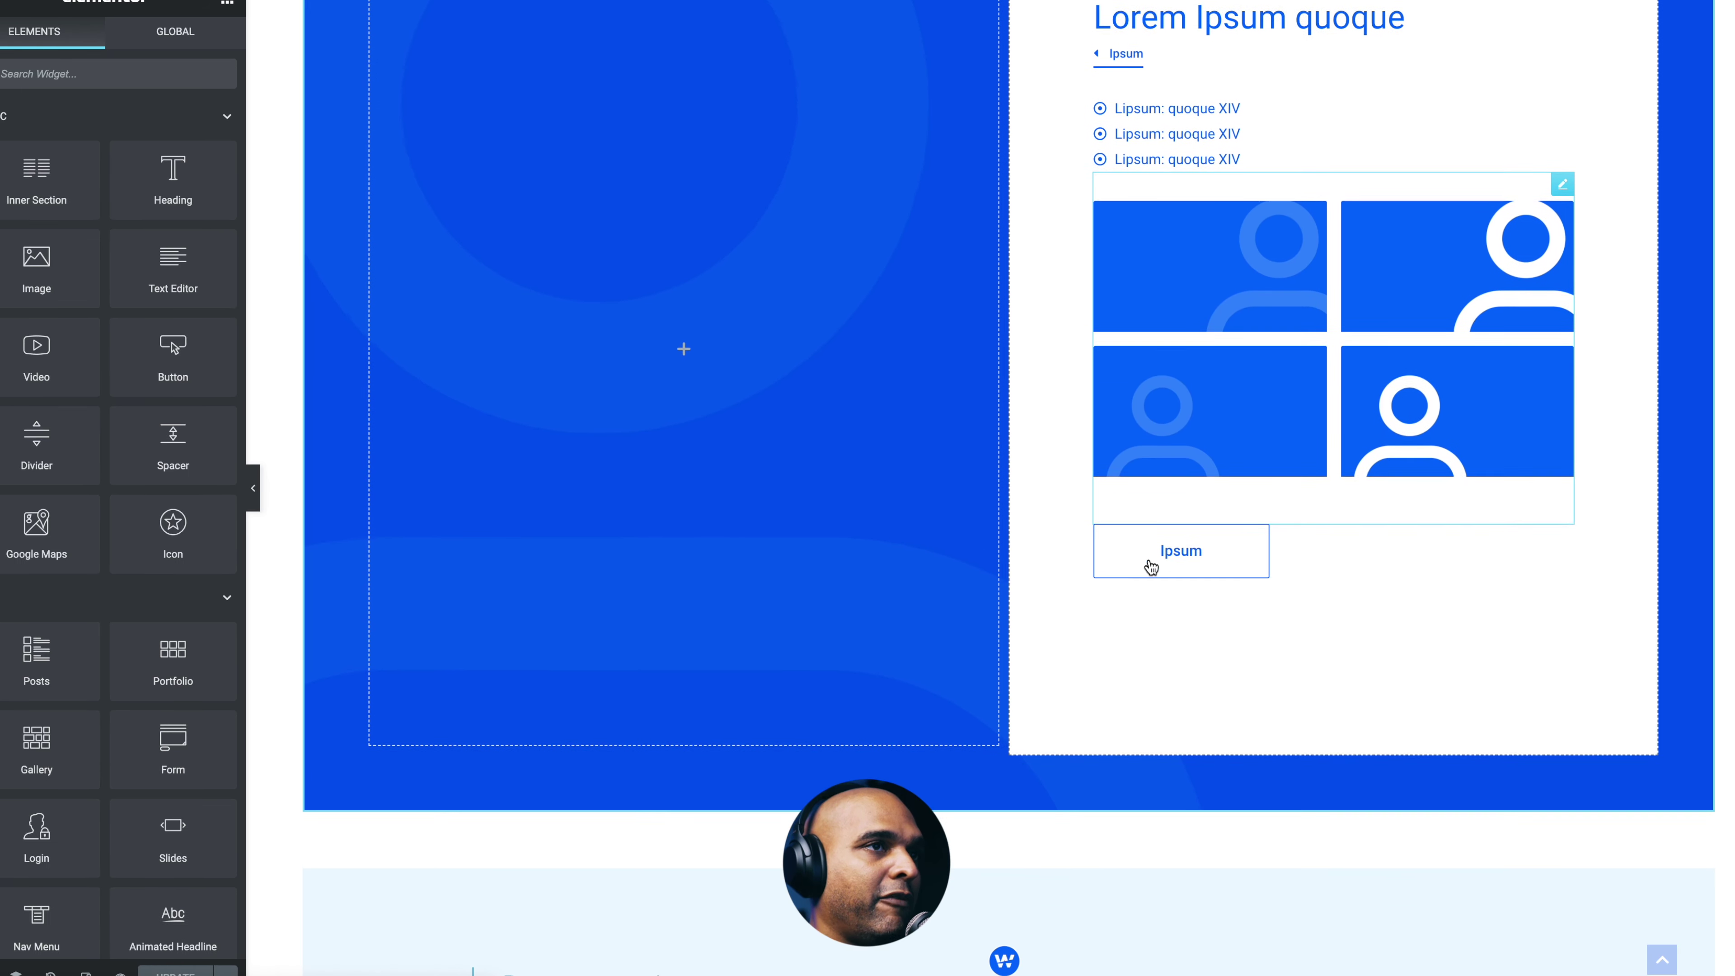
scroll(1149, 565, "up", 3)
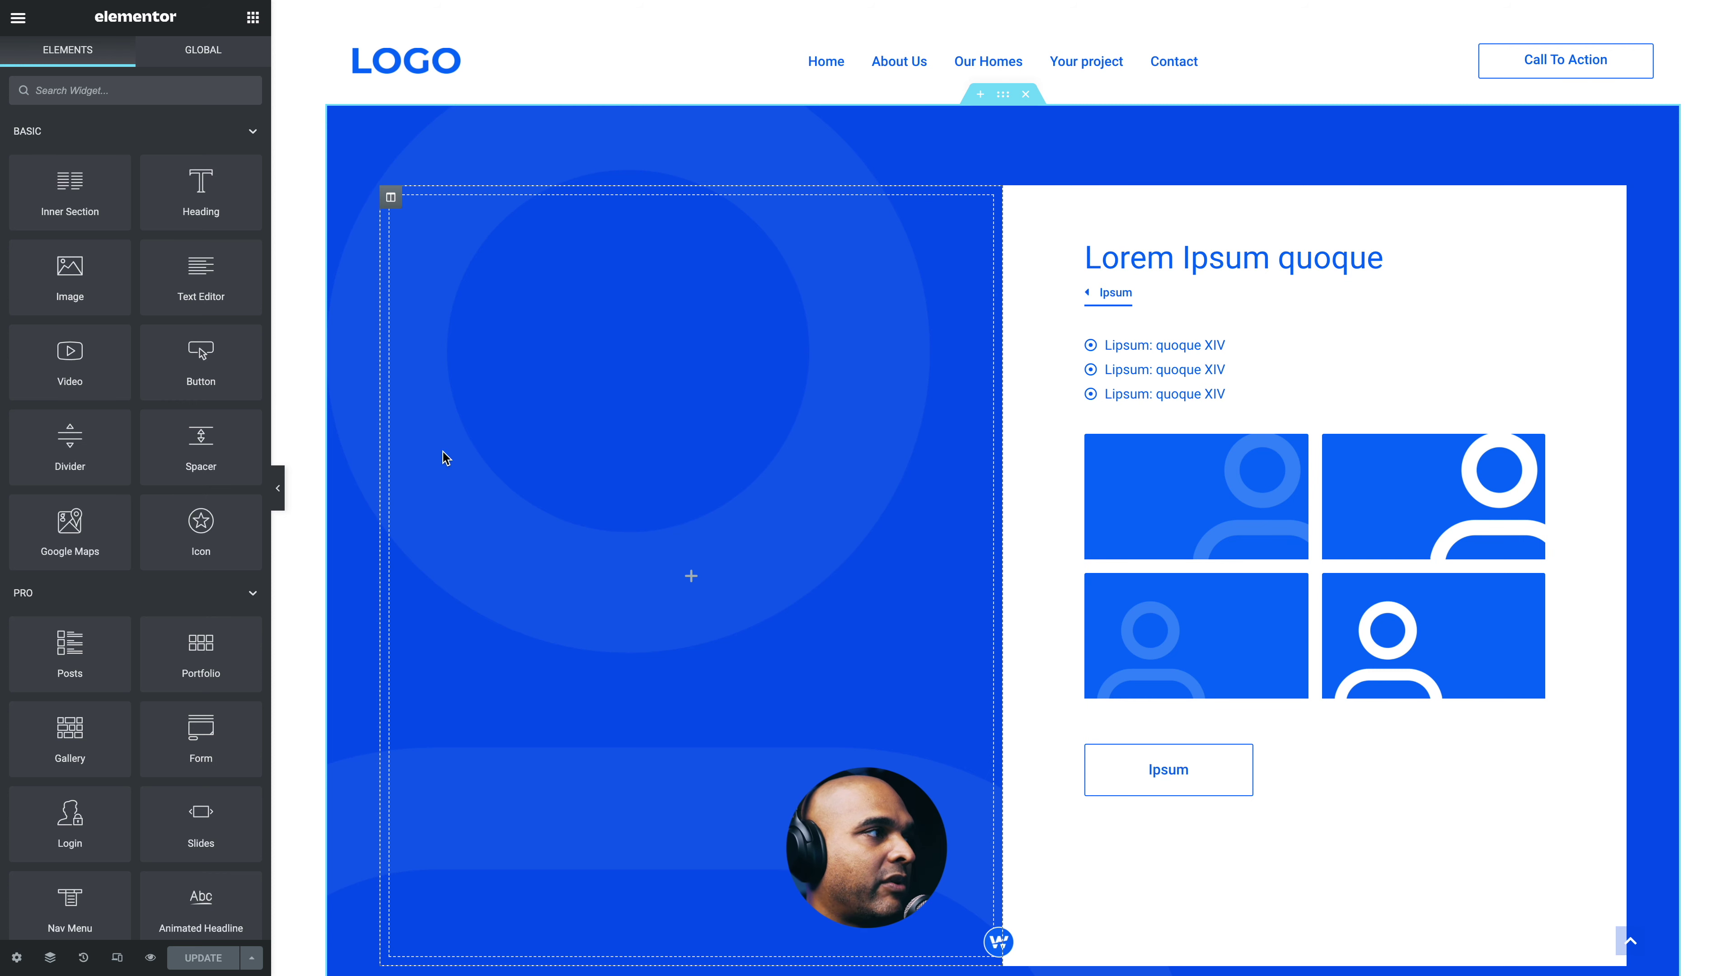
- Hide the editing panel and look over the page at full width
left_click(277, 489)
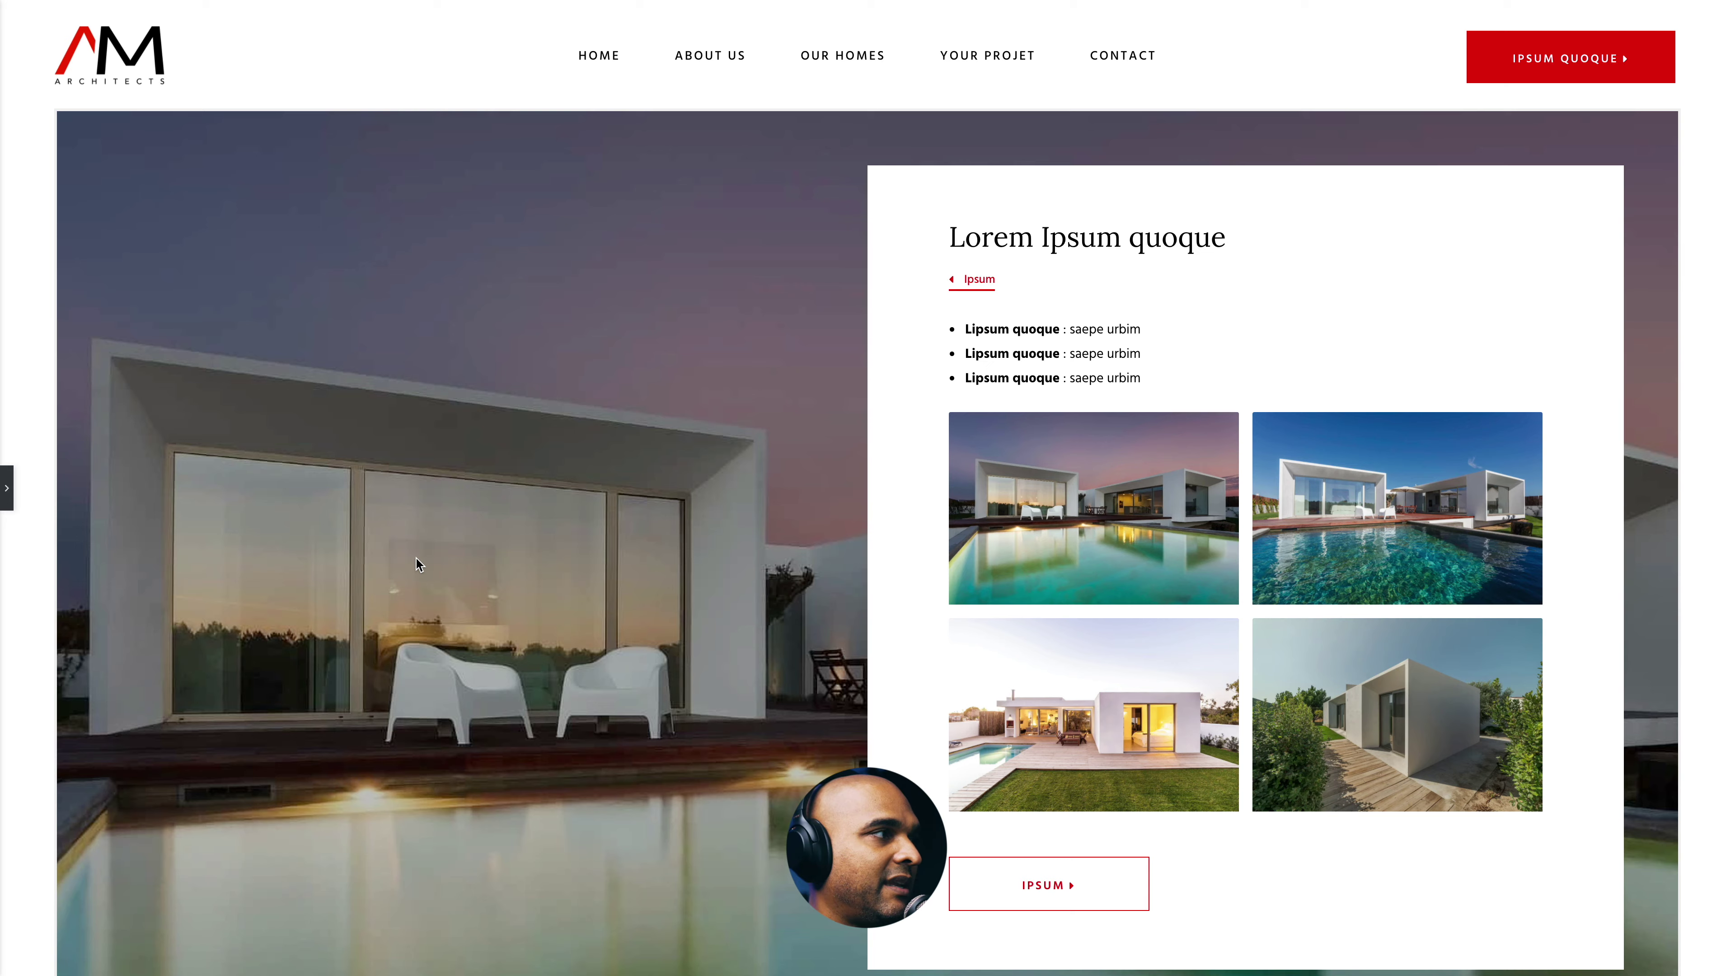
scroll(416, 557, "down", 2)
scroll(417, 557, "up", 2)
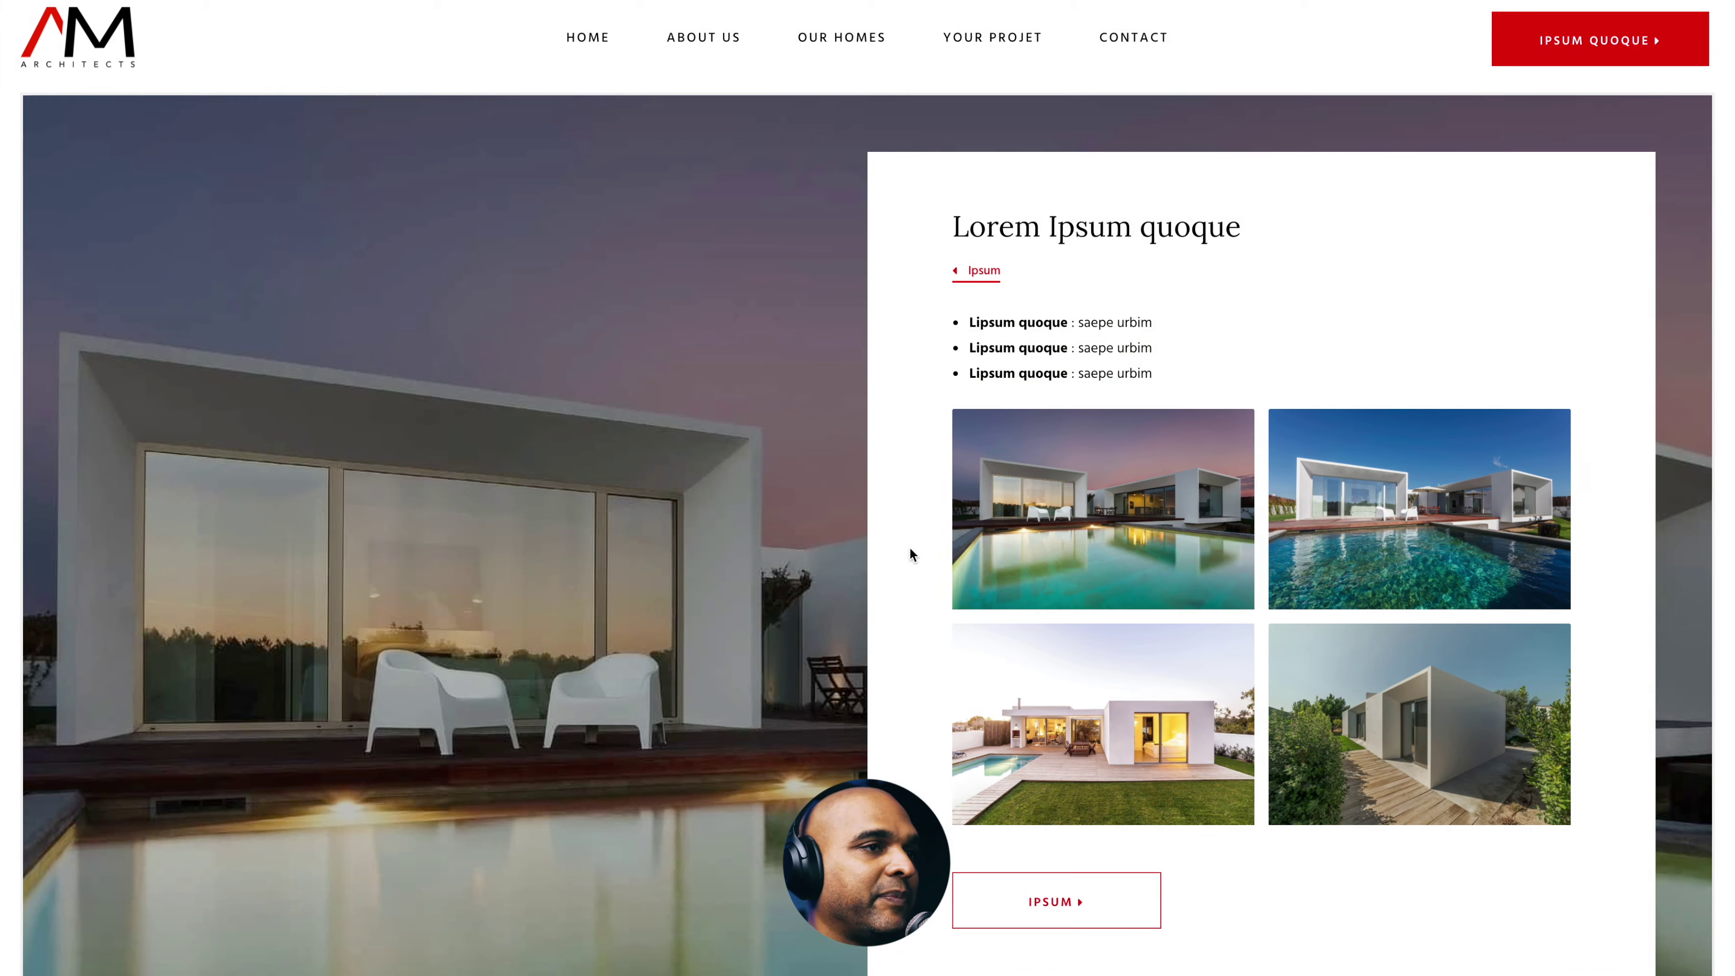
- View all four gallery images in the lightbox, close it, and expand the first accordion question
left_click(1036, 525)
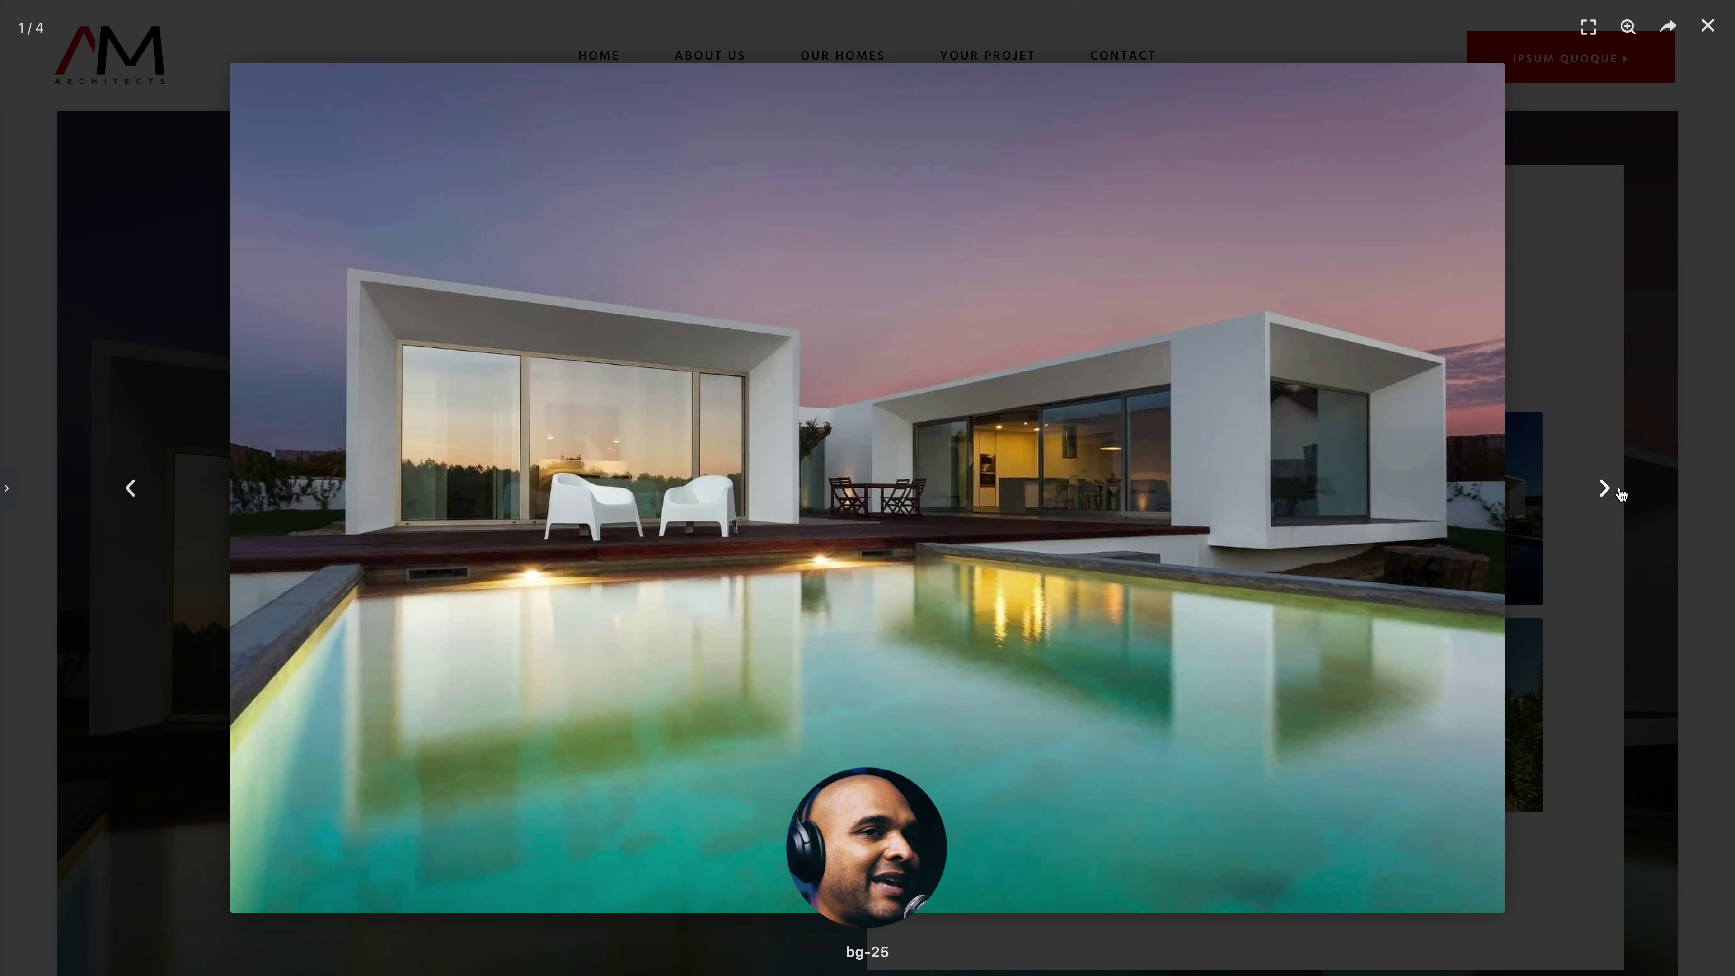
left_click(1604, 488)
left_click(1604, 489)
left_click(1605, 489)
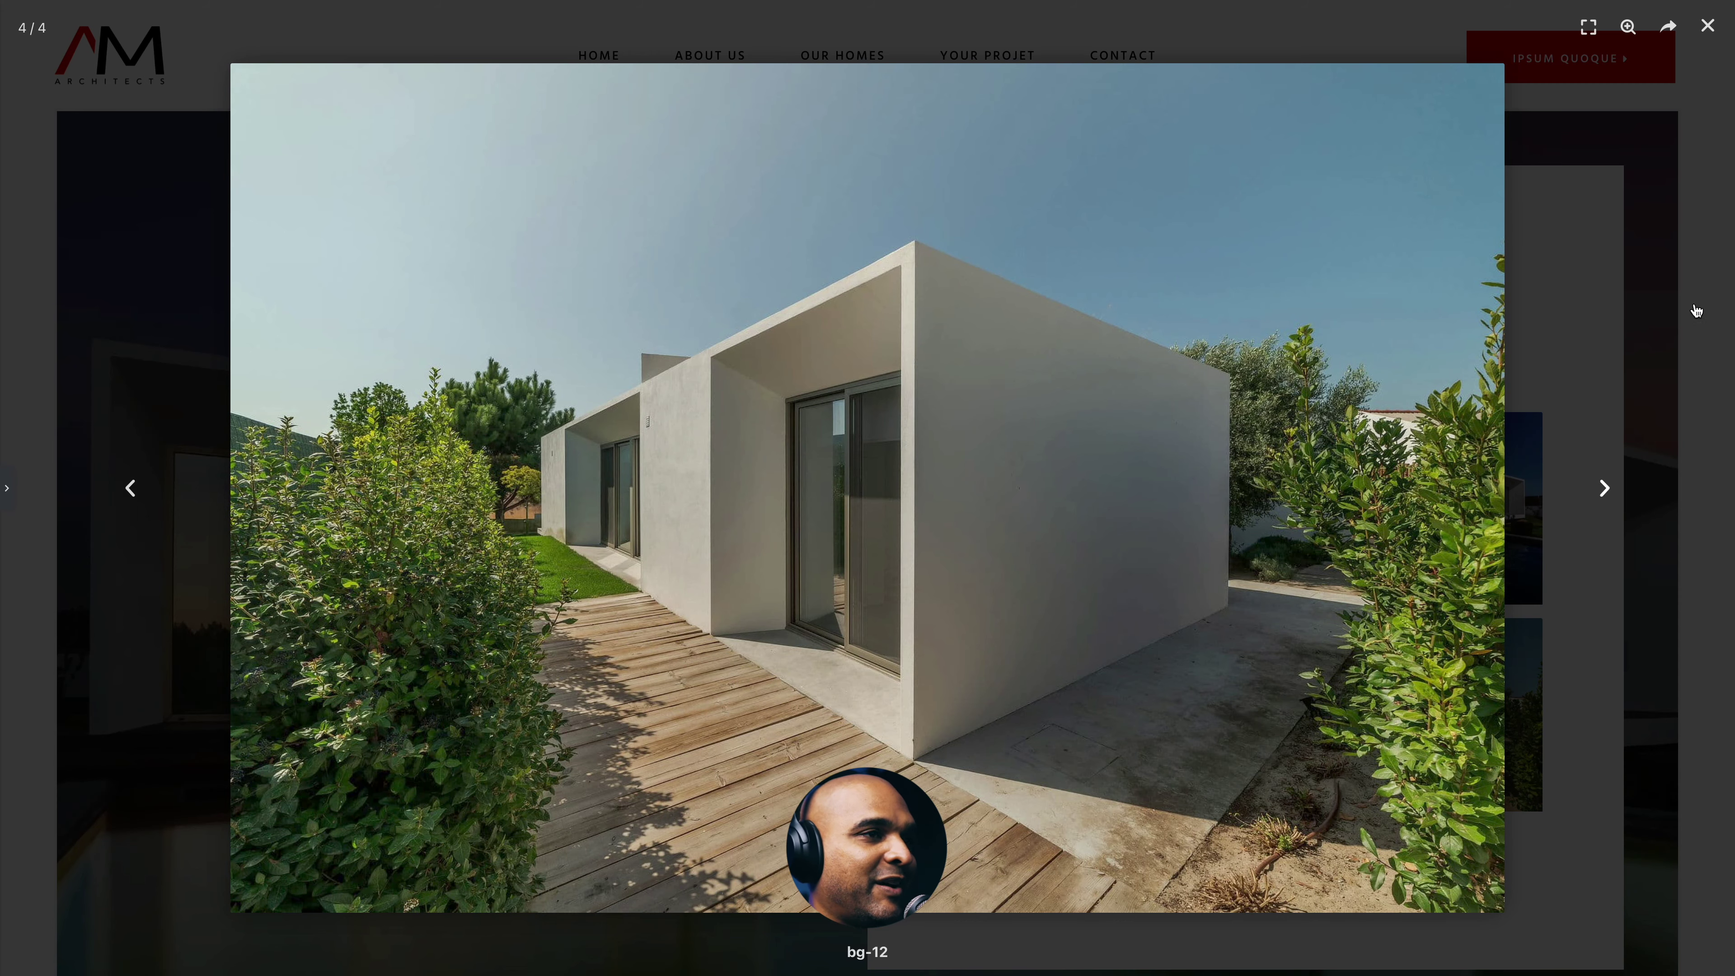
left_click(1706, 27)
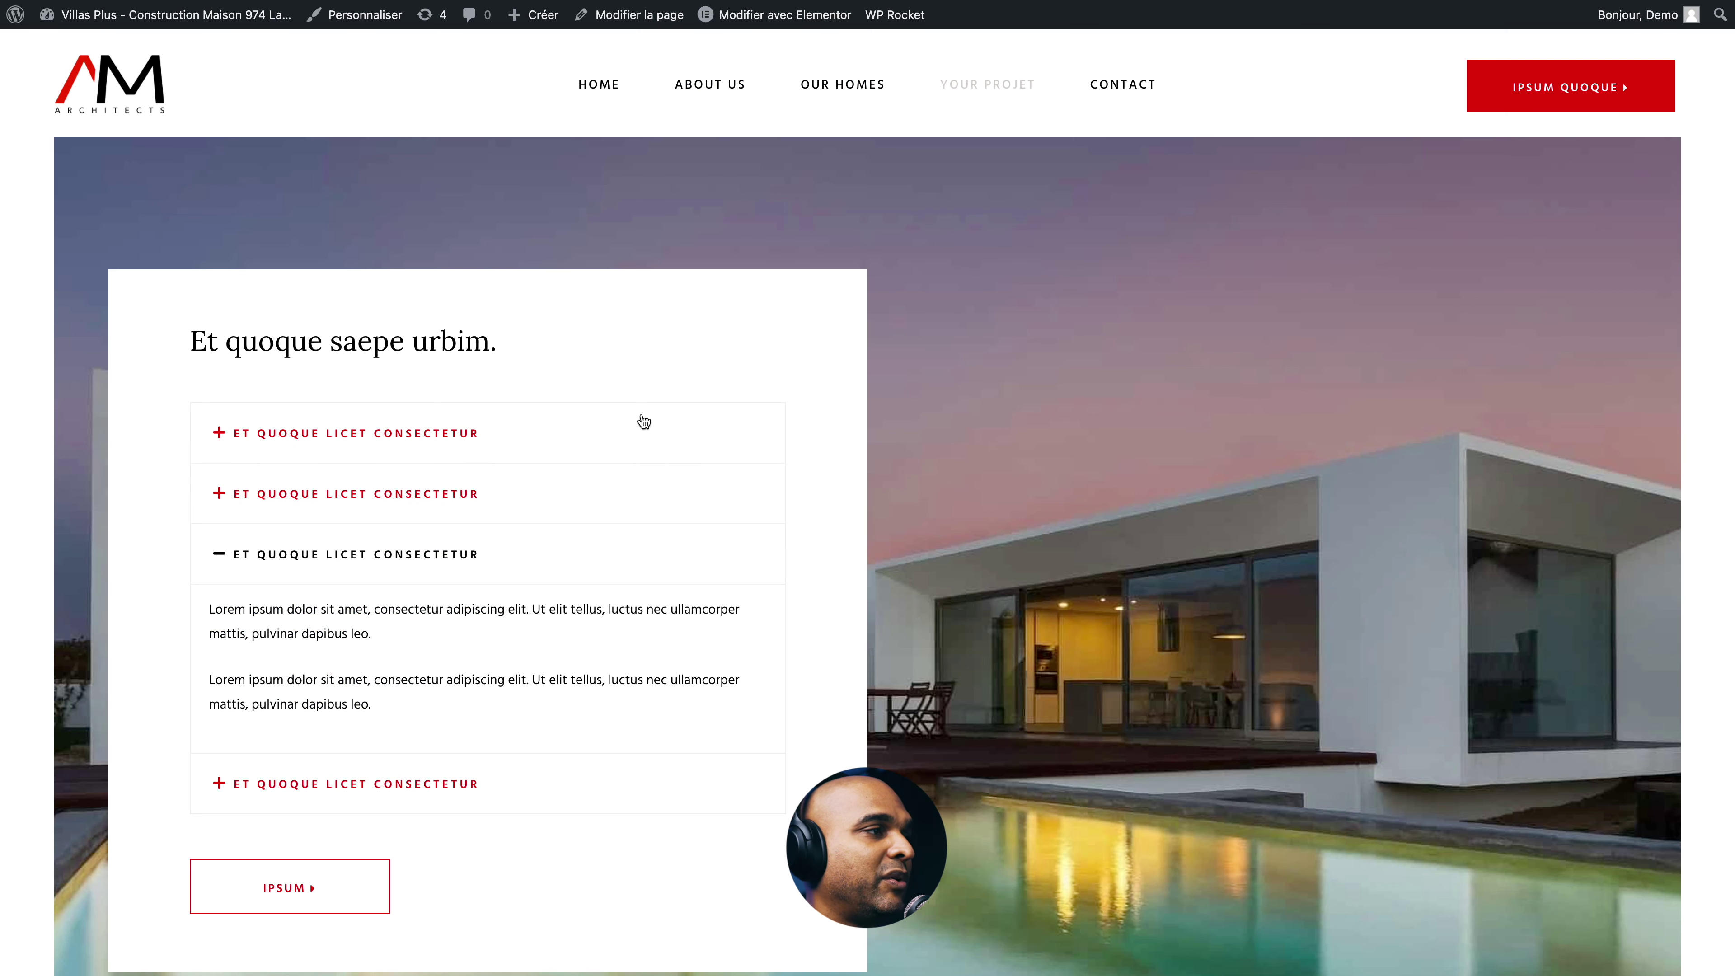
left_click(639, 425)
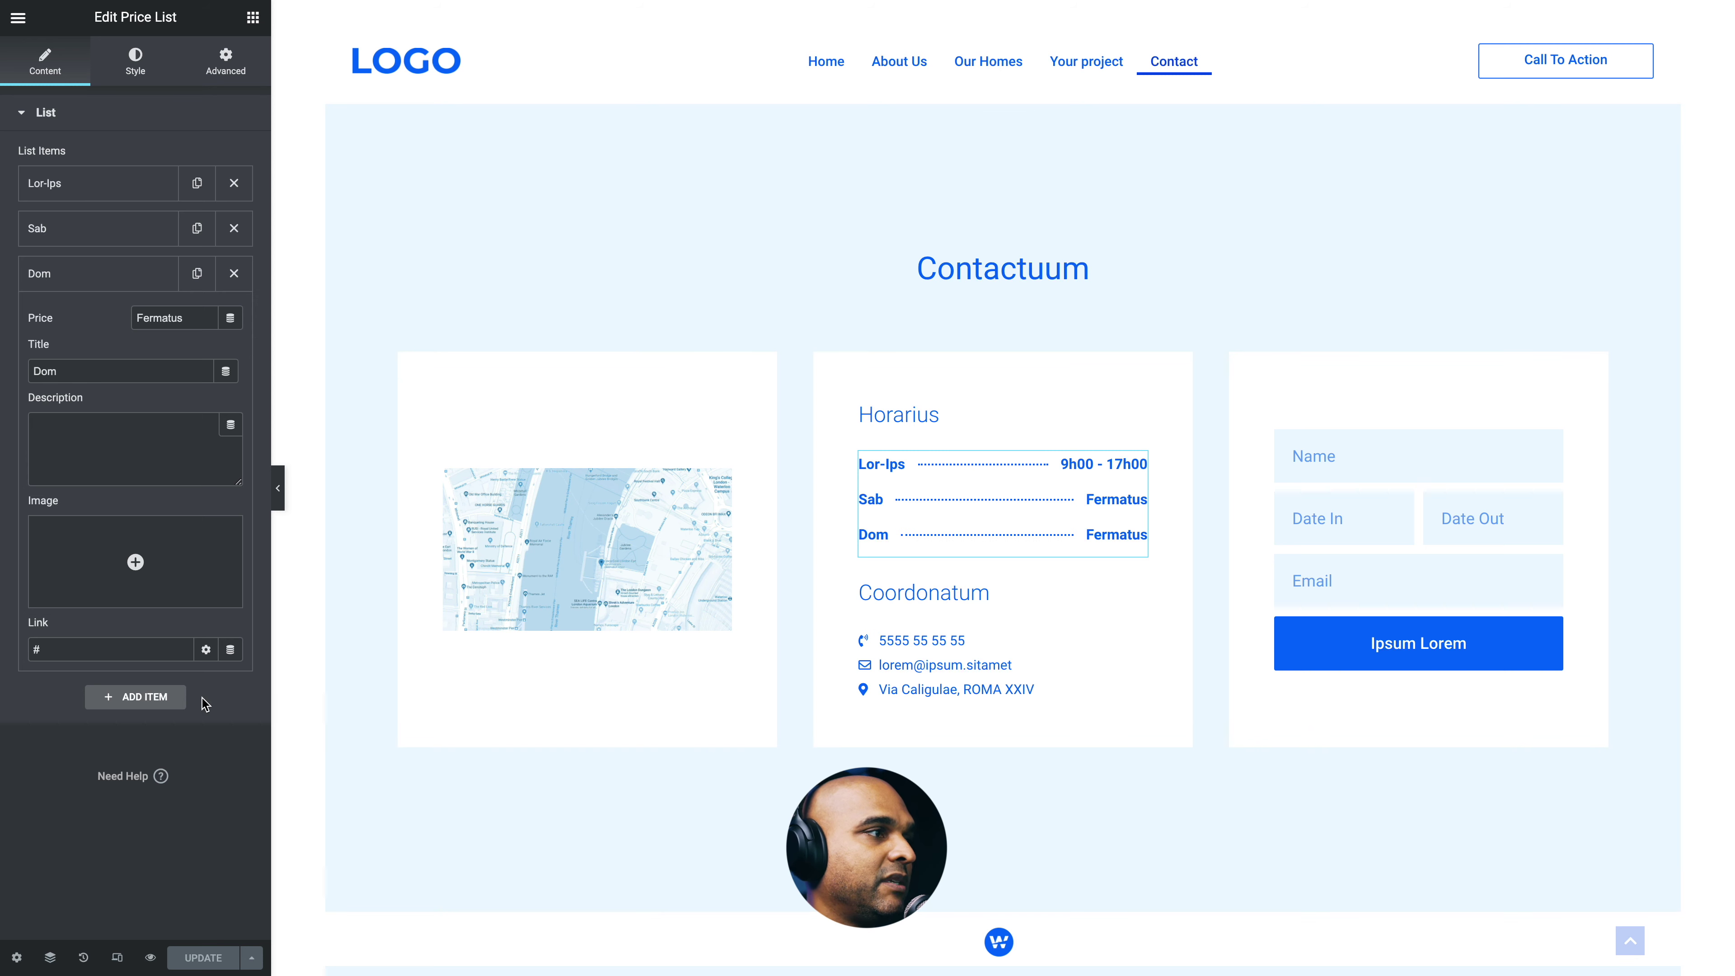
- Check the Contact page at mobile and tablet widths, then return to desktop and leave responsive mode
left_click(117, 957)
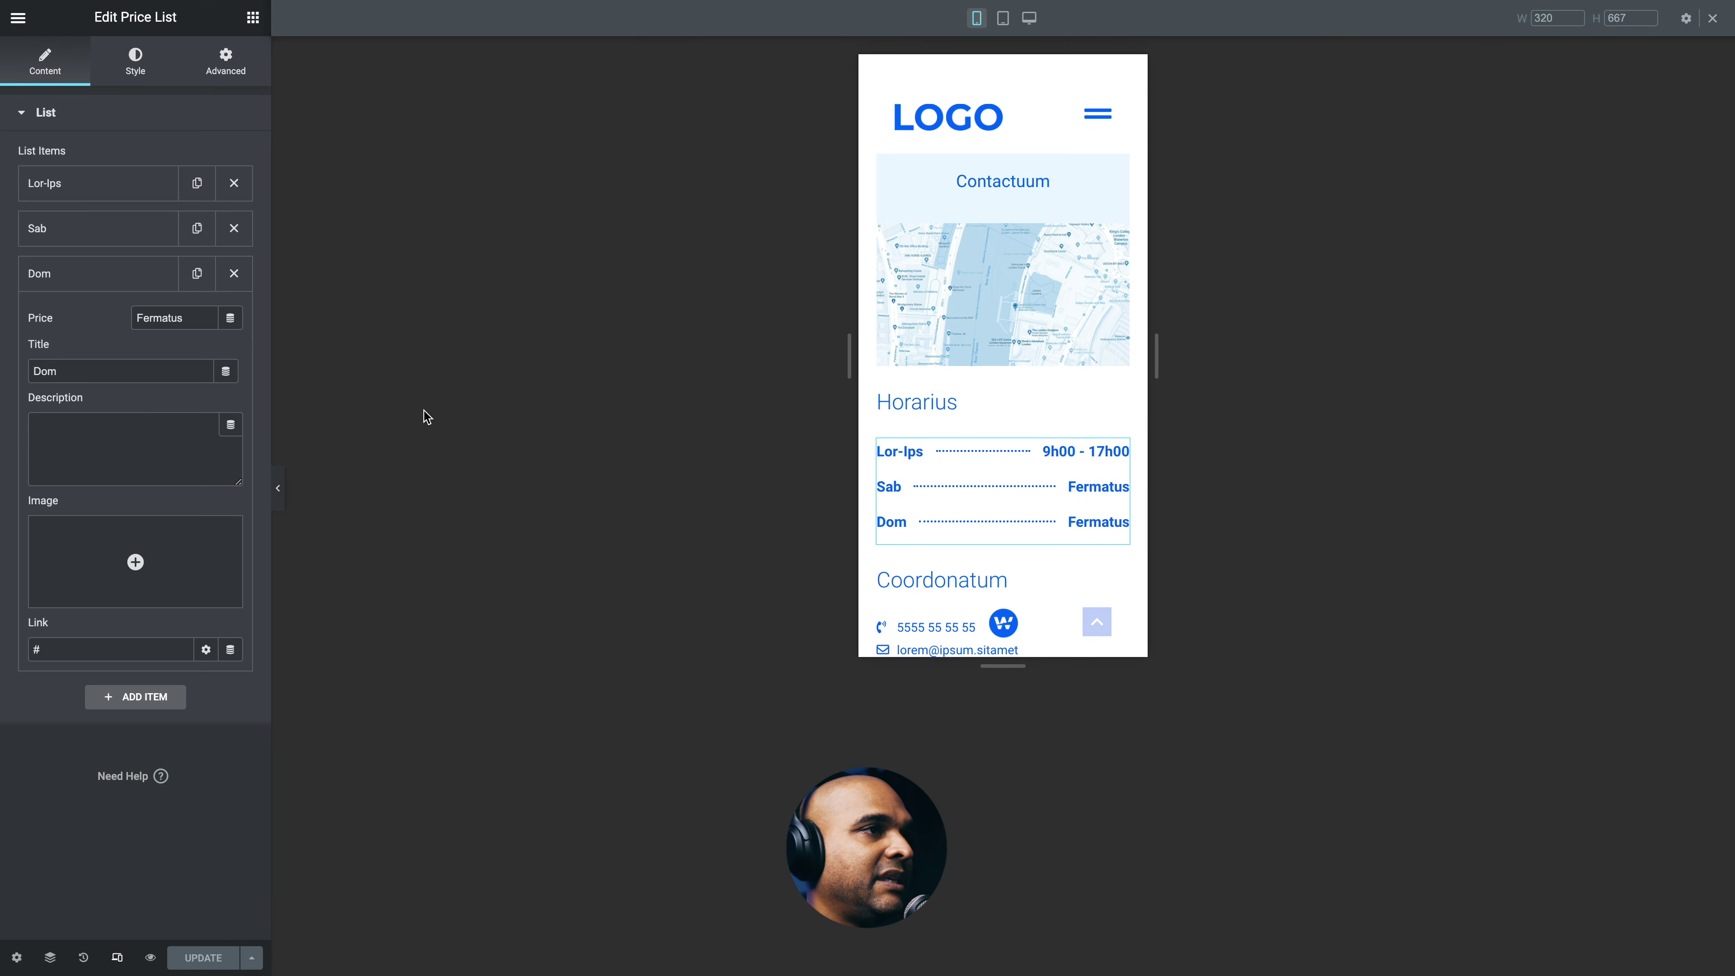
left_click(278, 501)
scroll(836, 492, "down", 10)
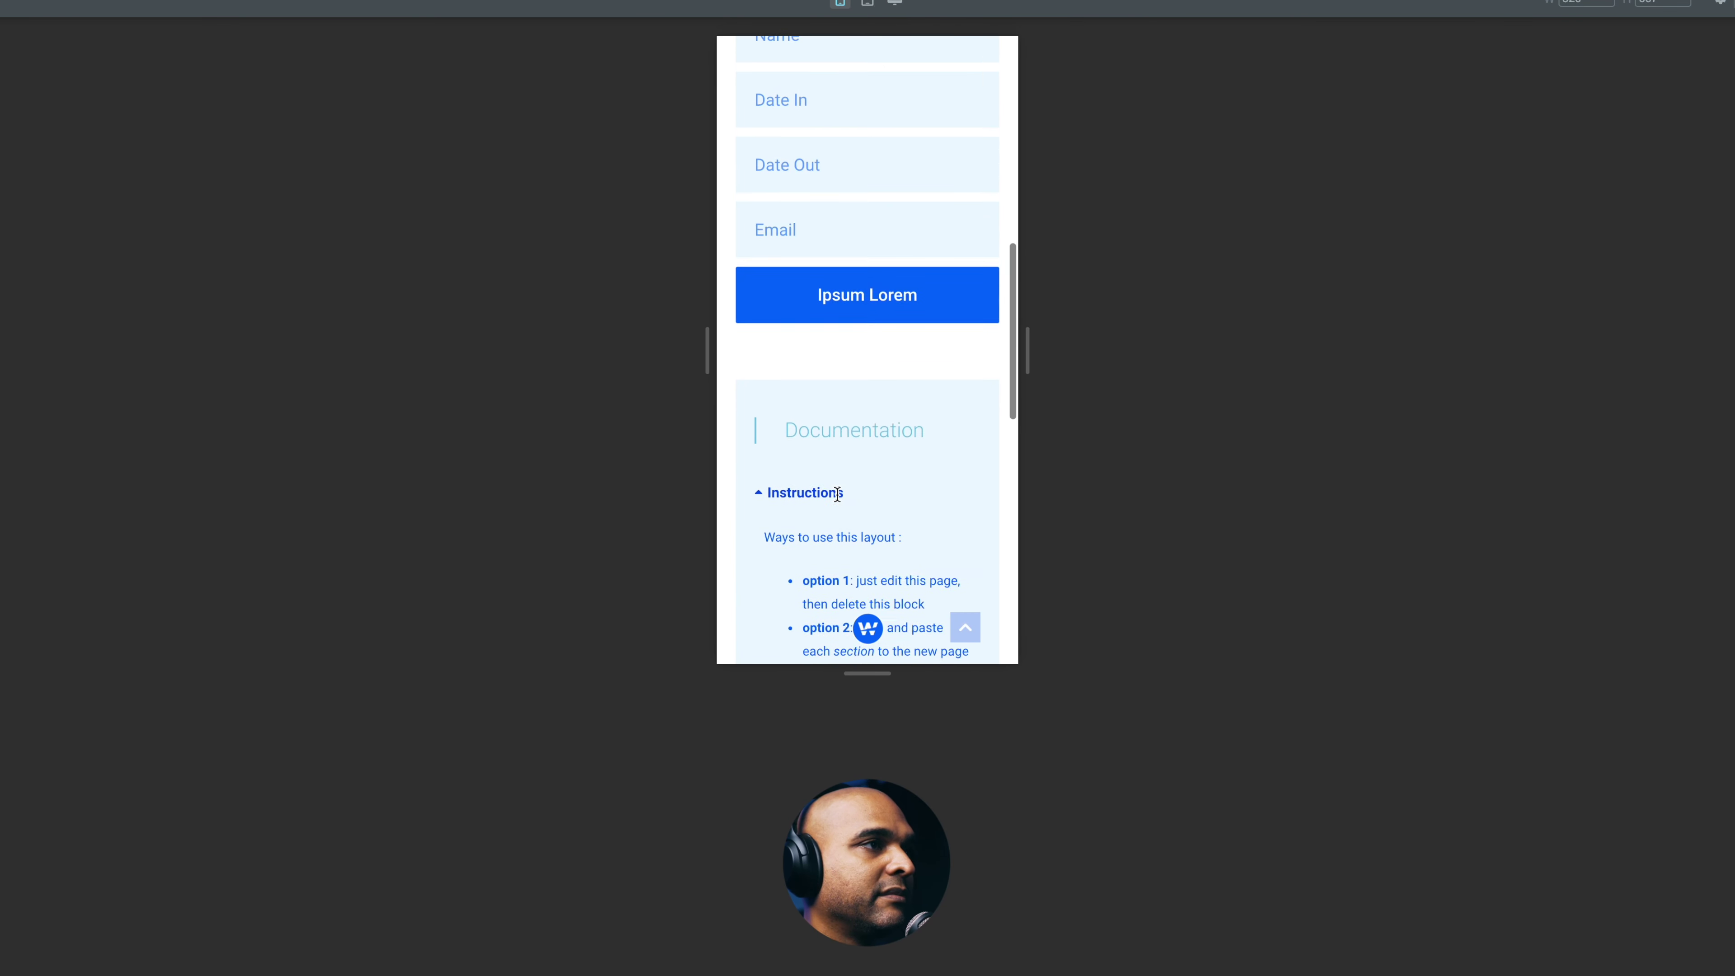
scroll(837, 493, "up", 5)
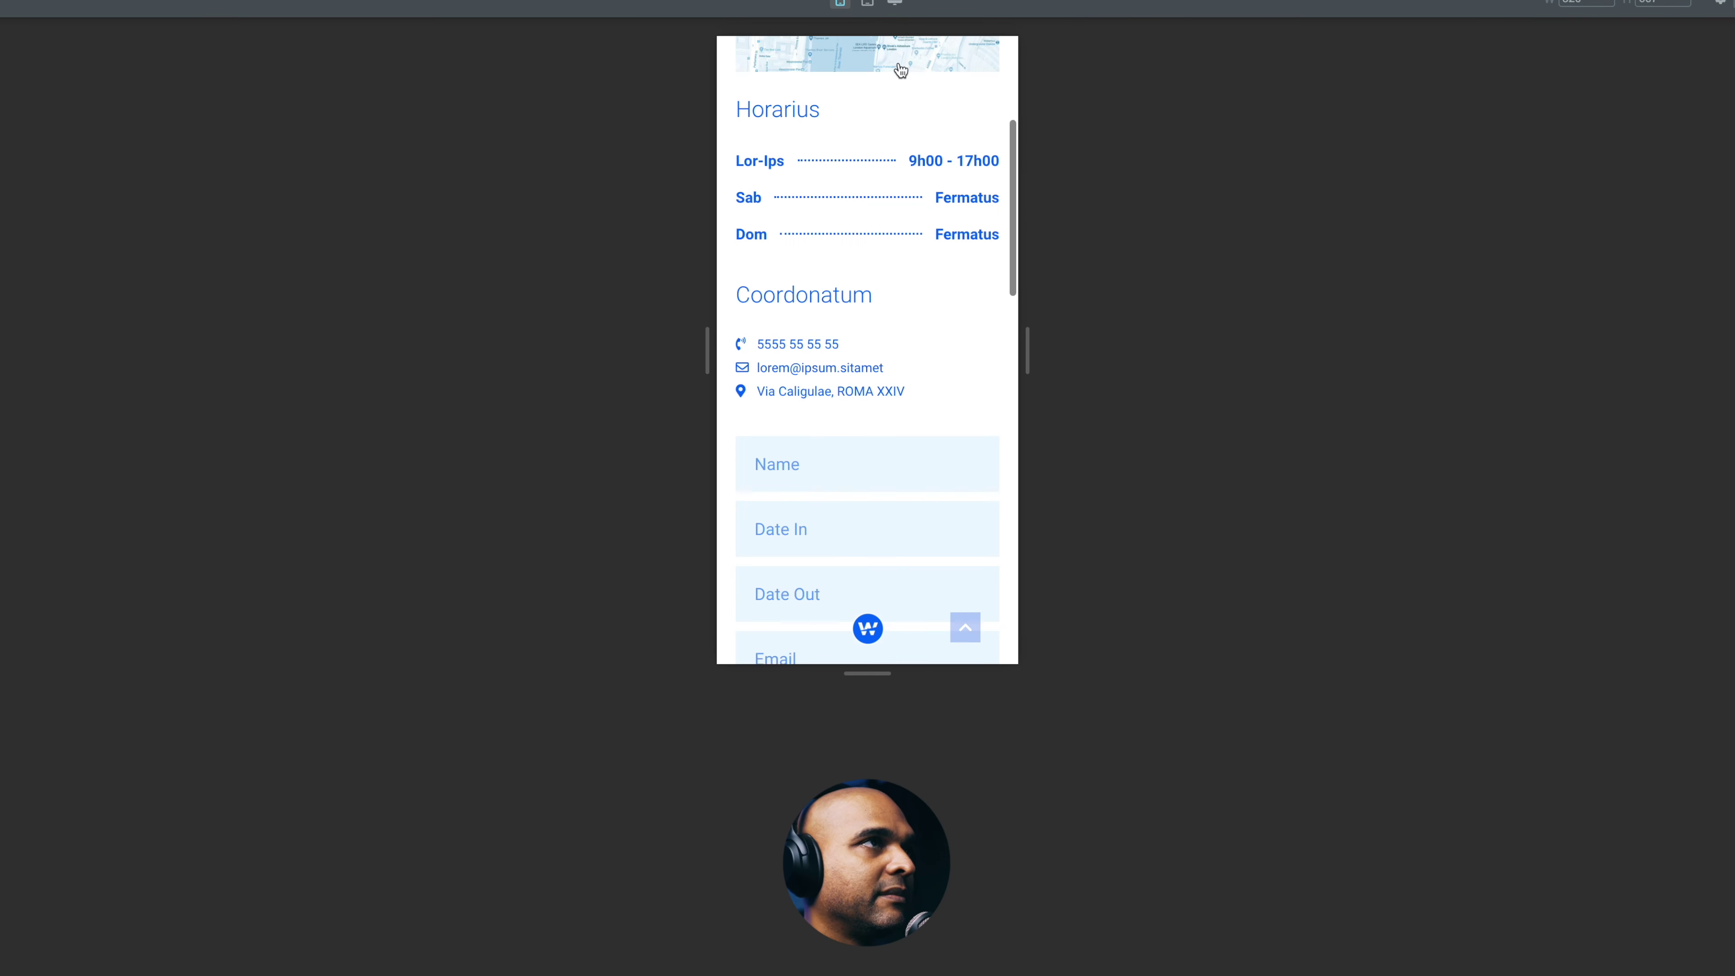
left_click(867, 4)
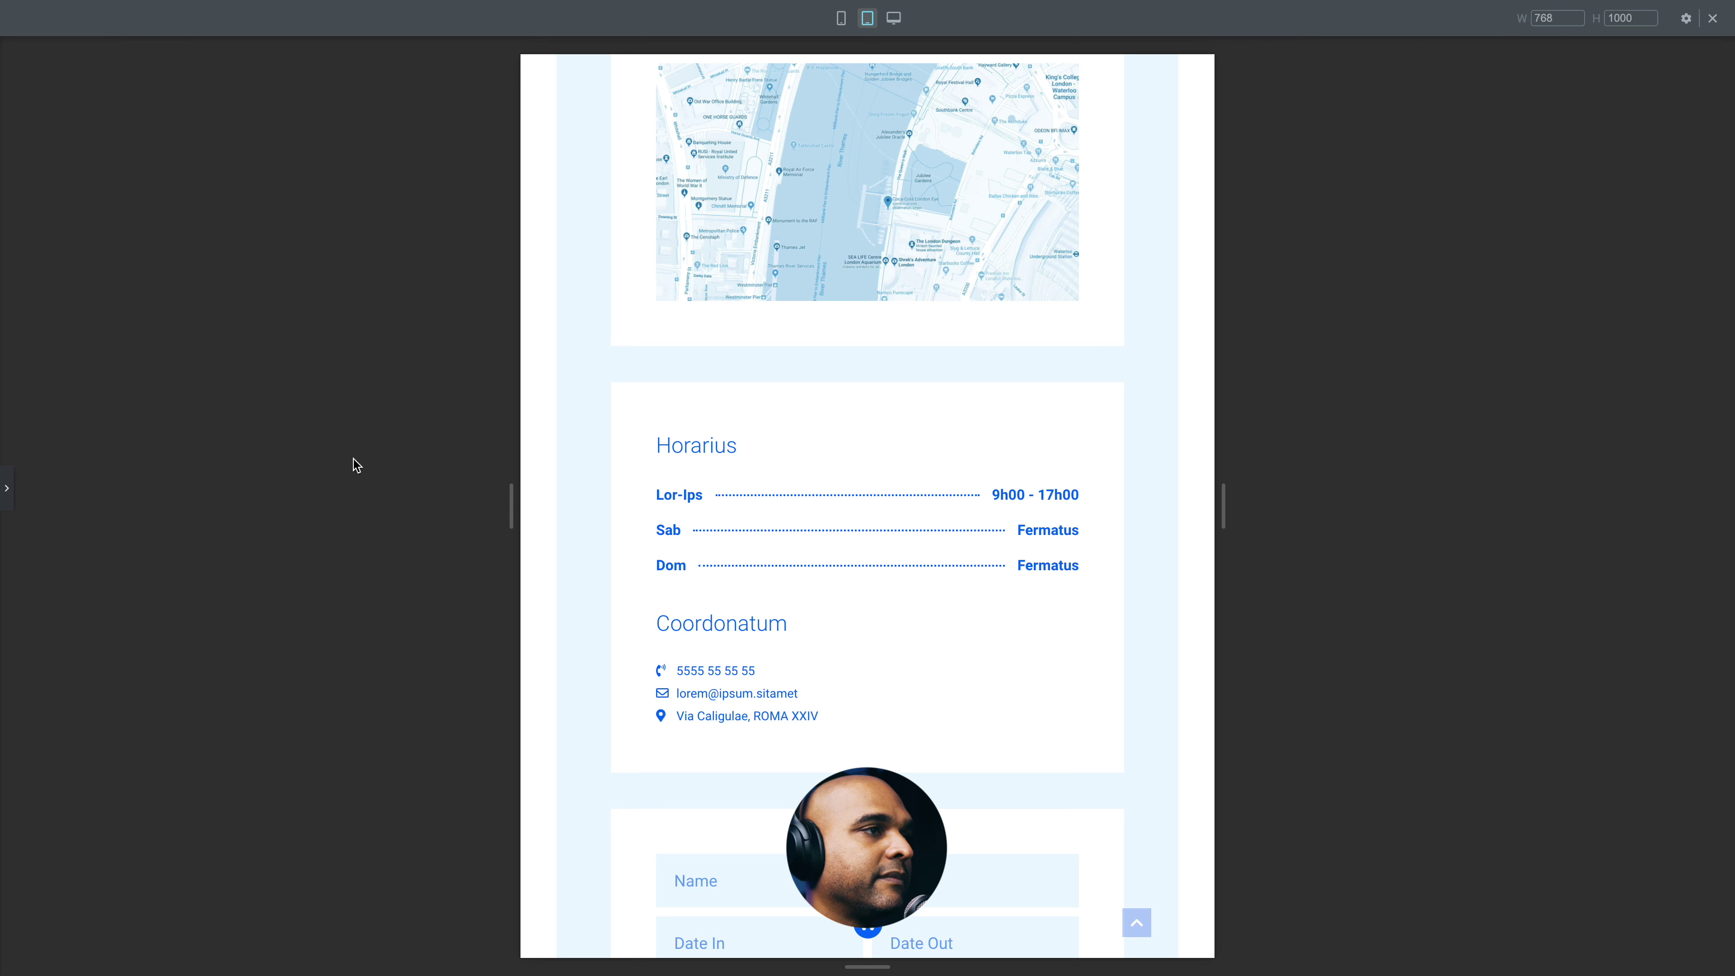
left_click(893, 18)
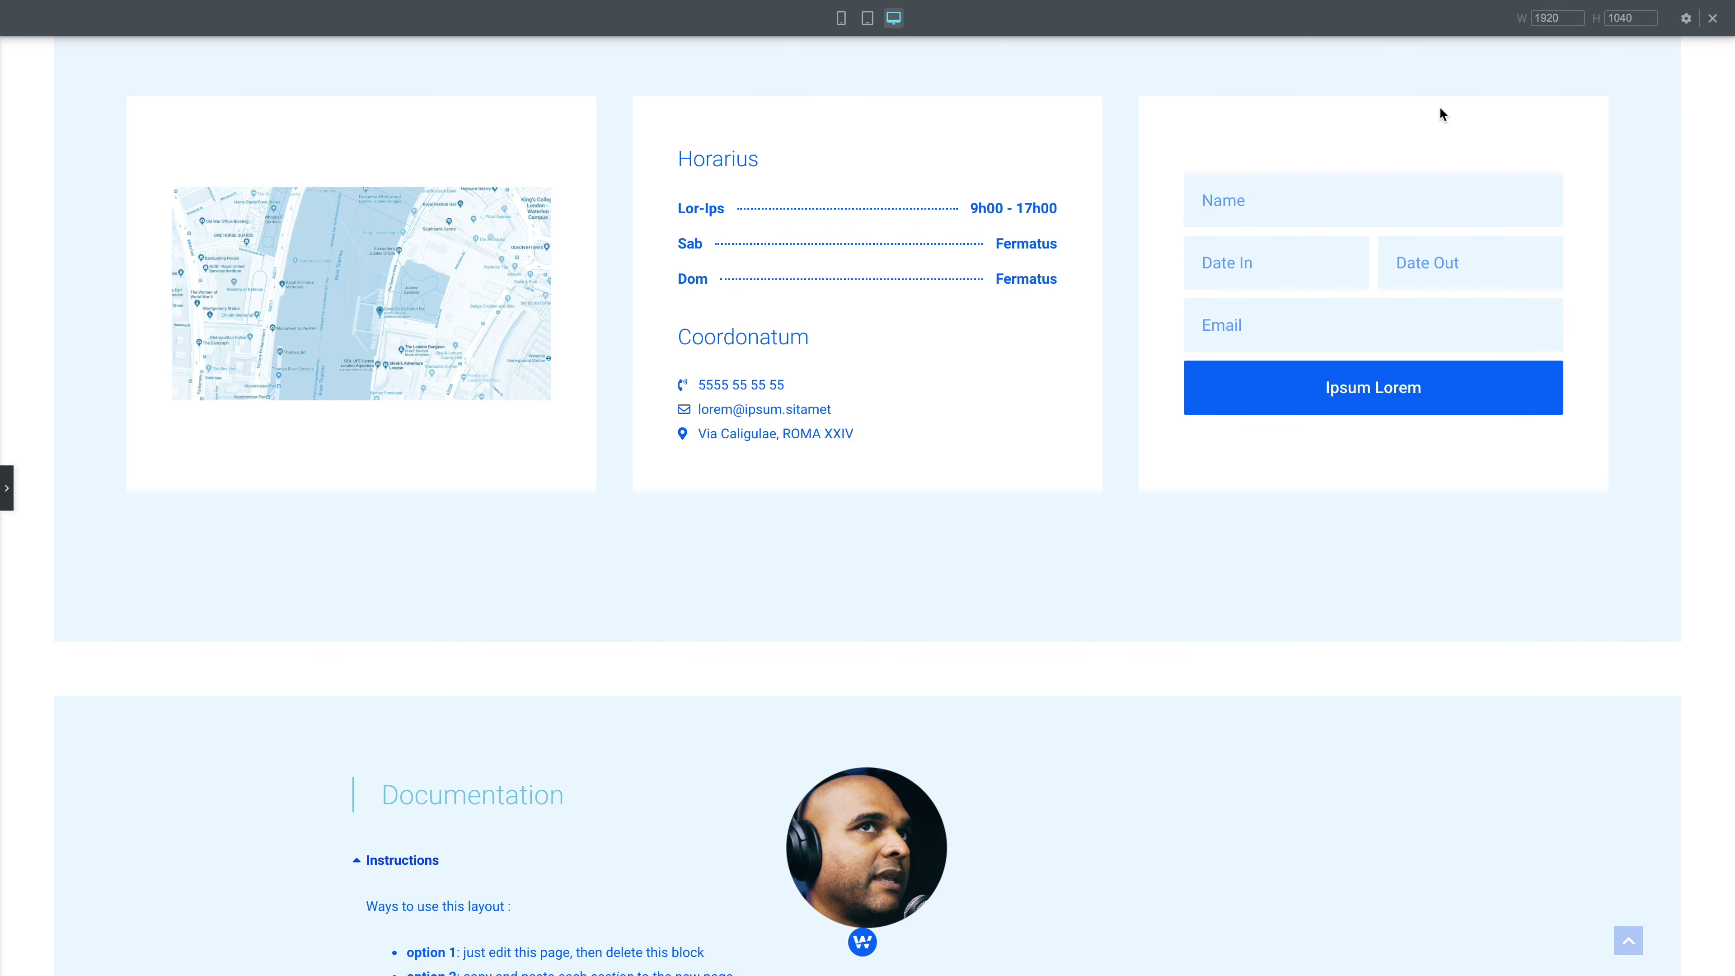
left_click(1712, 19)
scroll(799, 265, "up", 4)
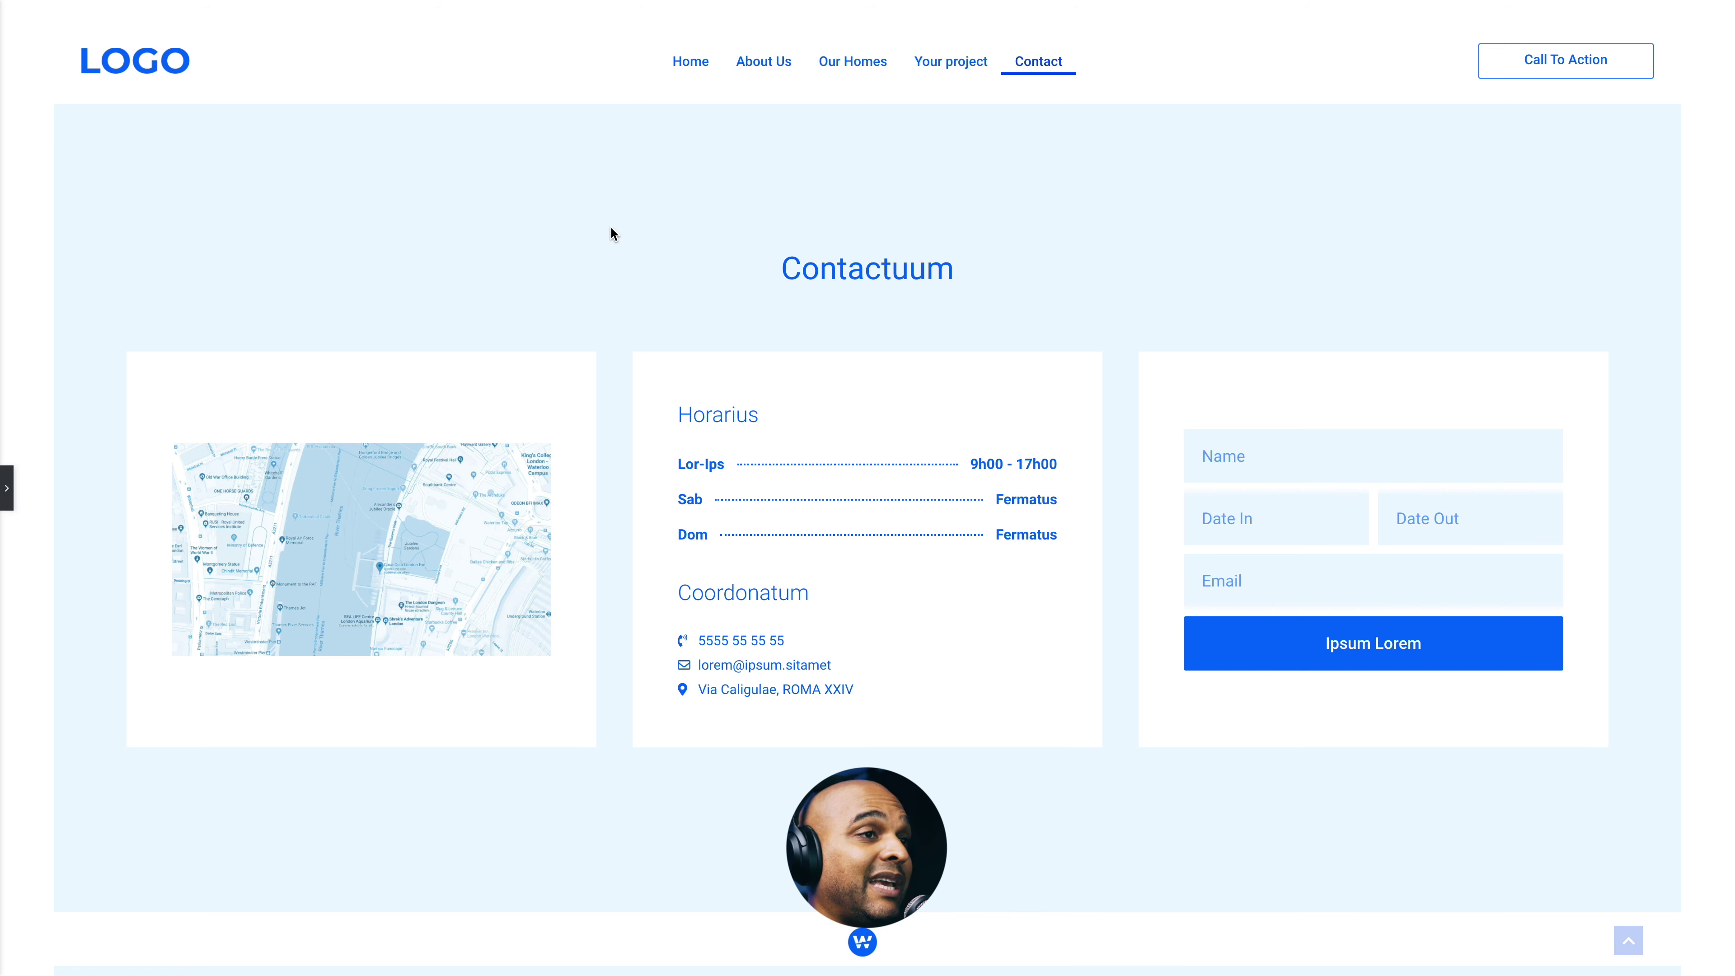
- Scroll through the Contact page toward its Documentation section
scroll(611, 228, "down", 8)
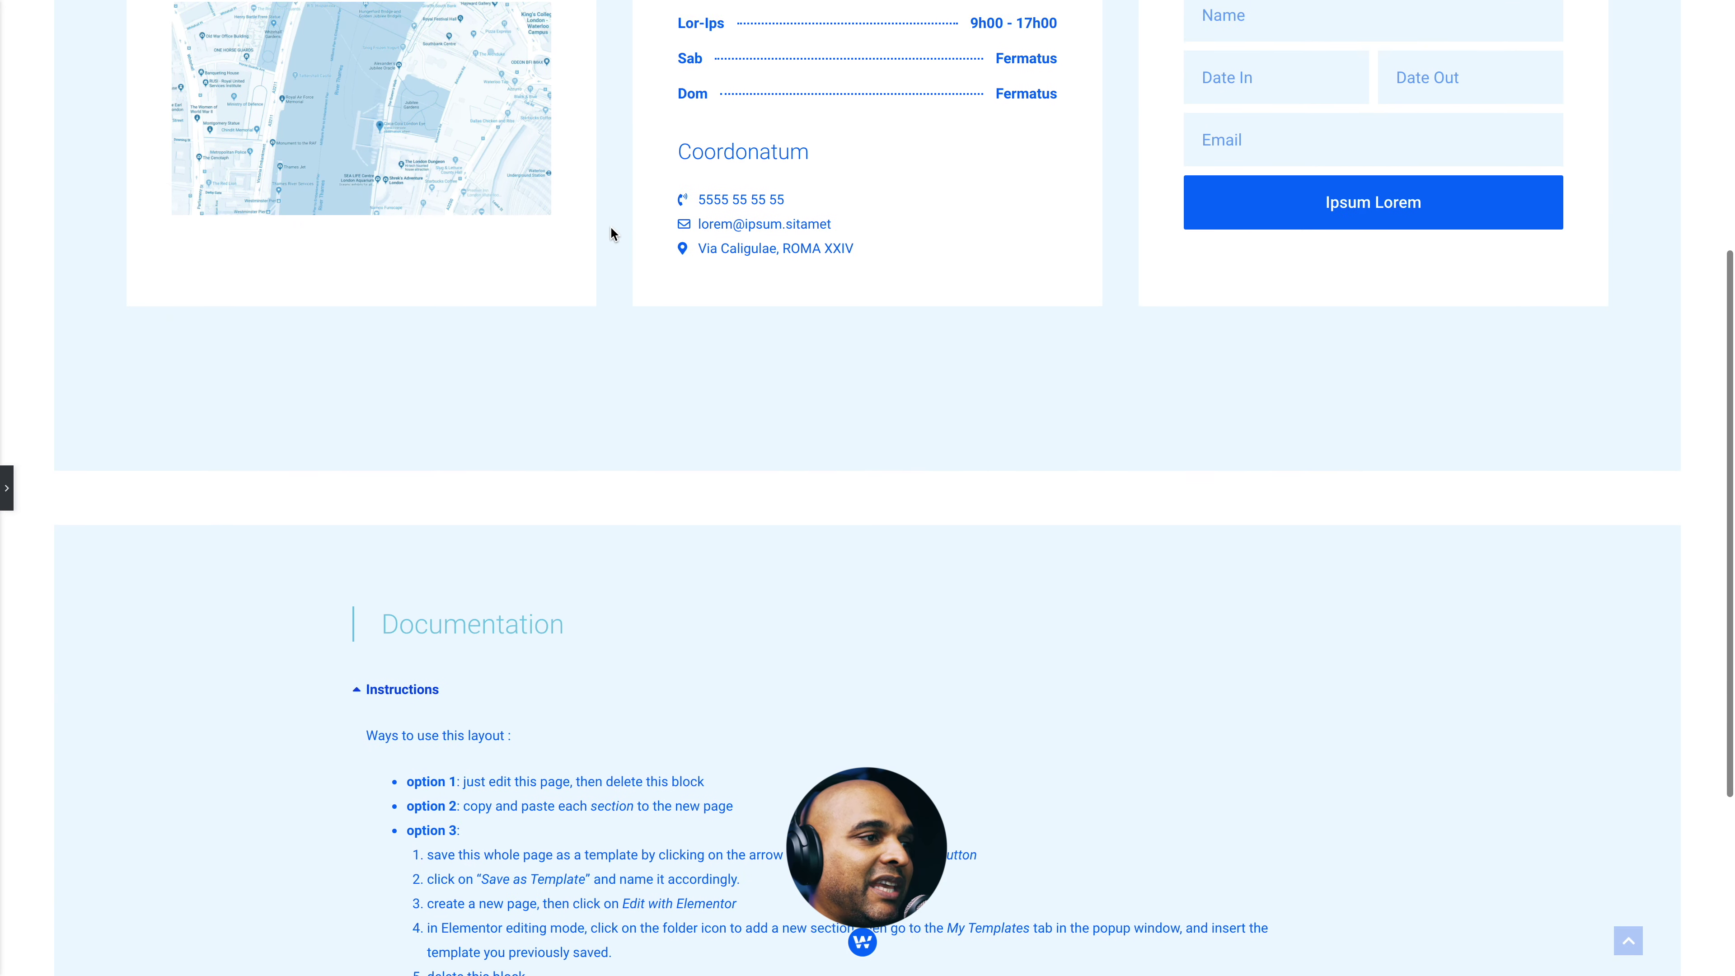
scroll(610, 228, "up", 15)
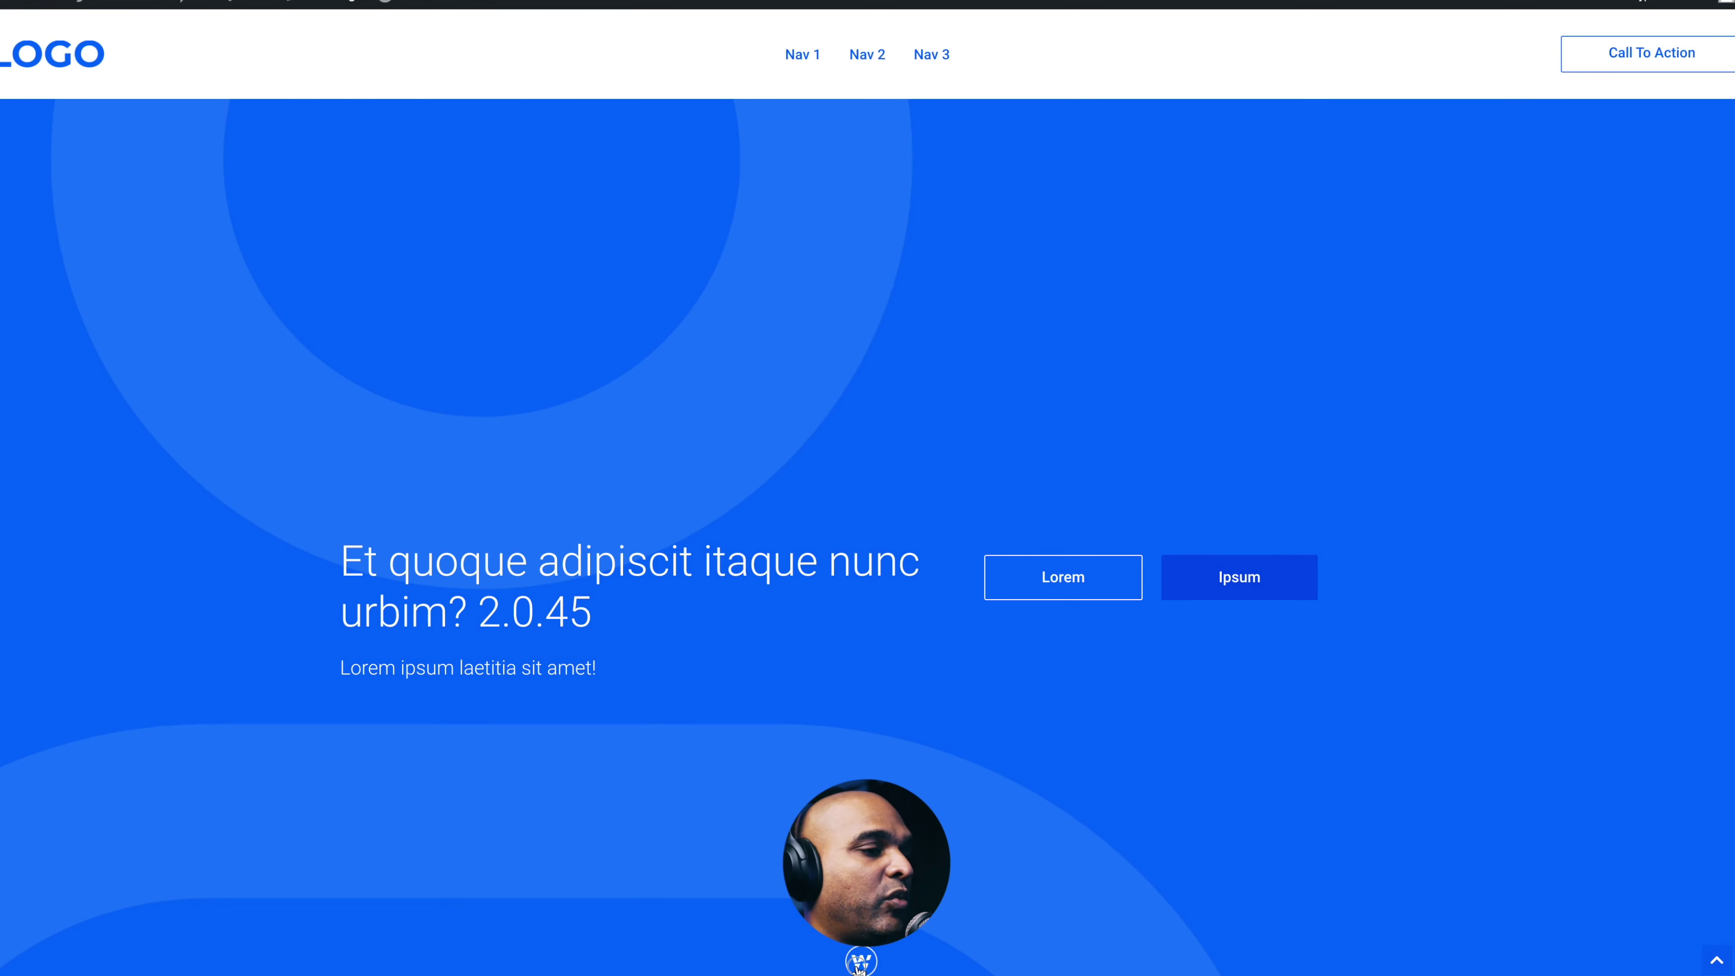
- Open the elements, blocks and layouts overview and go to the Login element demo
left_click(859, 962)
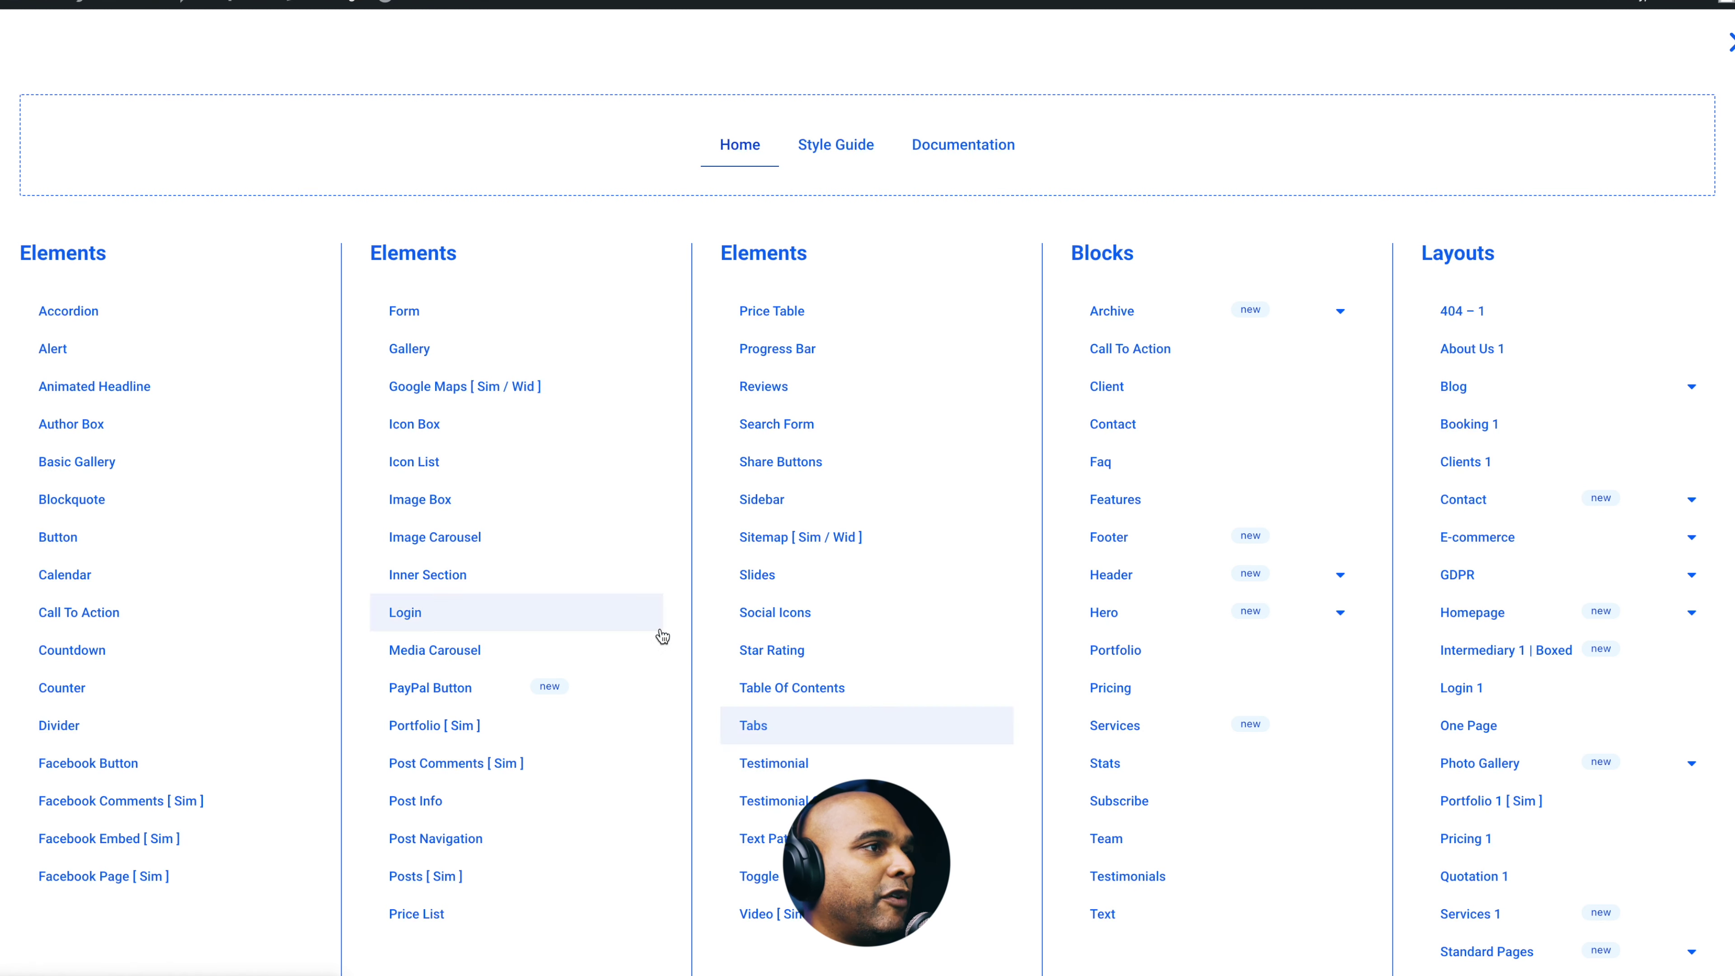
left_click(629, 617)
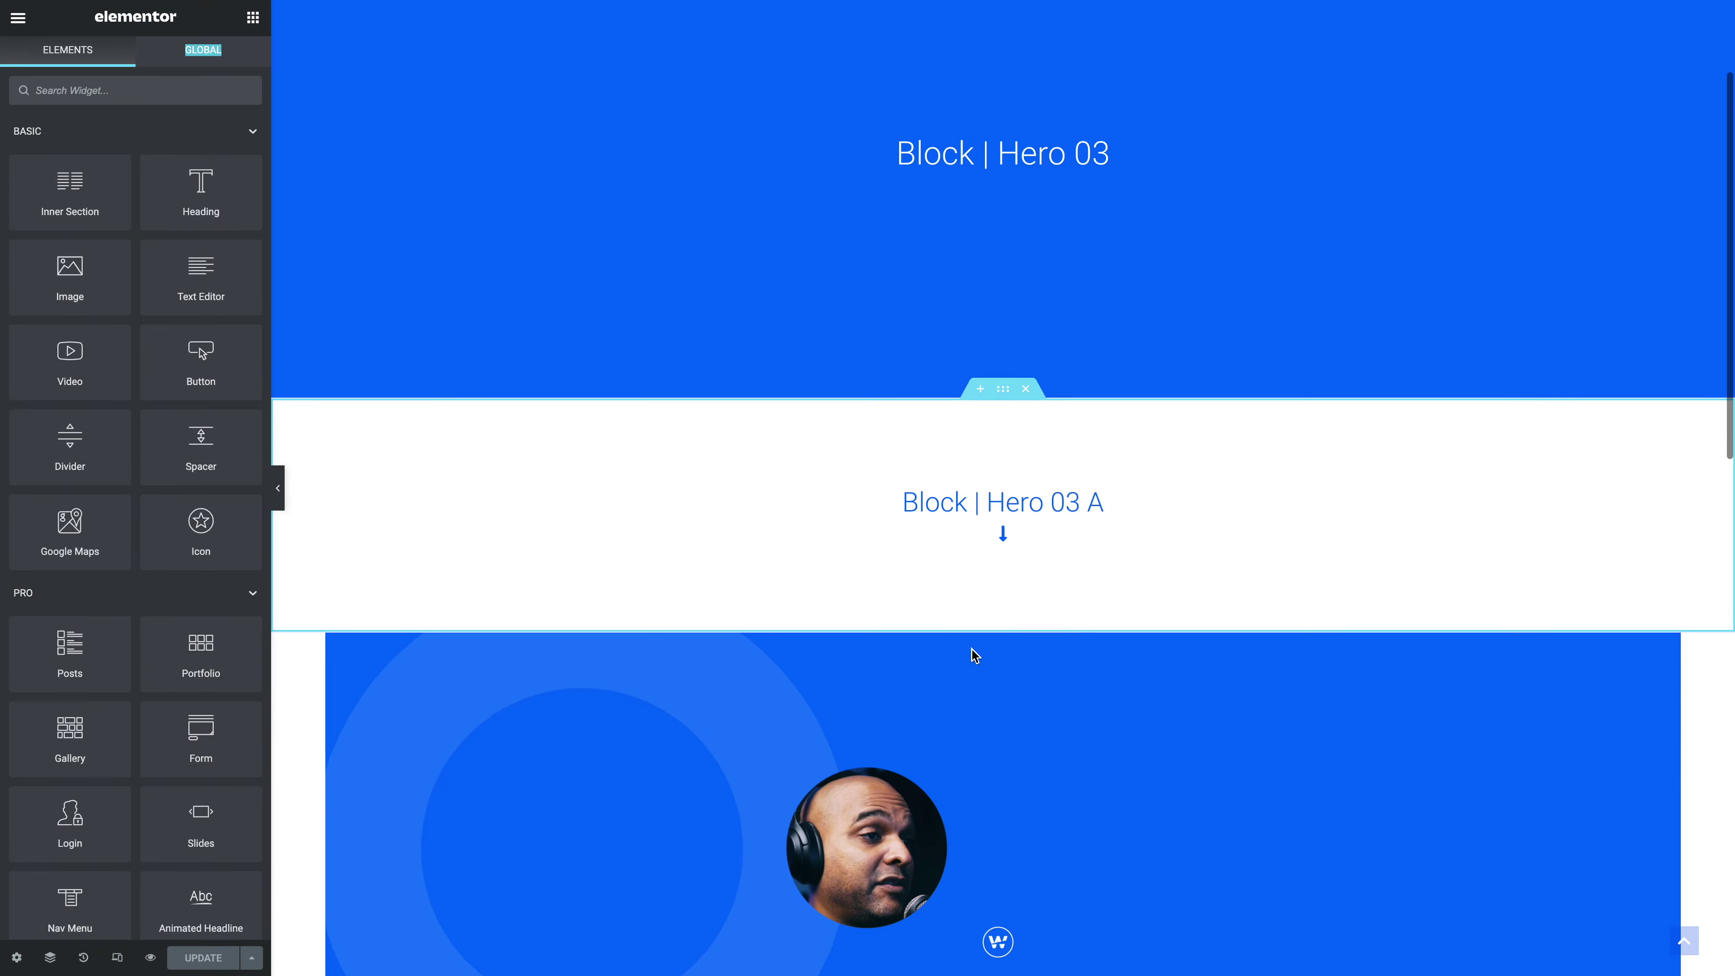
- Scroll down the Hero 03 page in the editor
scroll(974, 654, "down", 7)
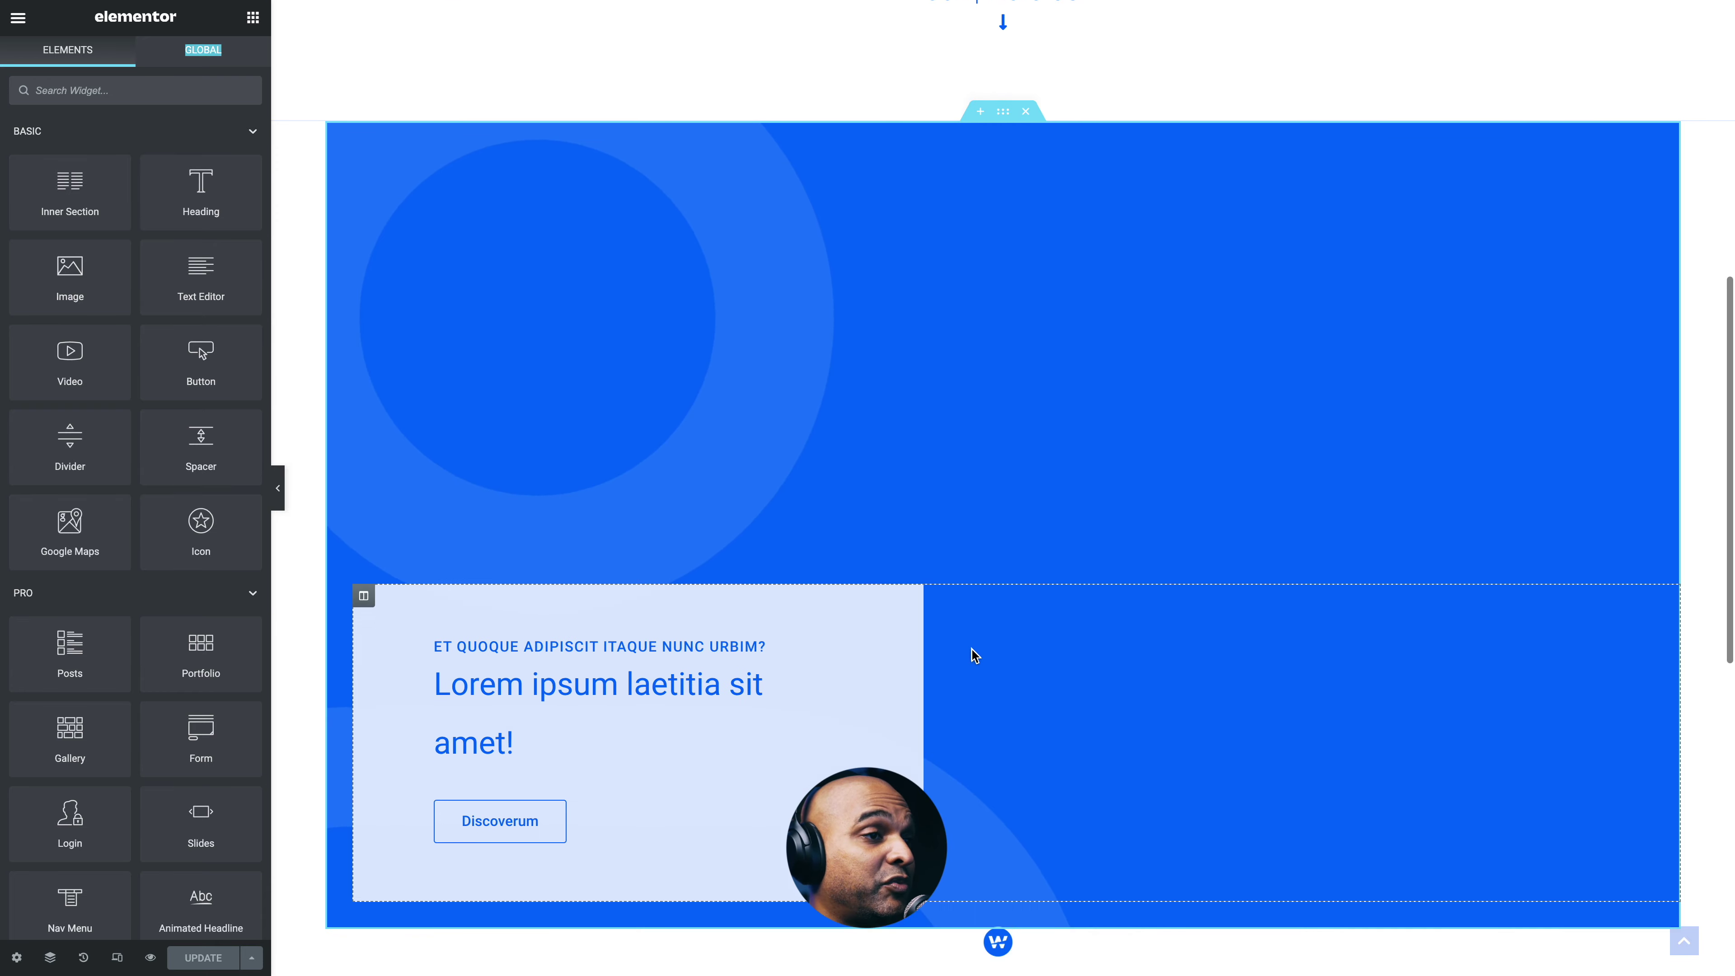
scroll(974, 655, "down", 6)
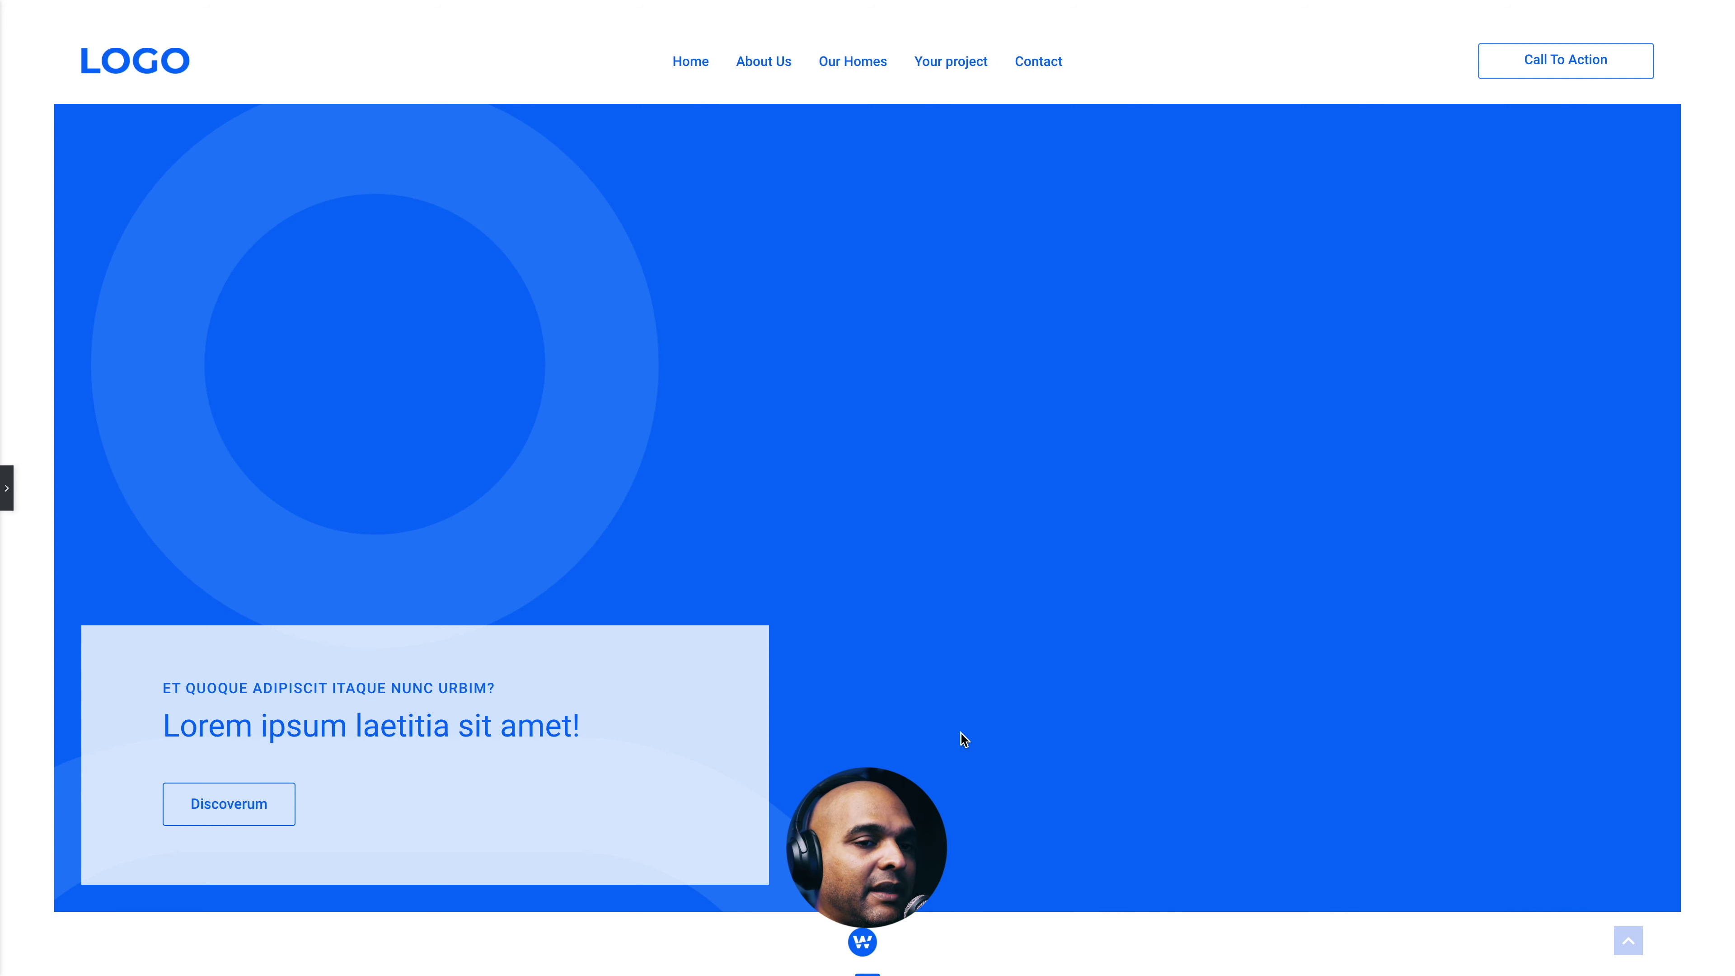
- Scroll through the hero layout's sections from top to bottom and back
scroll(963, 740, "down", 4)
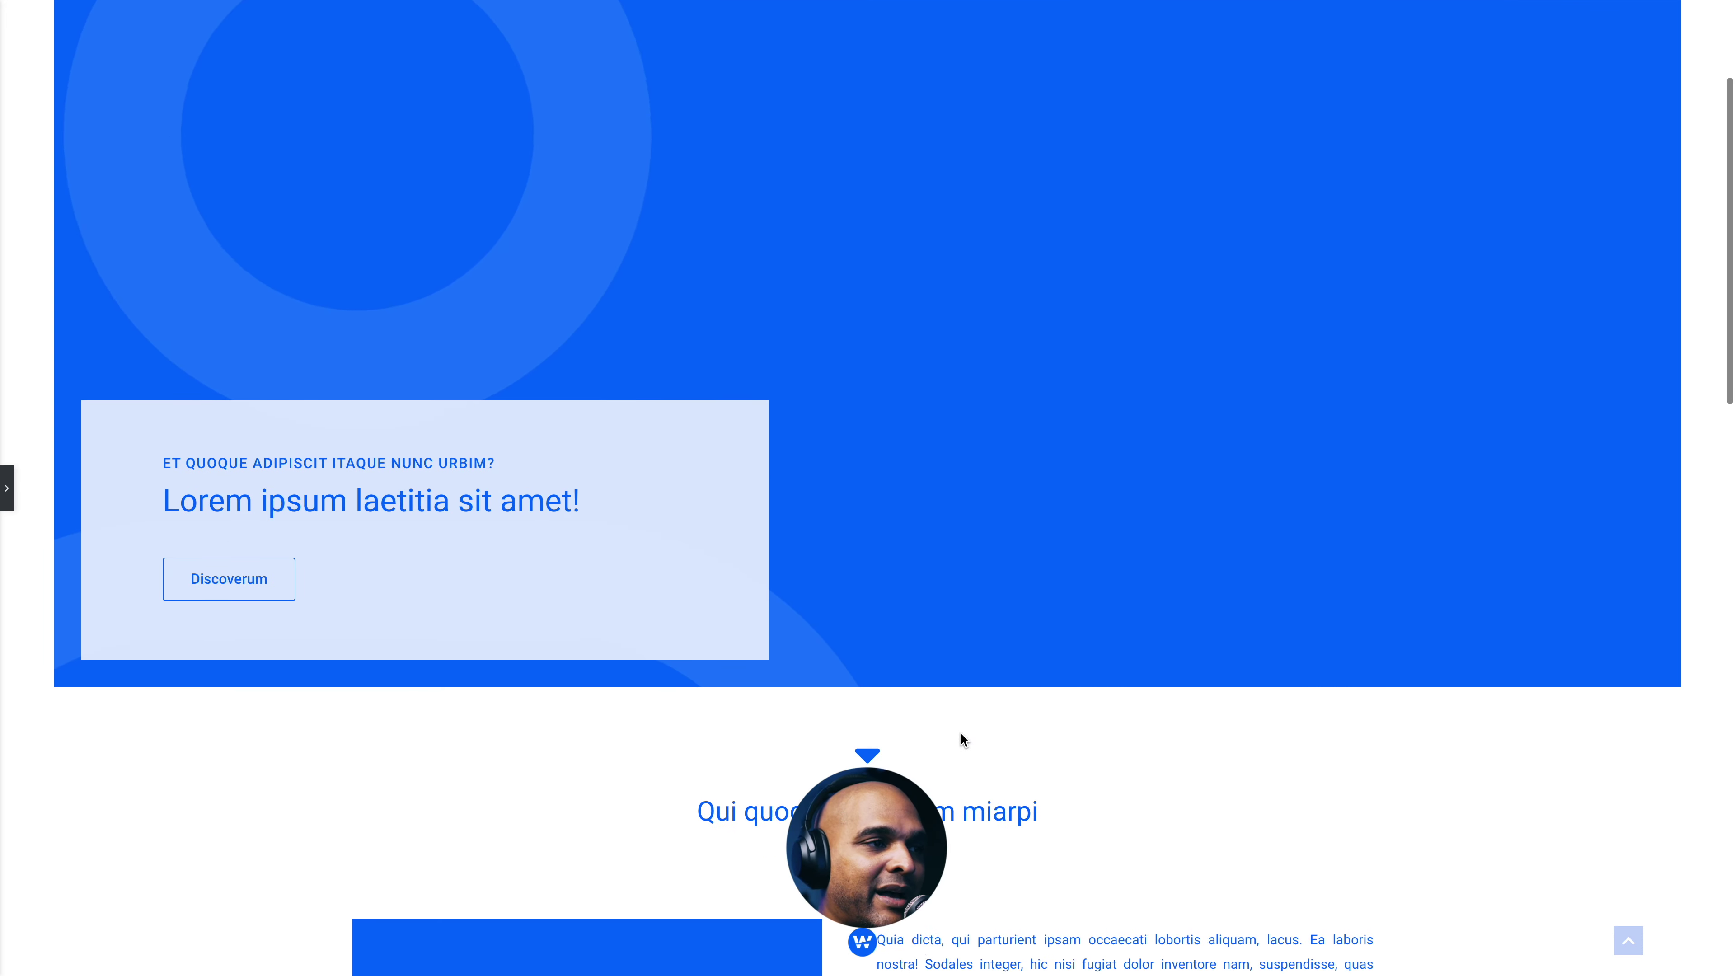
scroll(963, 740, "down", 1)
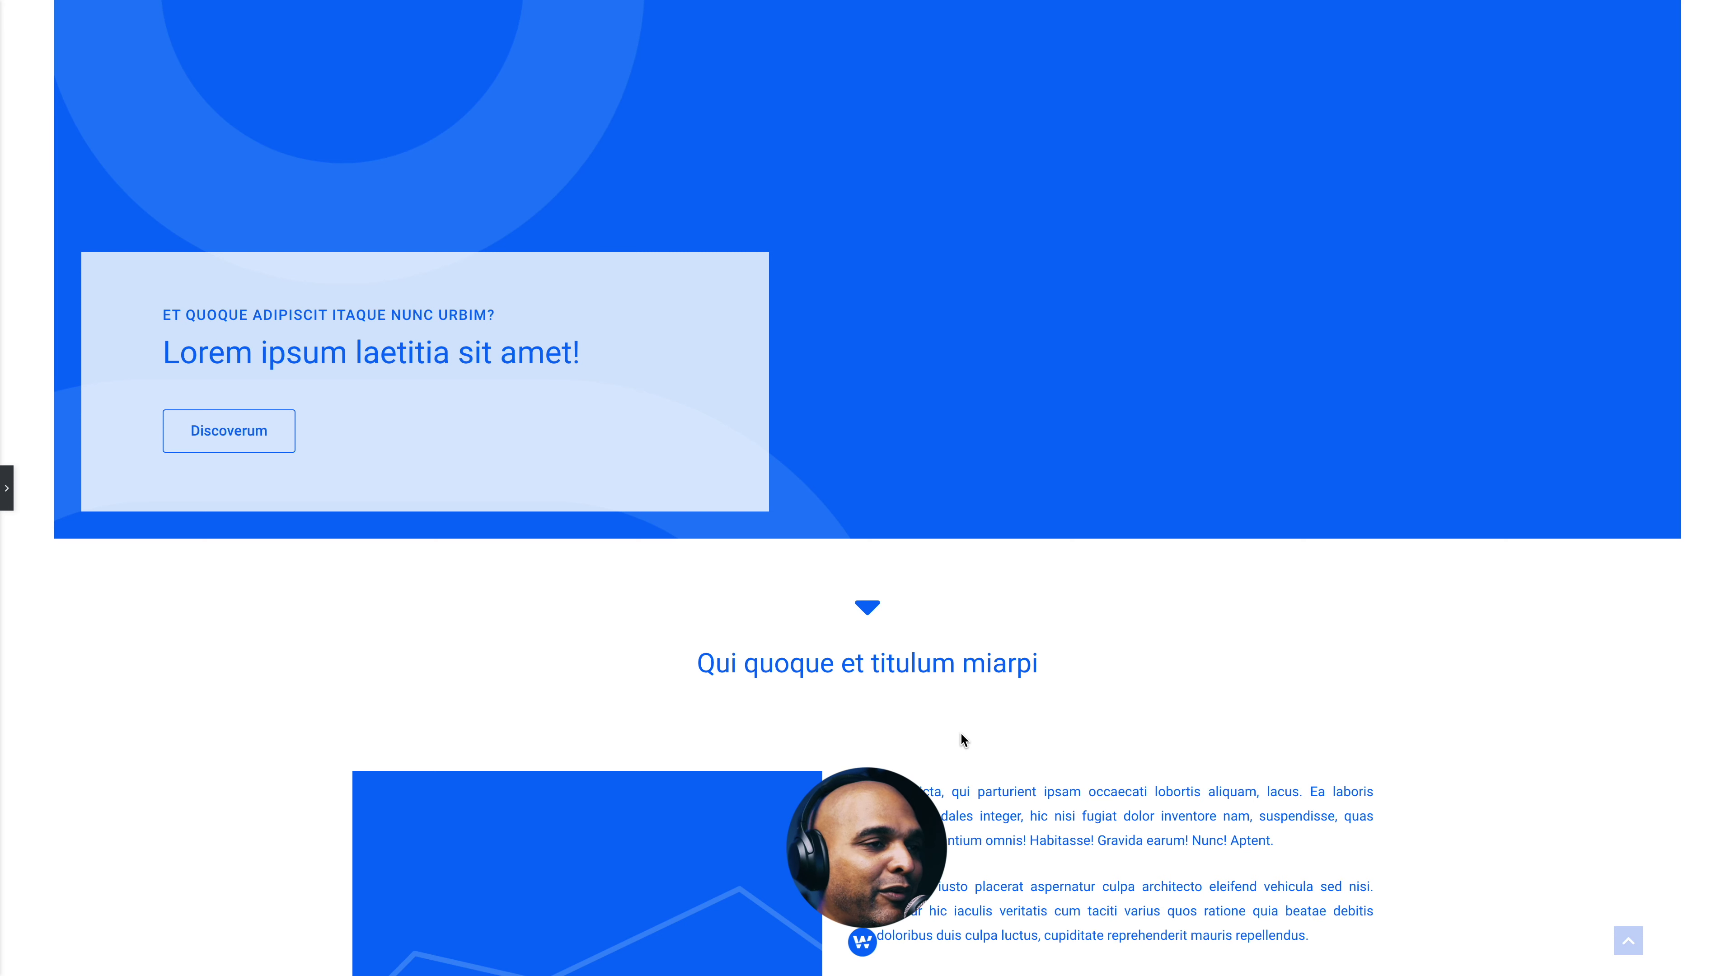
scroll(963, 739, "down", 3)
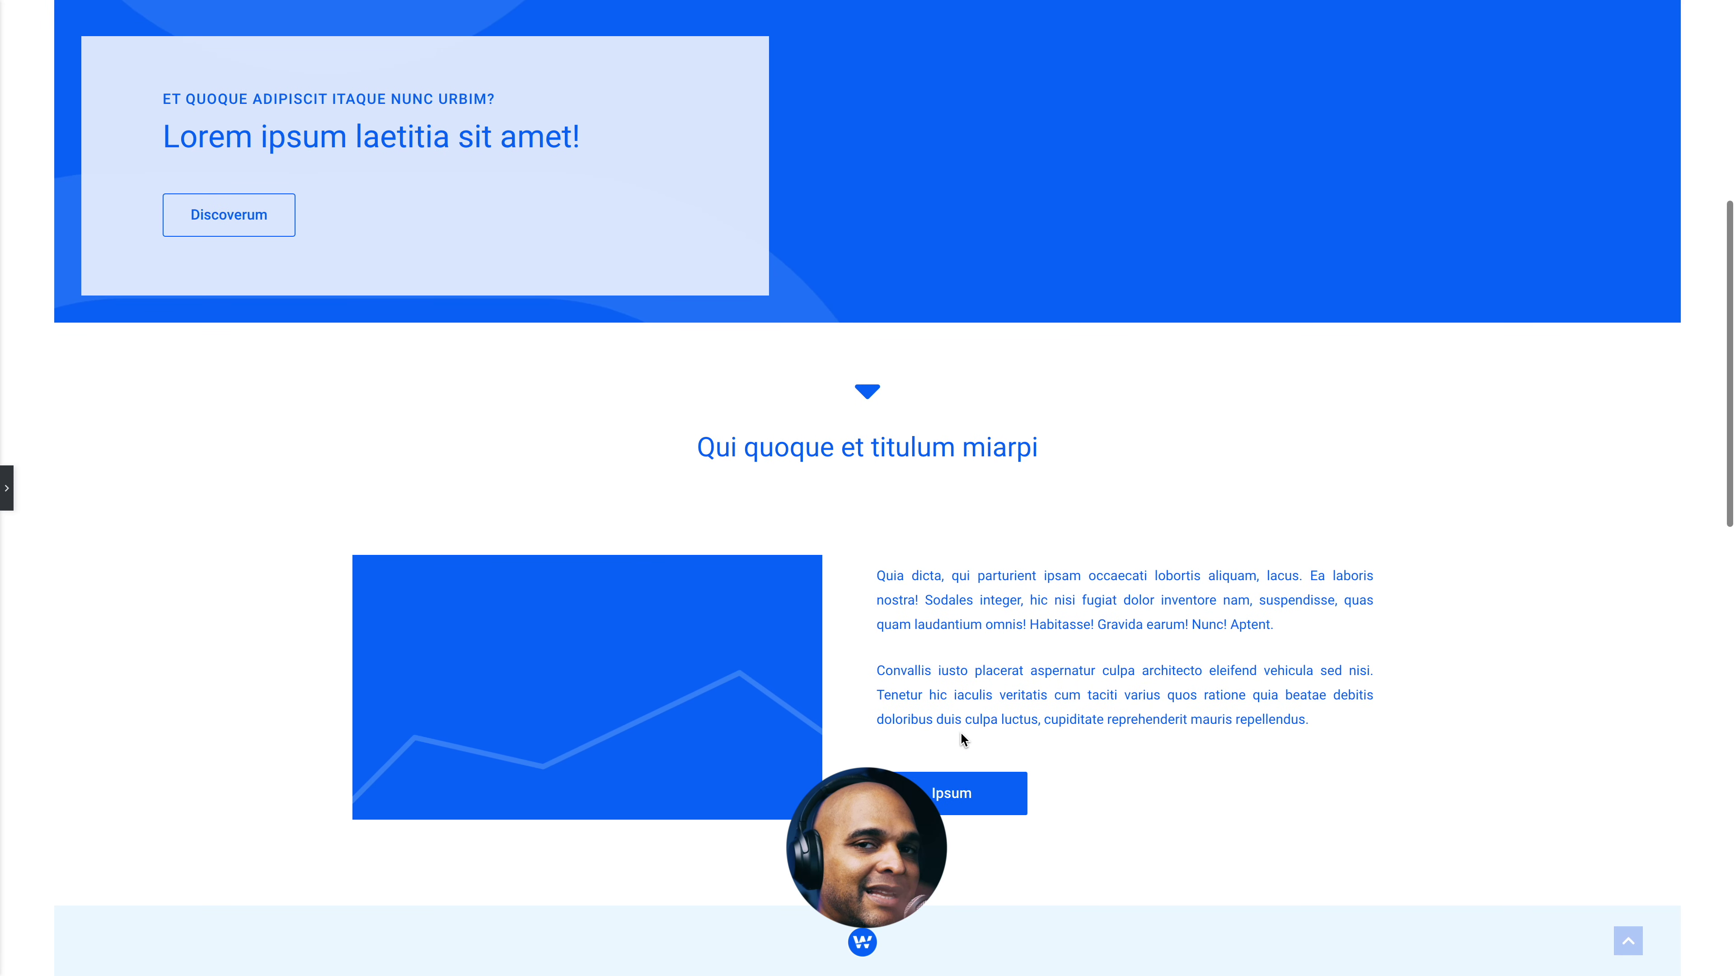
scroll(964, 740, "down", 3)
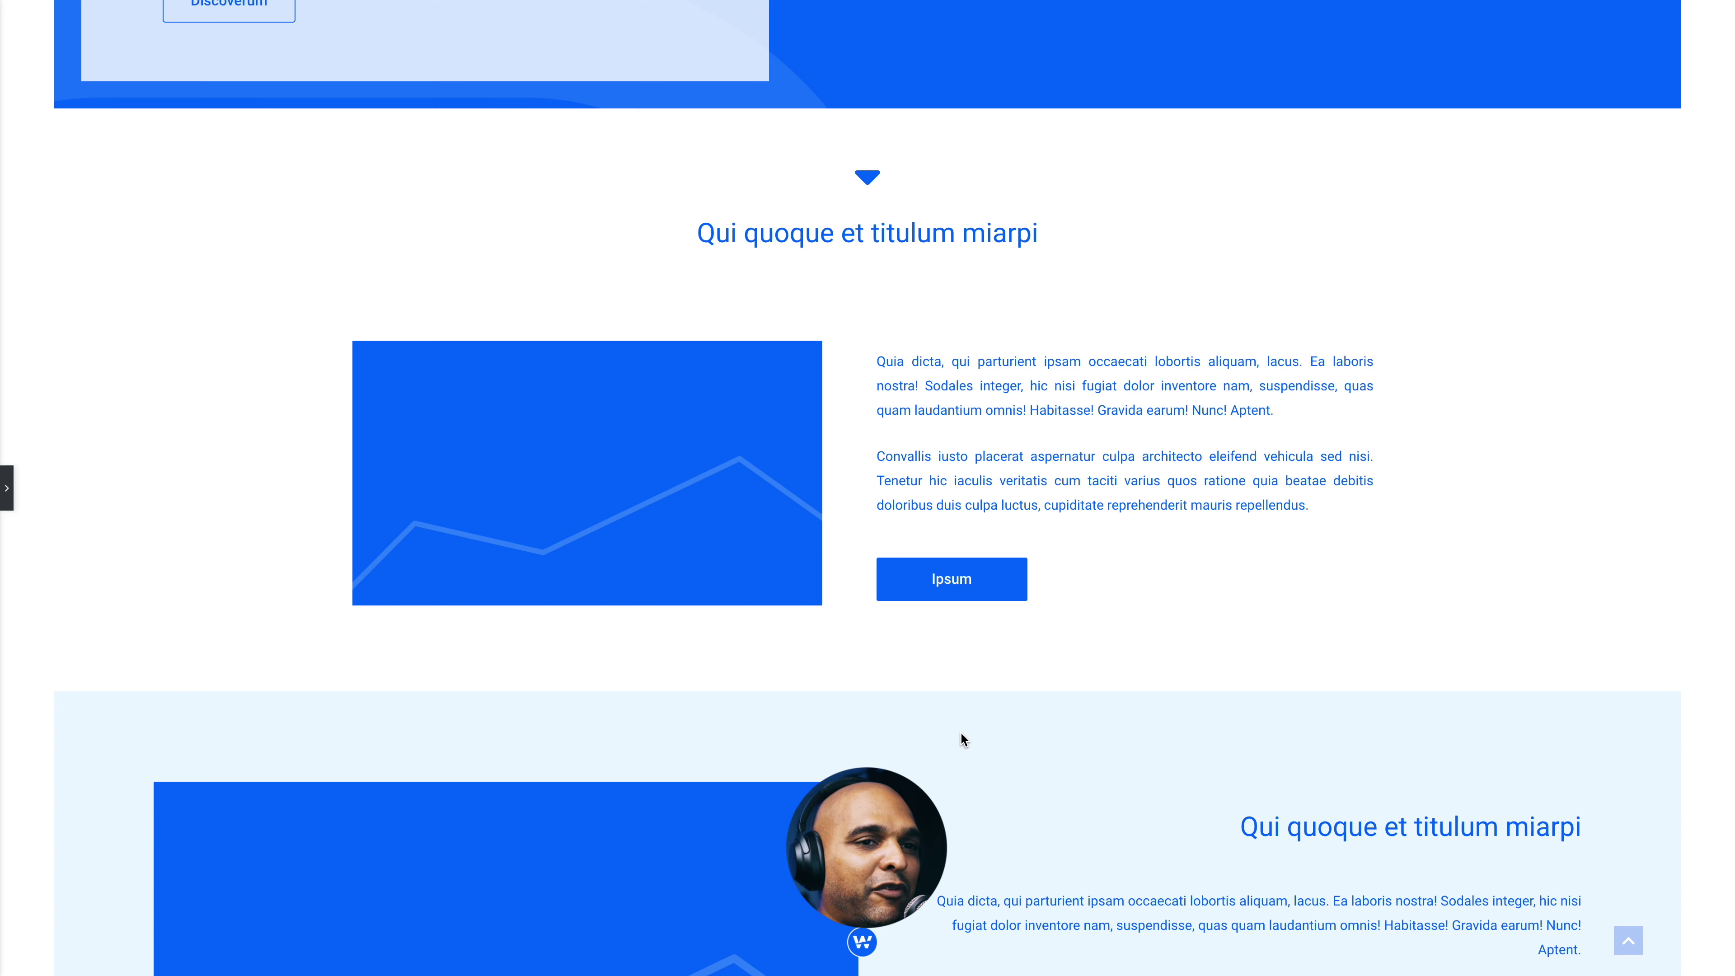
scroll(961, 735, "down", 7)
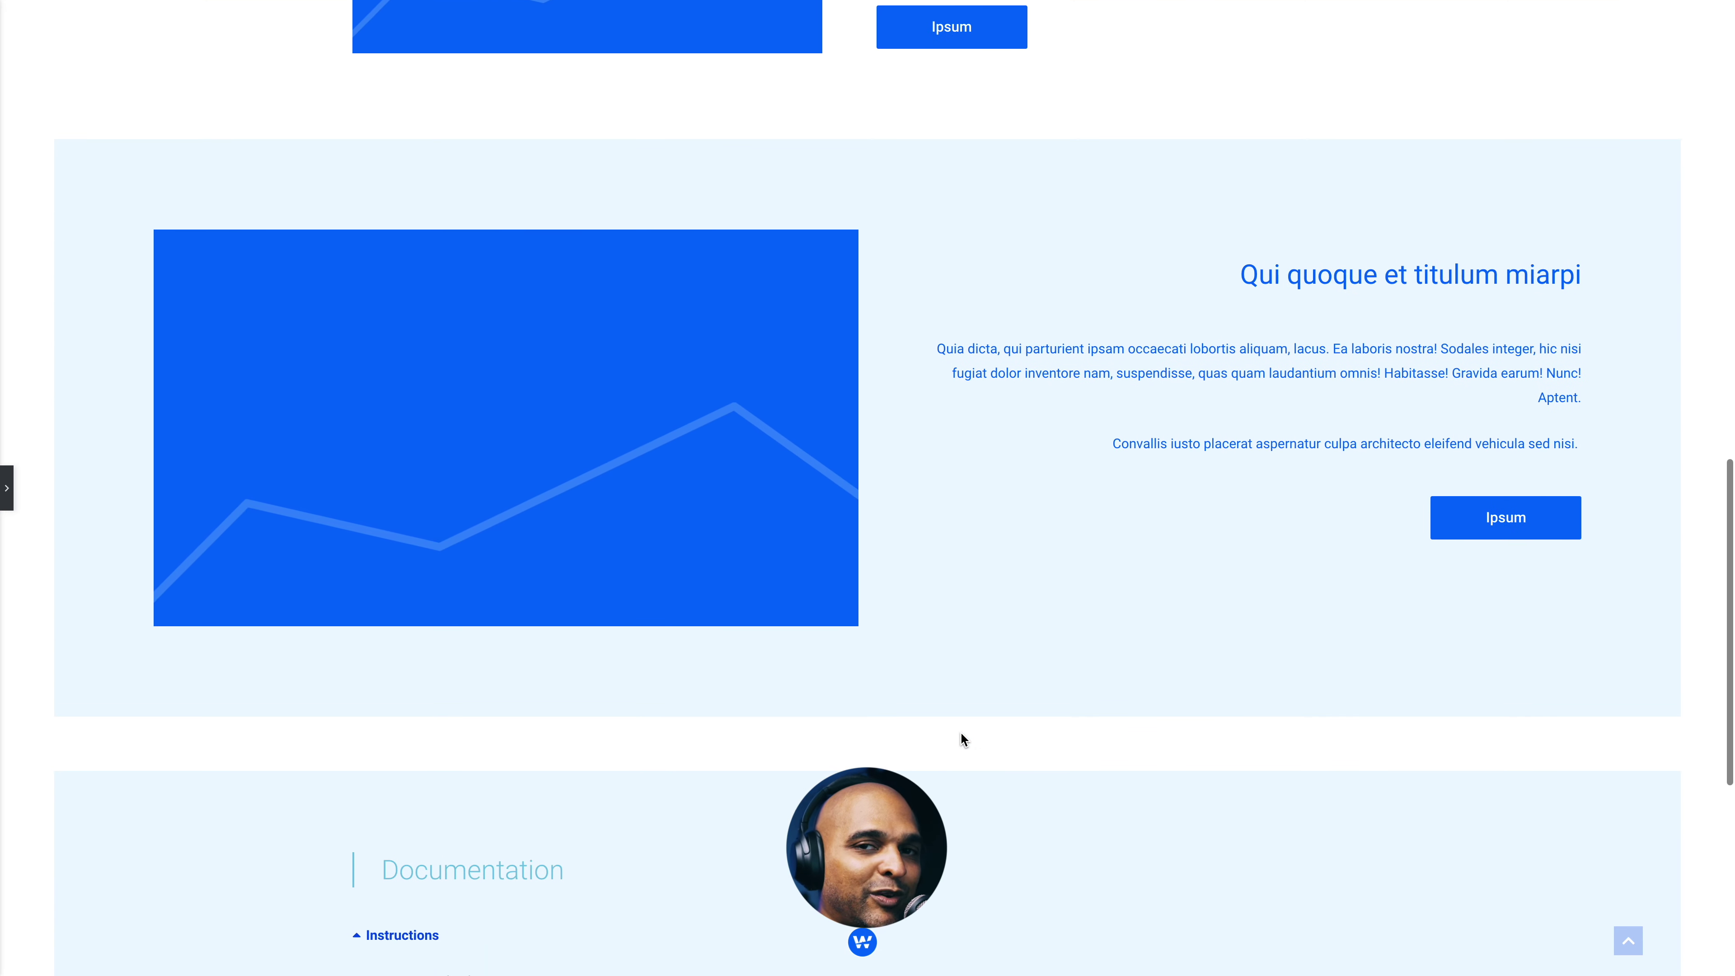
scroll(961, 734, "up", 10)
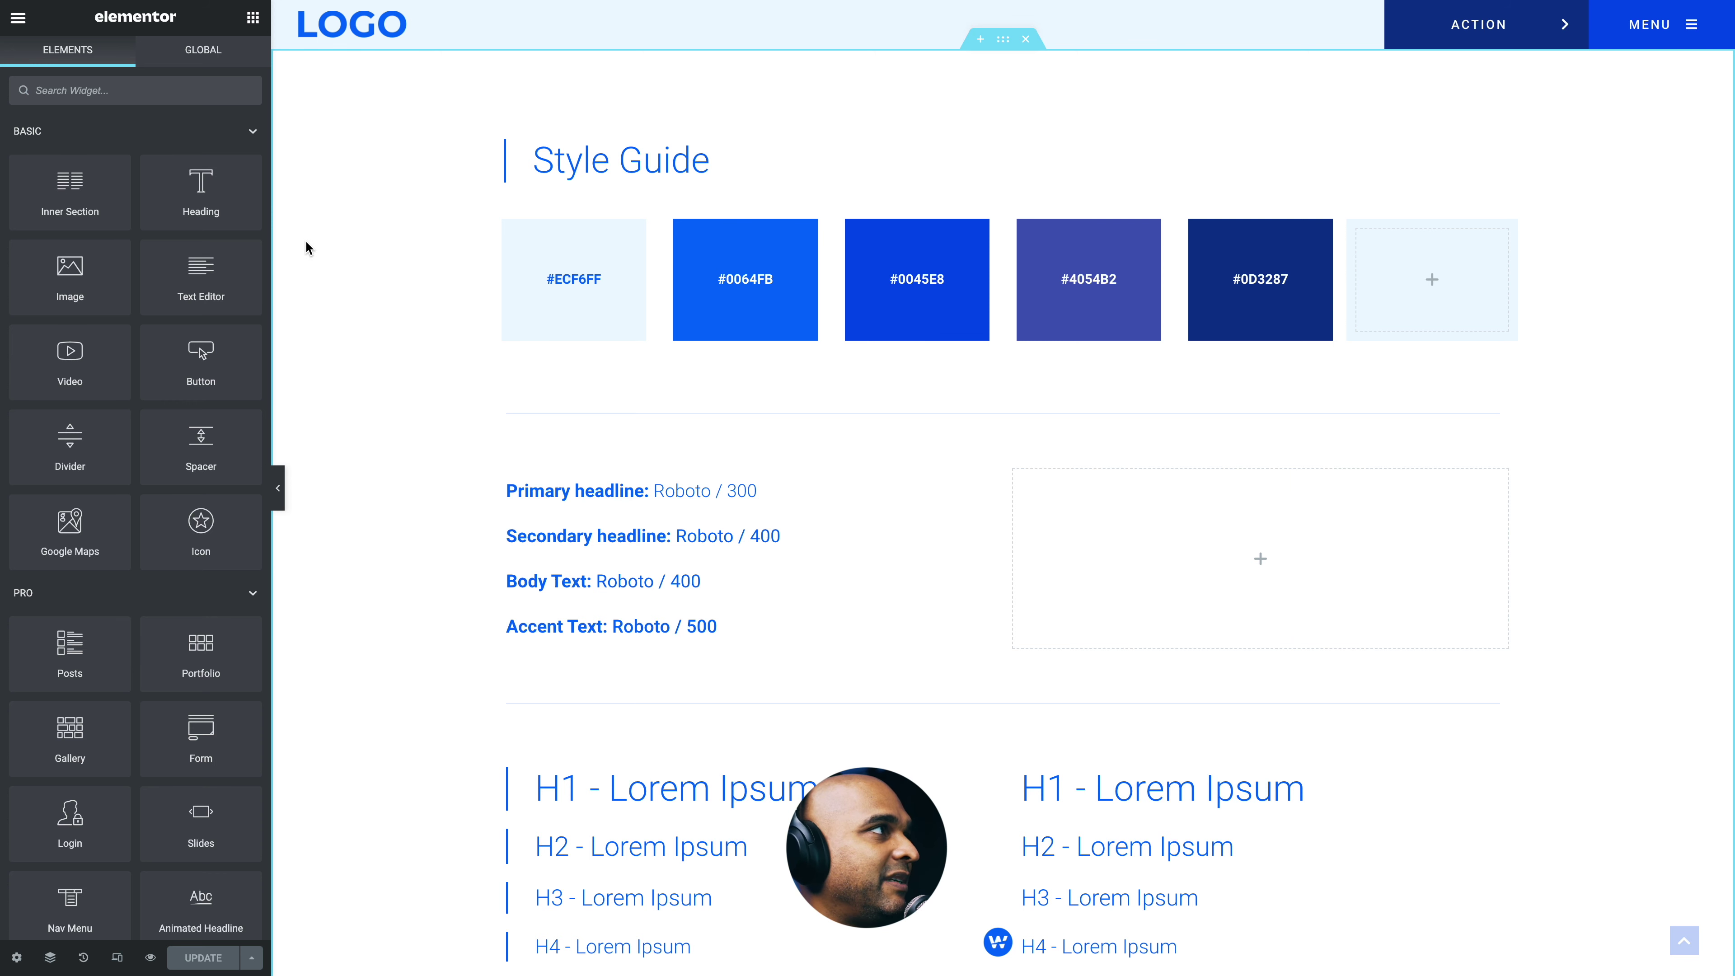
- In Site Settings, set the global Primary colour to deep magenta #981355
left_click(18, 17)
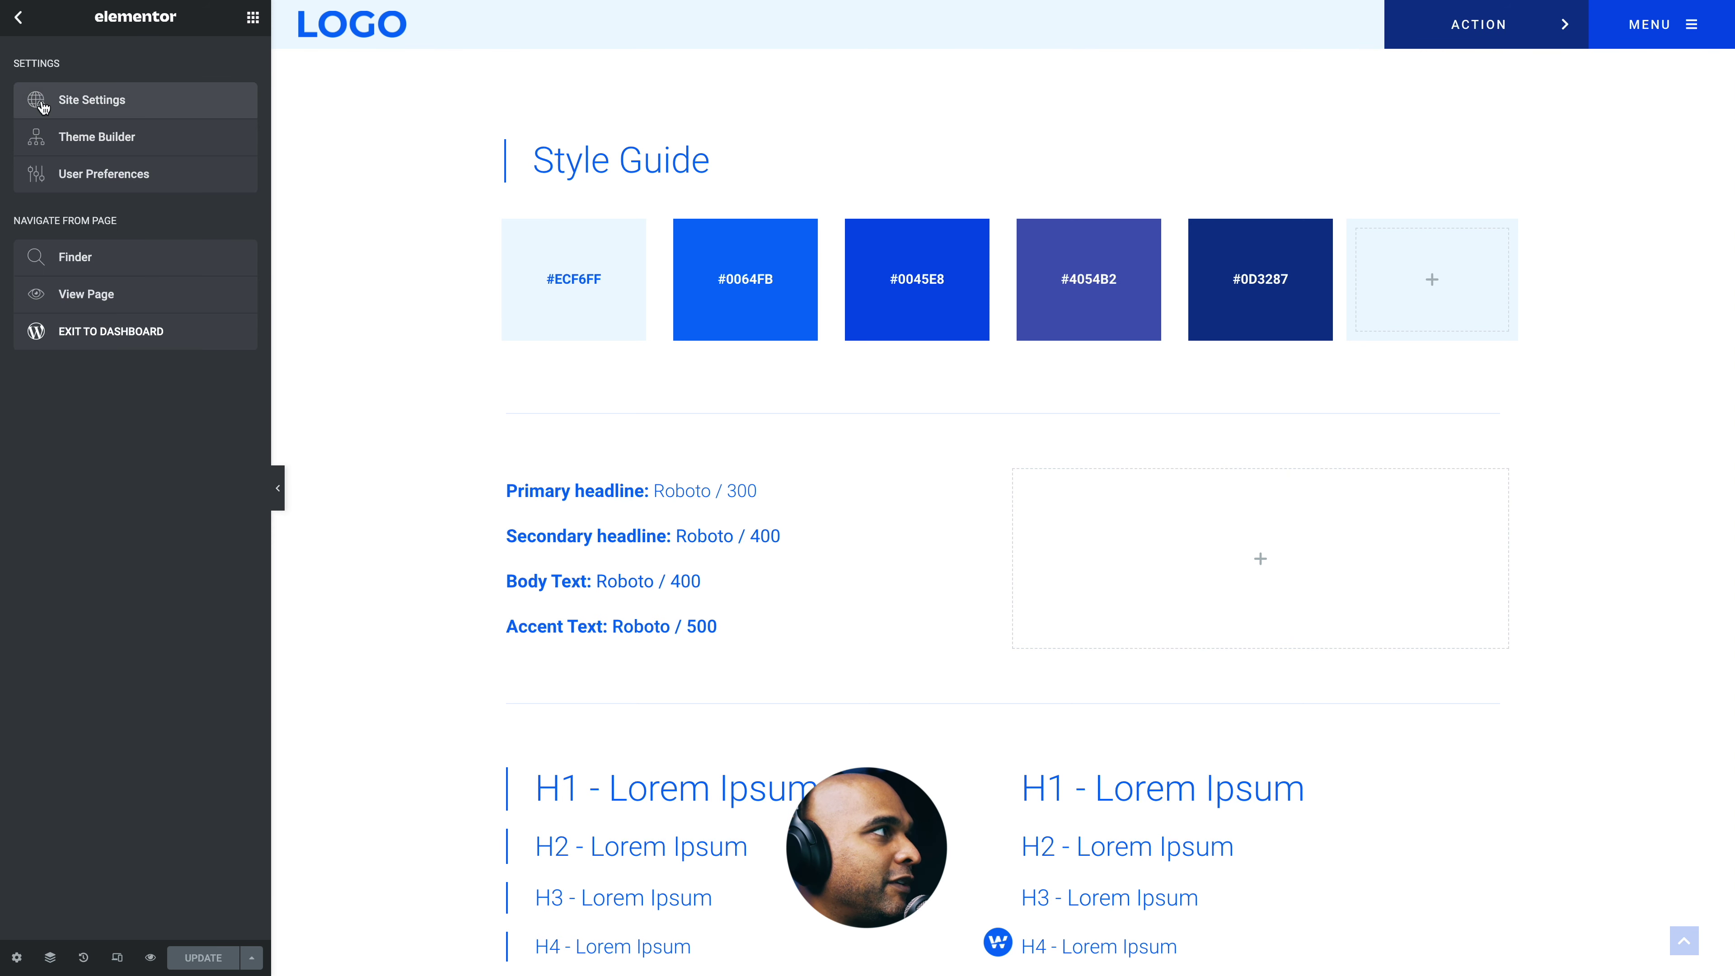
left_click(73, 102)
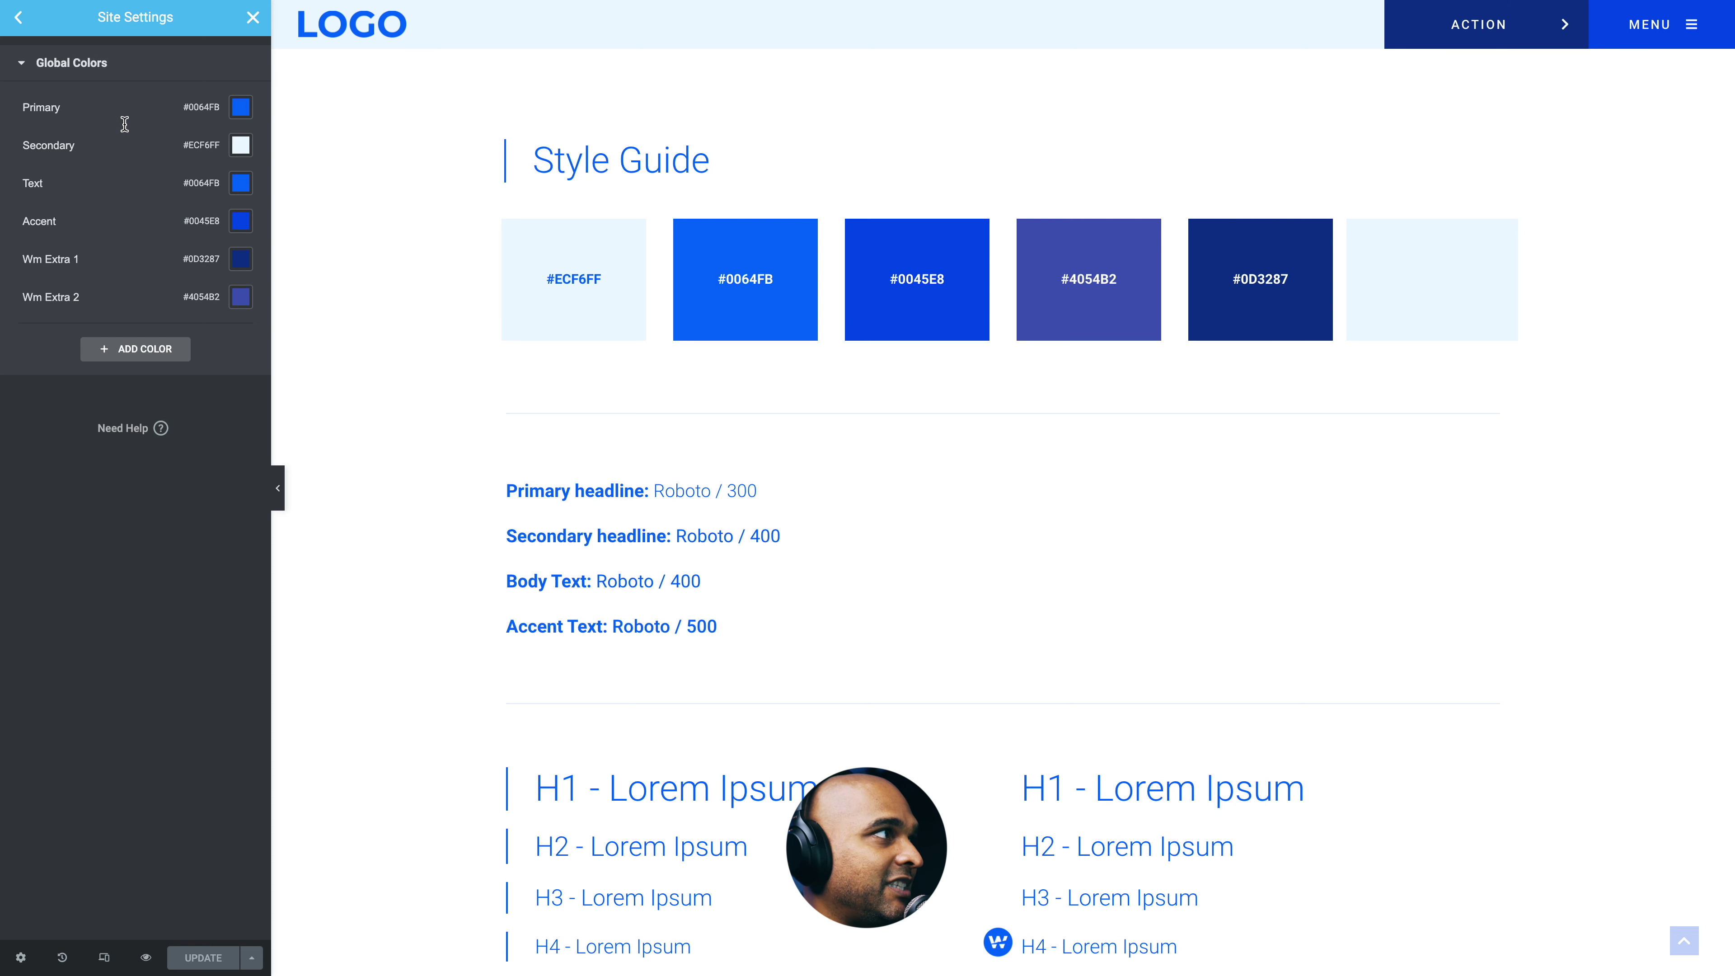
left_click(233, 108)
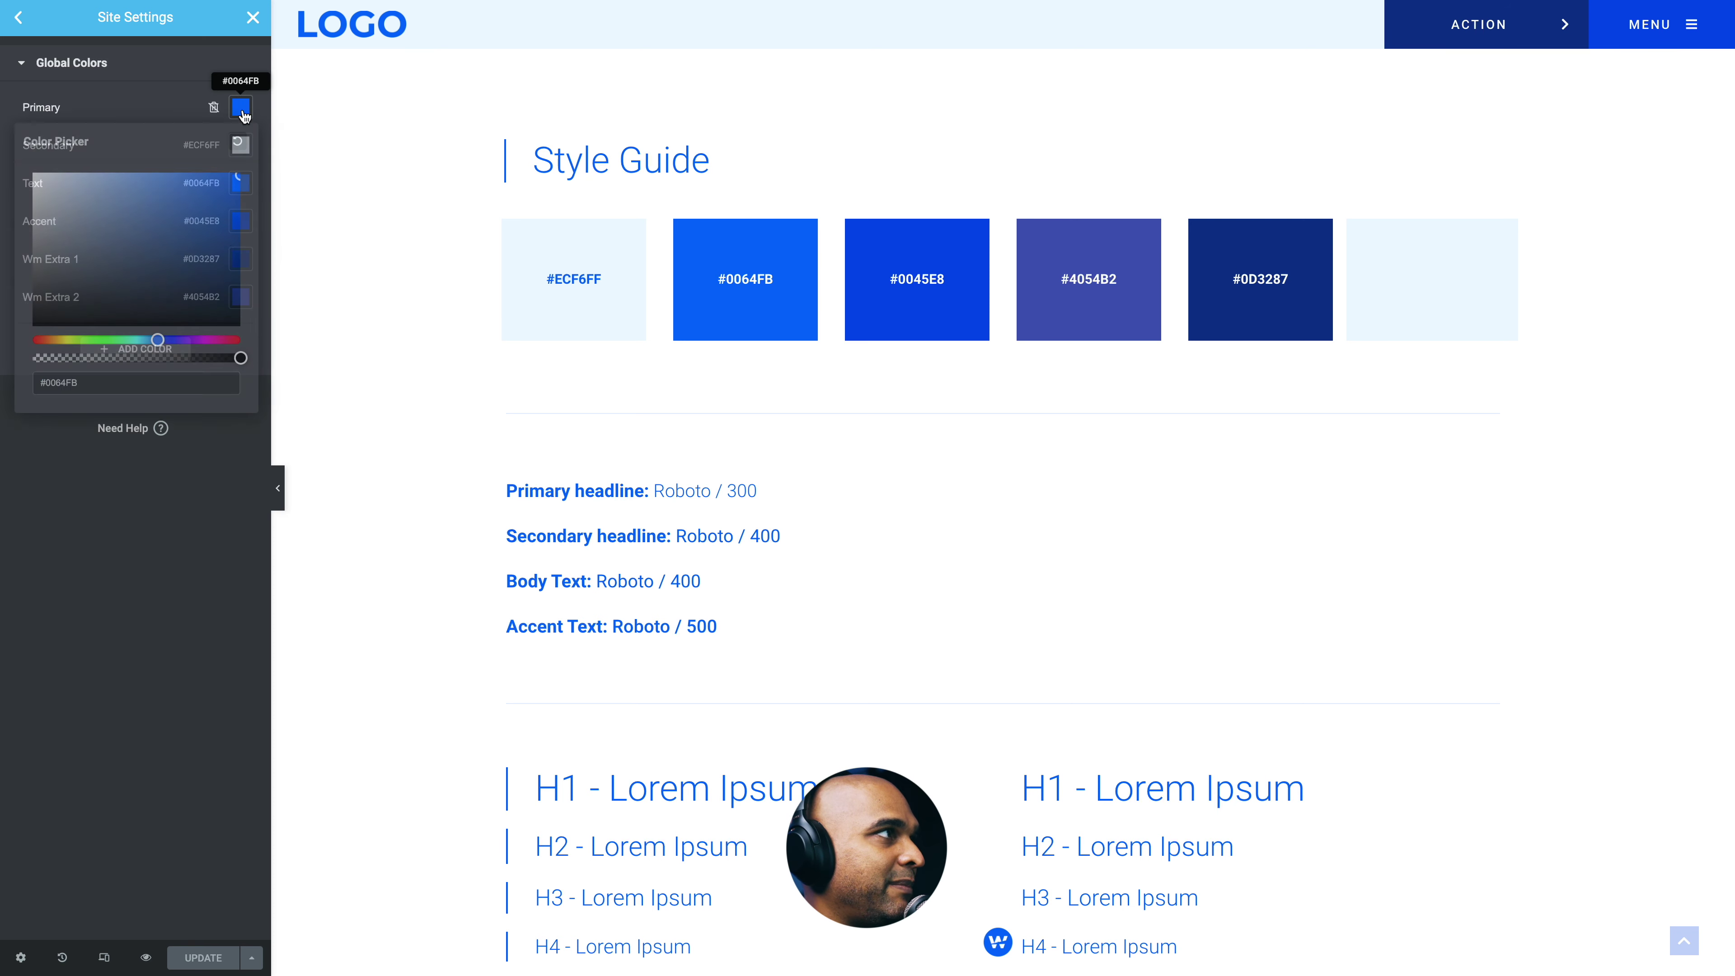
left_click(224, 340)
left_click(214, 234)
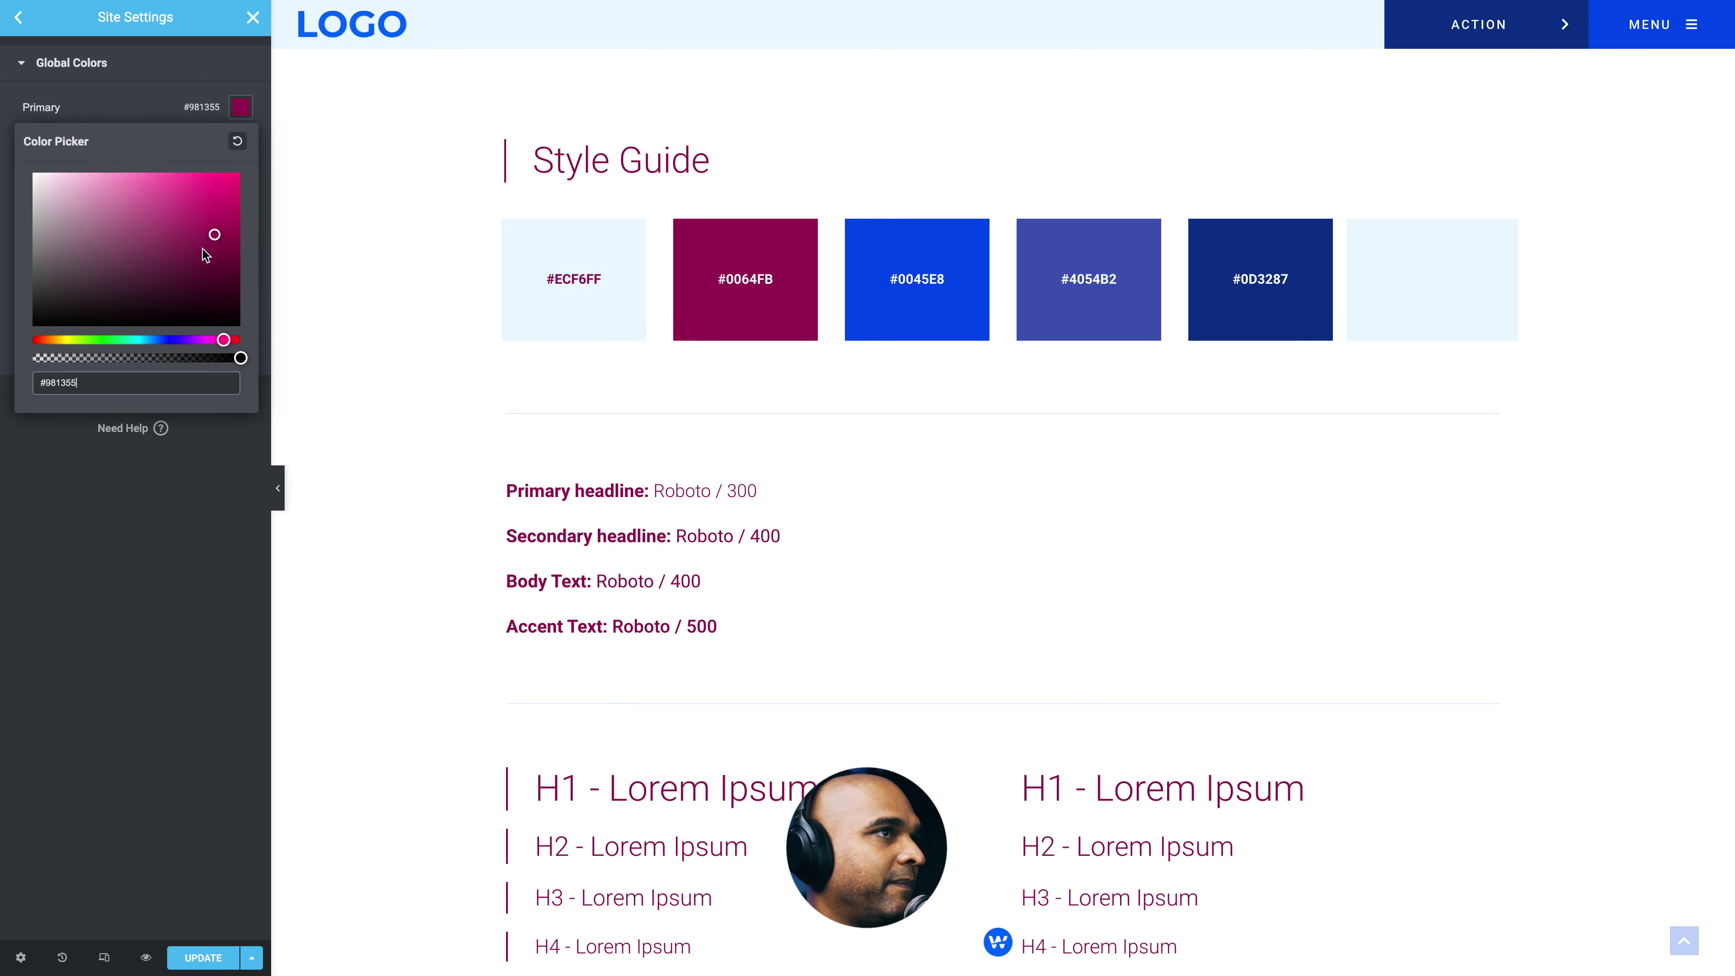
left_click(86, 101)
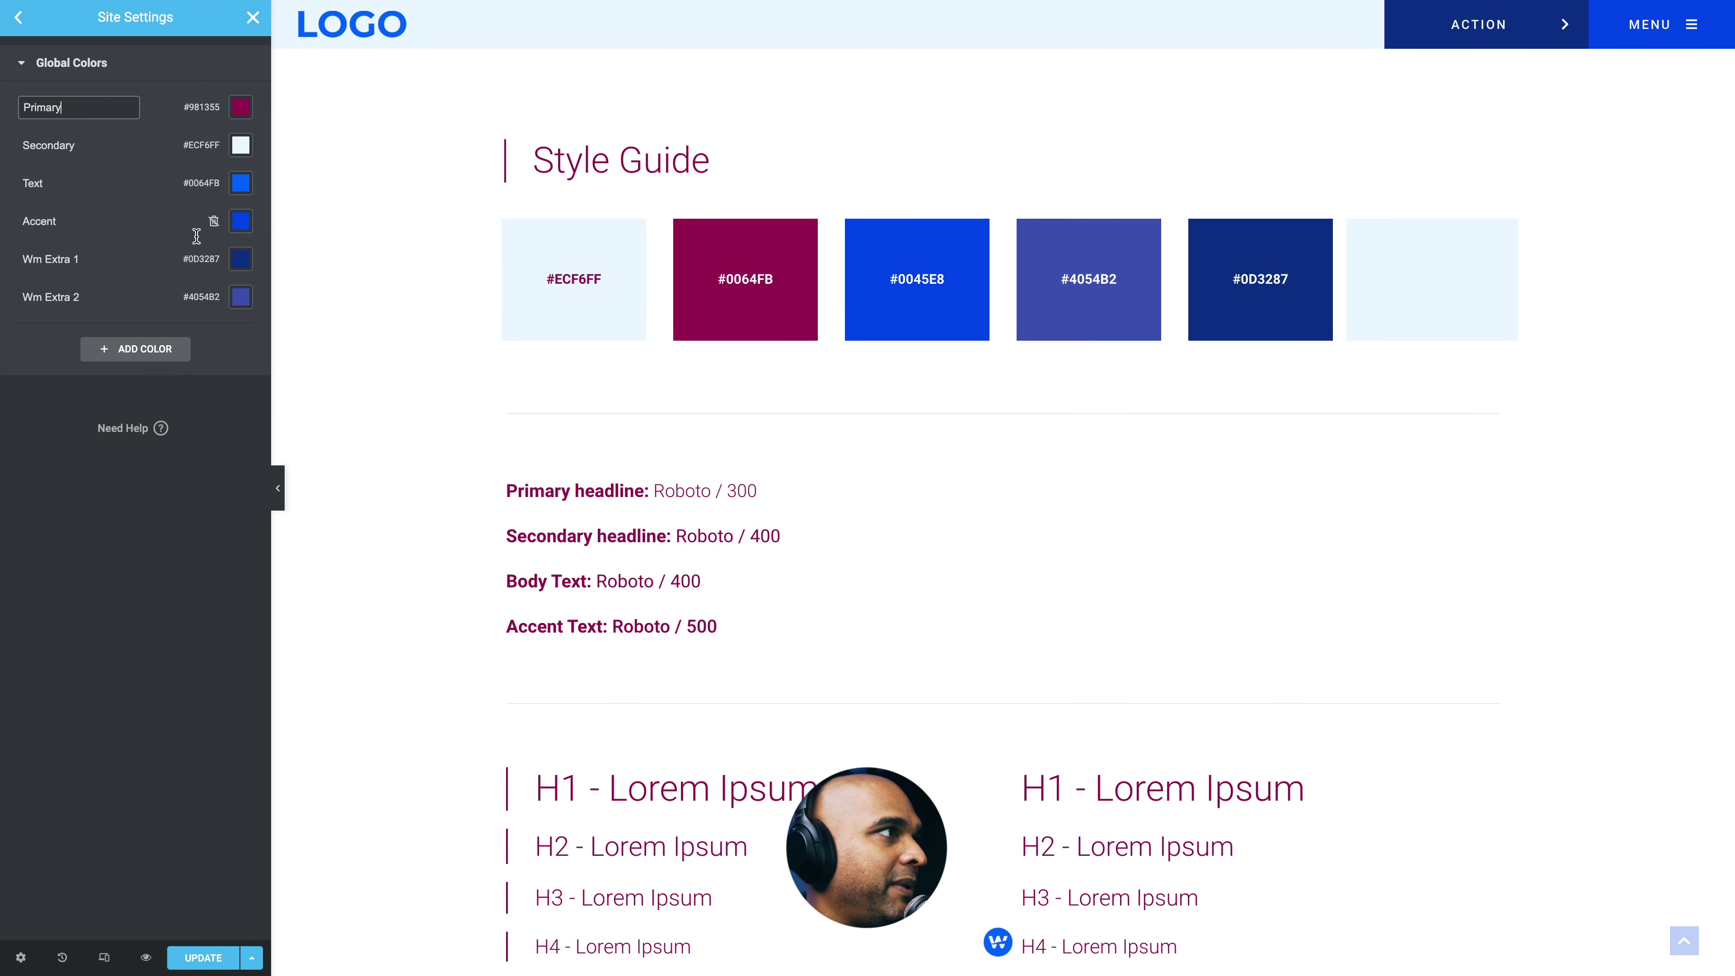
- Set the global Accent colour to green #00E87B
left_click(240, 220)
left_click(120, 453)
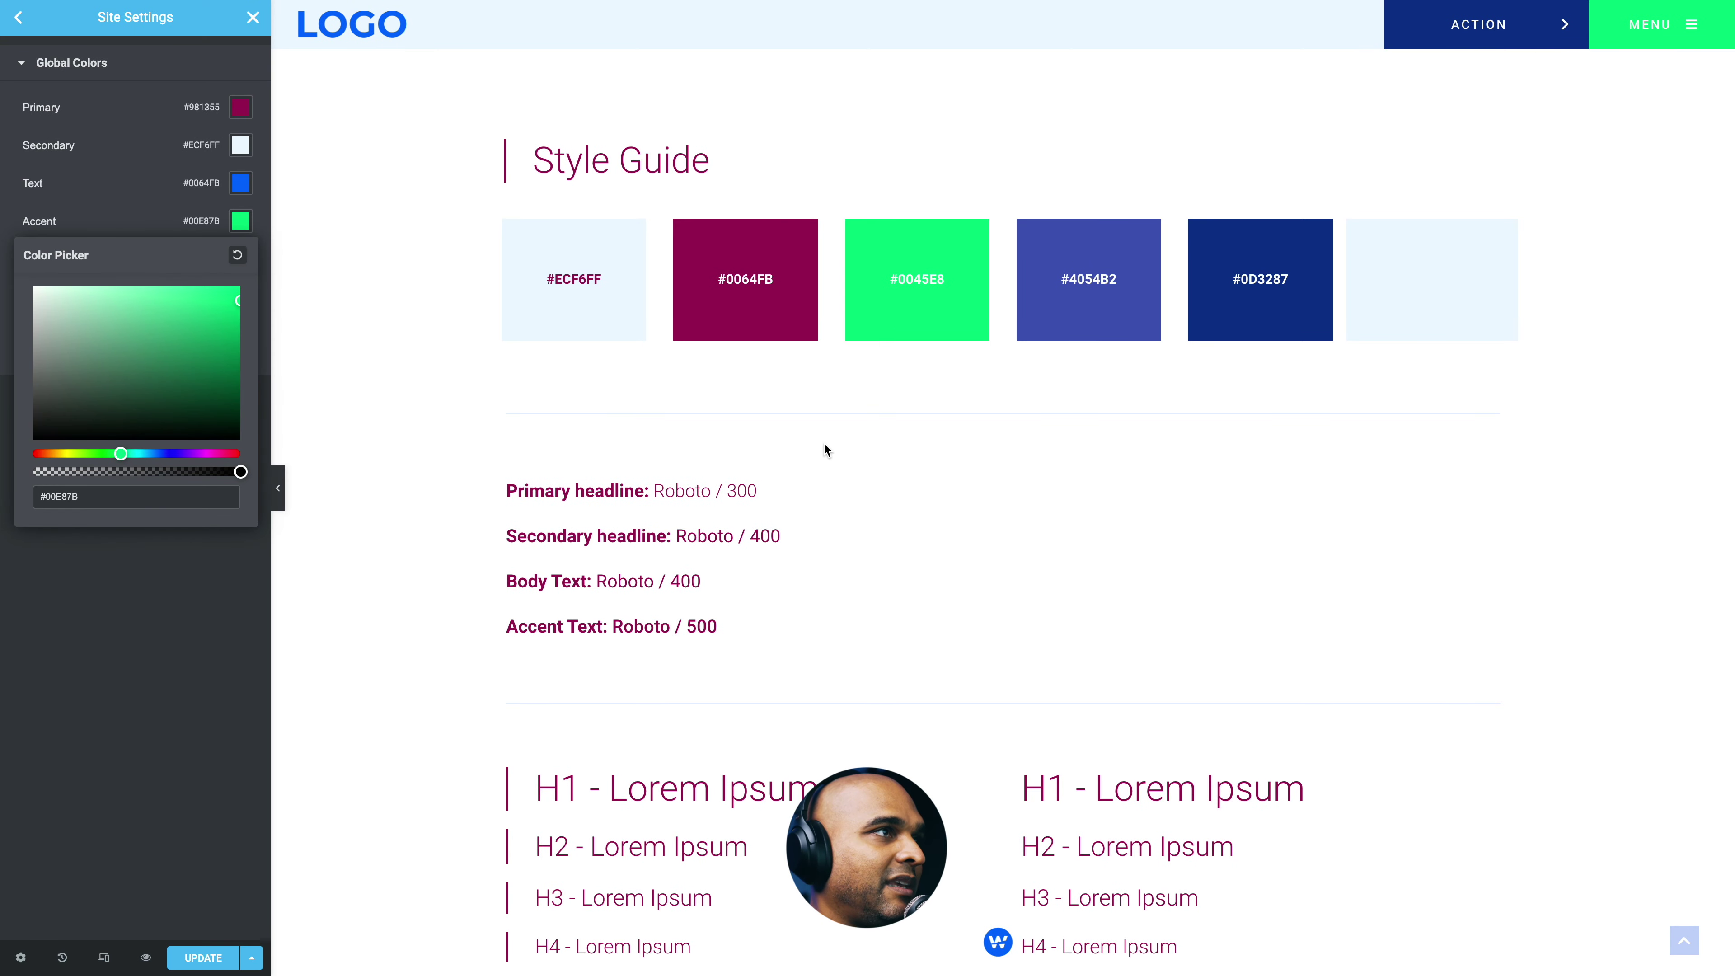
scroll(759, 587, "down", 10)
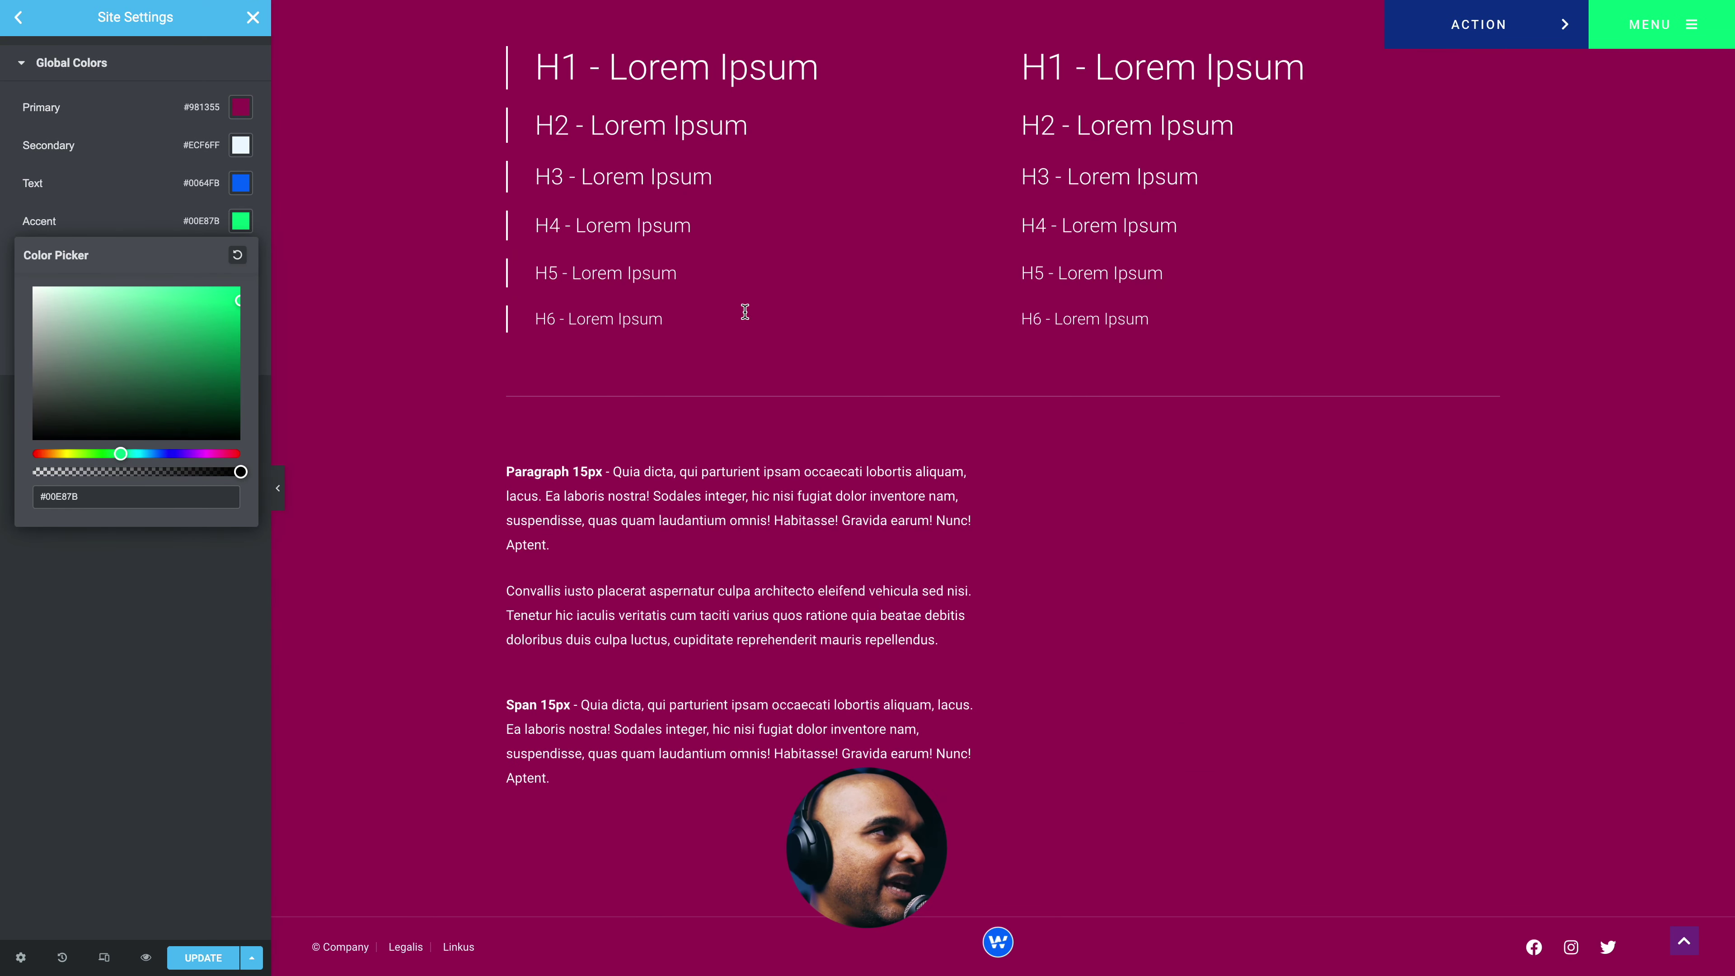
scroll(690, 399, "up", 5)
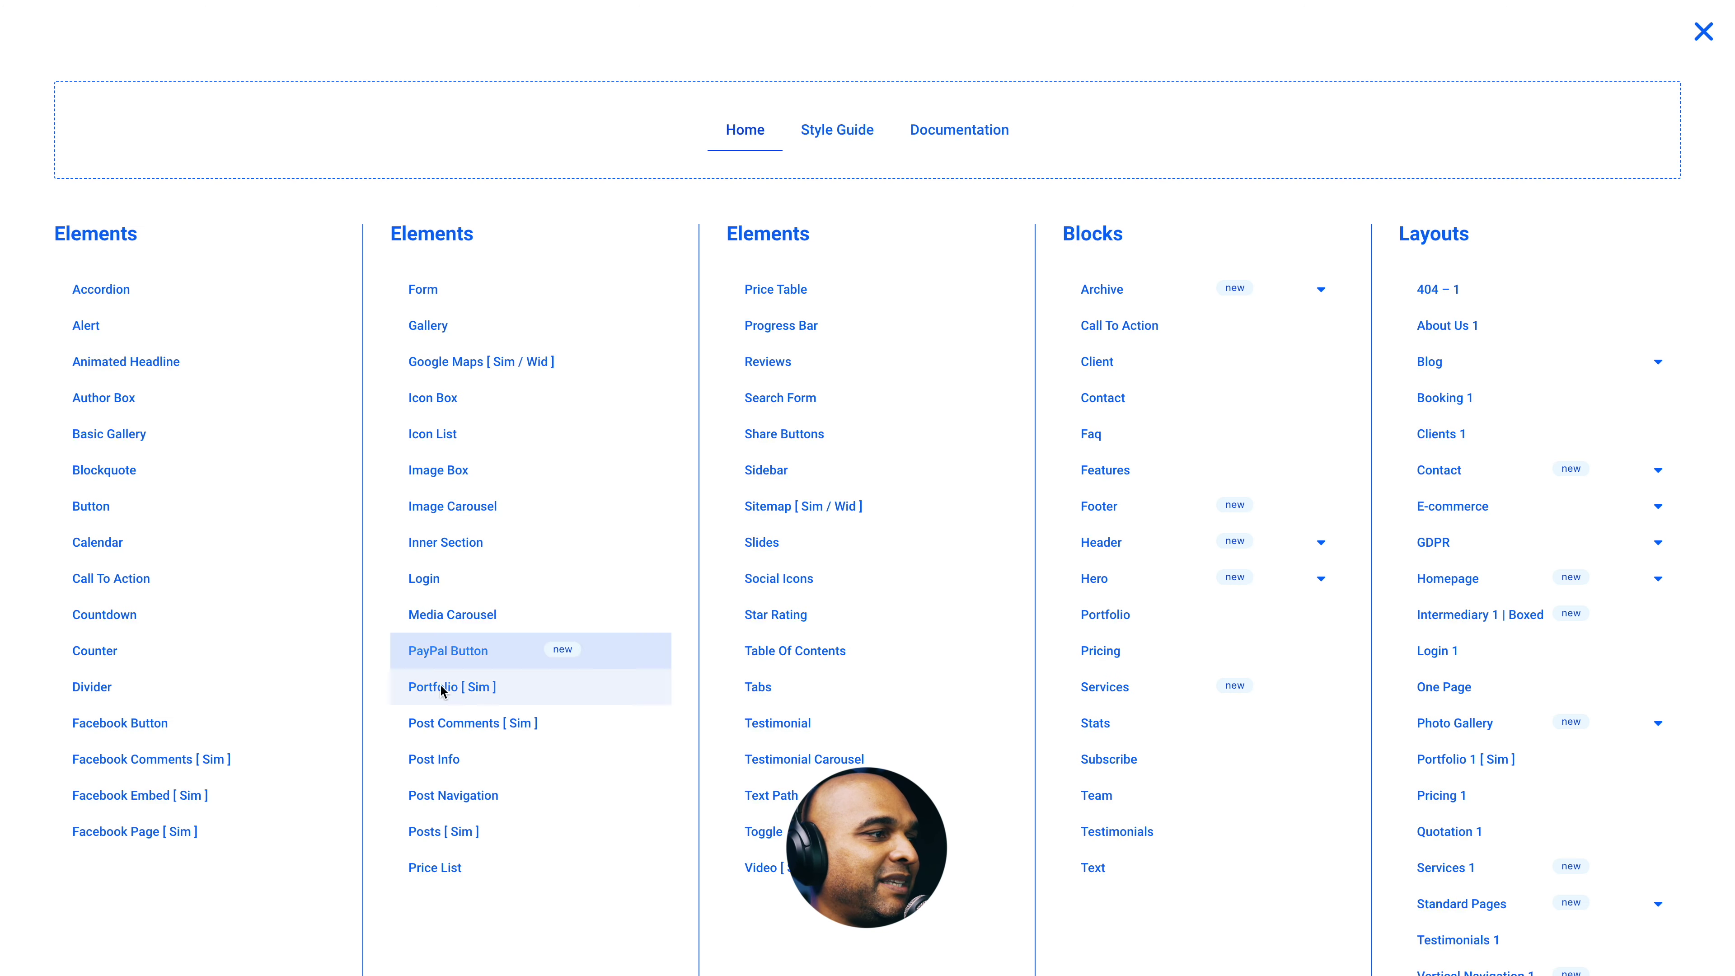
- Open the PayPal Button demo and scroll through it and the Text Path curved-text examples
left_click(476, 657)
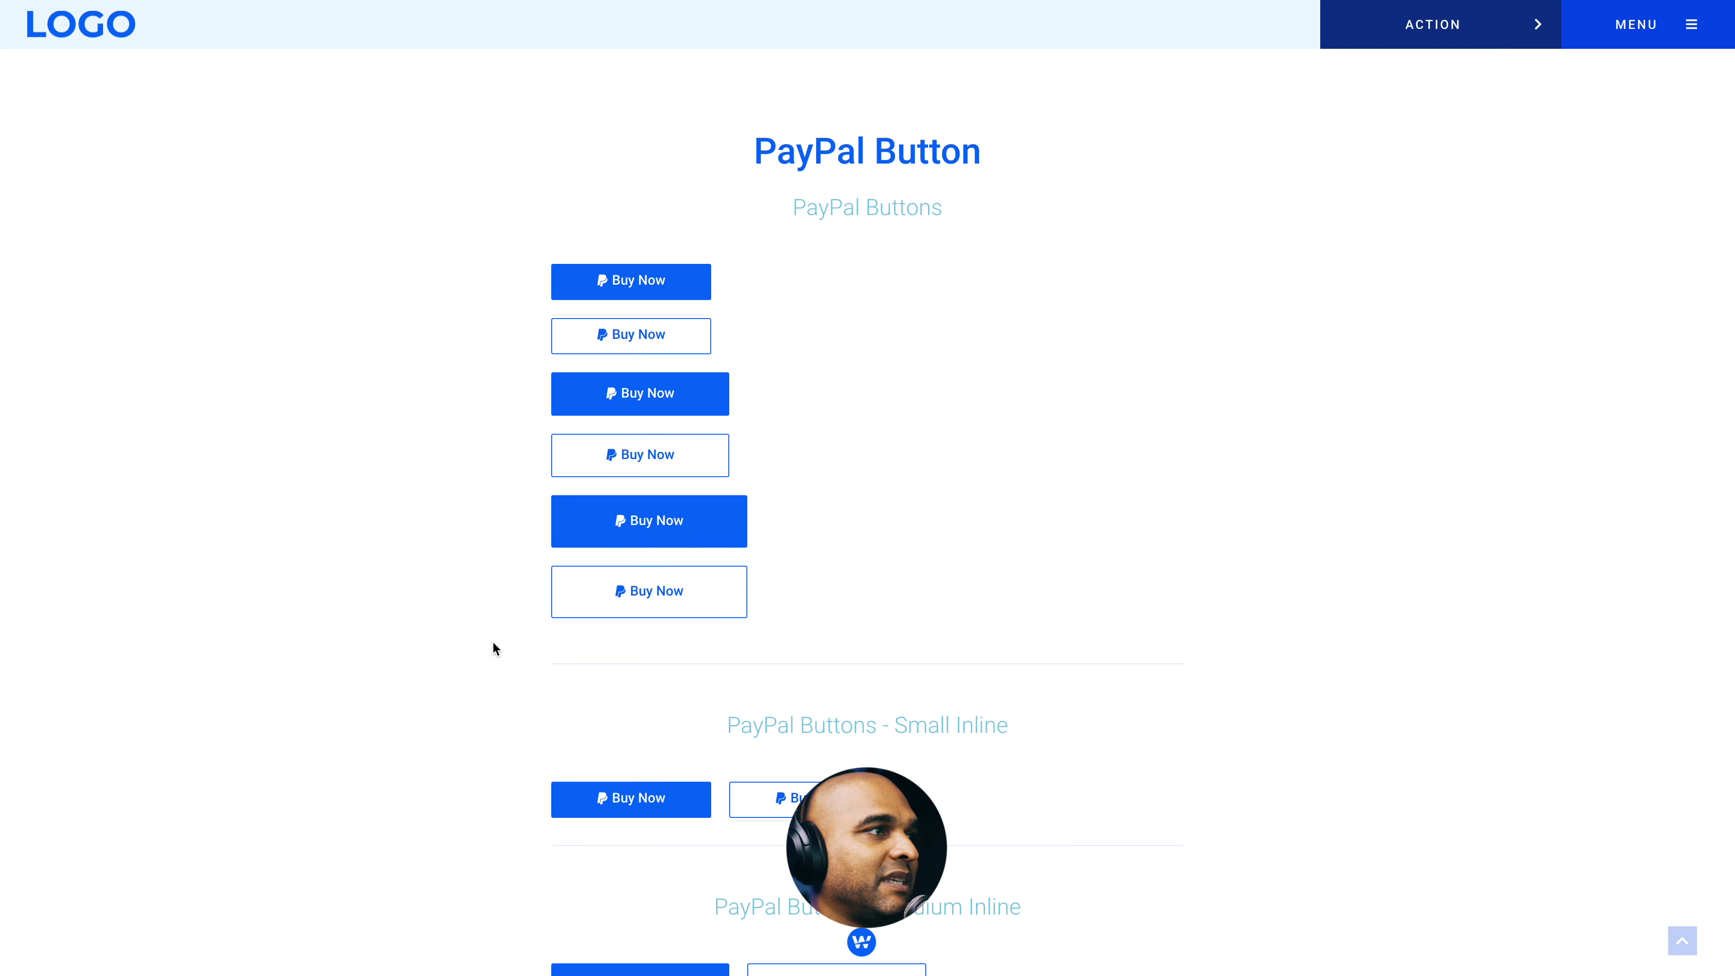
scroll(547, 623, "down", 10)
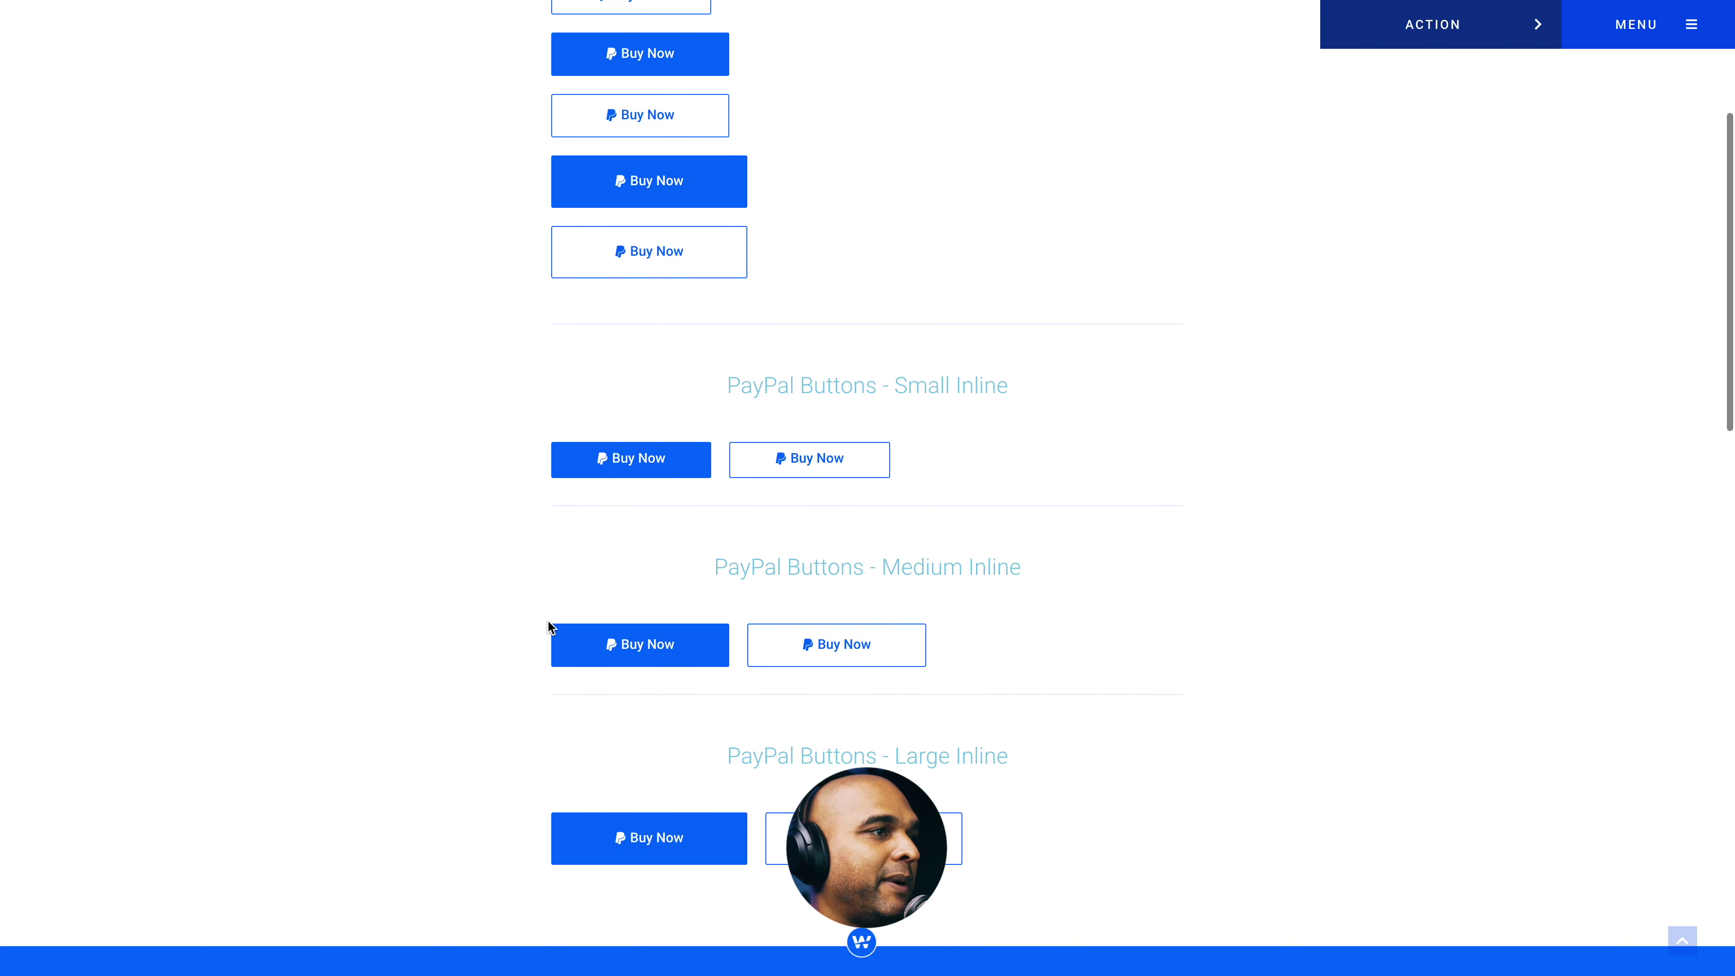
scroll(547, 626, "down", 12)
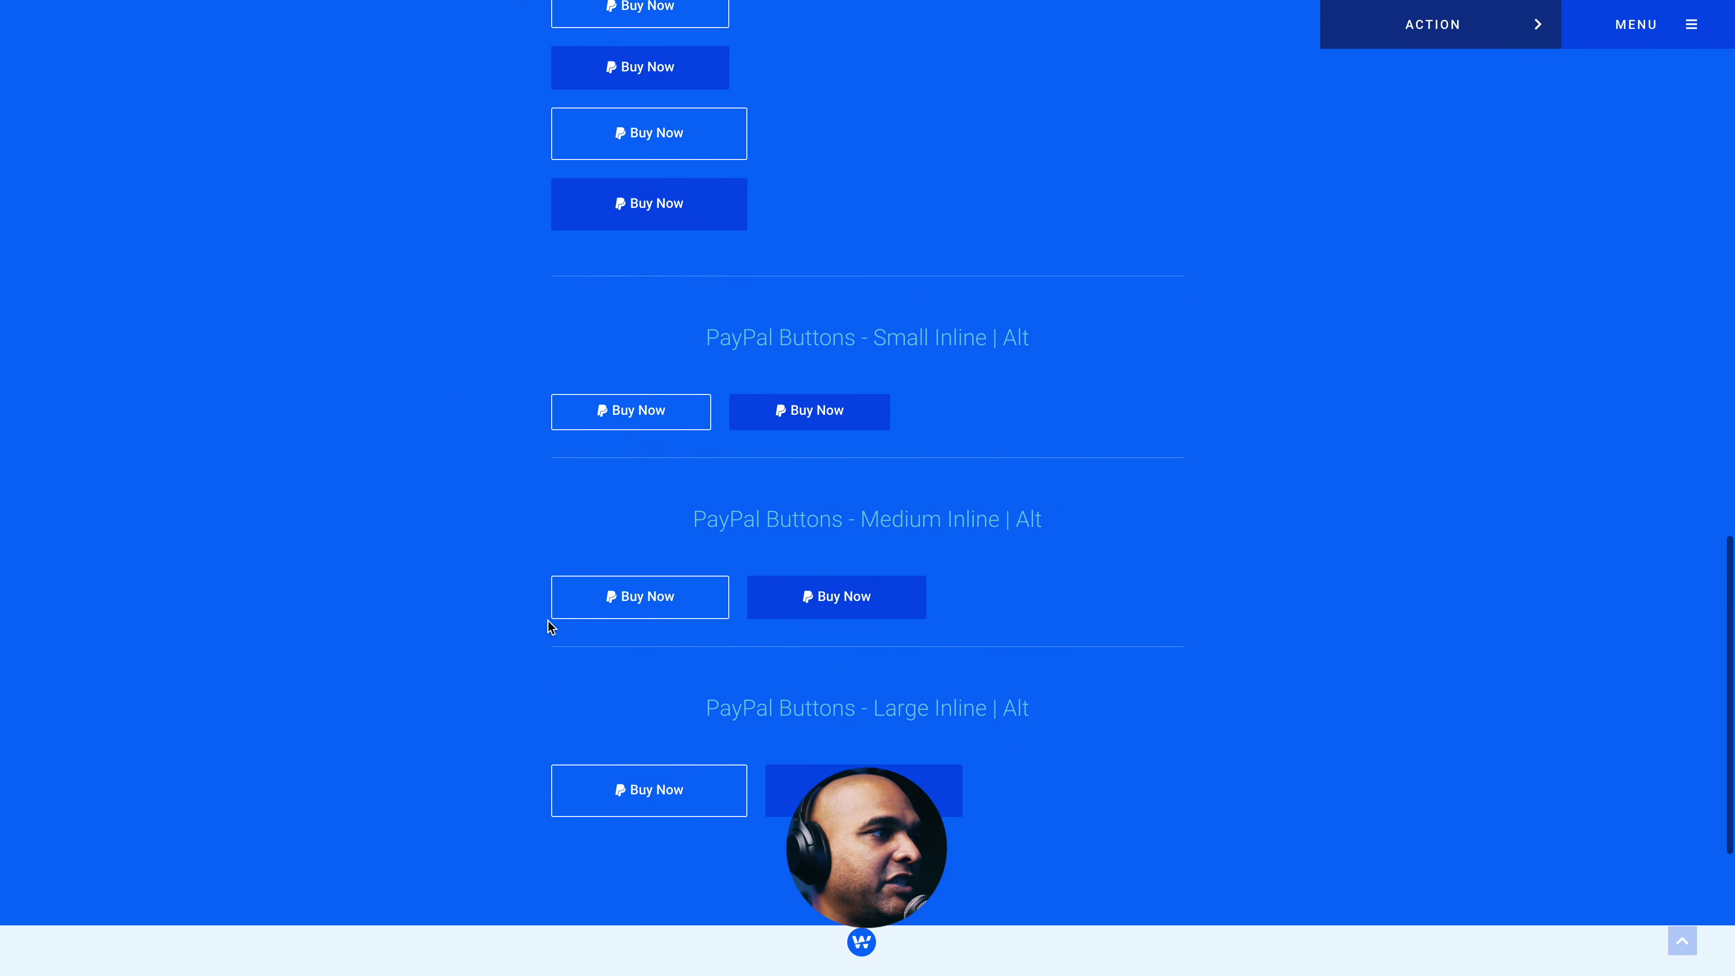
scroll(545, 580, "down", 4)
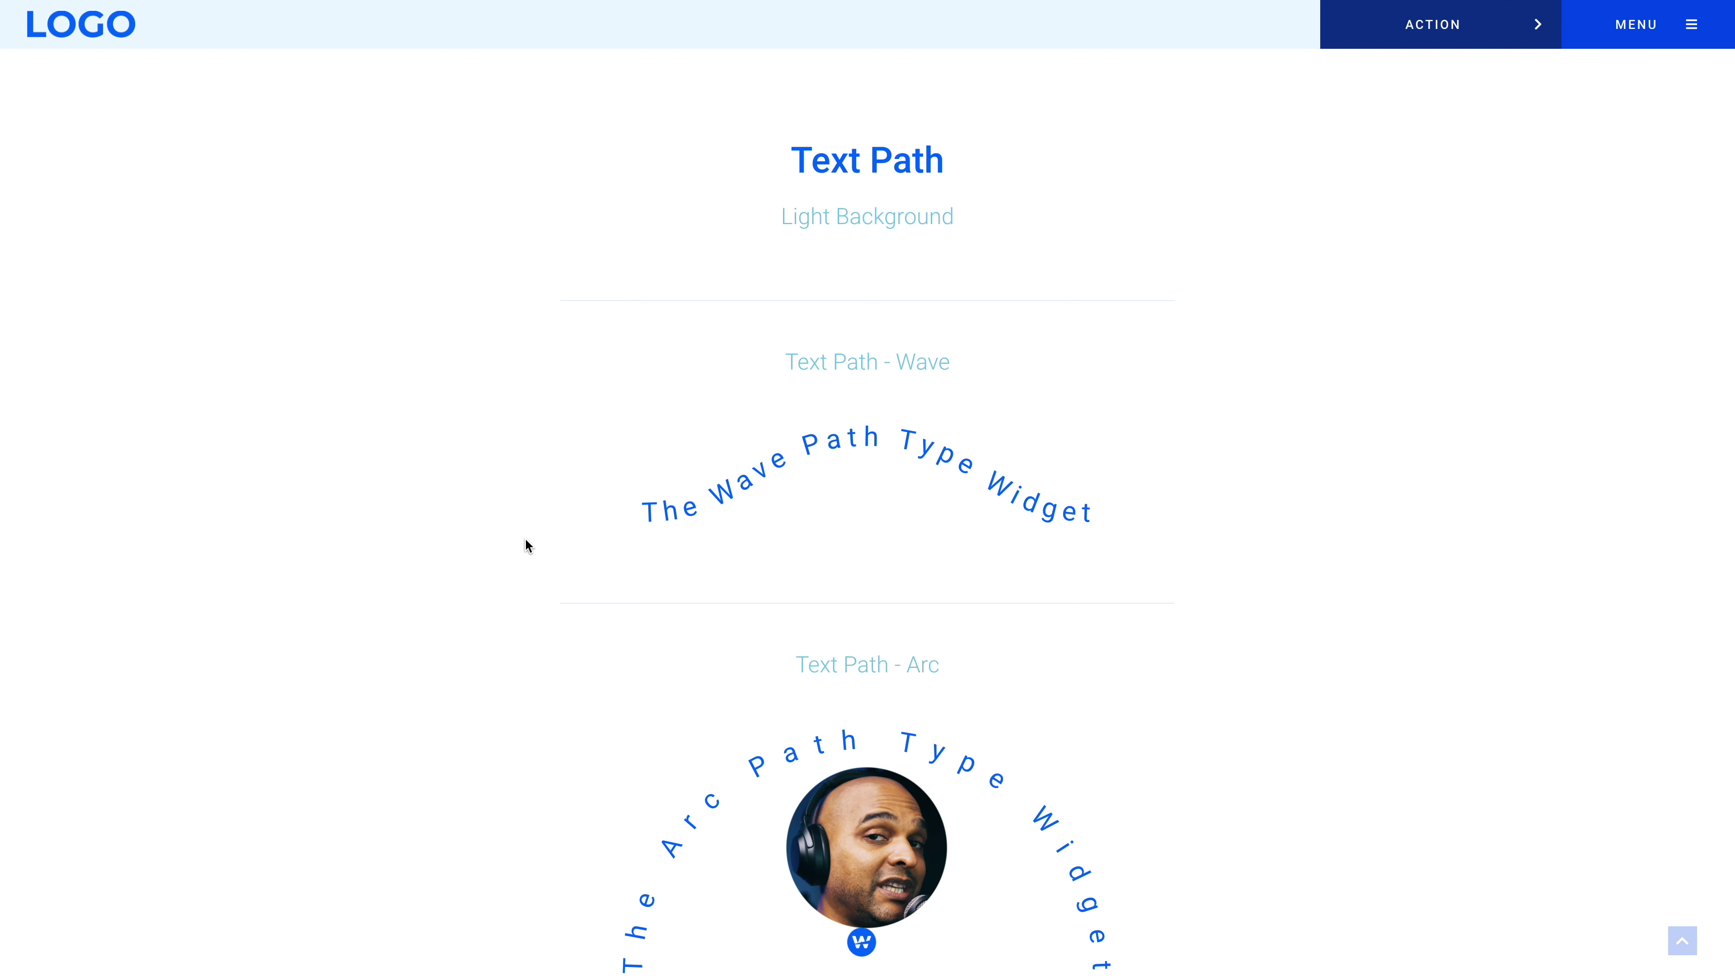
scroll(528, 545, "down", 6)
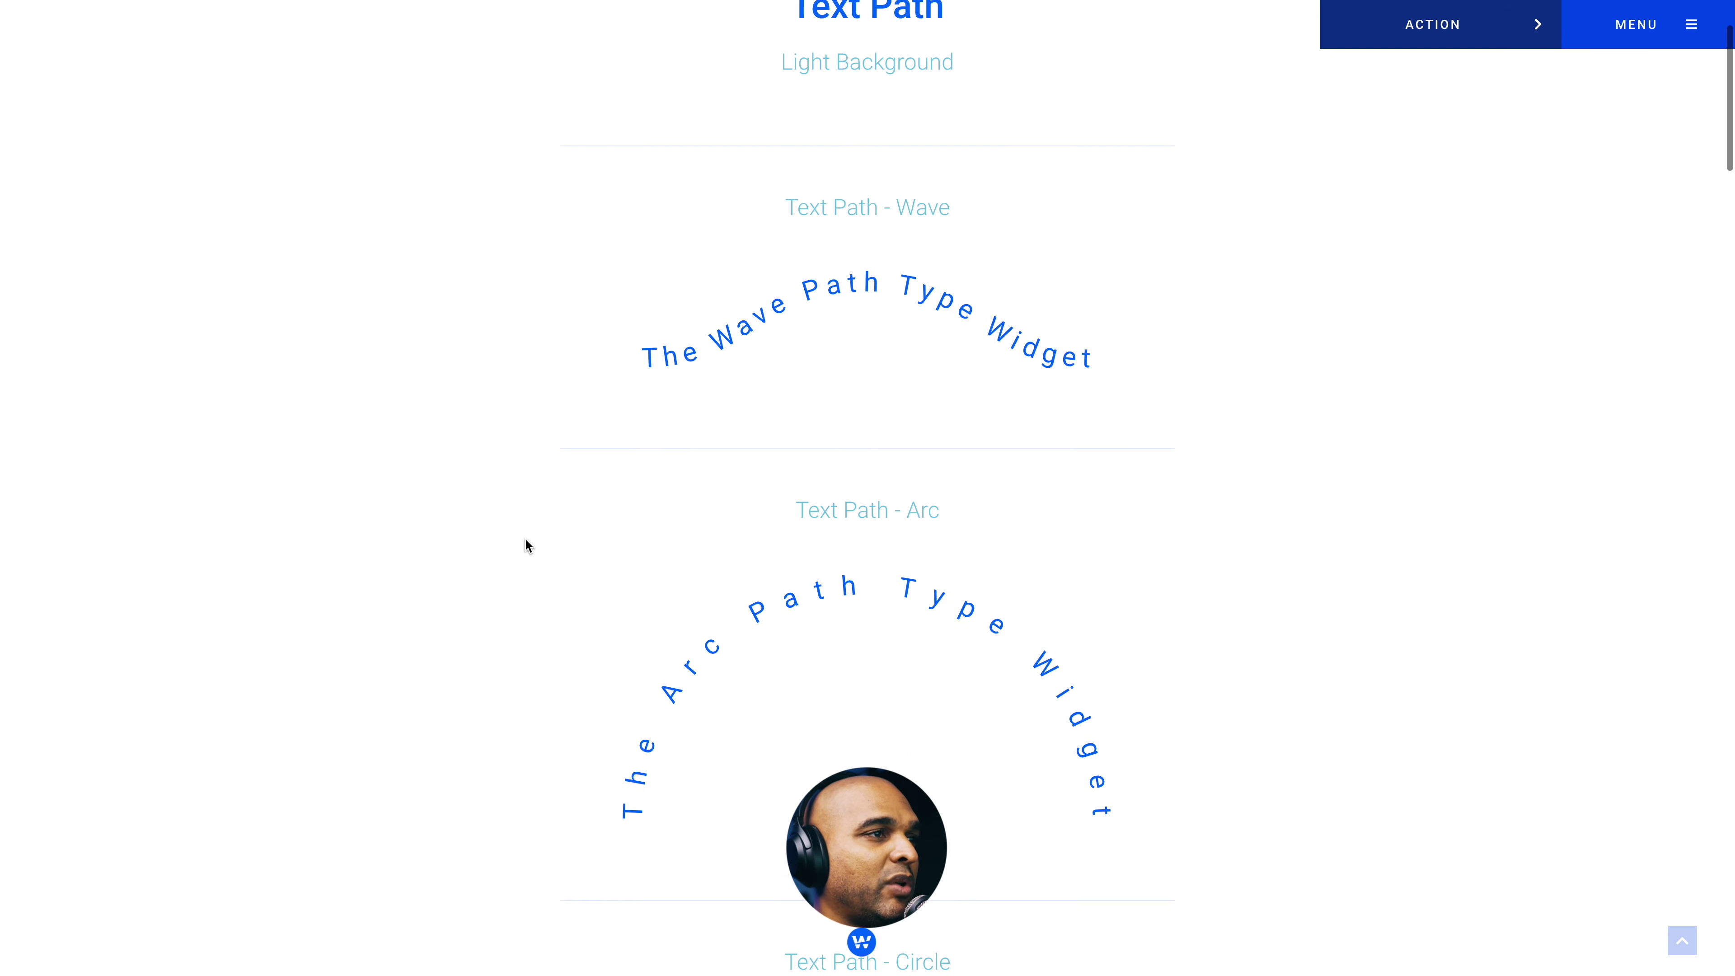
scroll(528, 546, "down", 7)
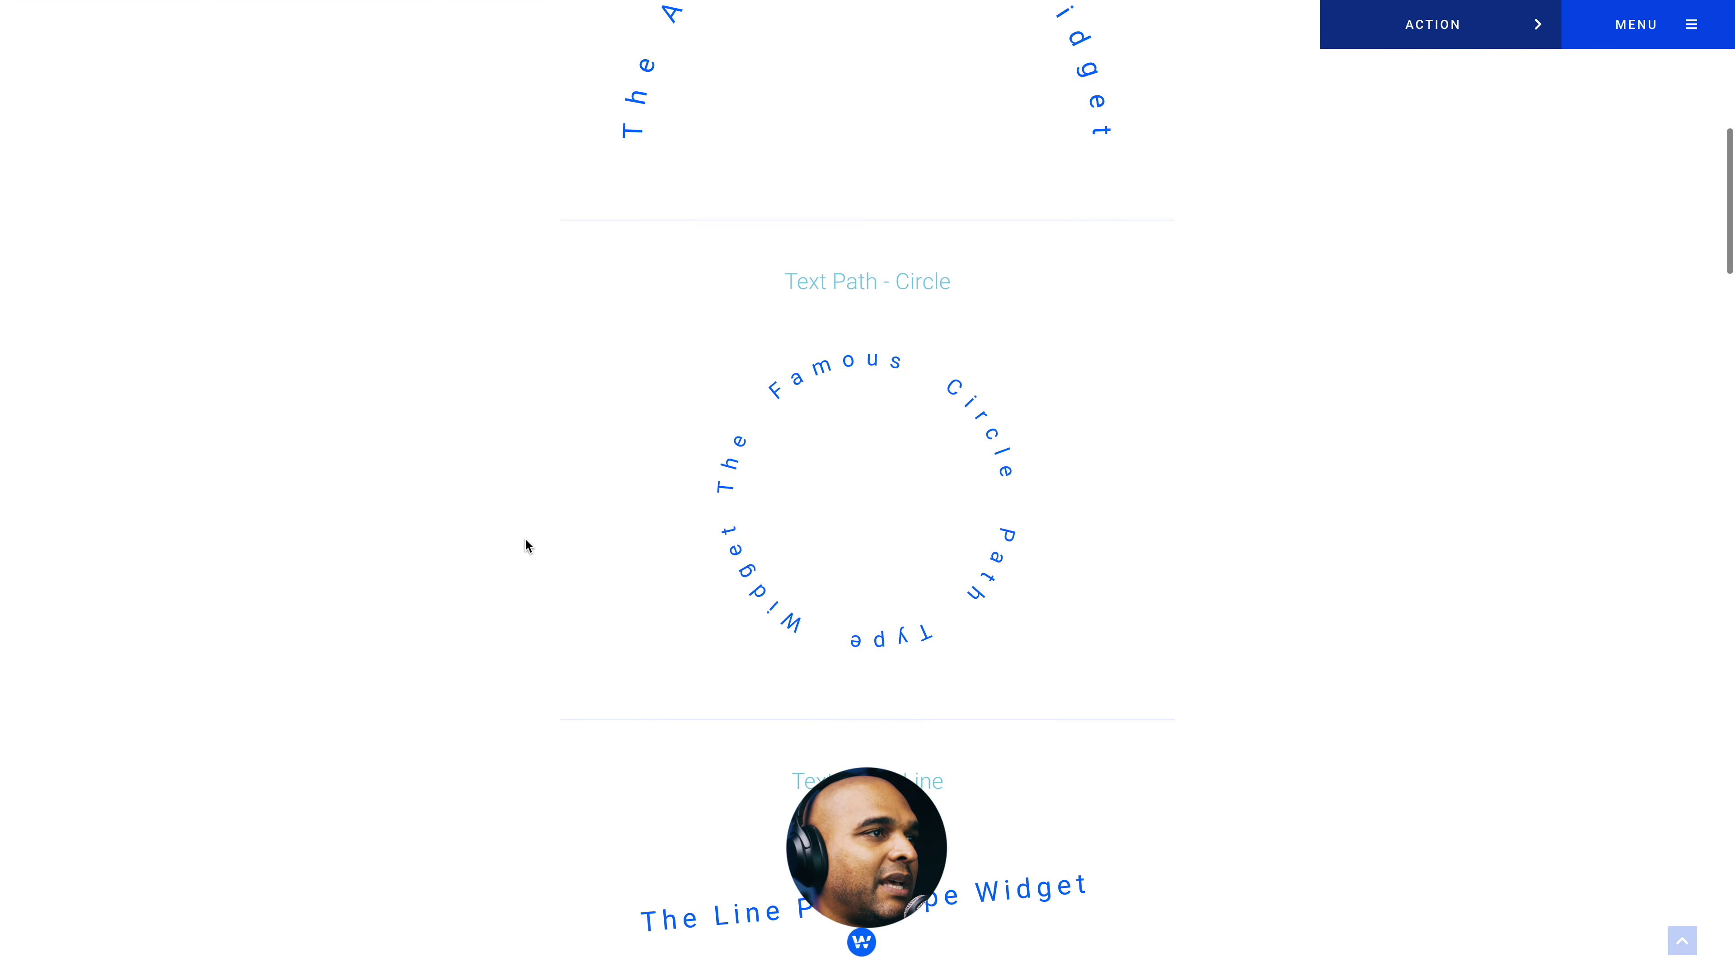
scroll(528, 545, "down", 16)
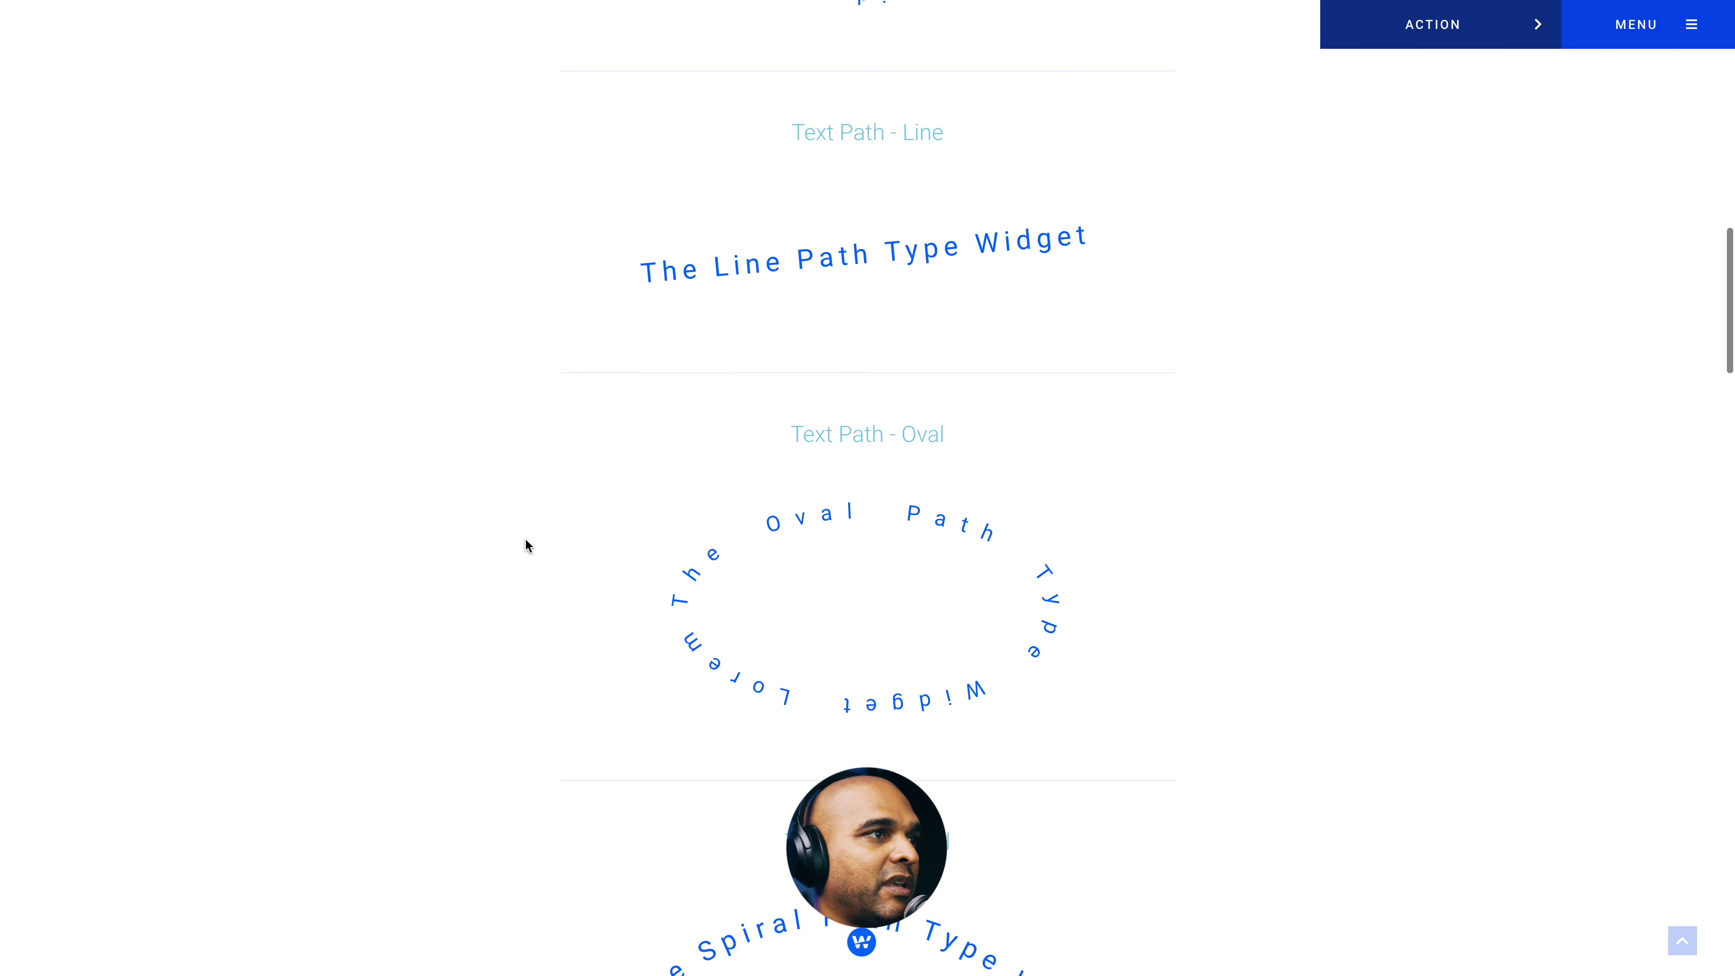
scroll(528, 545, "down", 16)
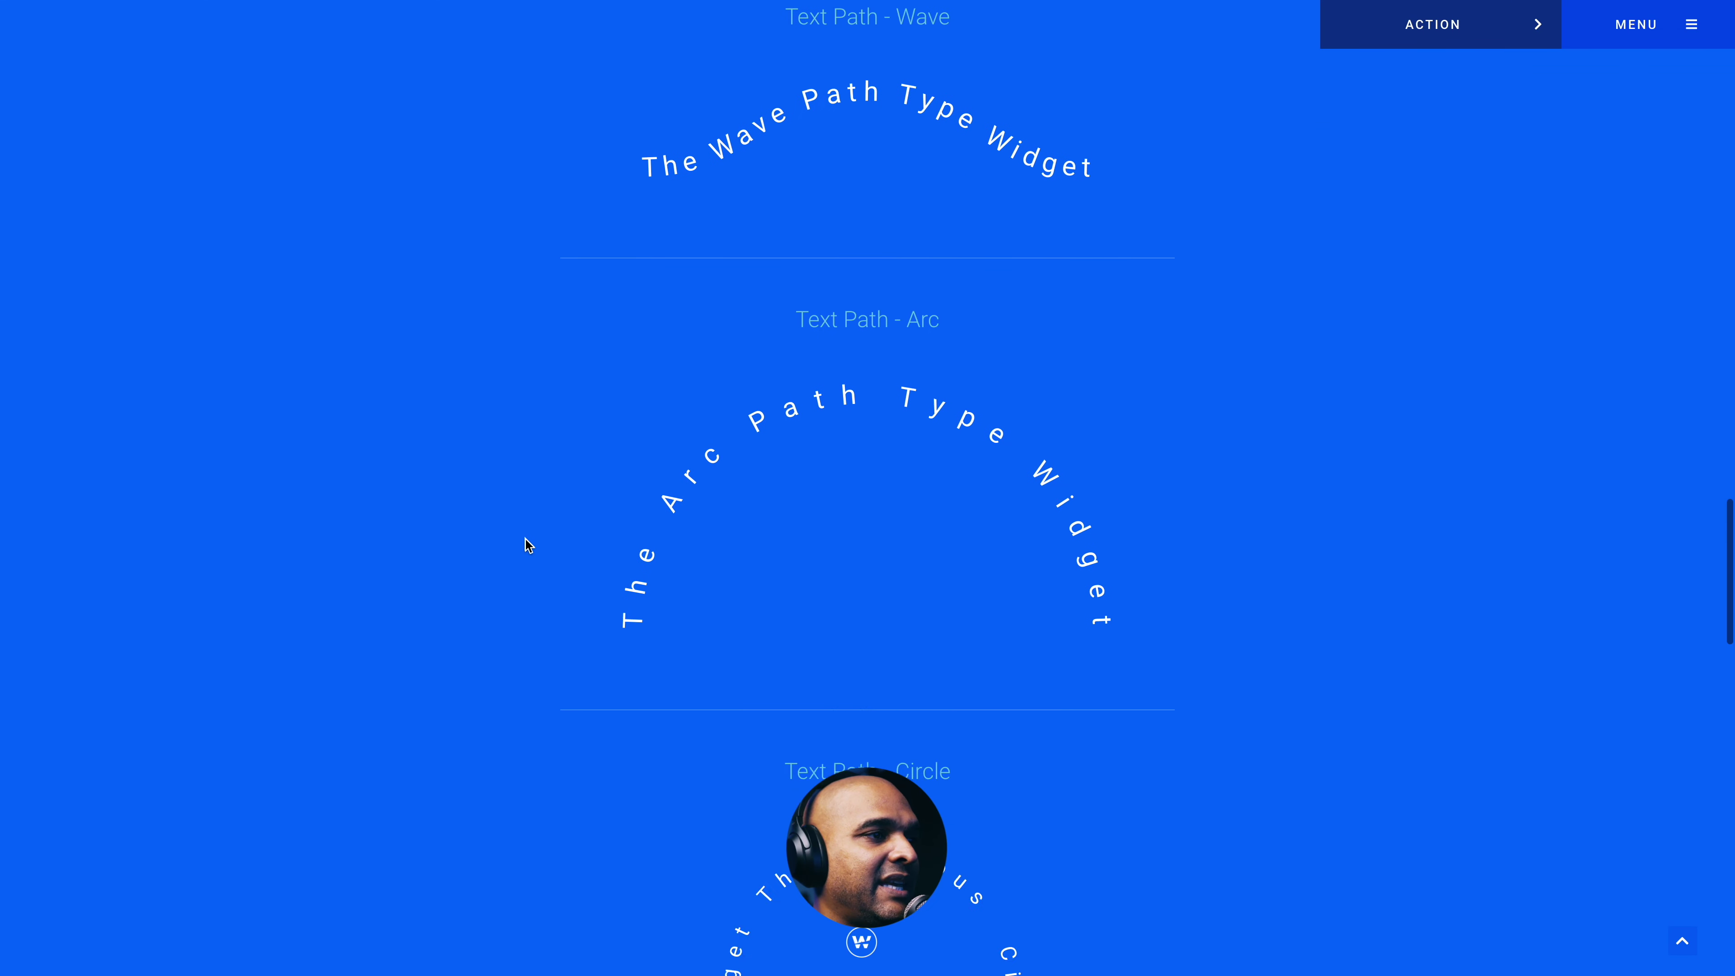
scroll(528, 545, "down", 9)
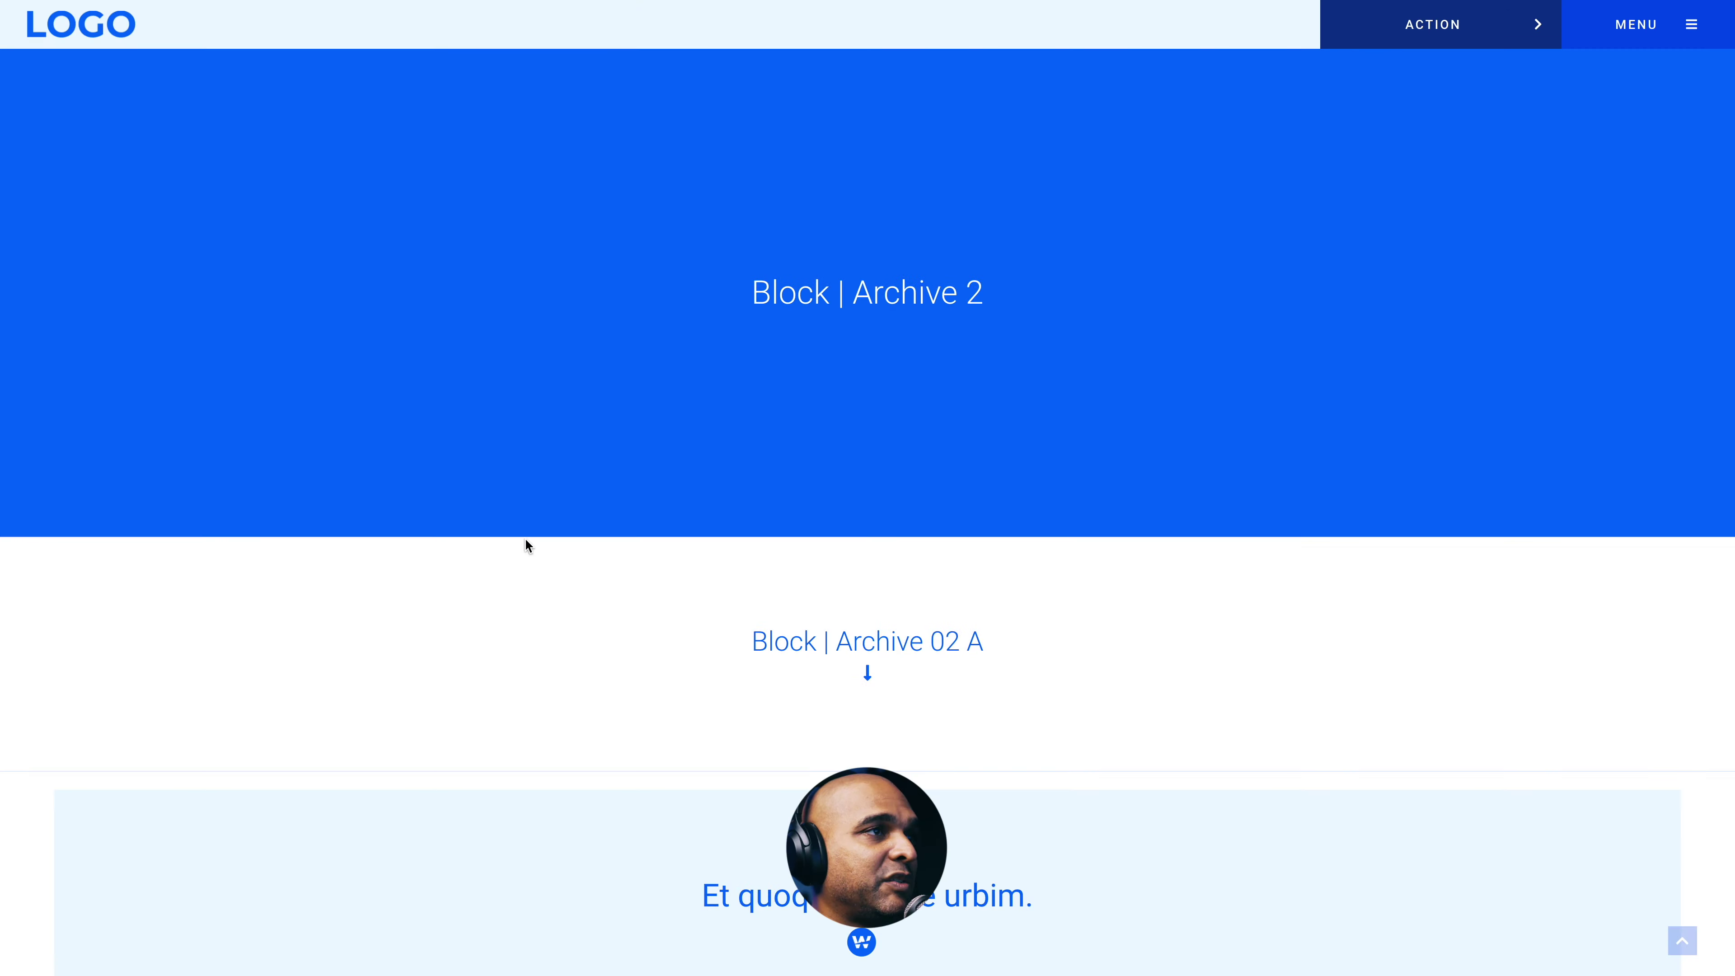
- Scroll down through the block demo pages to review the Footer 01, 01 ALT, 02 and 02 ALT variants
scroll(528, 546, "down", 8)
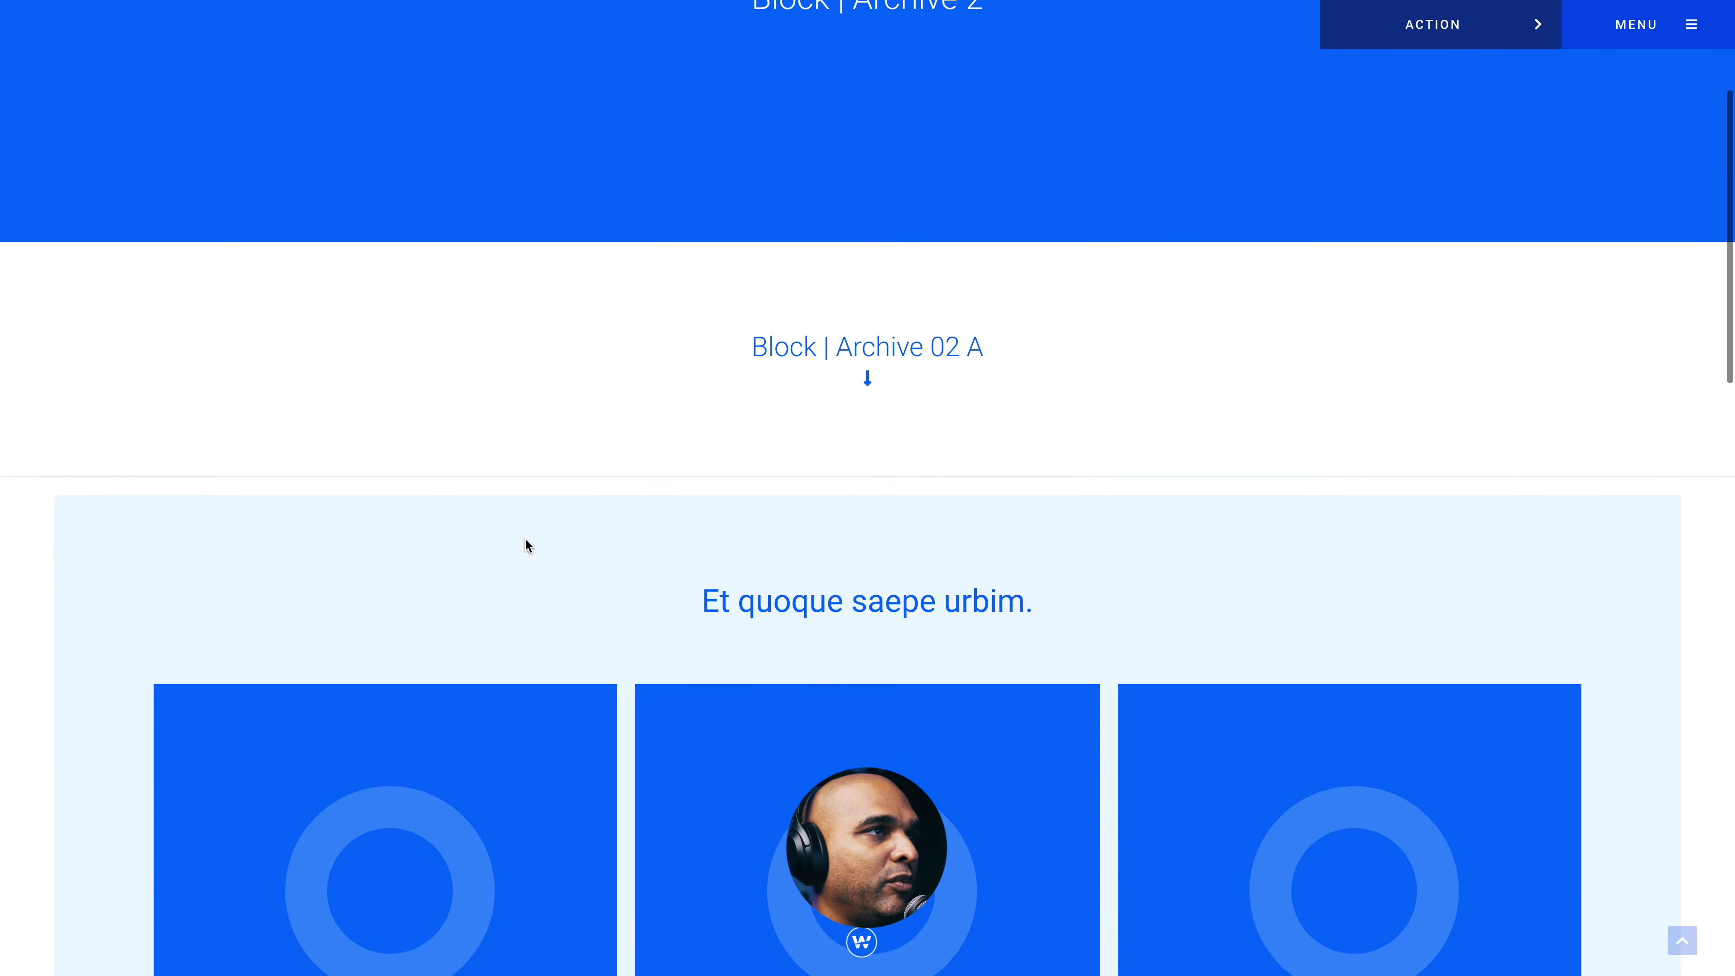
scroll(528, 545, "down", 2)
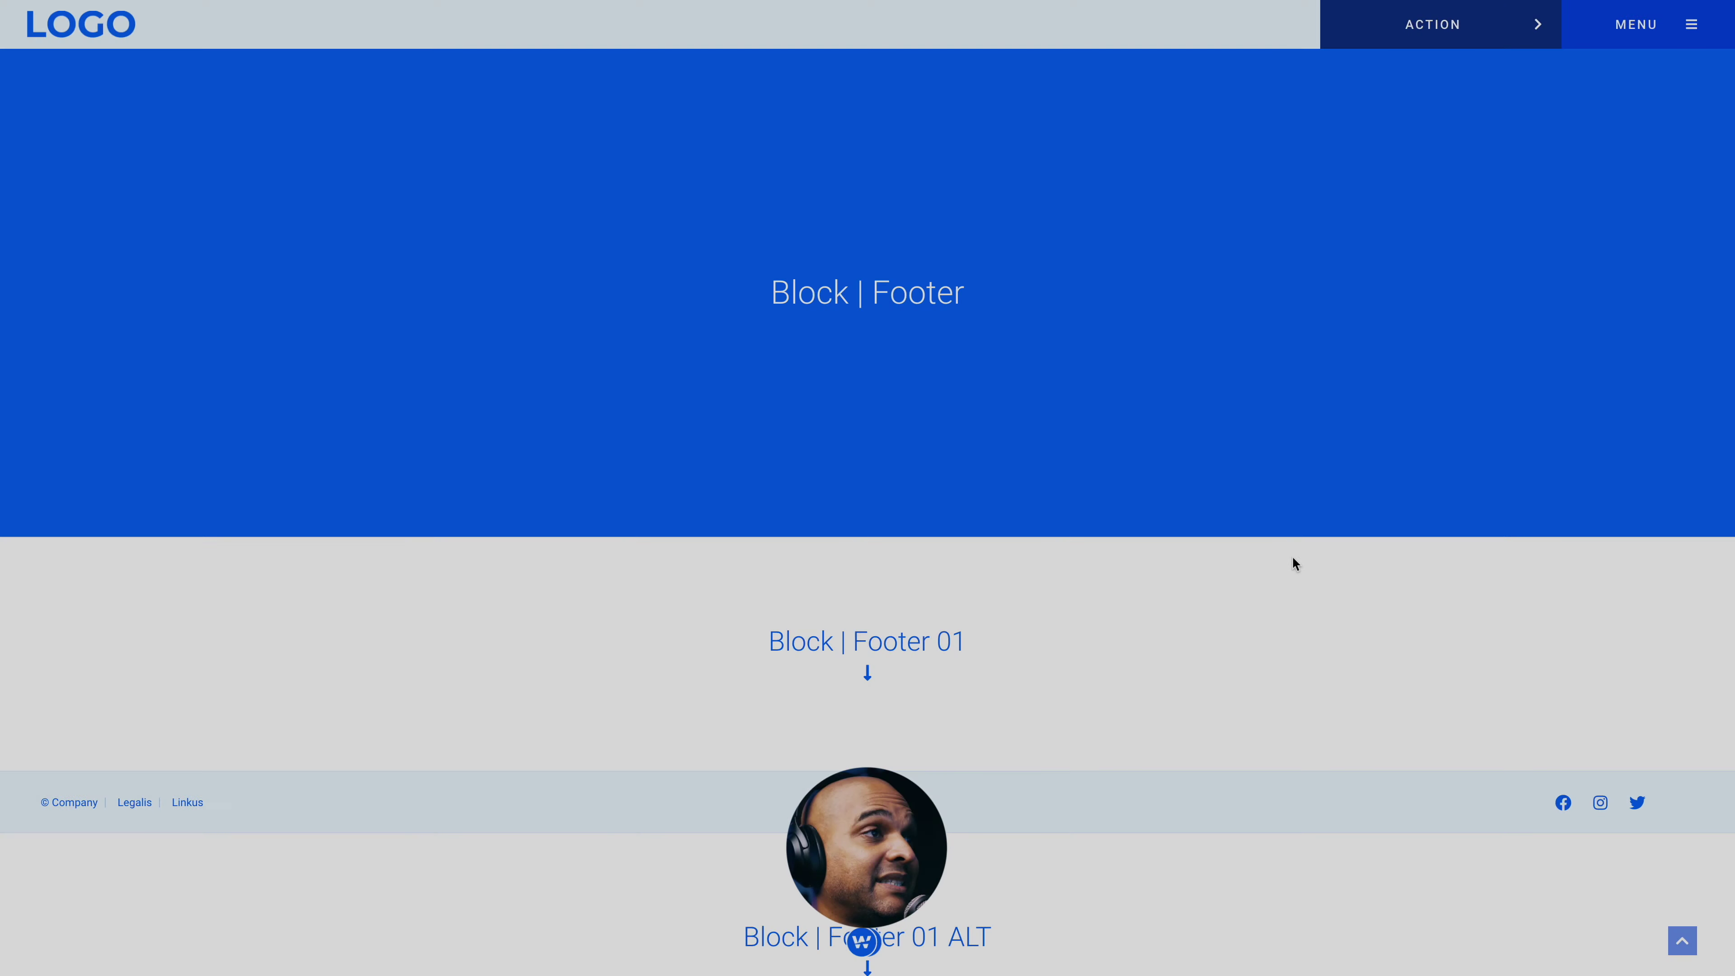
scroll(1293, 558, "down", 7)
scroll(1293, 563, "down", 4)
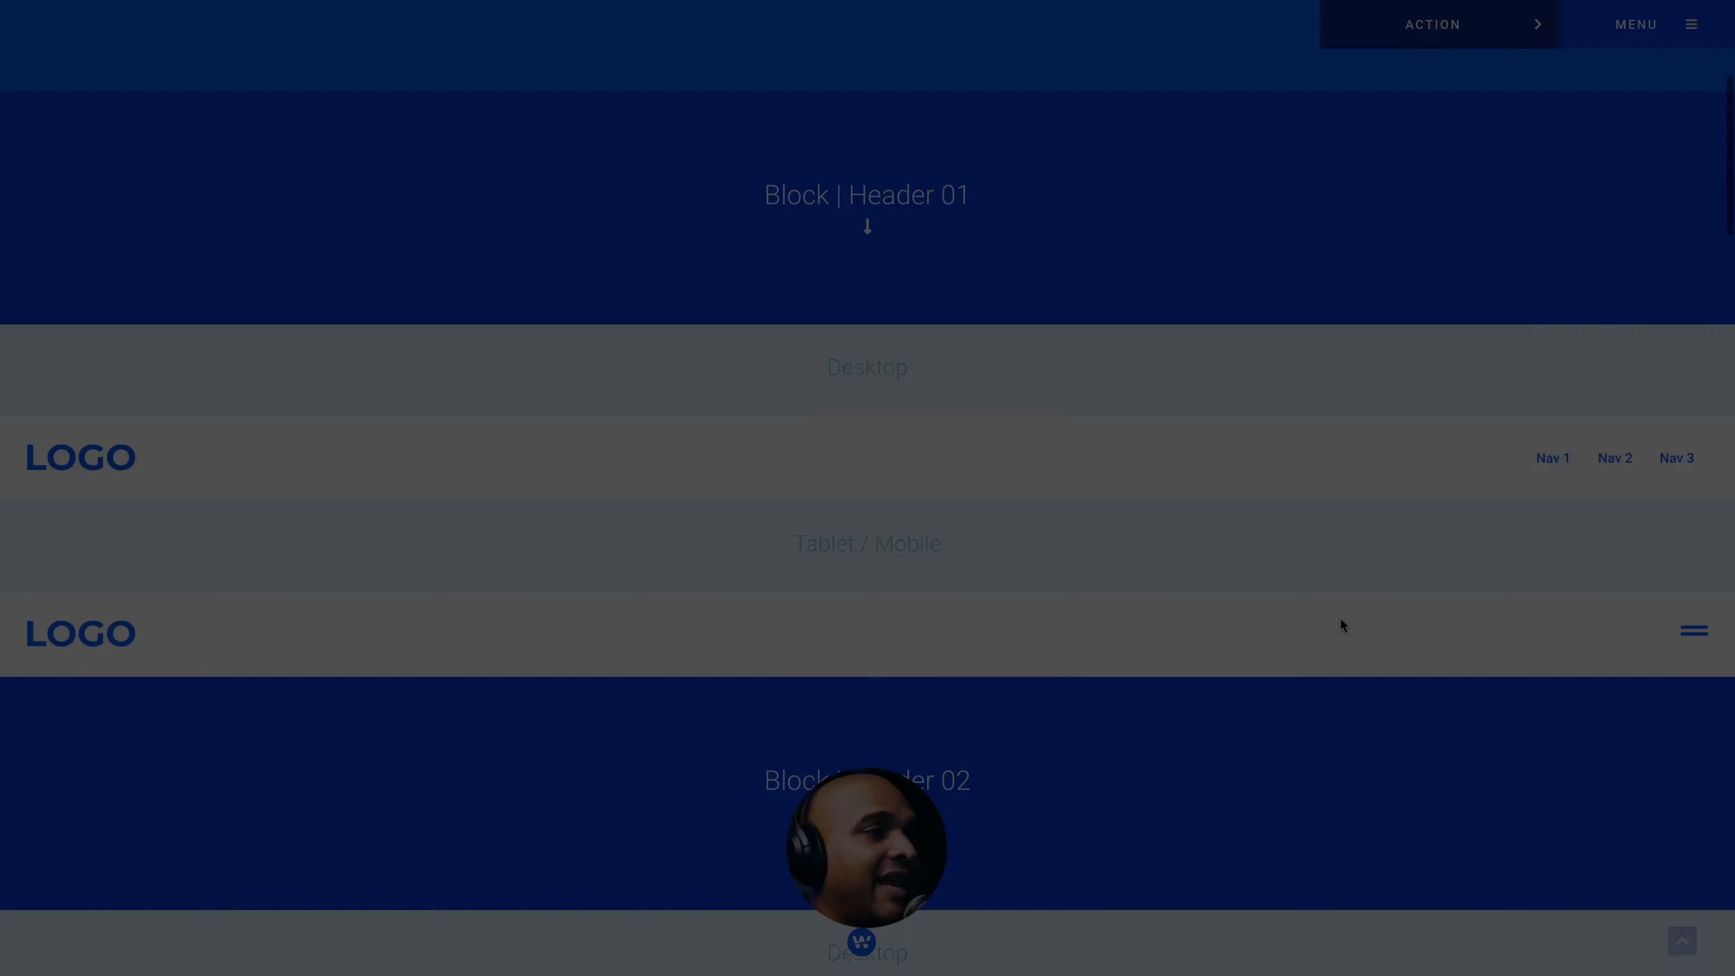
- Scroll down the Header blocks page past the transparent Header 07 to the Hero 02 demo panels
scroll(1341, 622, "down", 10)
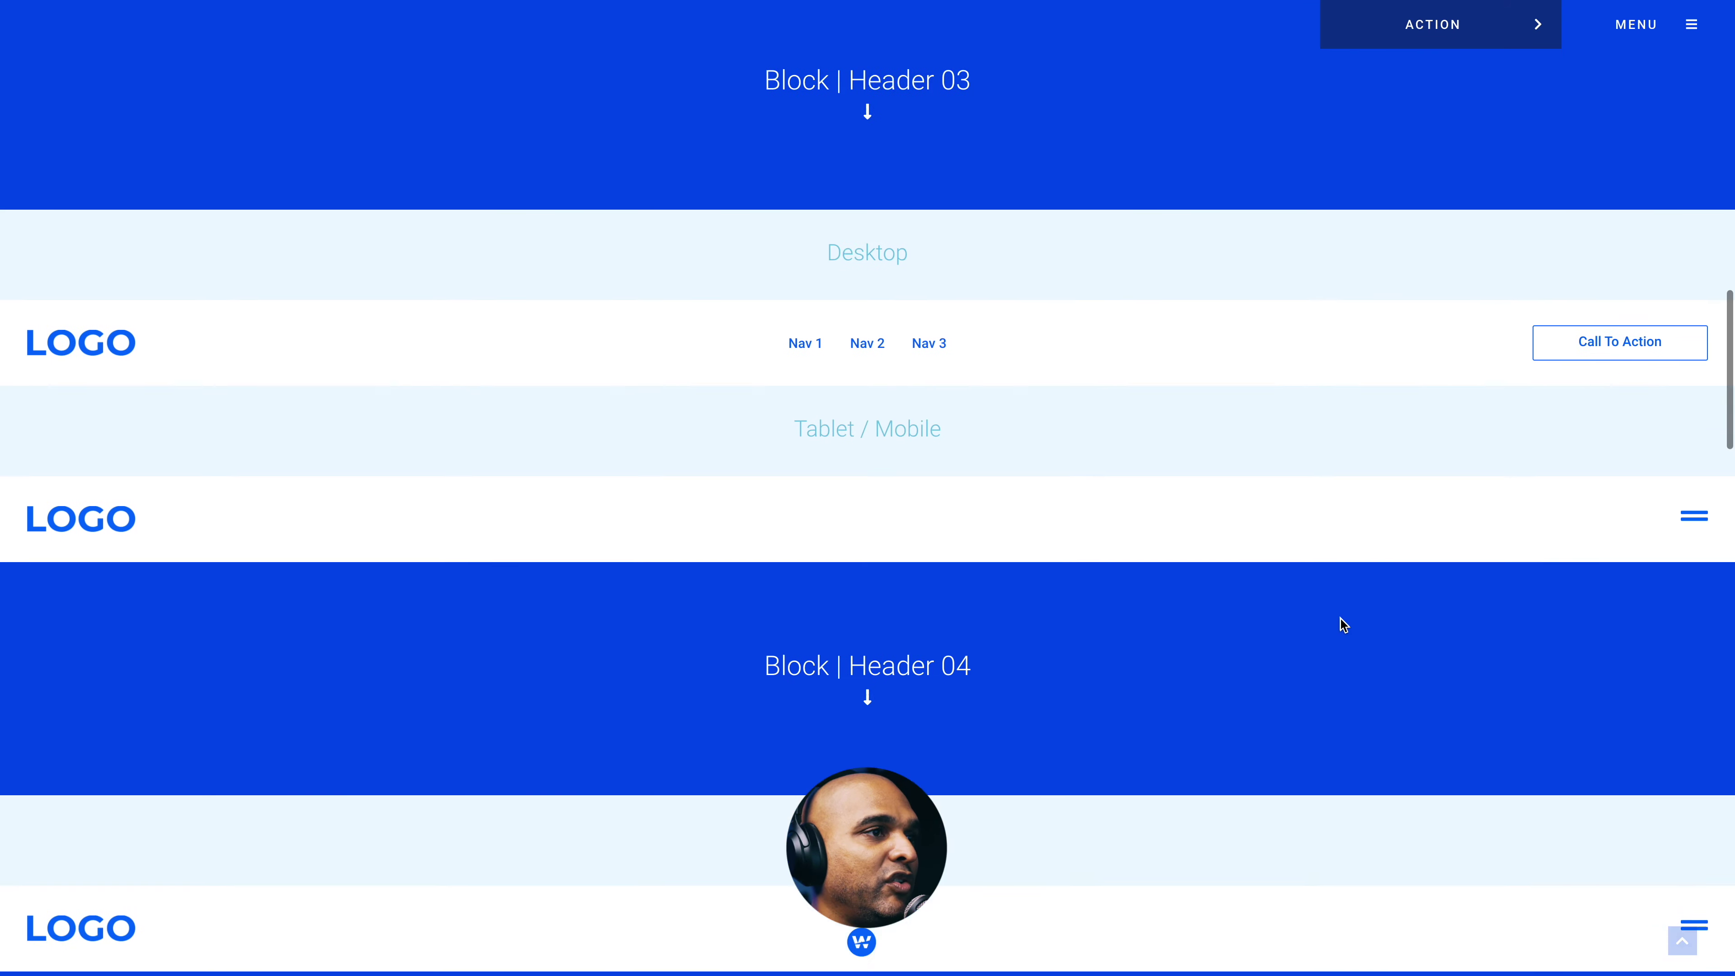
scroll(1341, 623, "down", 15)
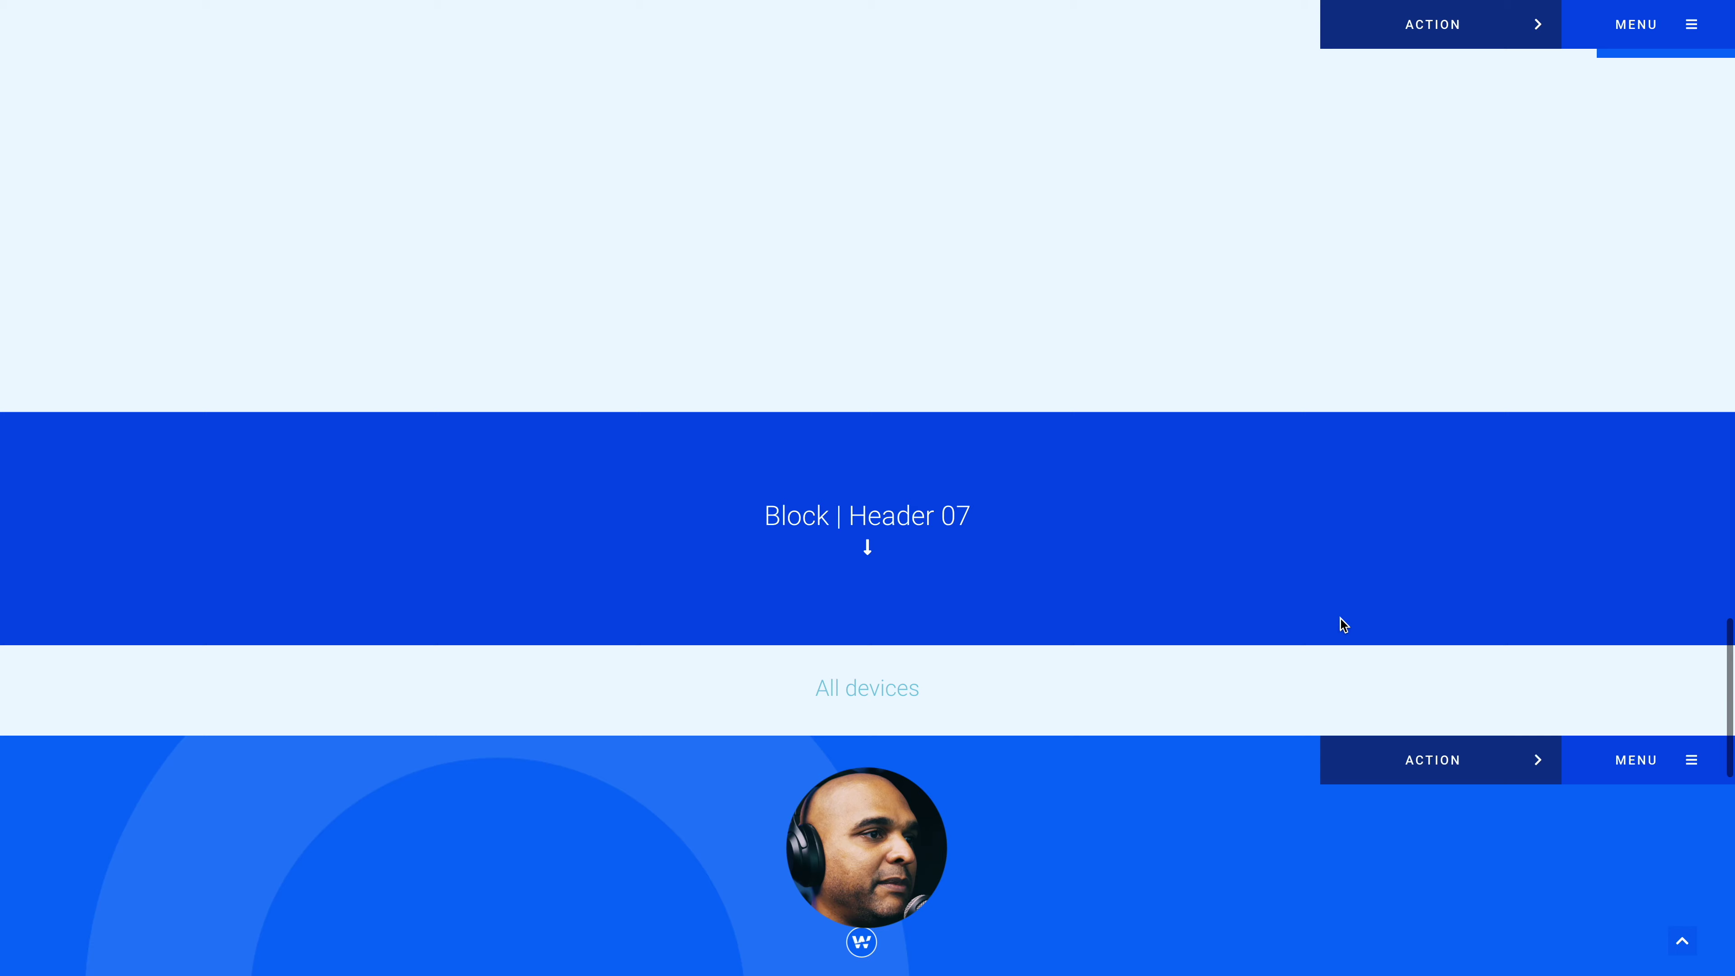
scroll(1341, 623, "down", 6)
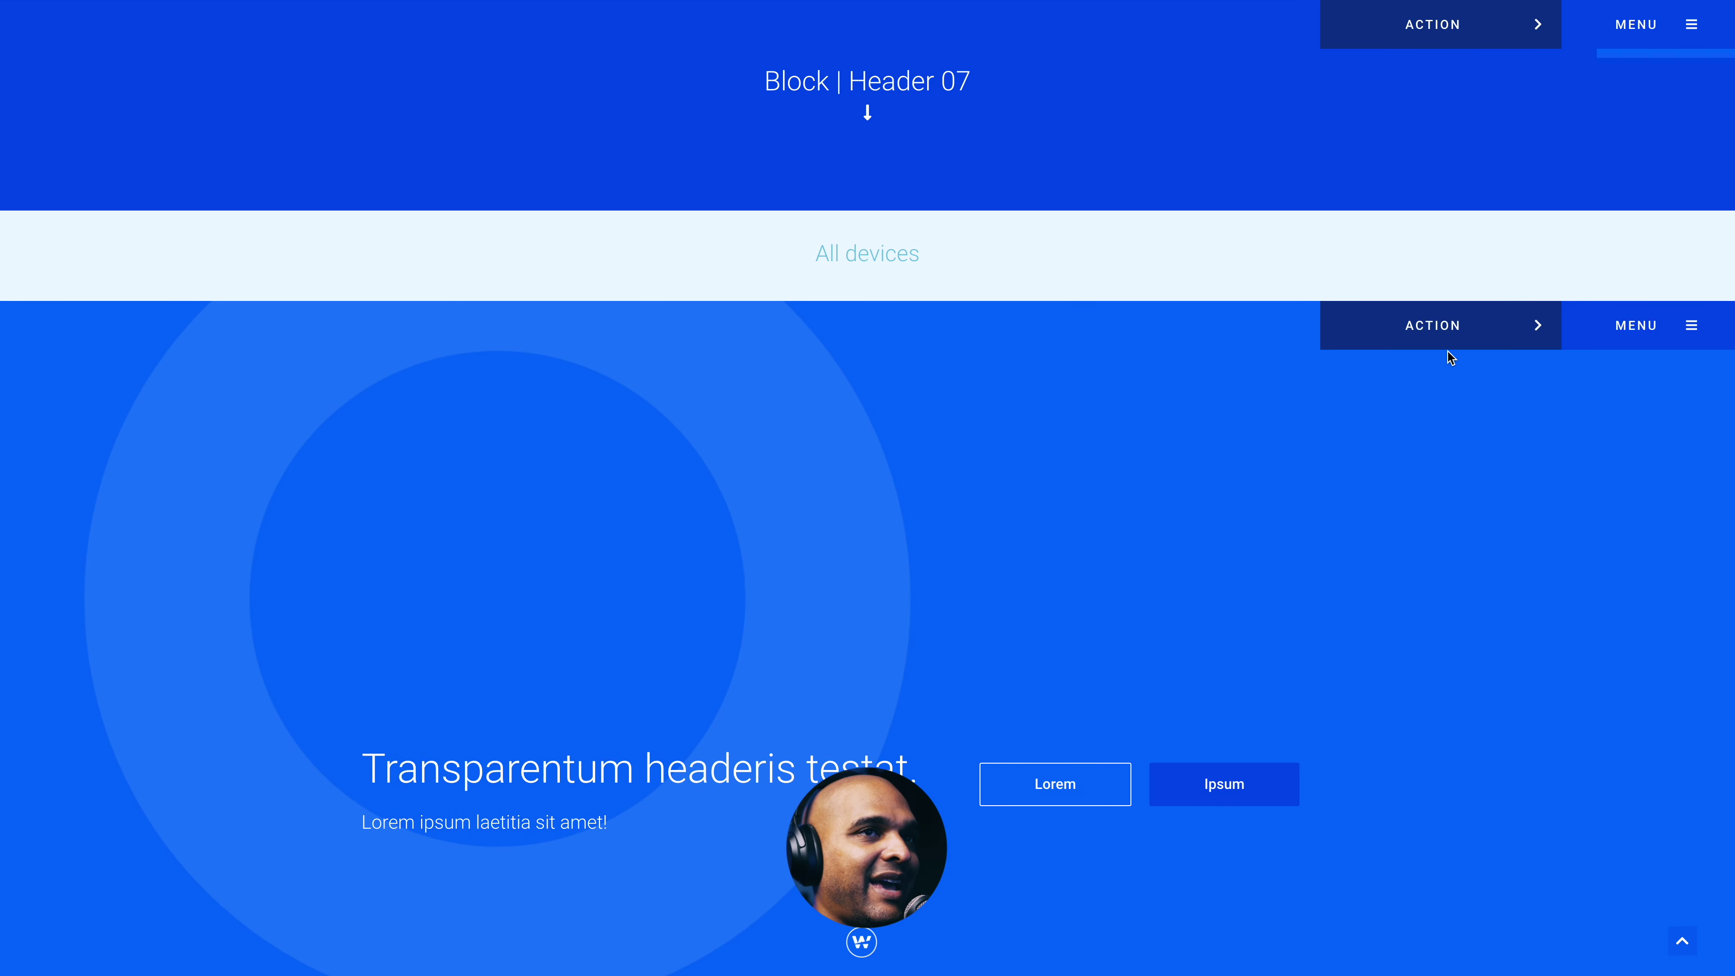
scroll(1388, 368, "down", 1)
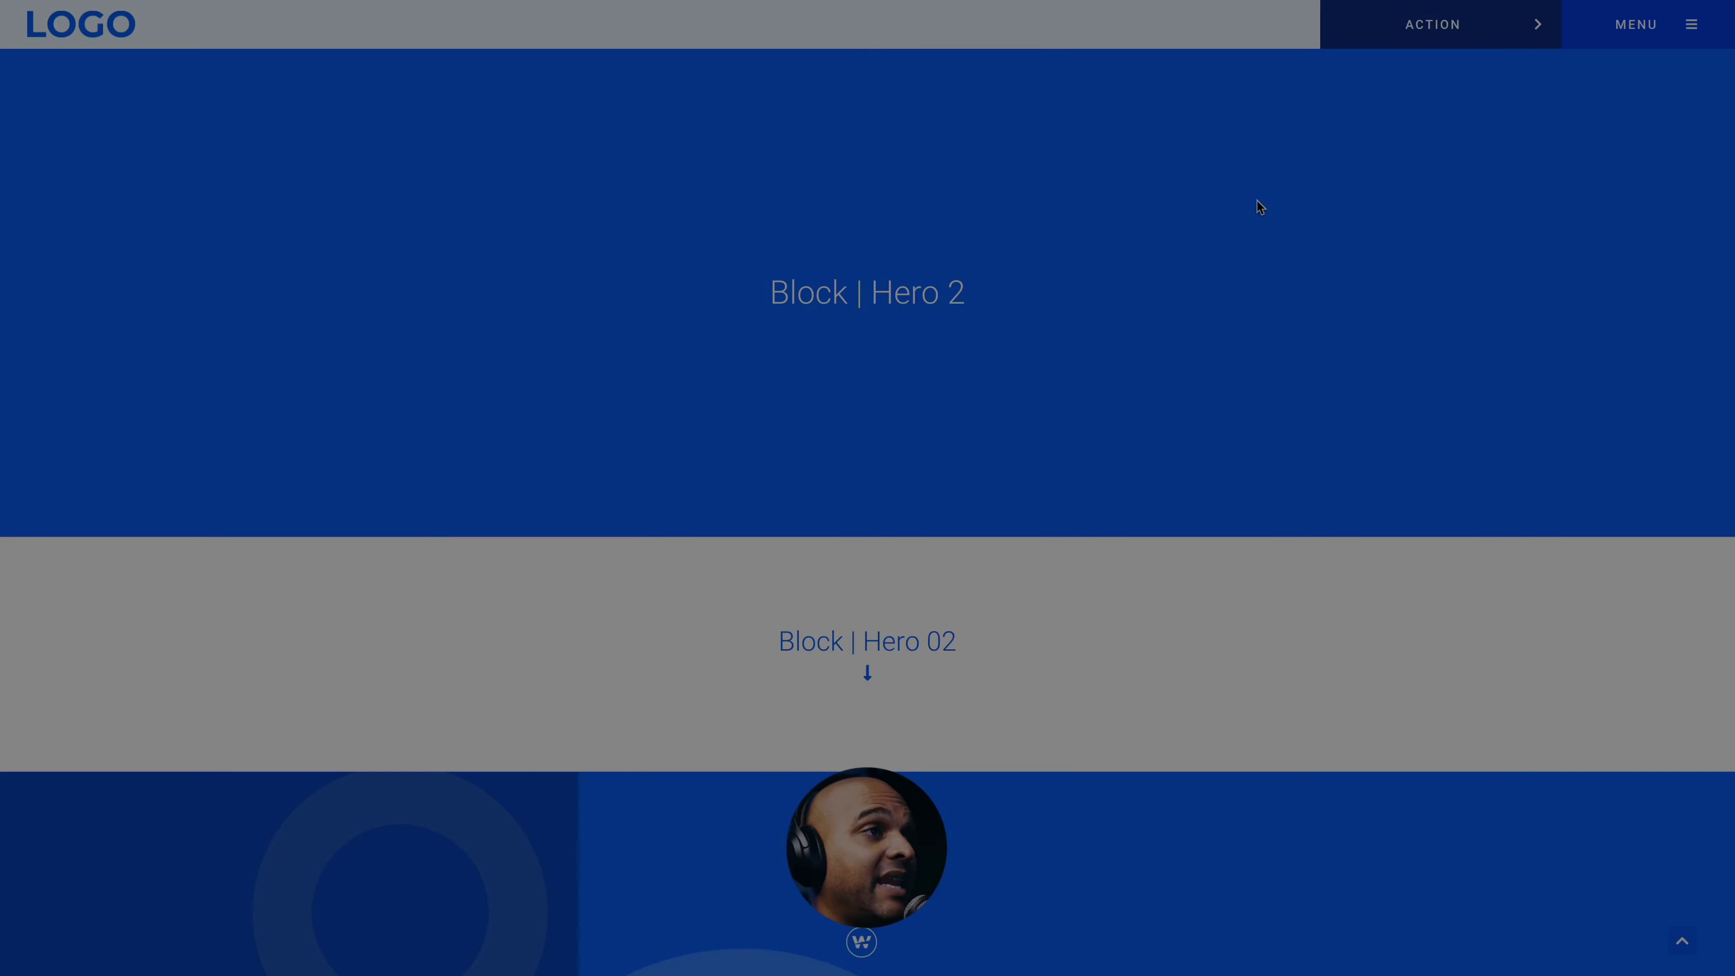
scroll(1256, 201, "down", 10)
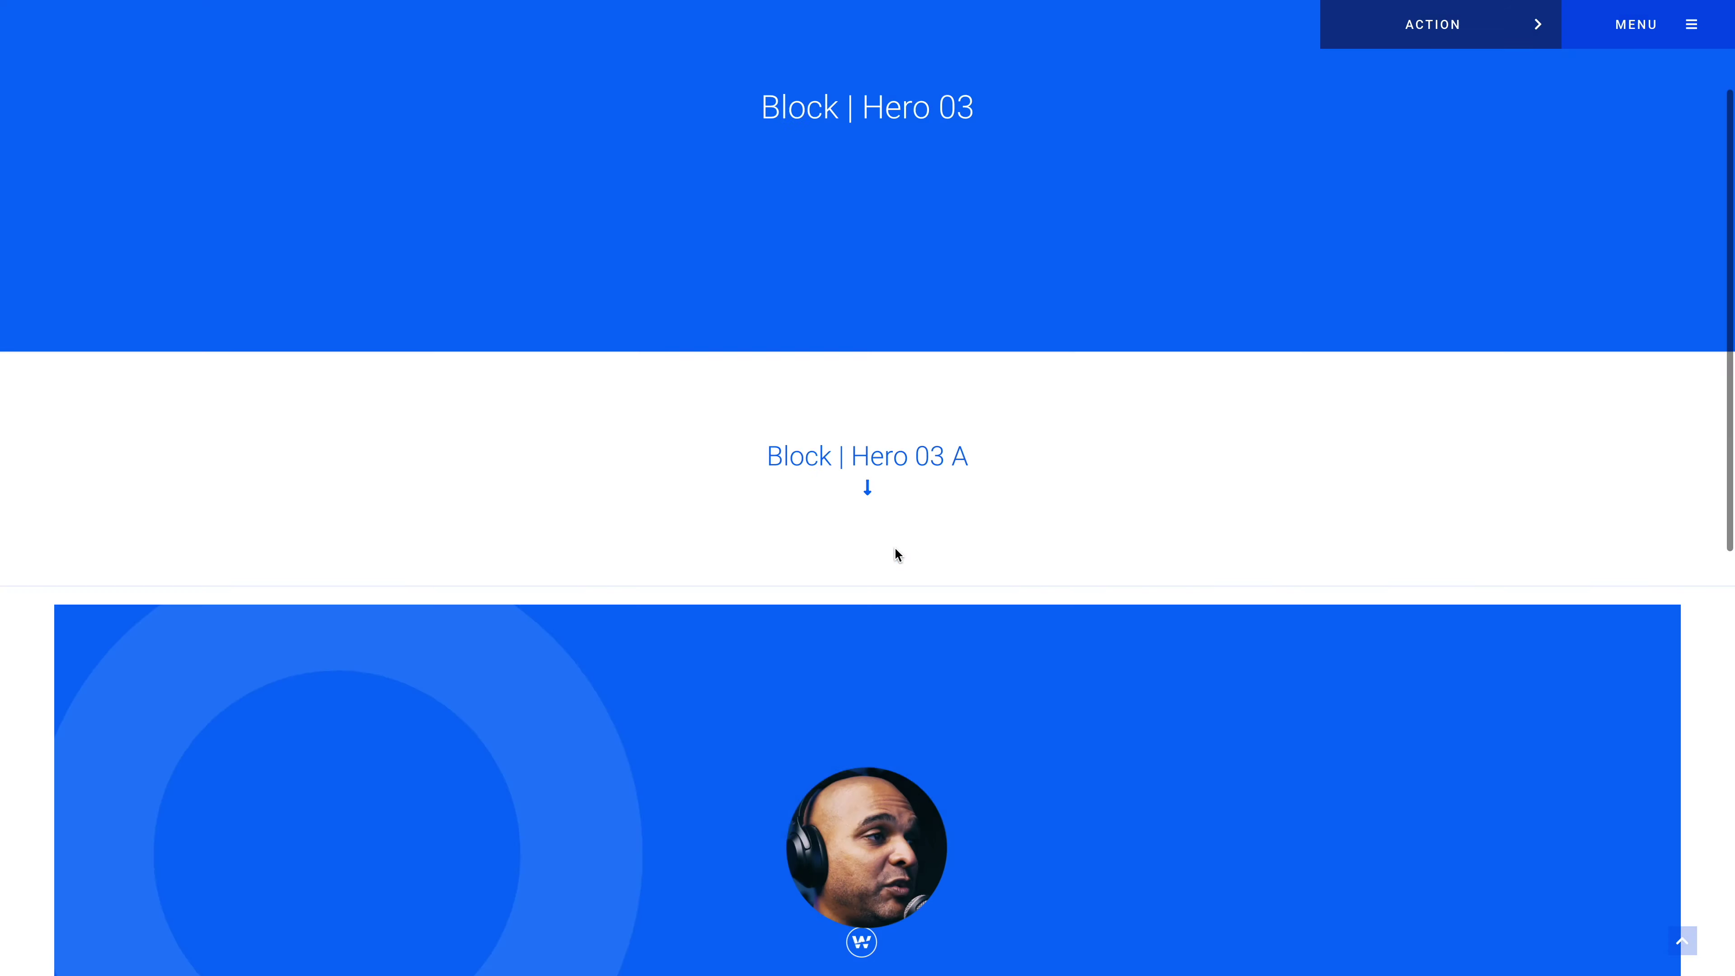
- Scroll through the Hero 03 A wireframe and its styled version with the interior room photo
scroll(895, 546, "down", 4)
scroll(897, 553, "down", 3)
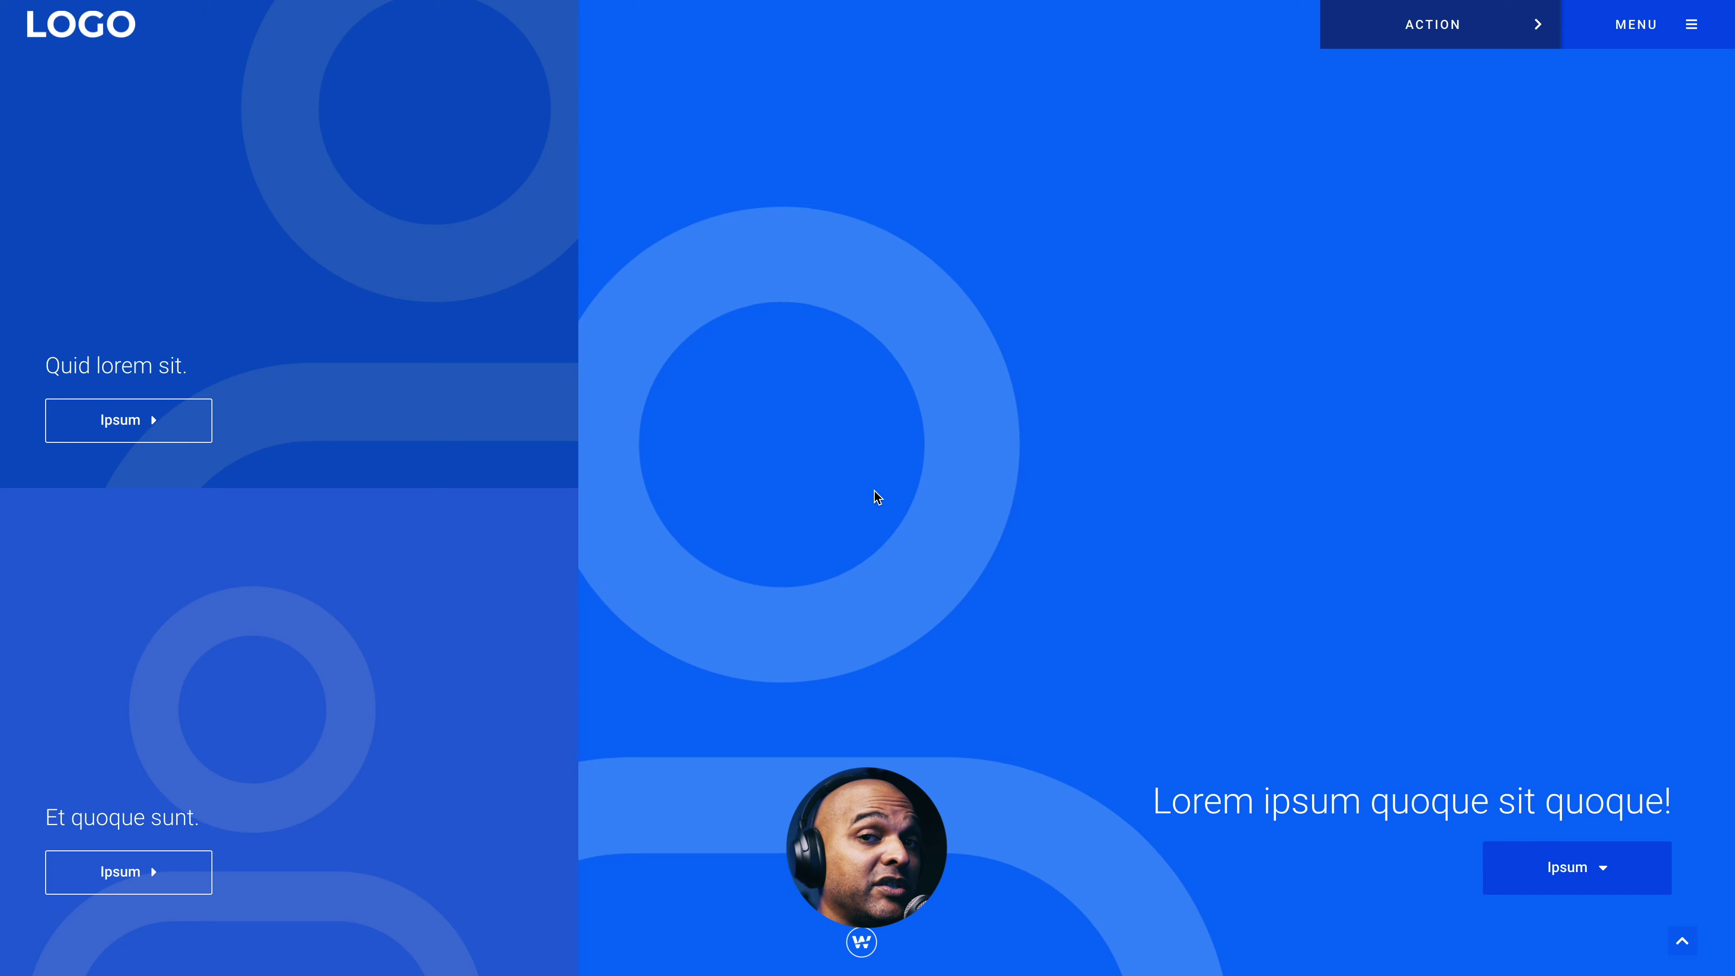
scroll(874, 492, "down", 8)
scroll(877, 545, "down", 18)
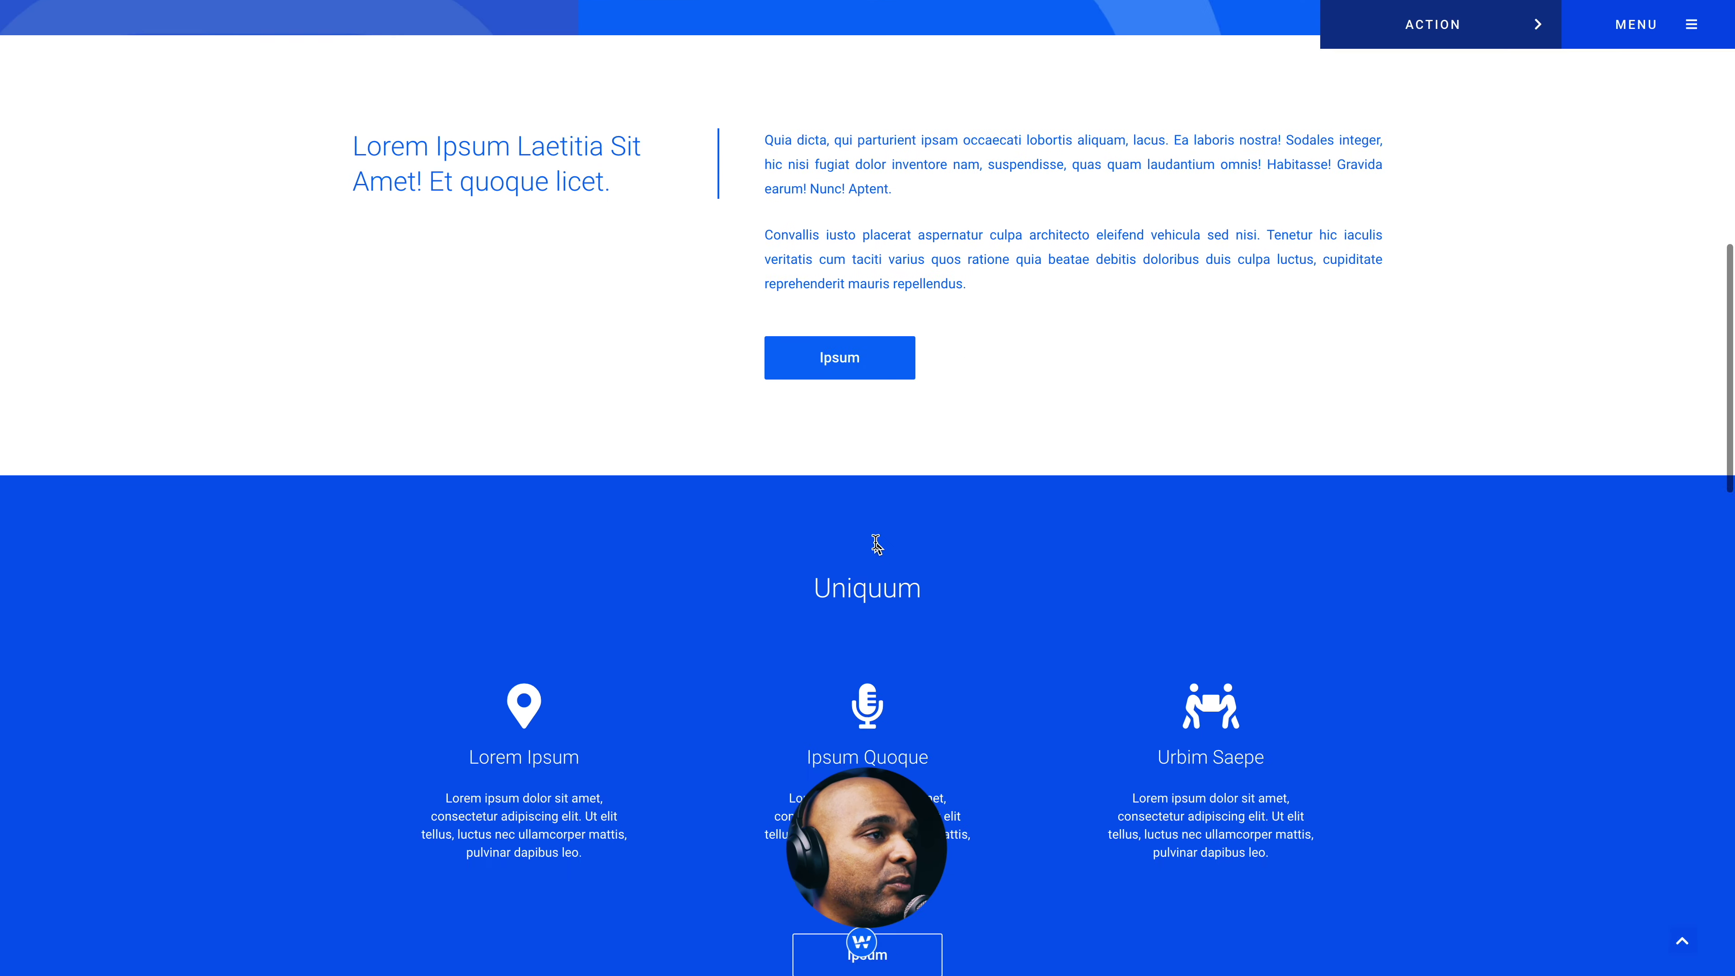
scroll(876, 545, "down", 3)
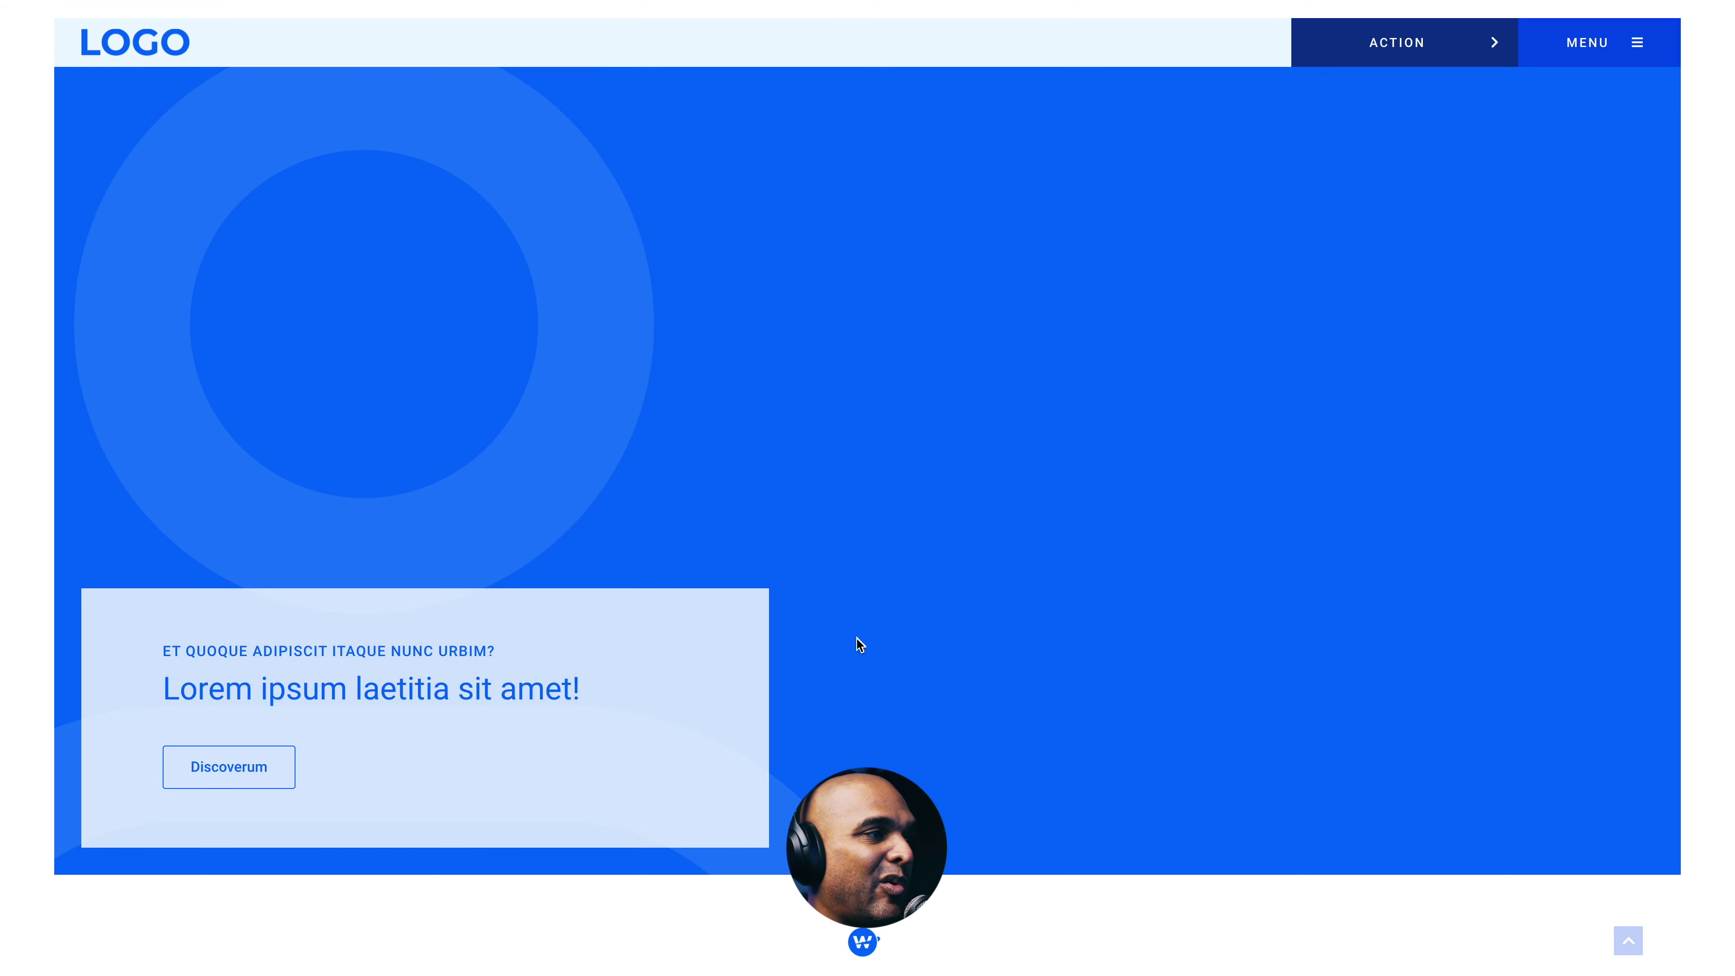
scroll(856, 639, "down", 5)
scroll(857, 640, "down", 15)
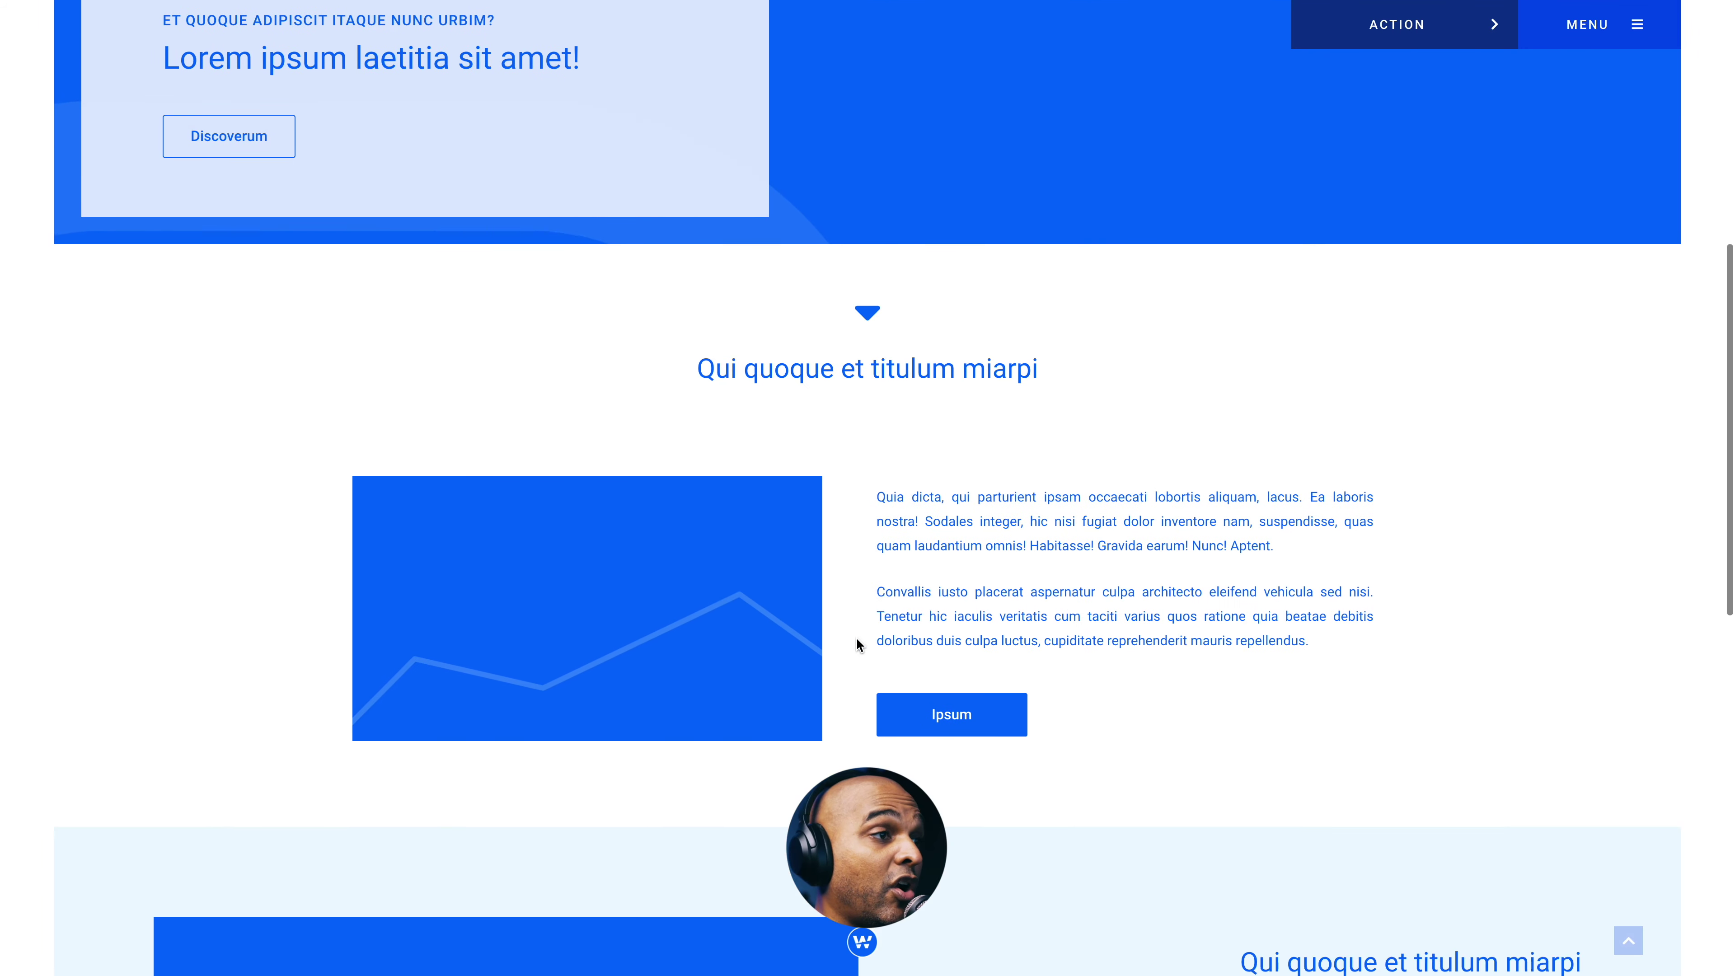
scroll(858, 645, "down", 2)
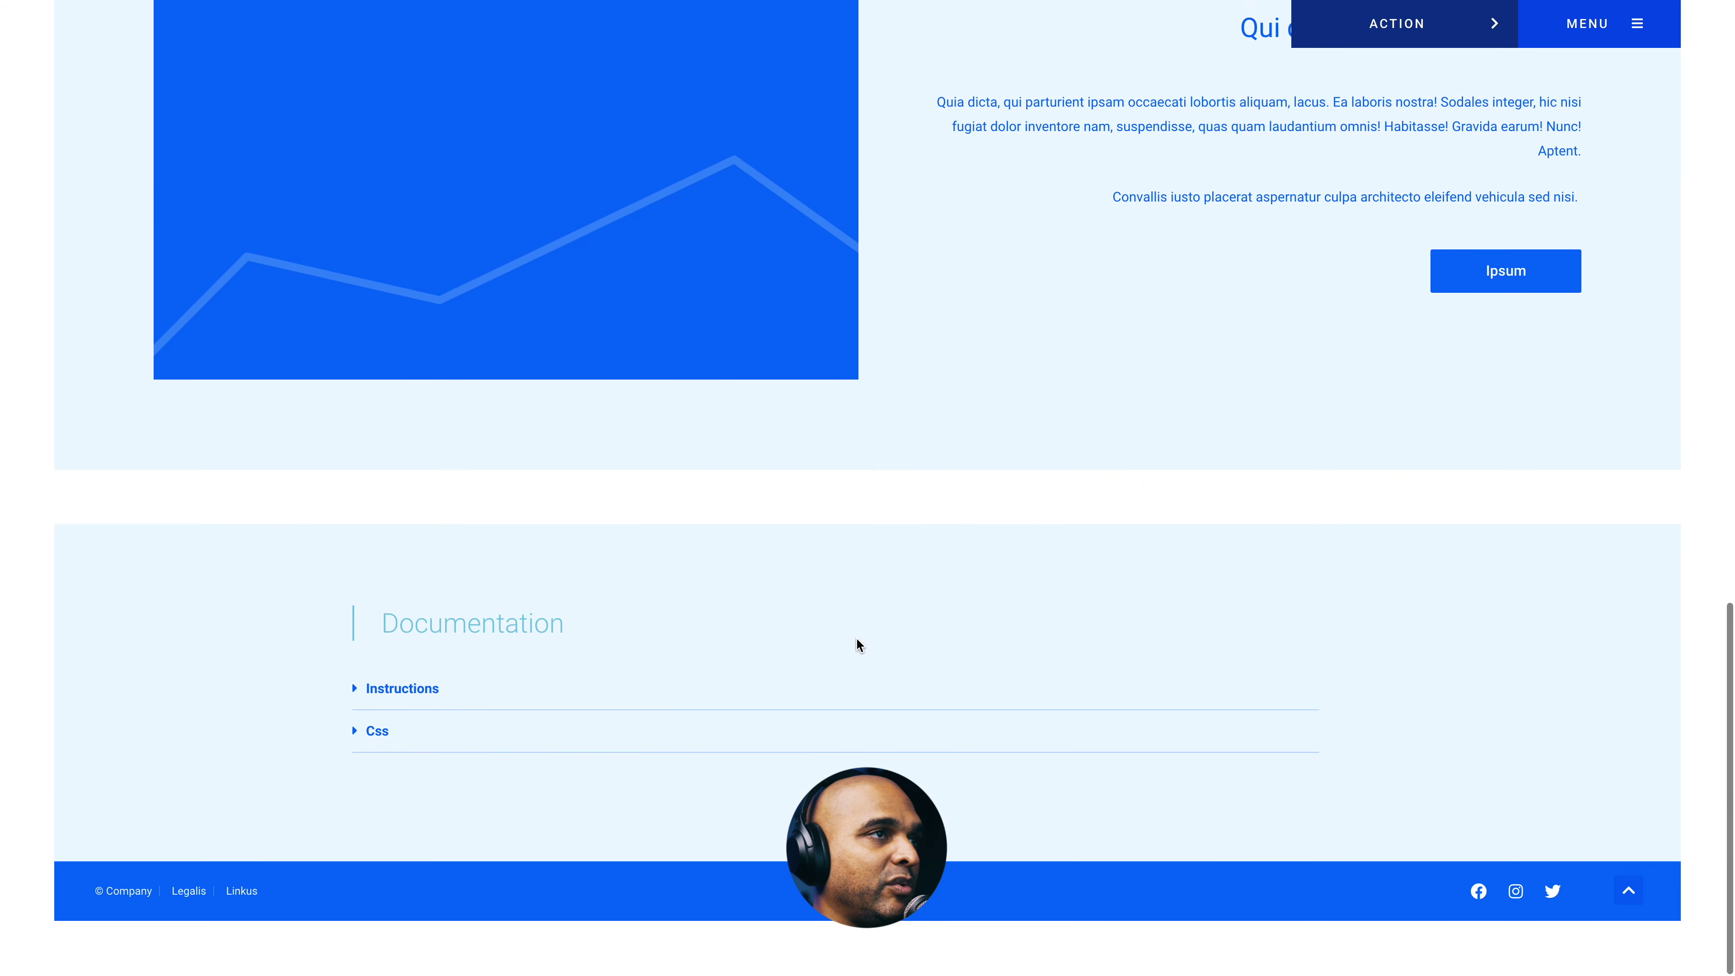
scroll(858, 645, "up", 15)
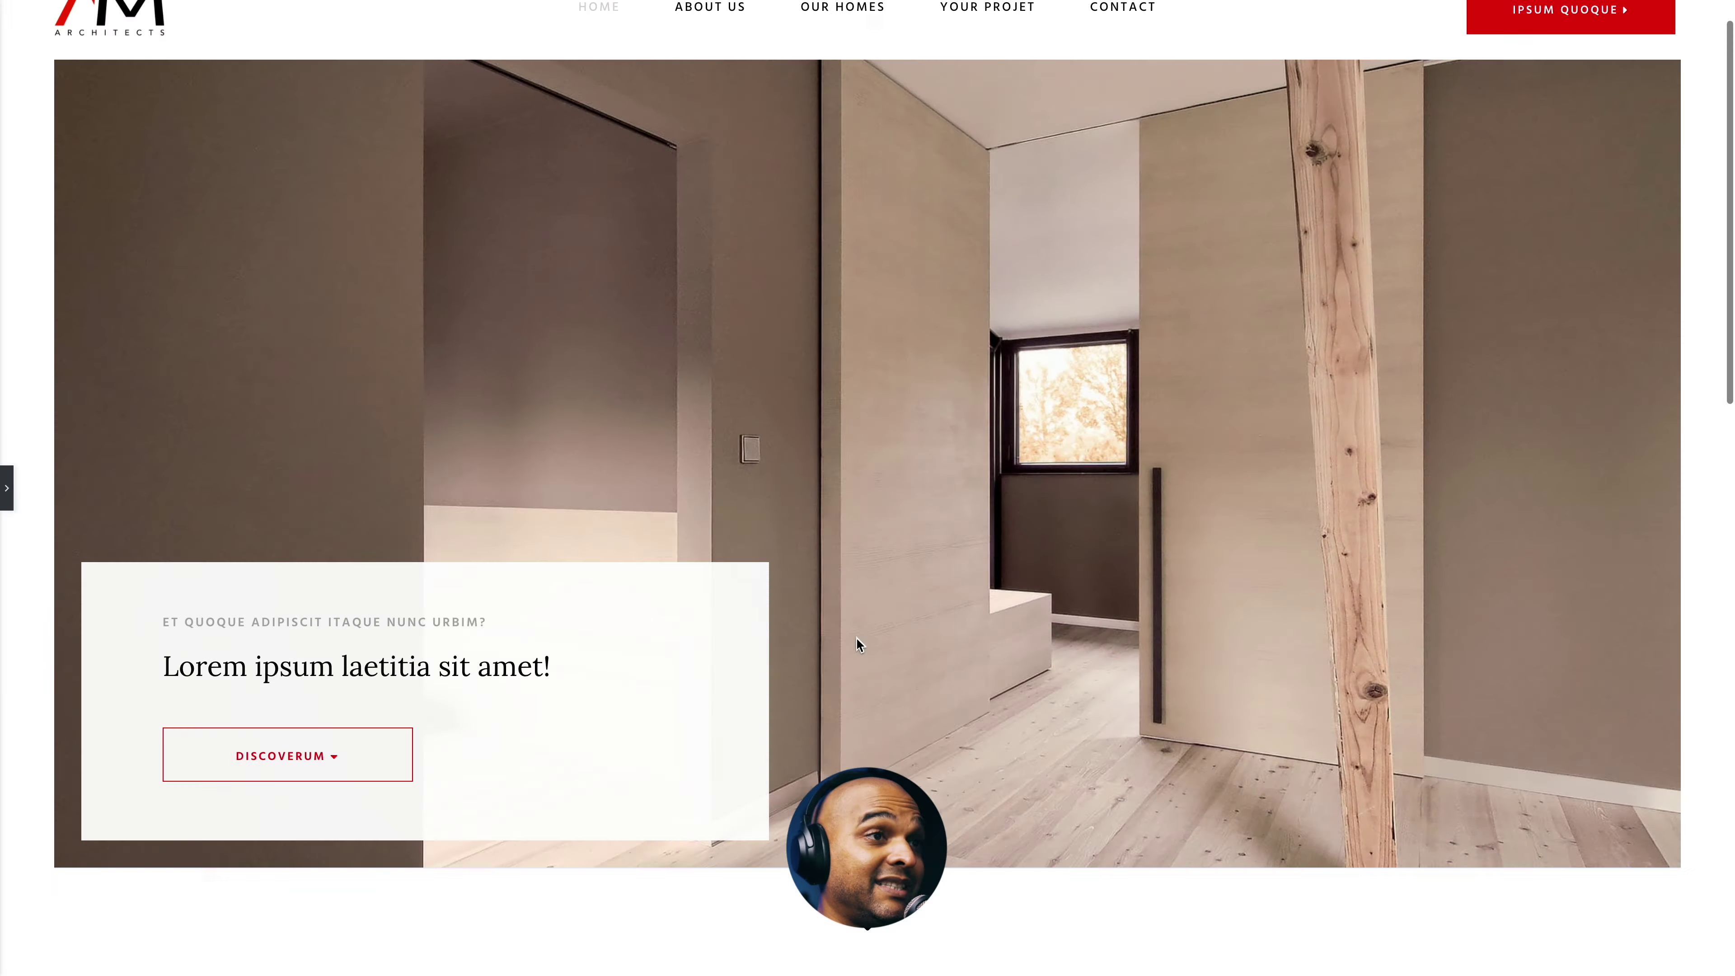
- Scroll the styled page down to the Services 1 block with its four Servicium cards
scroll(856, 637, "down", 15)
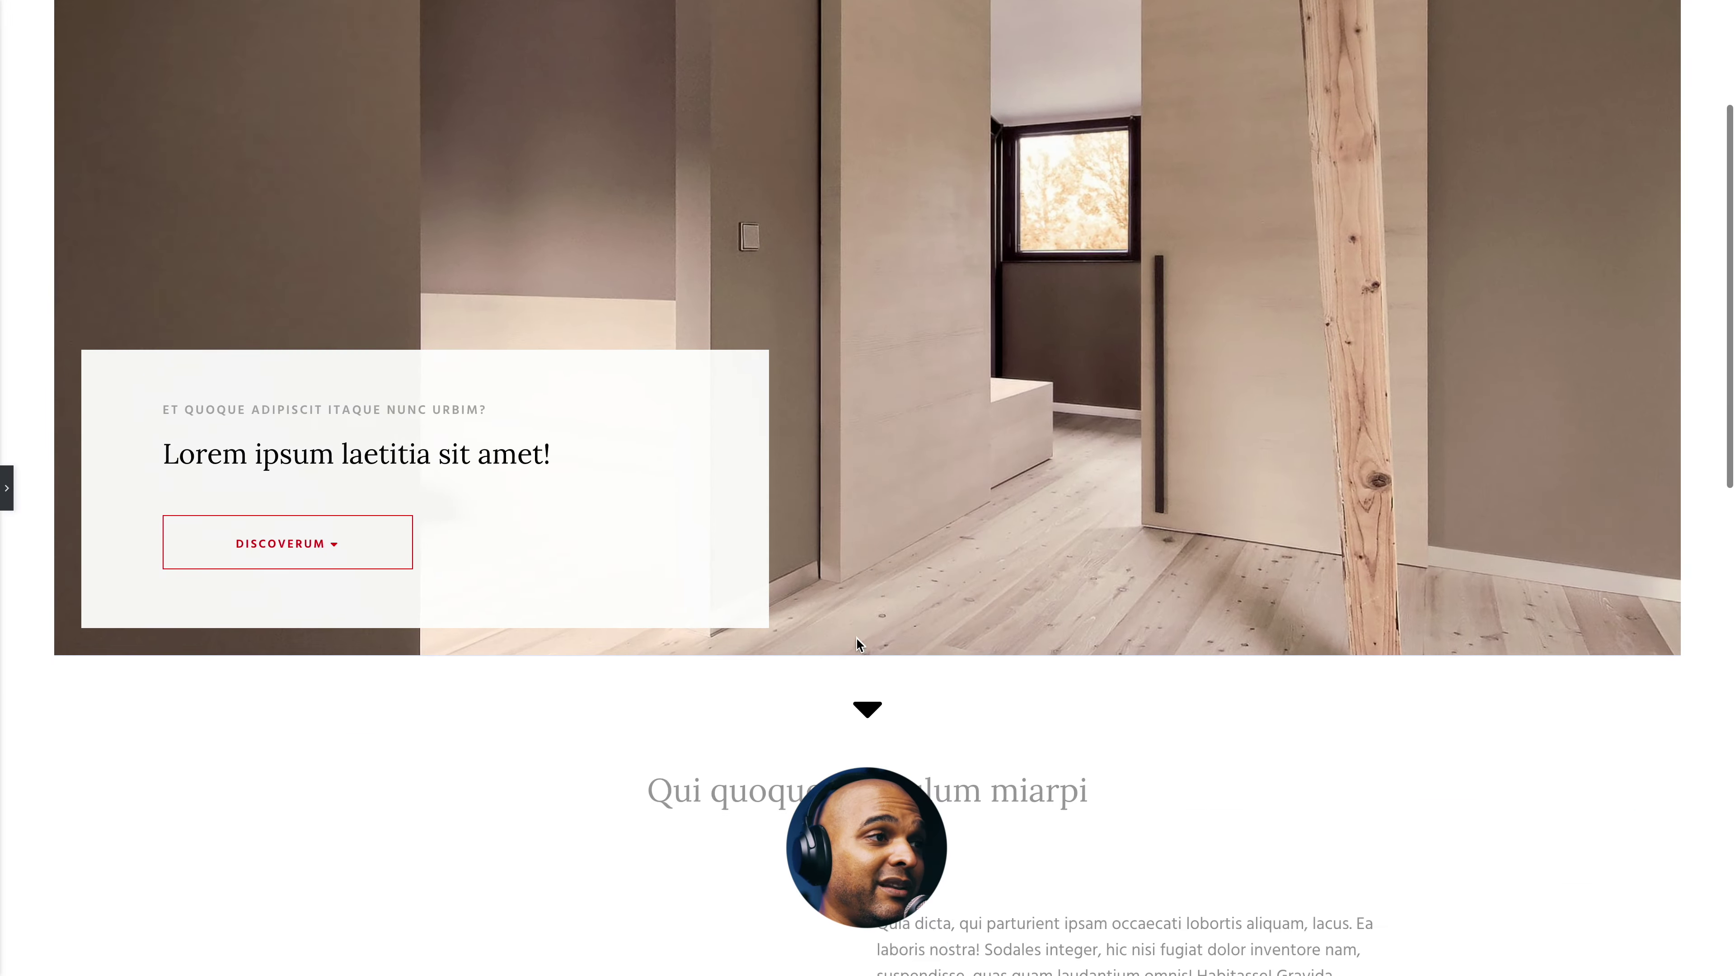
scroll(857, 637, "down", 4)
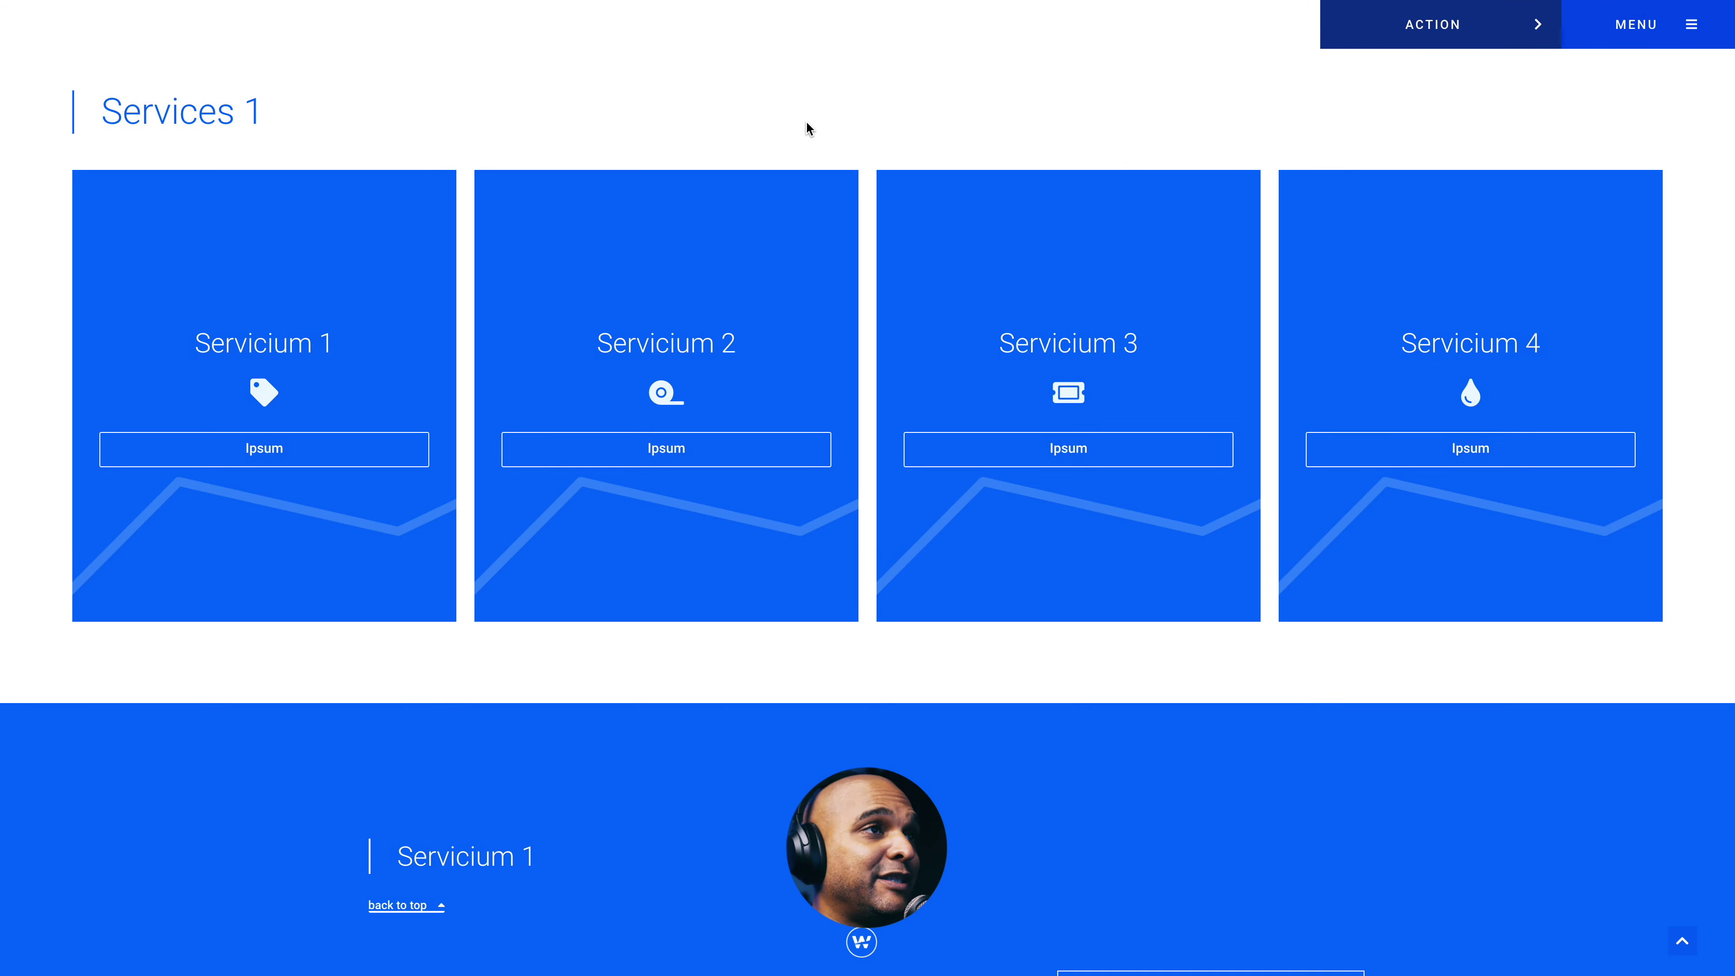
- Jump to Servicium 4 and back to the cards, then open and close the Vertical Nav side menu
left_click(1442, 444)
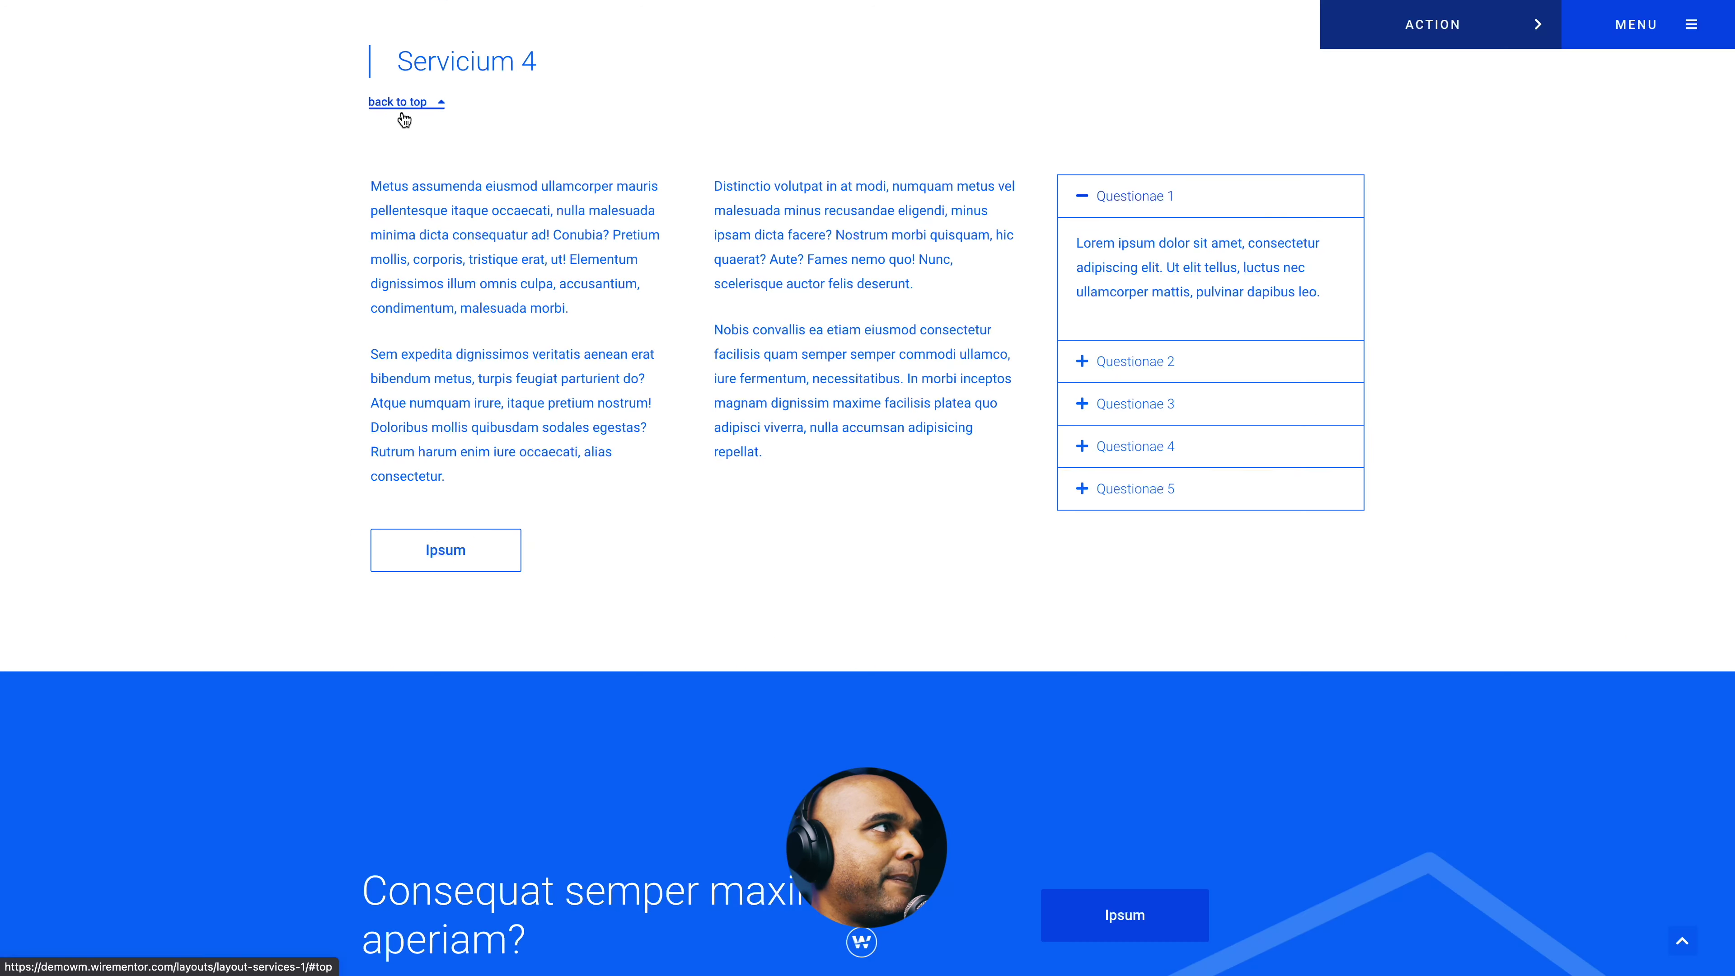
left_click(402, 92)
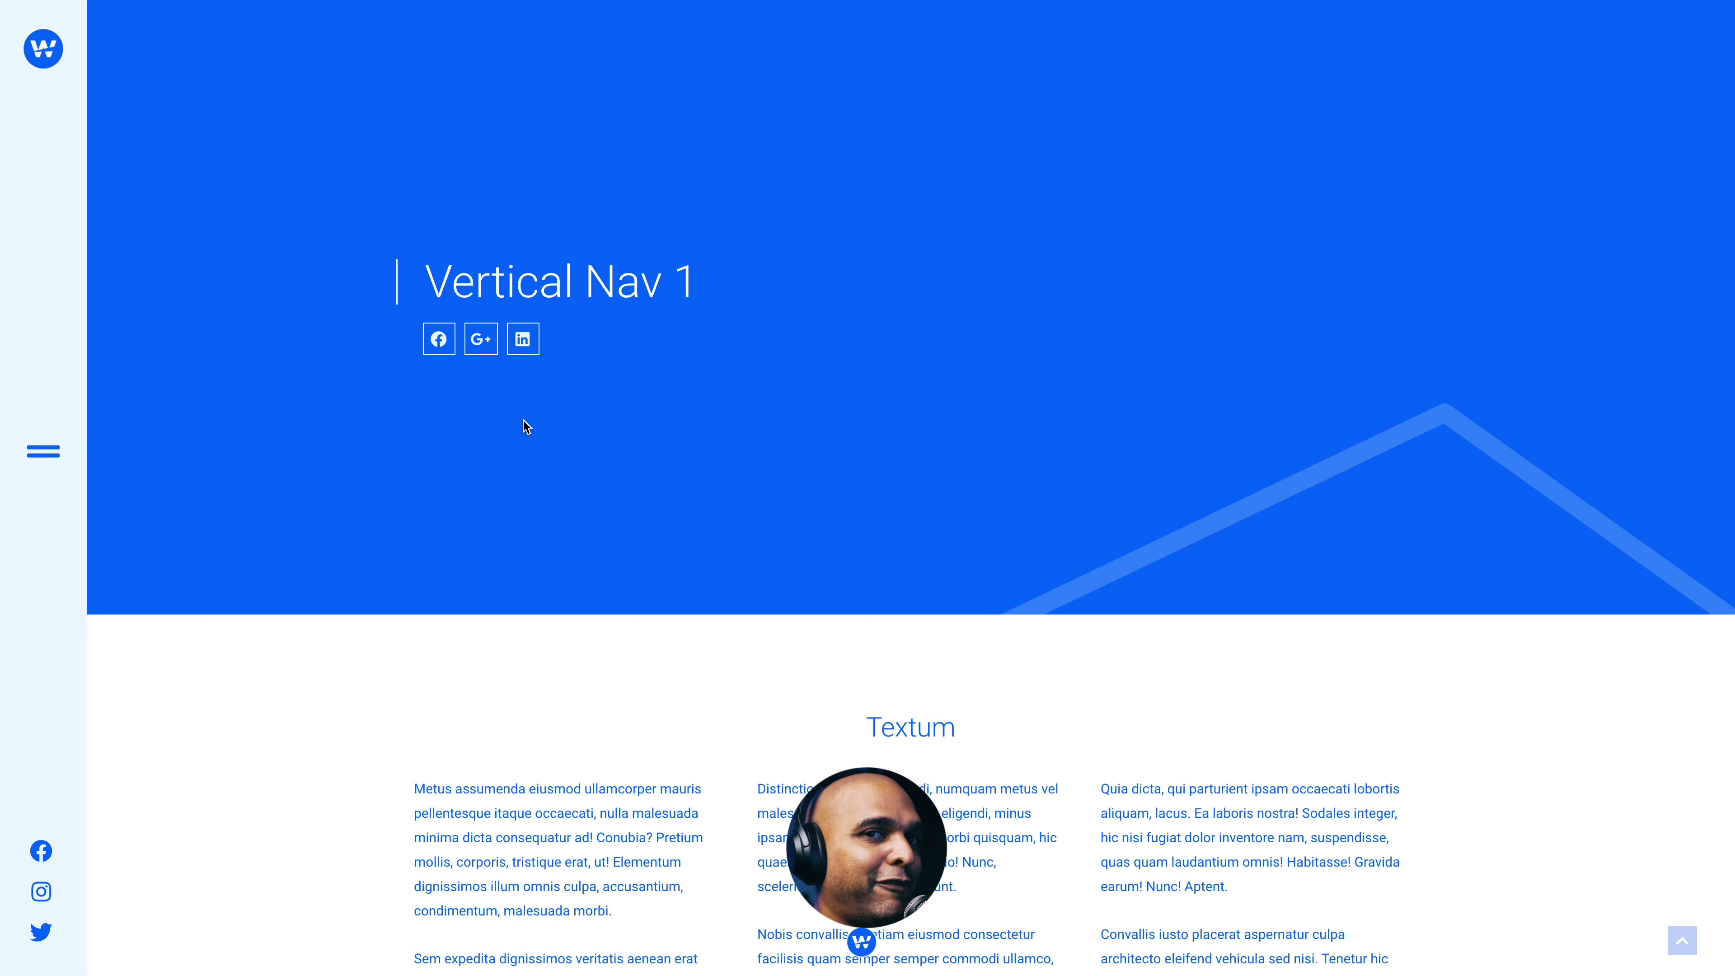
left_click(32, 457)
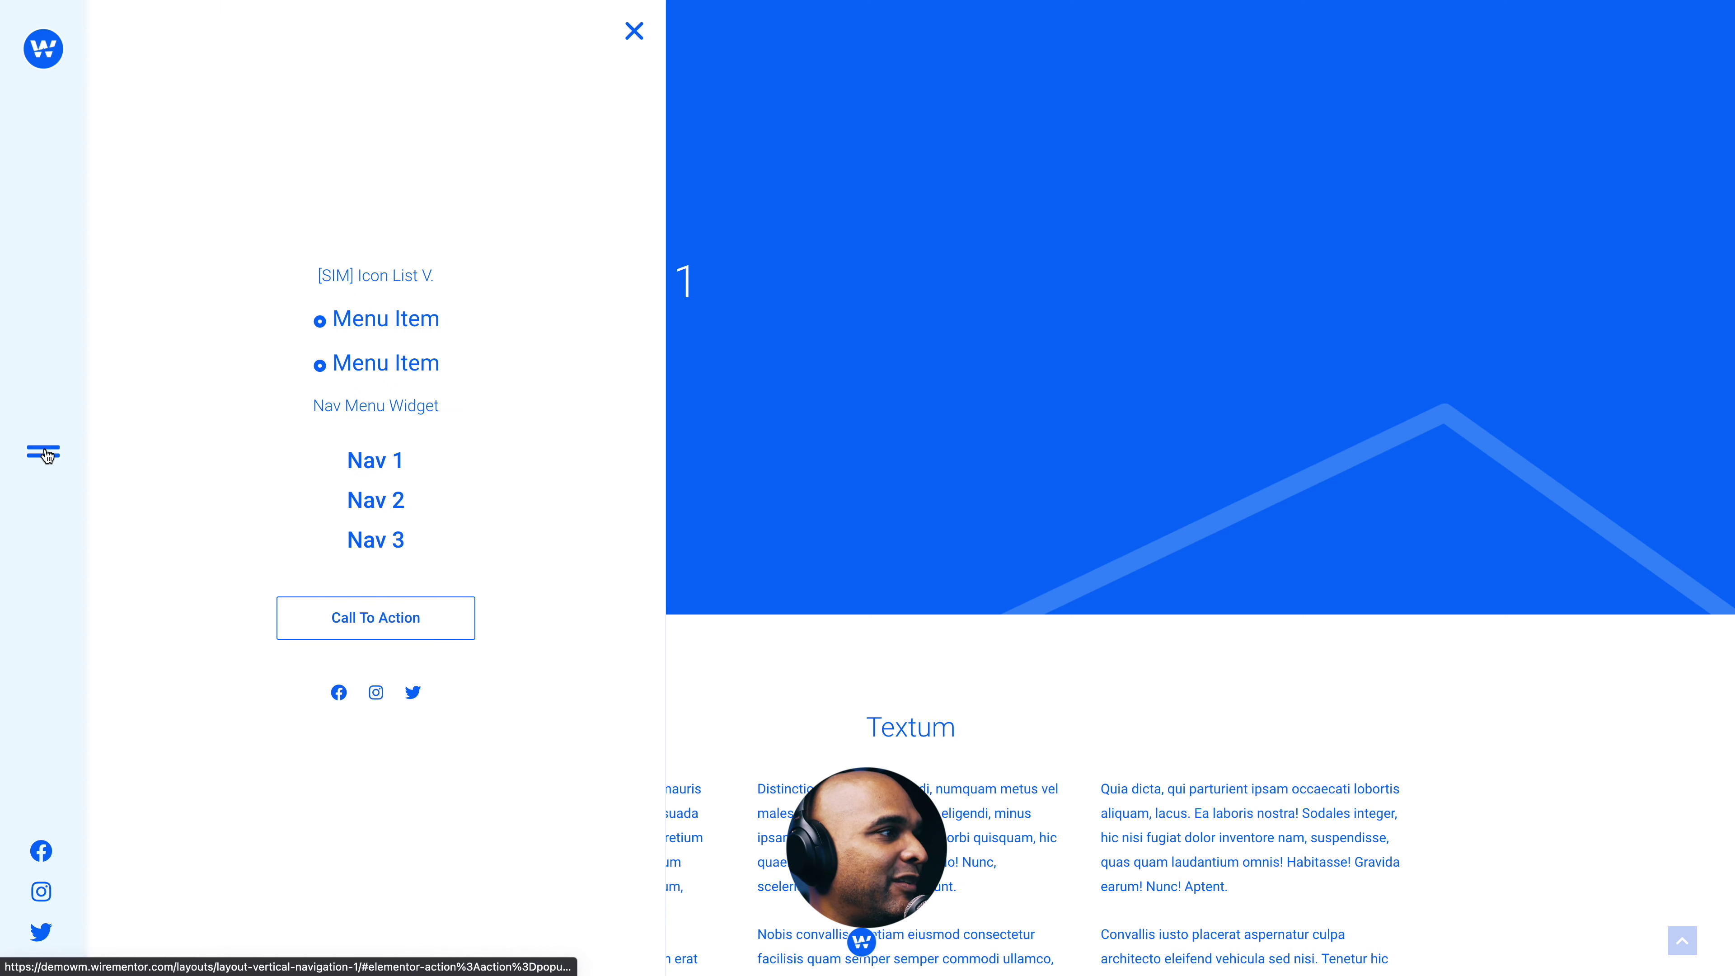
left_click(45, 452)
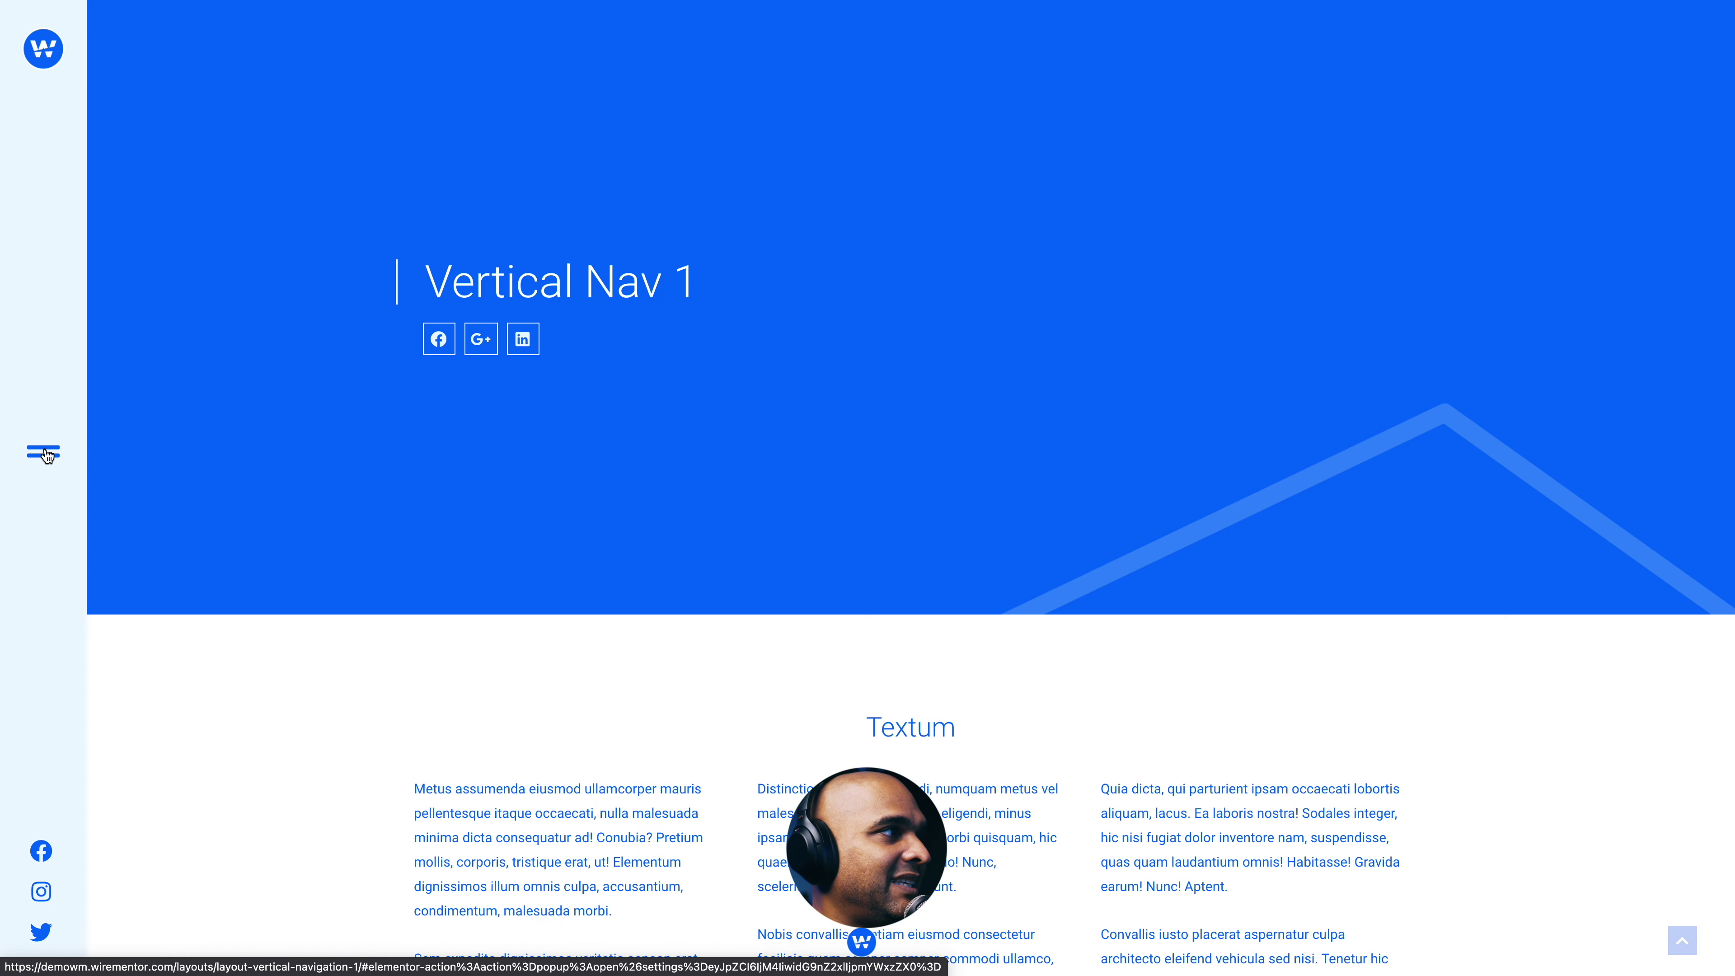